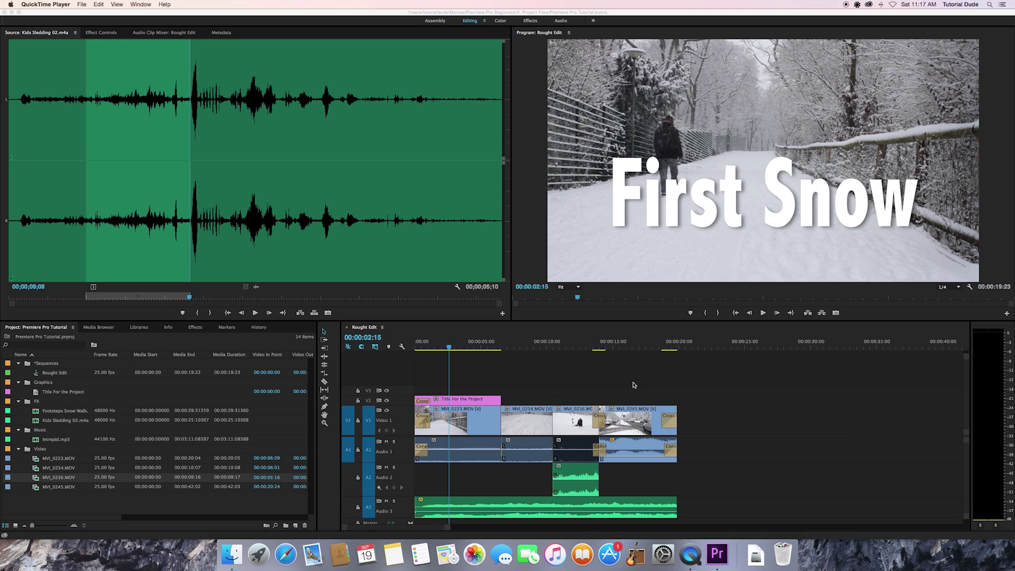
left_click(94, 19)
left_click(80, 5)
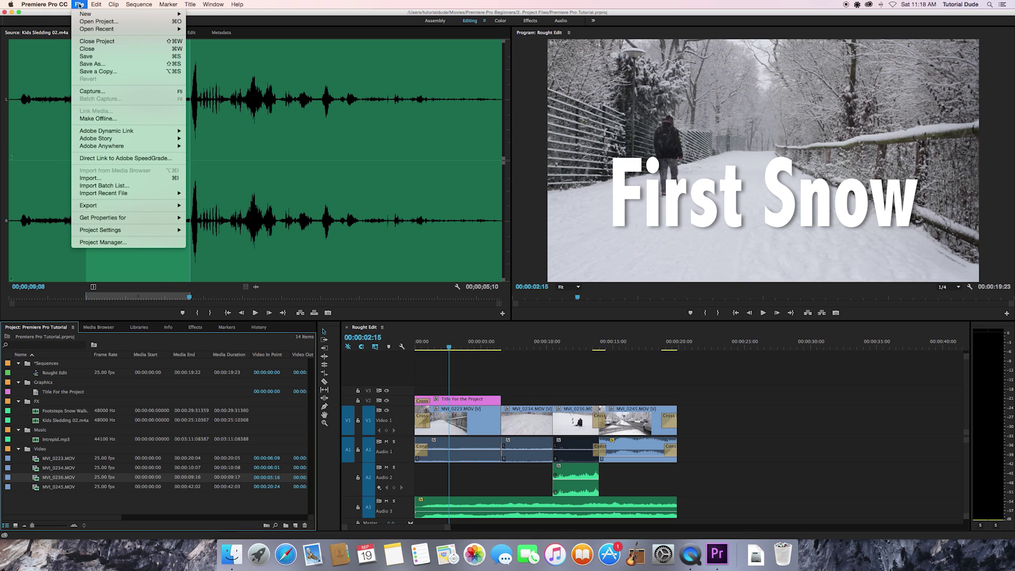
mouse_move(50, 5)
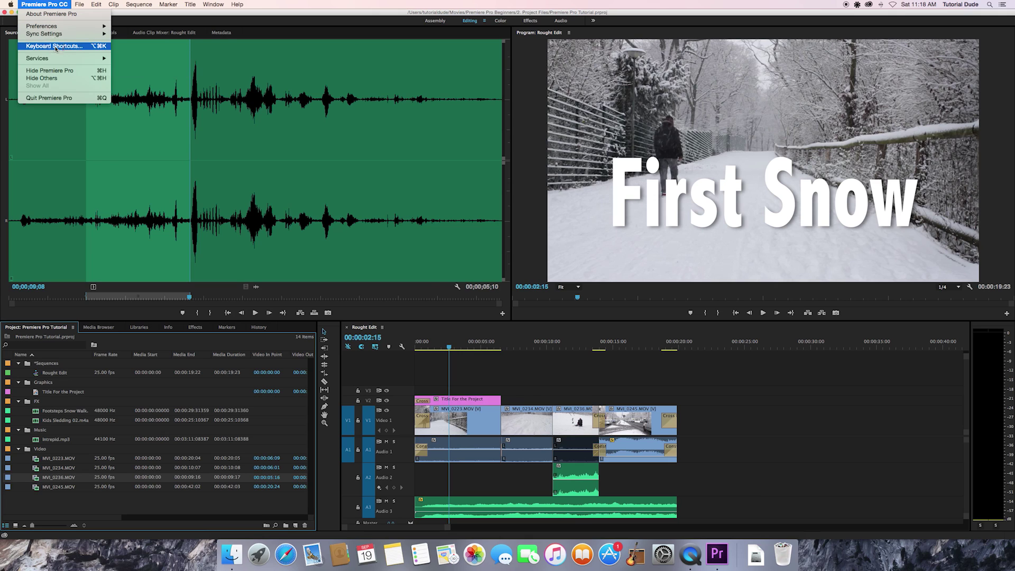
left_click(235, 160)
key("alt+super+k")
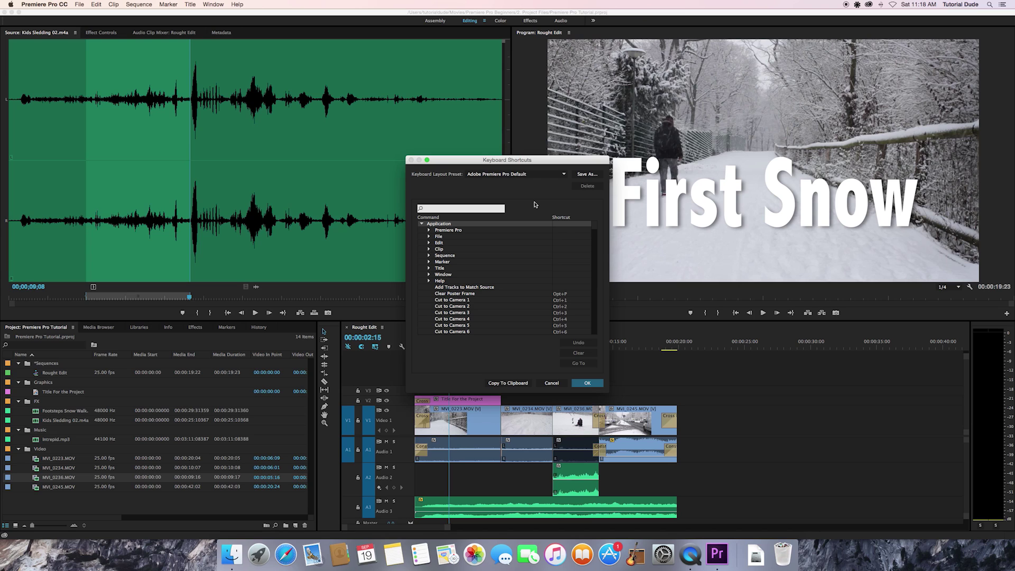
left_click(80, 5)
left_click(79, 5)
left_click(559, 381)
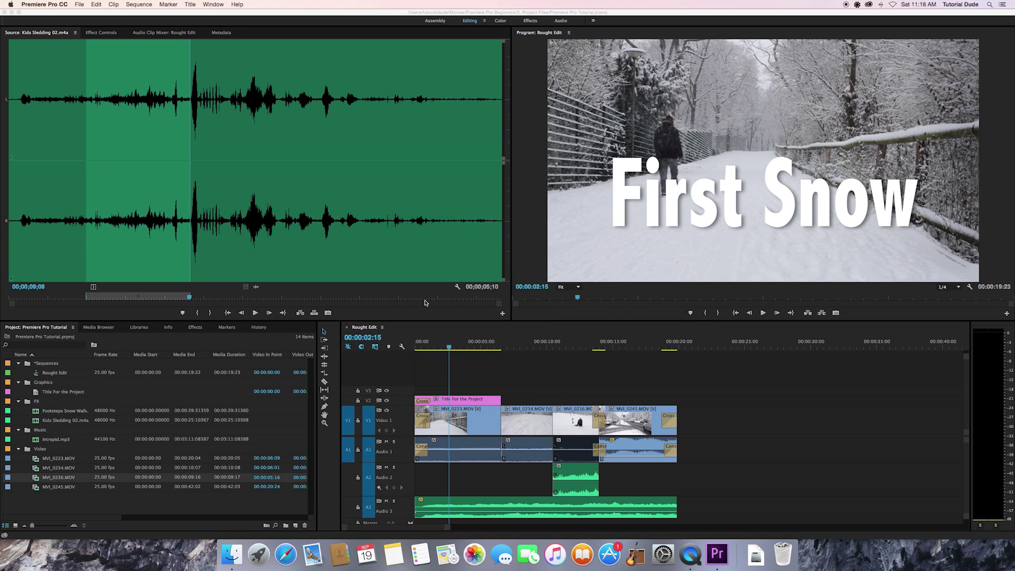
Step: Open the keyboard shortcuts settings and expand the File command group
left_click(59, 5)
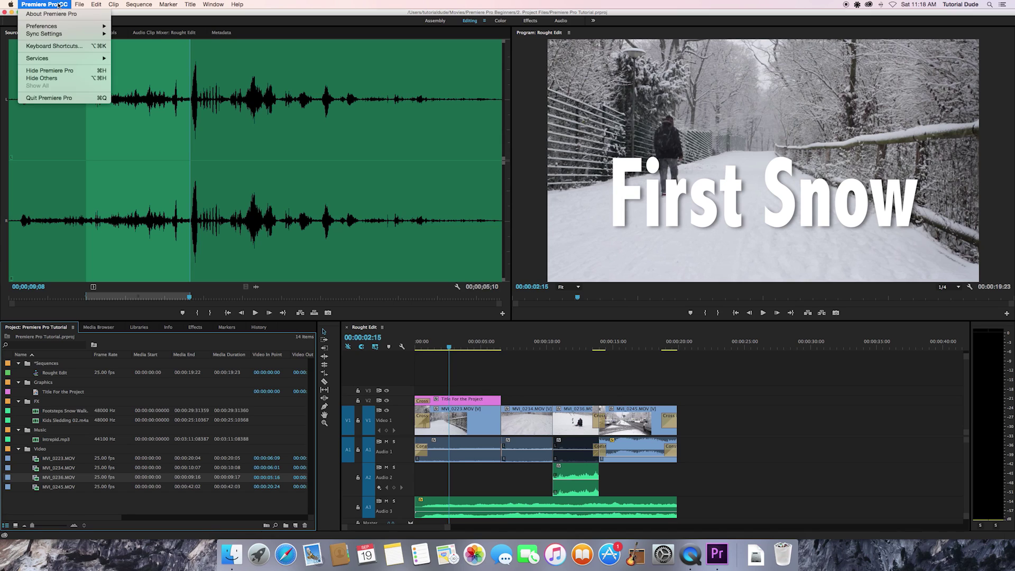
left_click(64, 46)
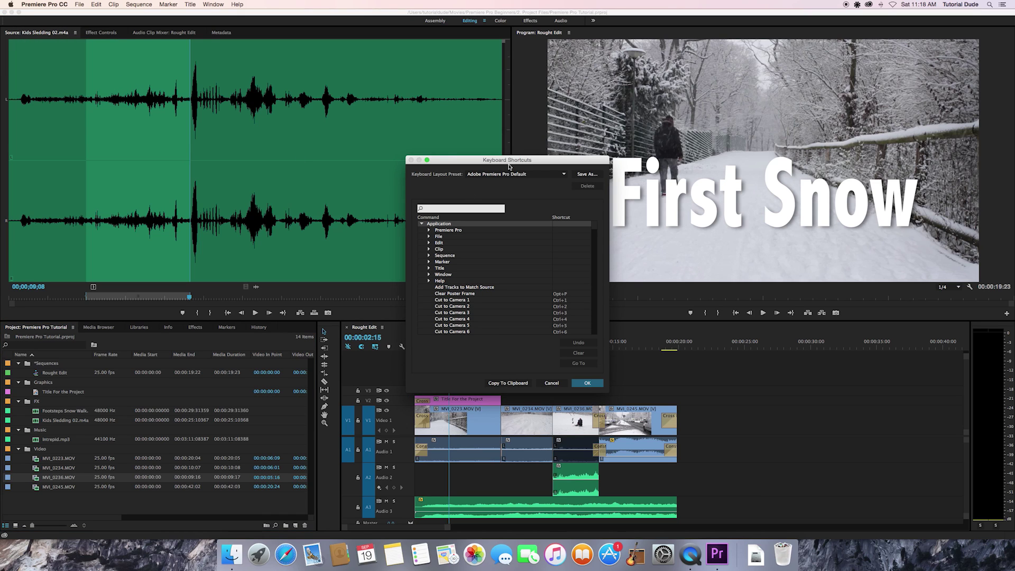
left_click_drag(510, 164, 538, 152)
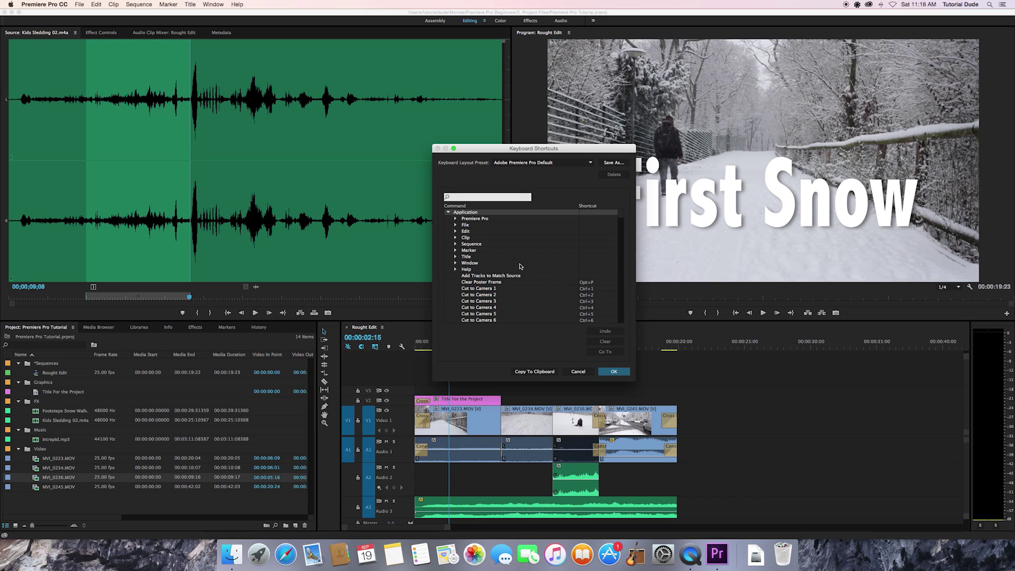
left_click(464, 226)
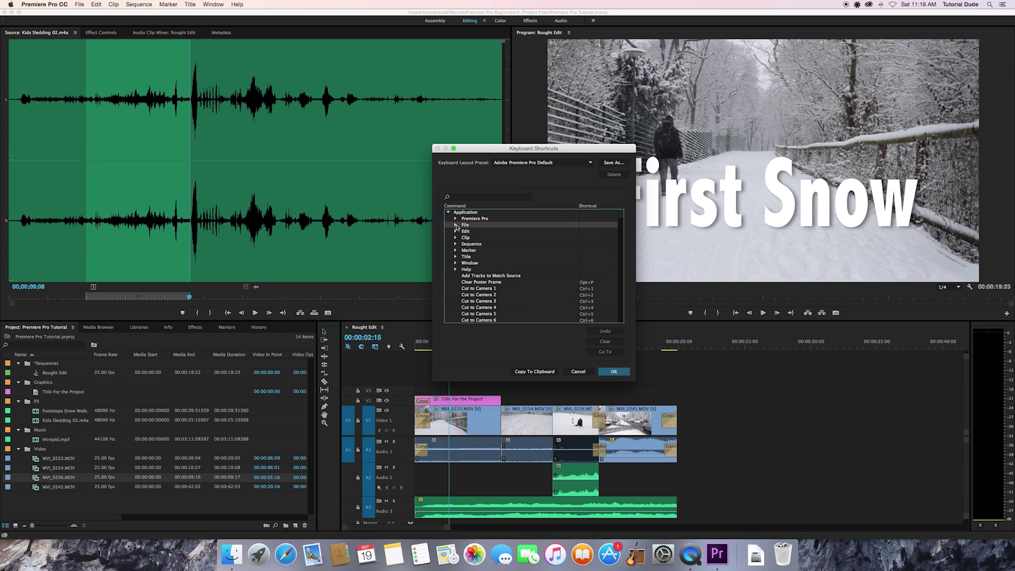
left_click(456, 225)
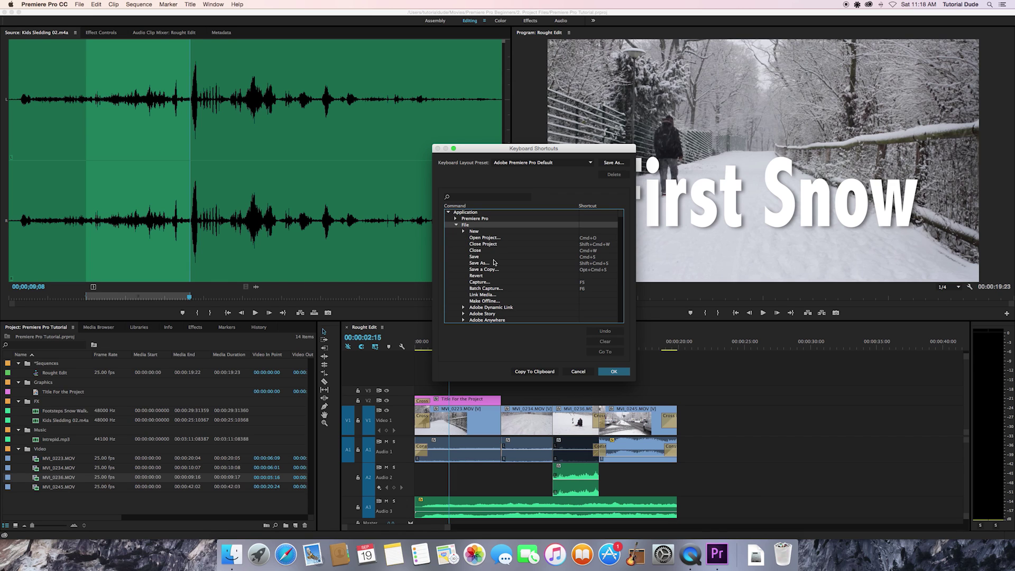
Step: Expand the Export group within the File commands and examine the shortcut assigned to Media
scroll(494, 262, "down", 3)
scroll(494, 262, "down", 2)
scroll(494, 262, "down", 2)
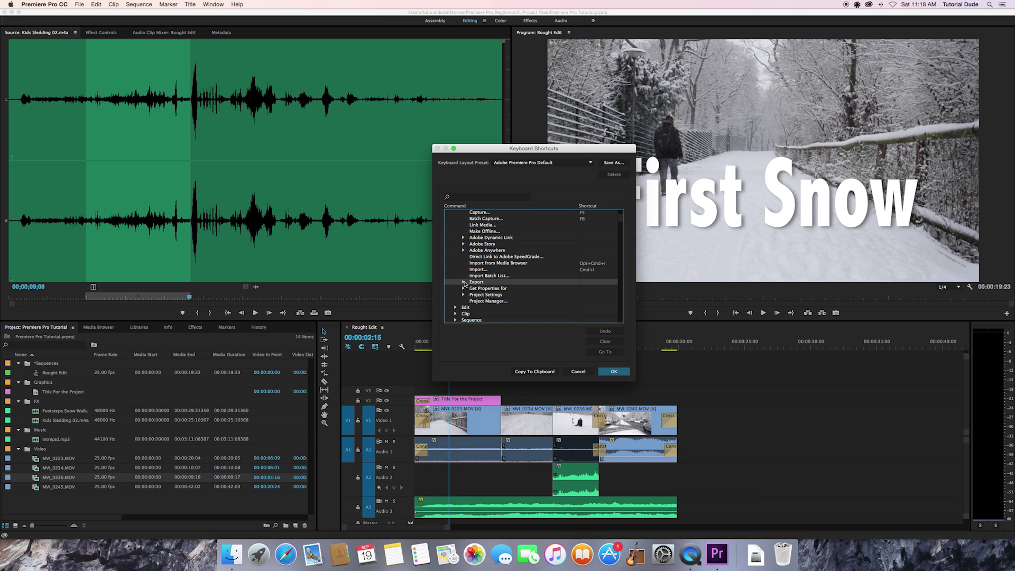
left_click(464, 283)
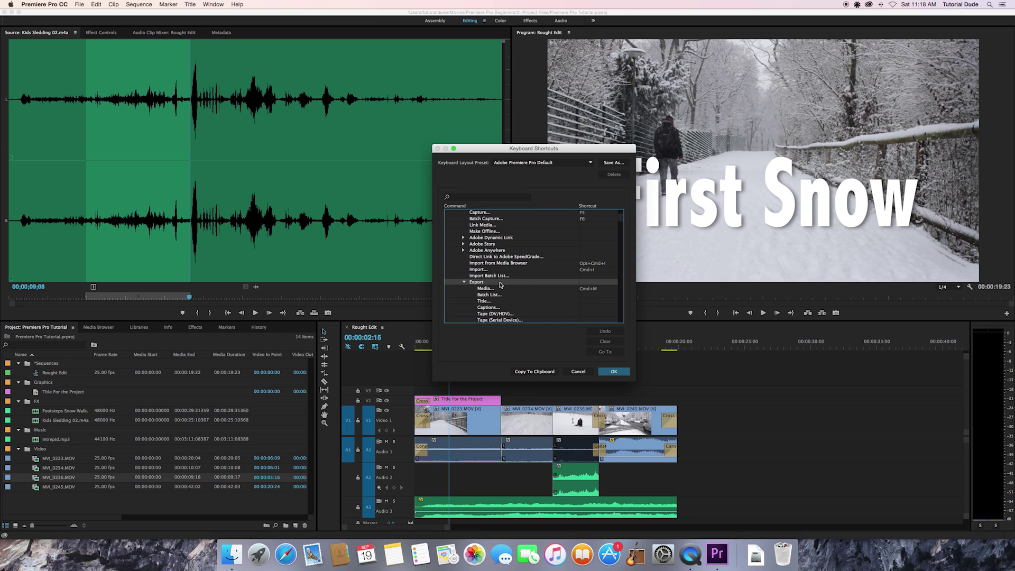
scroll(521, 280, "down", 3)
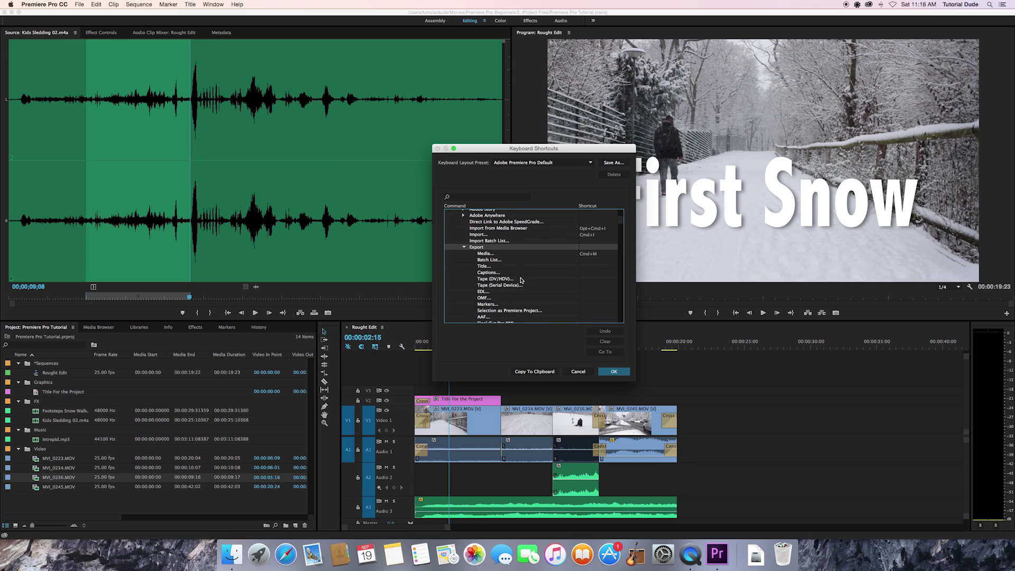
left_click(493, 255)
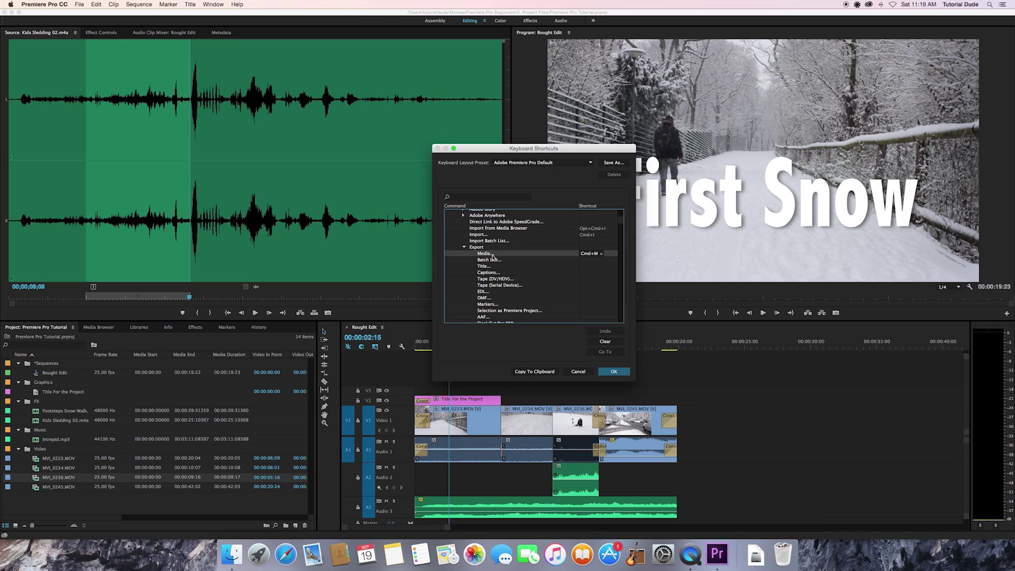
left_click(587, 256)
scroll(482, 256, "up", 3)
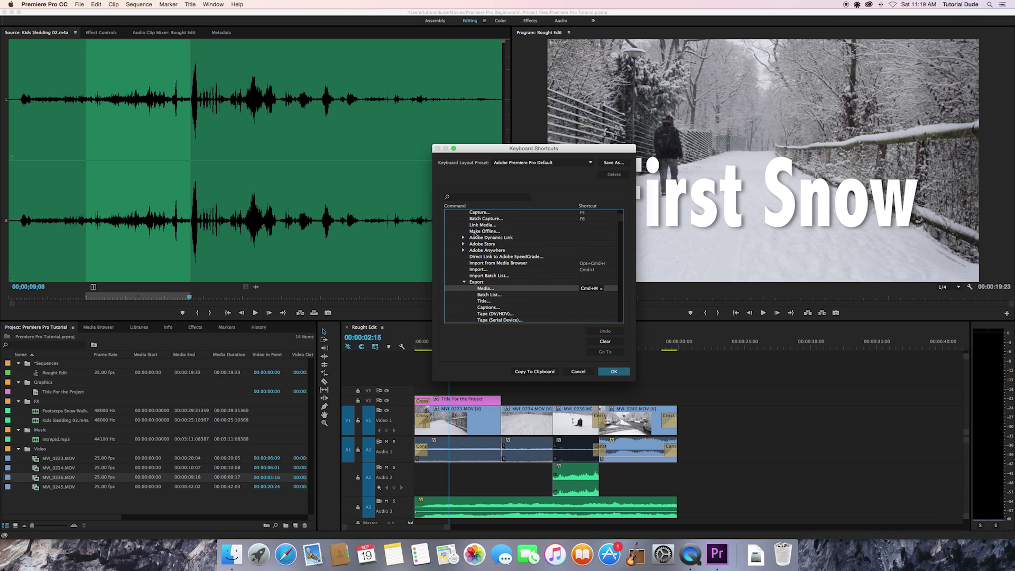
Step: Search the commands for "export" and for "media", and assign the shortcut Cmd+E to the Export Media command
left_click(485, 197)
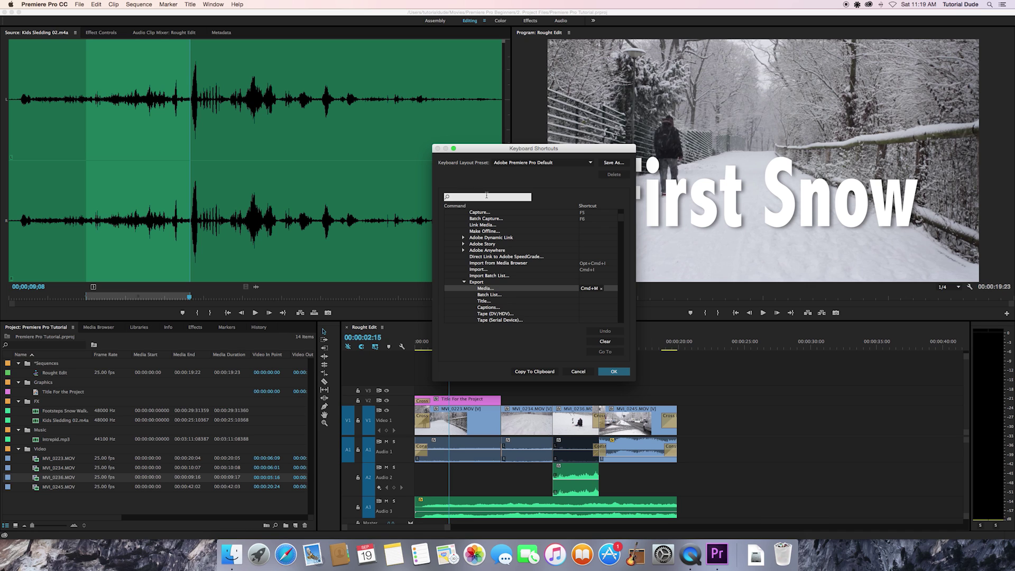
type("expor")
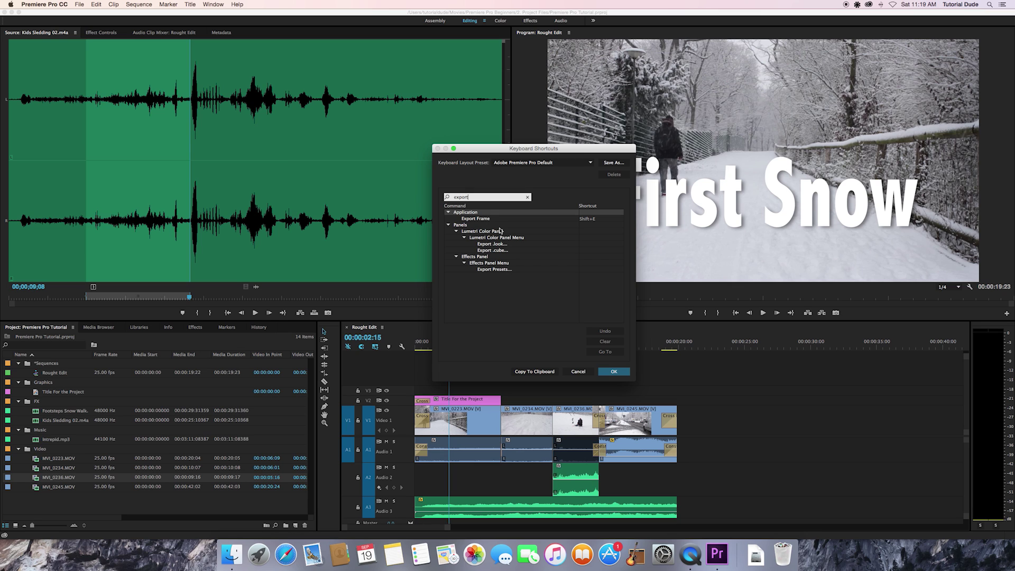
type("t")
double_click(465, 197)
type("media")
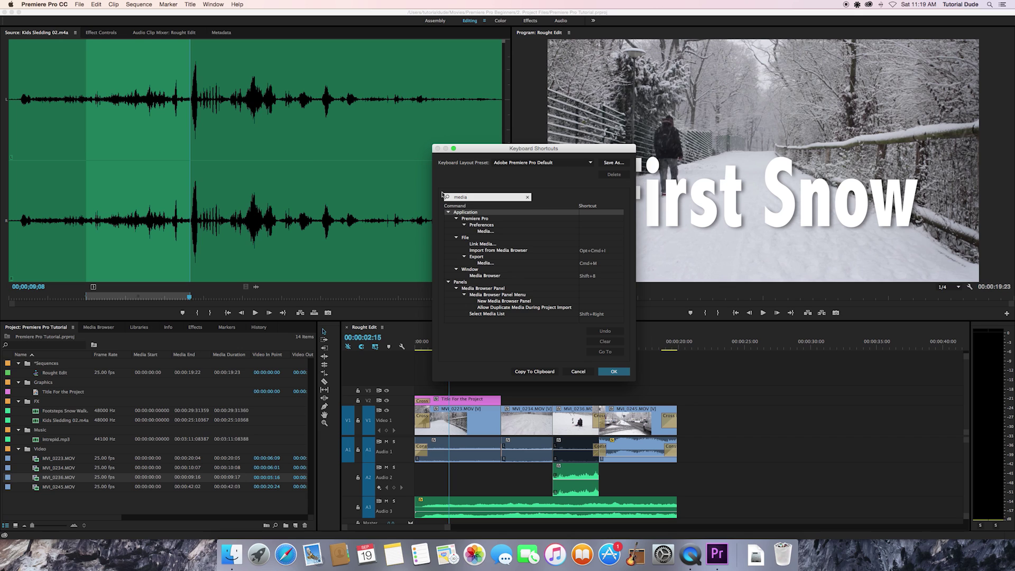
left_click(487, 264)
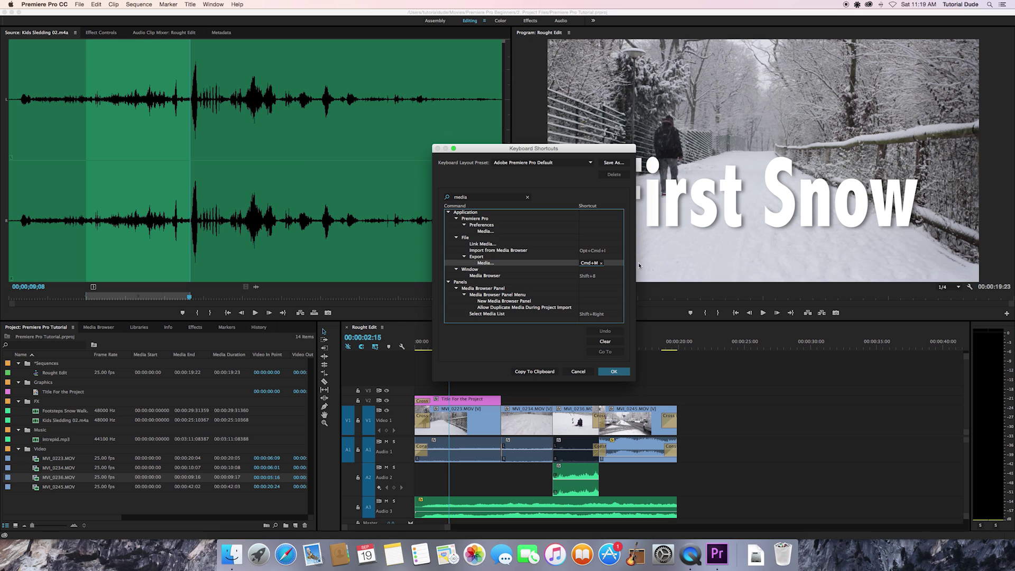
key("super+e")
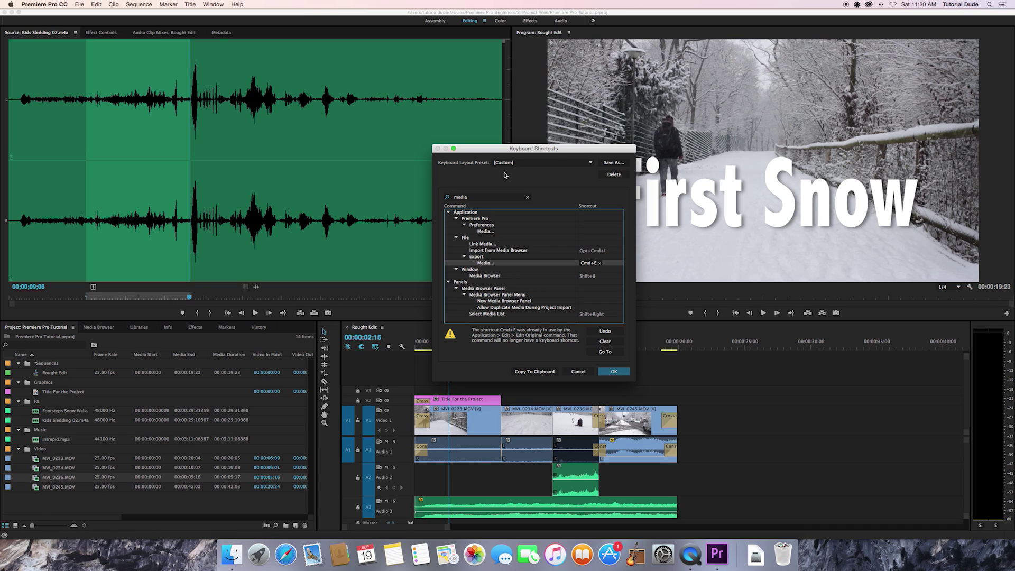
Step: Save the customized keyboard layout as a new preset named "Tutorial Dude"
left_click(615, 163)
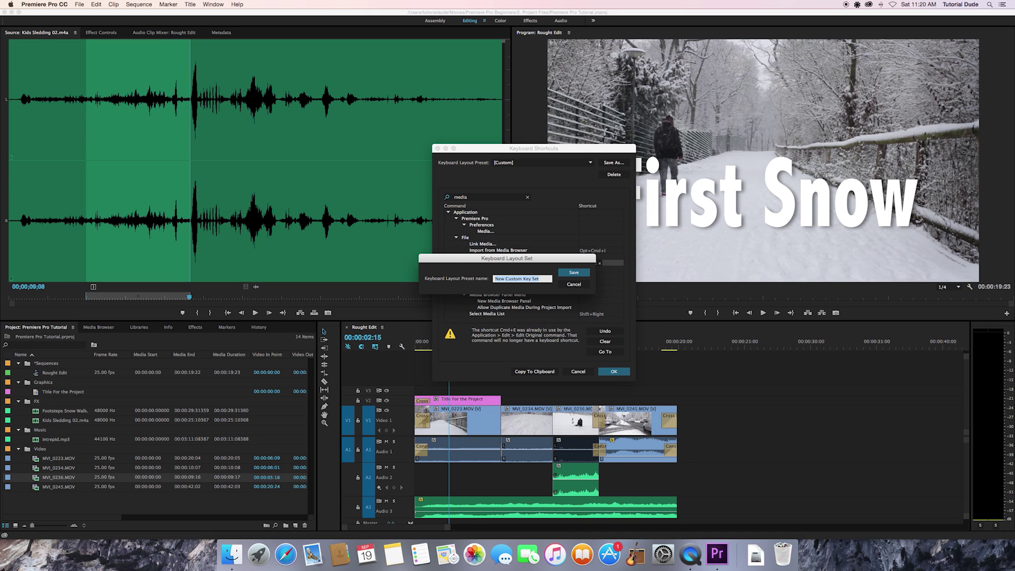
type("Tutorial Dude")
left_click(573, 273)
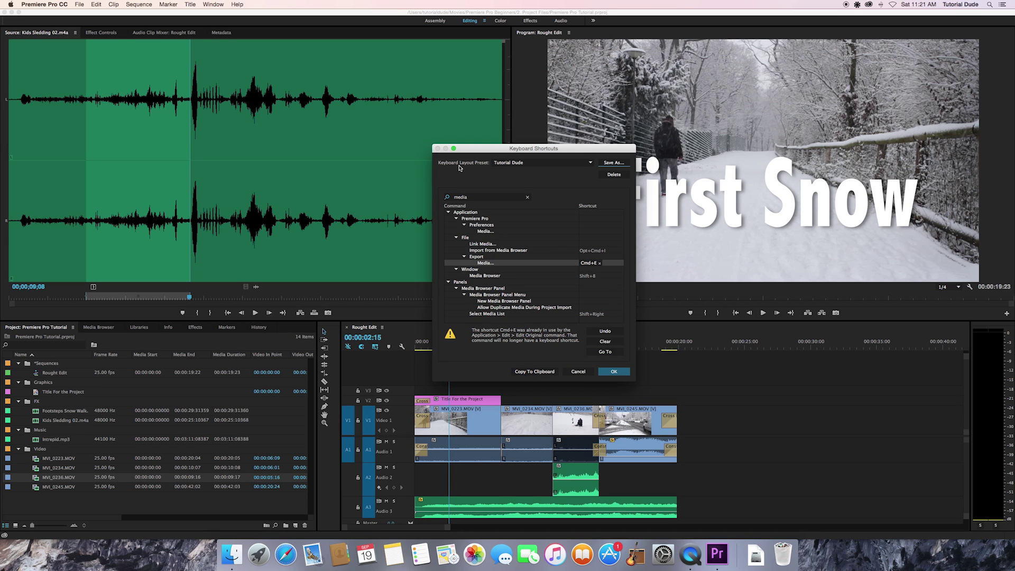
Step: Switch the keyboard layout preset to Final Cut Pro 7.0 and apply the shortcut settings
left_click(590, 163)
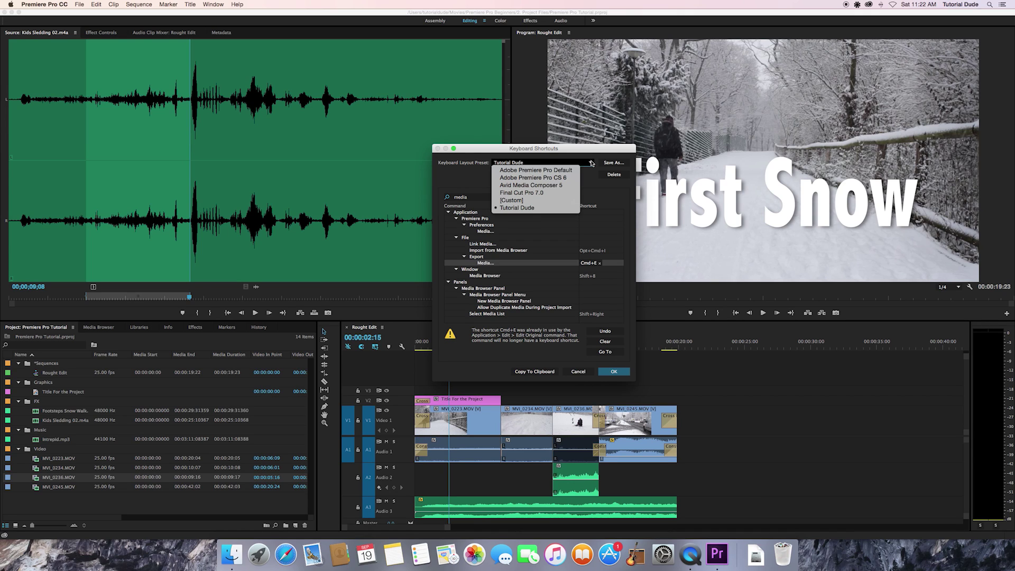
left_click(550, 192)
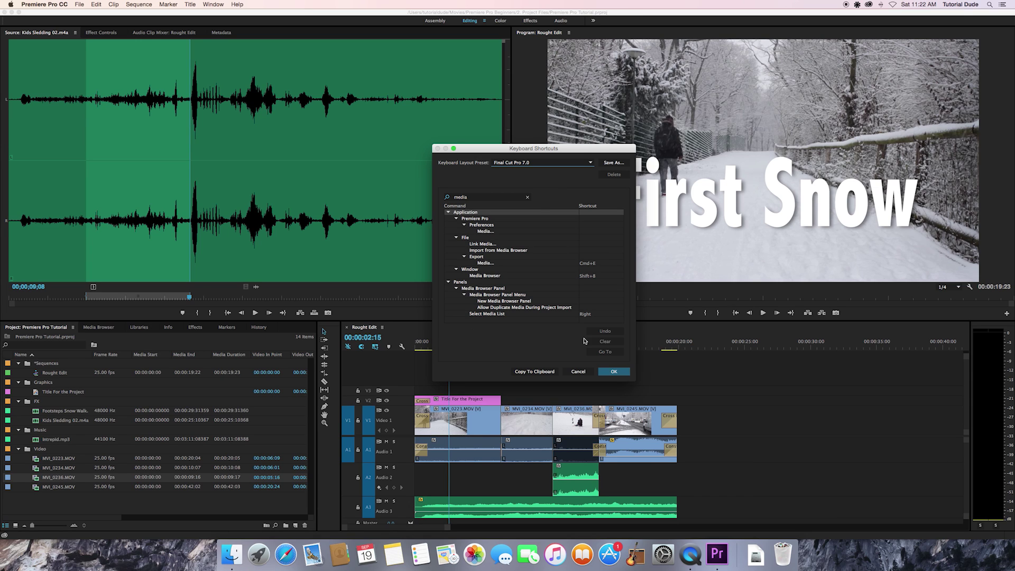
left_click(614, 372)
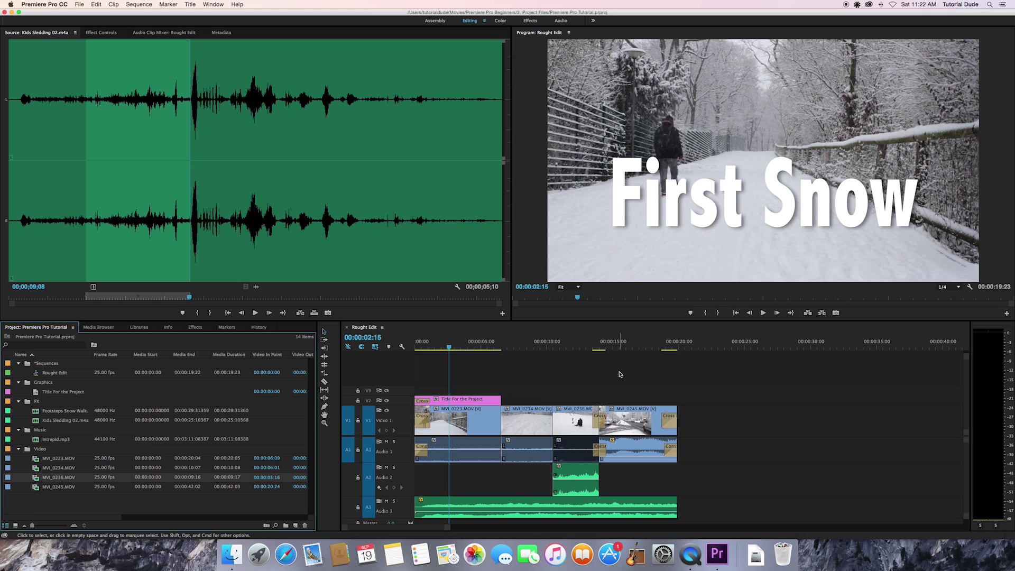
Step: Open the export settings for the Rought Edit sequence and close them without exporting
left_click(620, 374)
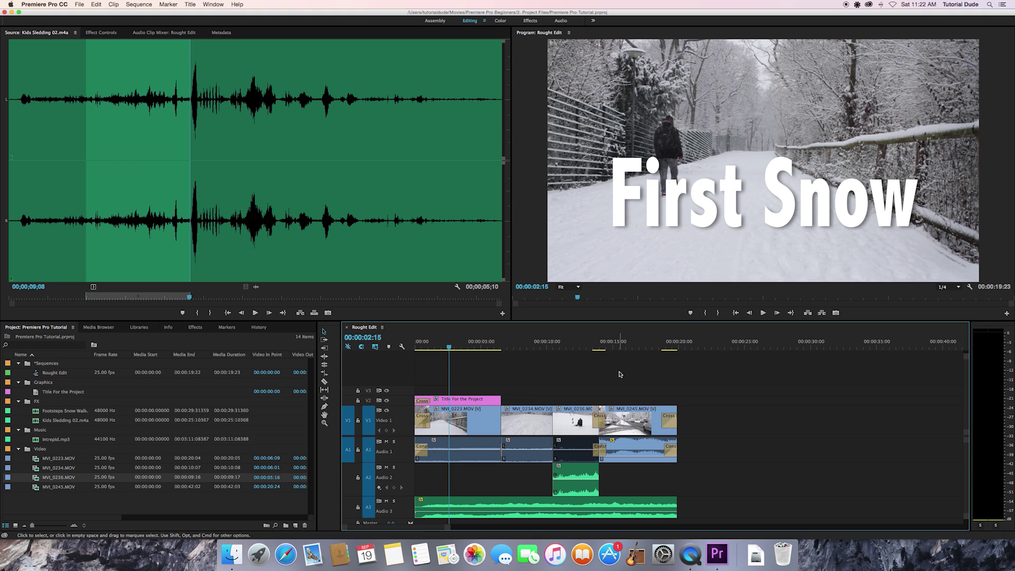
key("super+m")
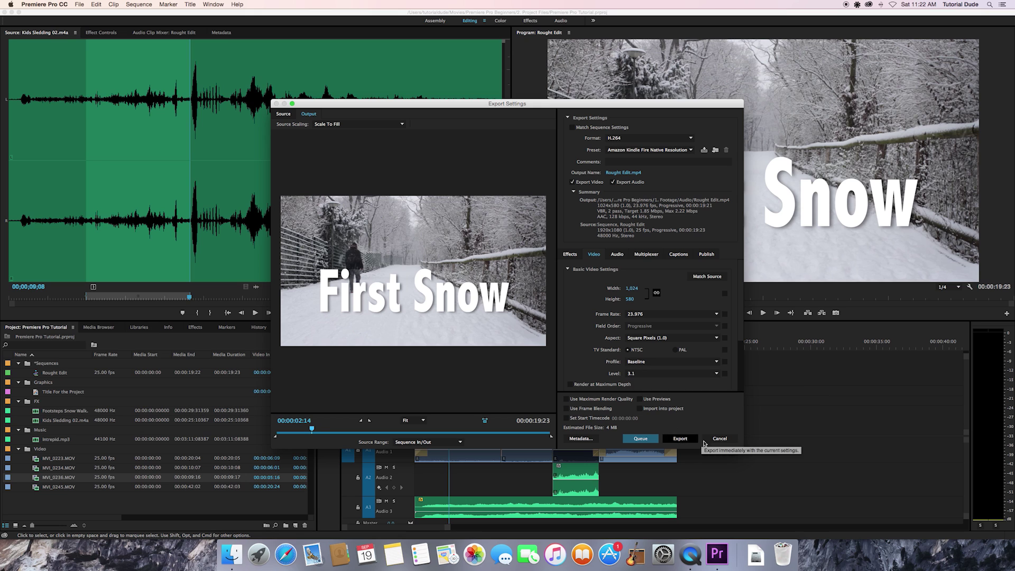
left_click(719, 440)
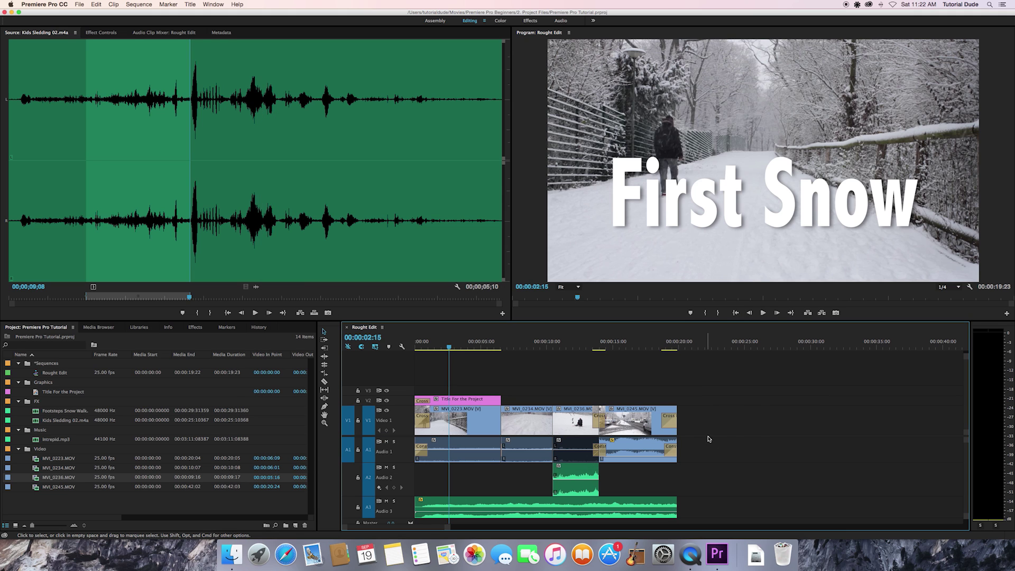
Step: Split the clips at 00:00:07:23 in the timeline and undo the cut
left_click(520, 343)
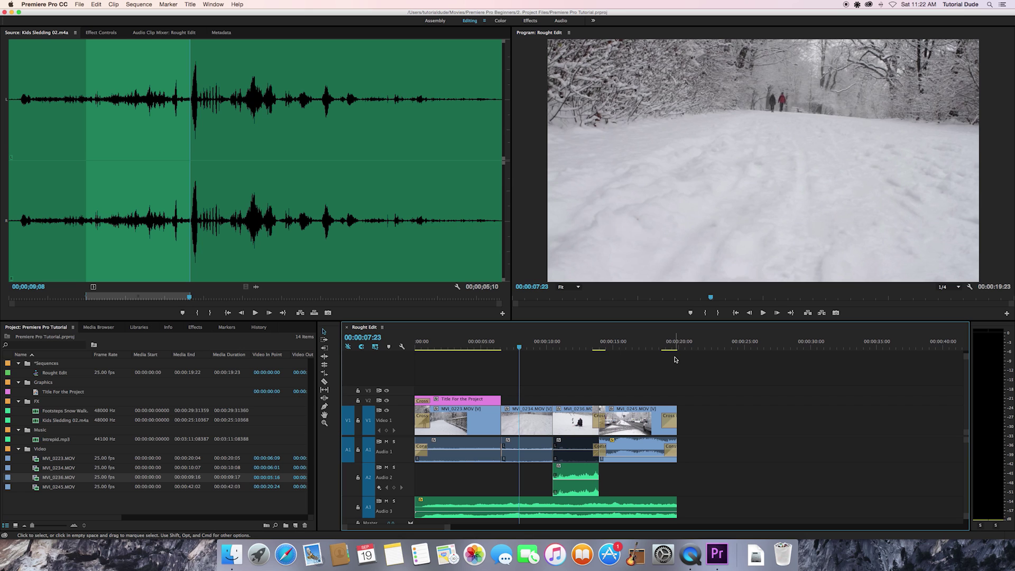
key("super+k")
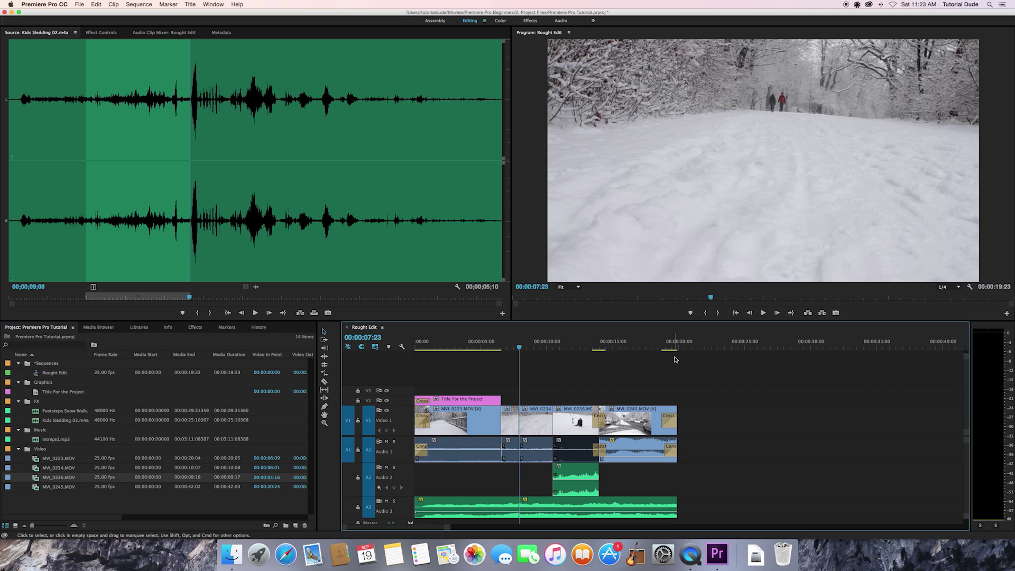
key("super+z")
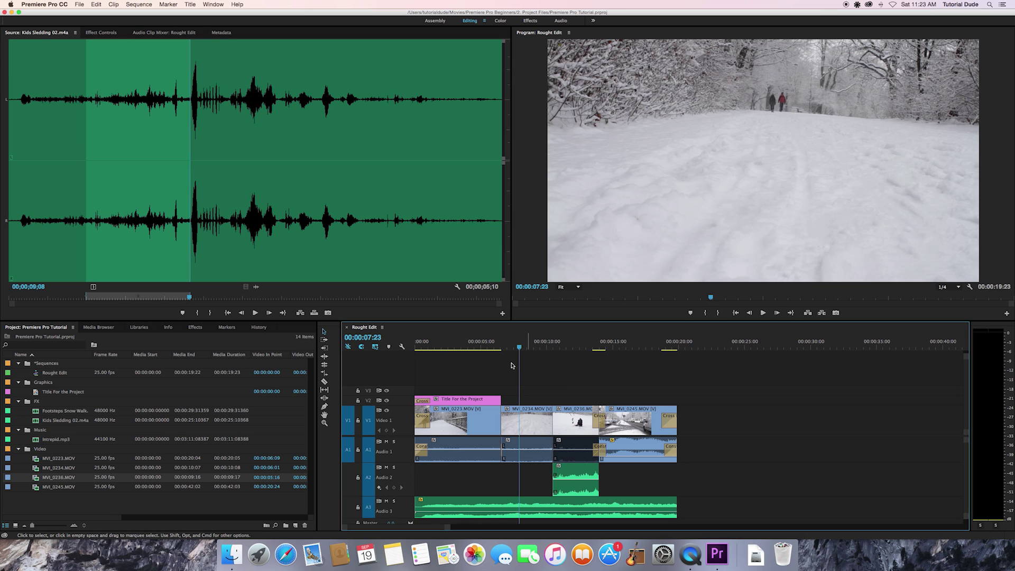
Step: Scrub the playhead to about 00:00:09:12, return to the sequence start, and play back about the first three seconds
key("shift")
left_click(544, 347)
left_click_drag(546, 348, 541, 348)
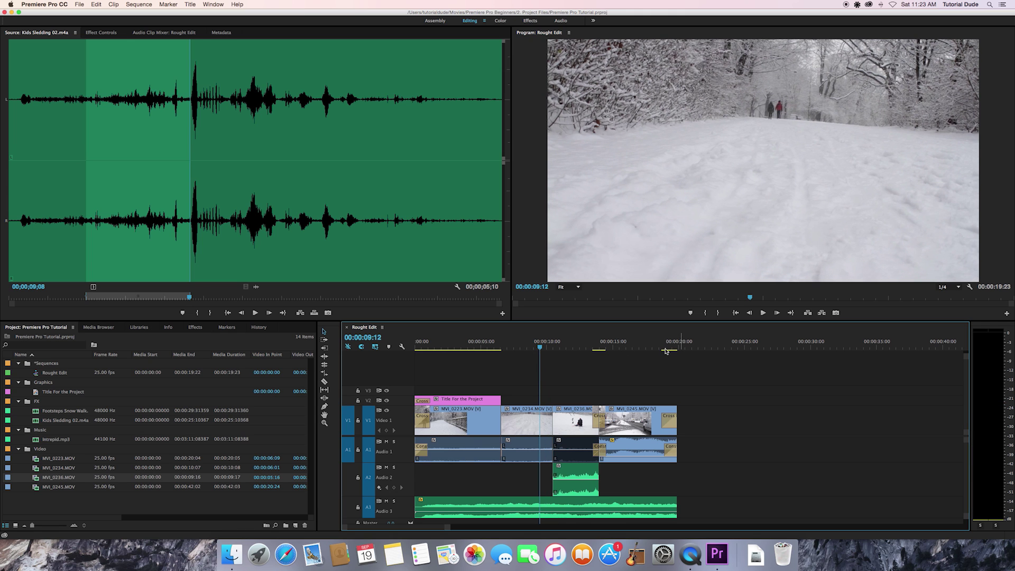
key("Home")
key("space")
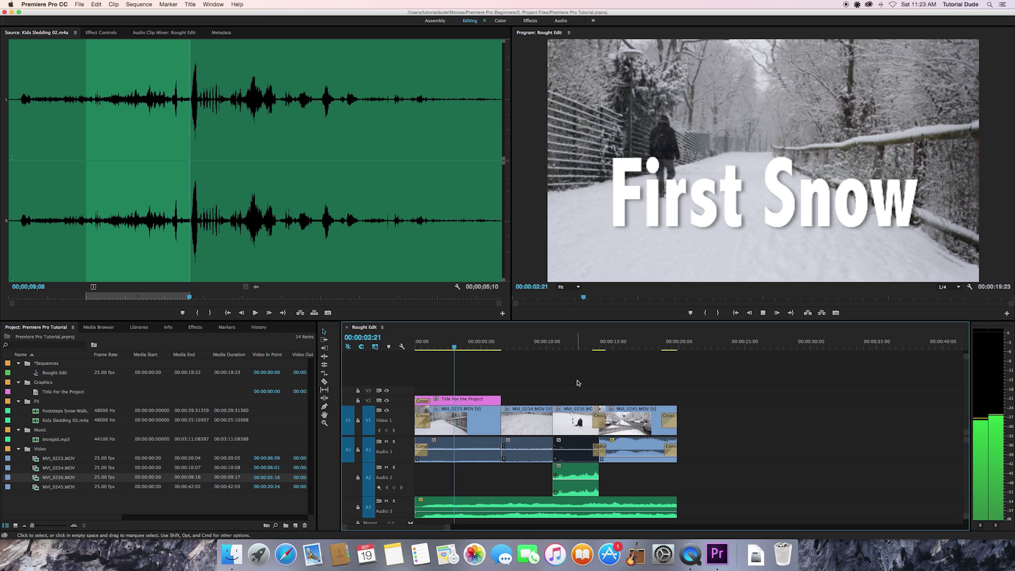
key("space")
Step: Save the project and select the clip MVI_0236.MOV in the Video bin
key("super+s")
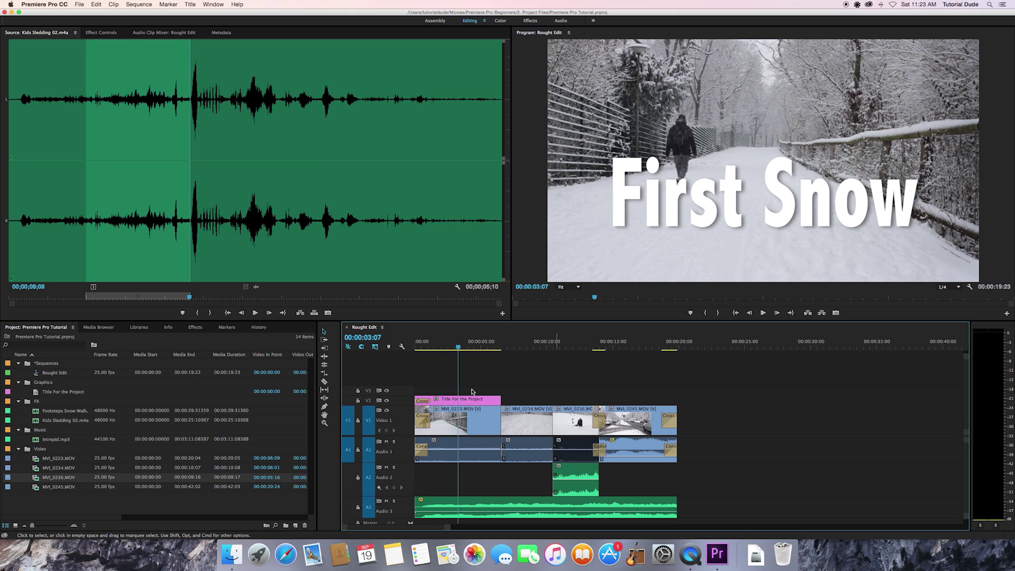
left_click(89, 502)
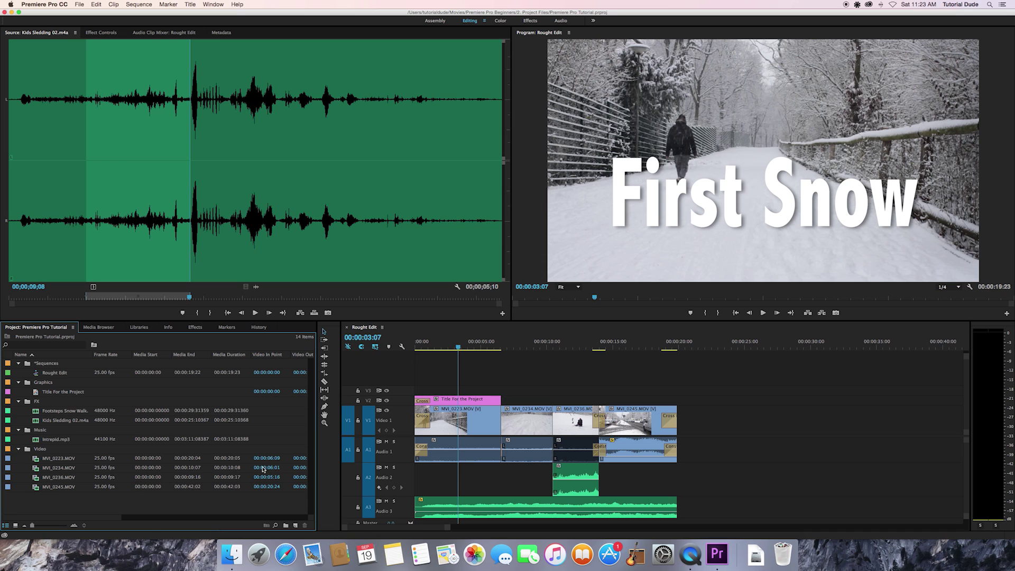
key("super+s")
left_click(36, 478)
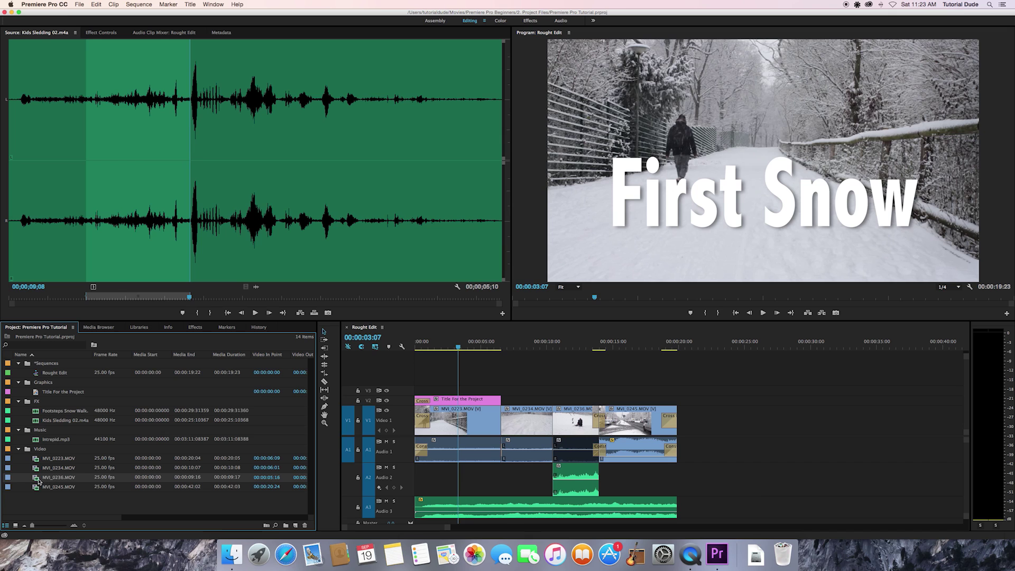
Step: Load the clip MVI_0236.MOV for source viewing, scrub to 00:00:04:10, and clear its In and Out points
double_click(34, 479)
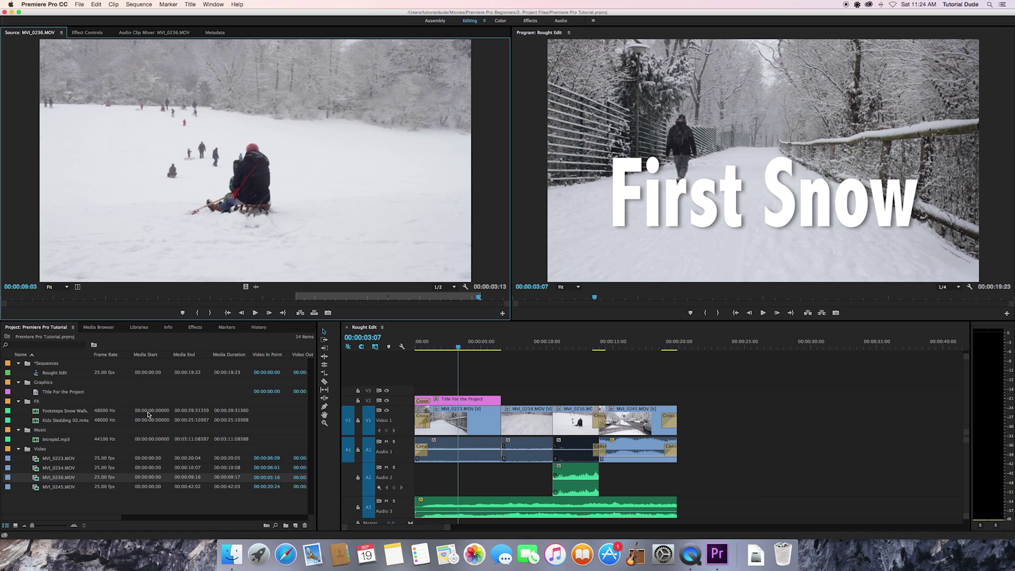
left_click_drag(83, 298, 232, 302)
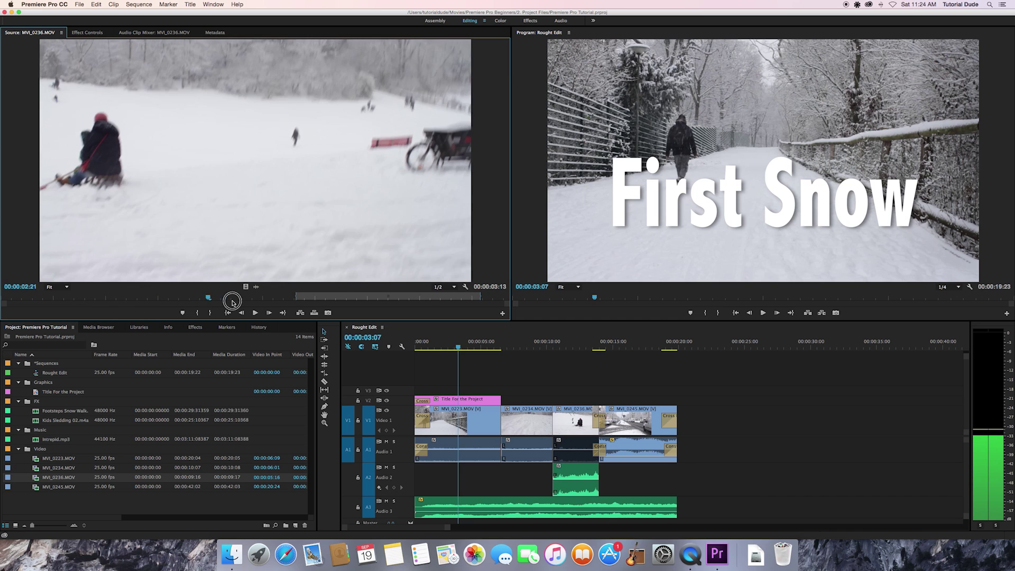
right_click(311, 300)
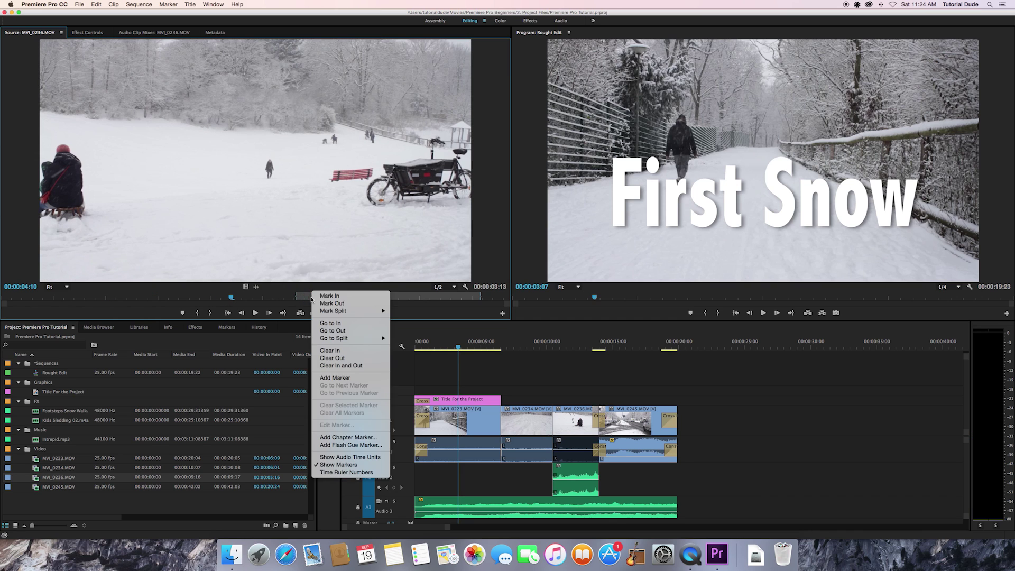
left_click(341, 365)
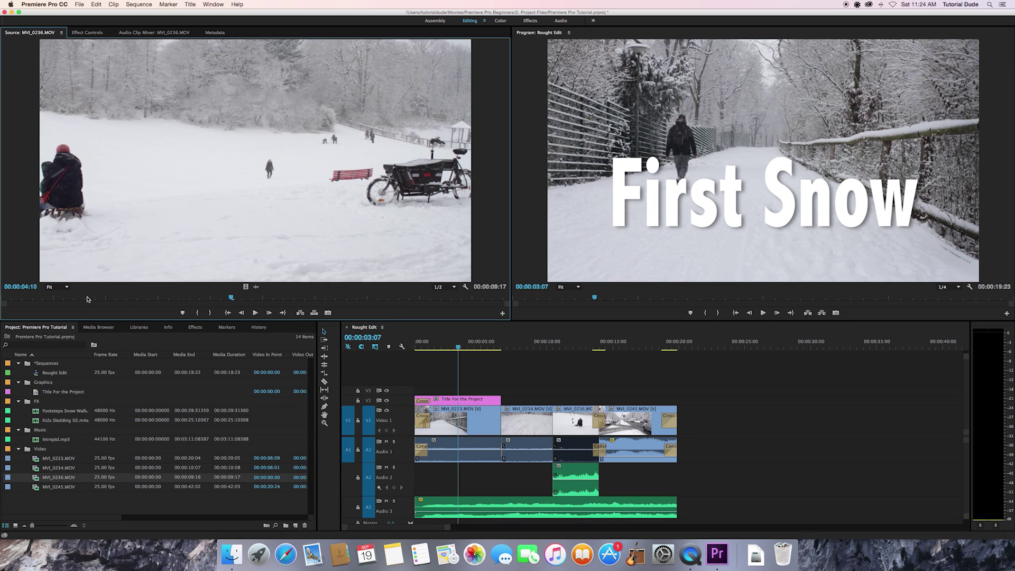
Step: Switch to Finder, import the Audio folder containing MVI_0236.wav into the Premiere Pro project, and expand the new Audio bin
key("super+Tab")
key("super+Tab")
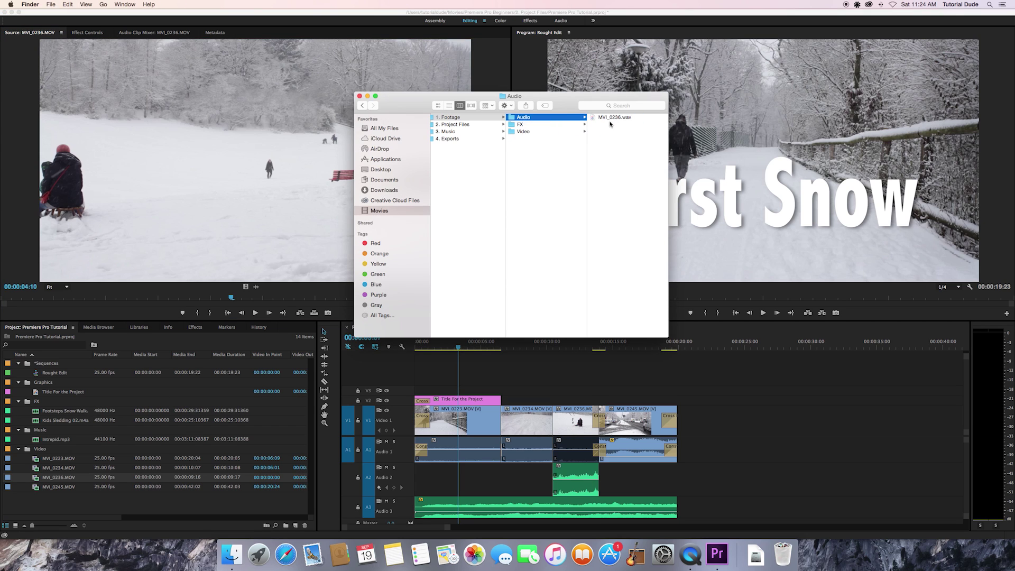
left_click(610, 118)
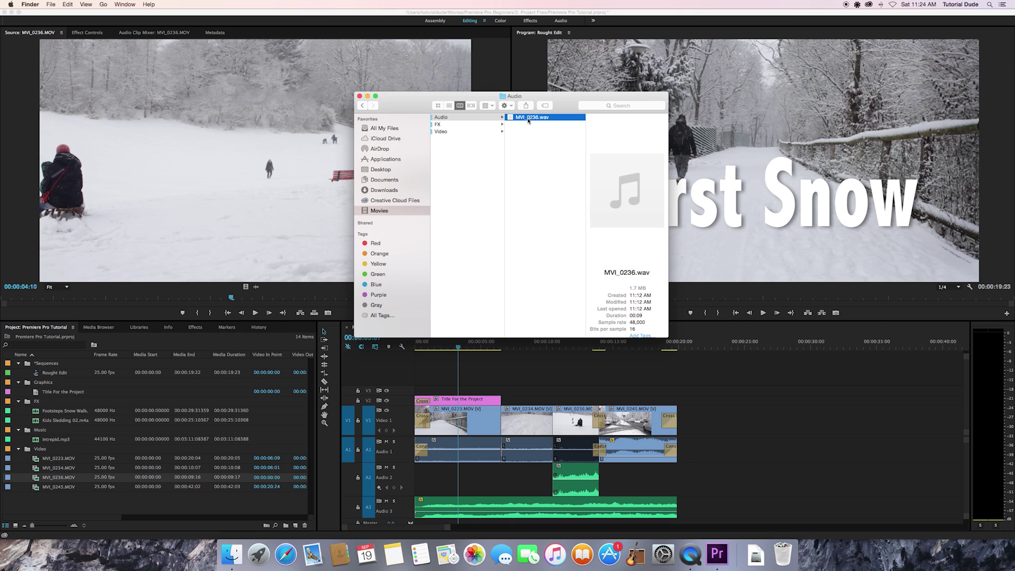
left_click_drag(521, 119, 516, 148)
left_click(441, 117)
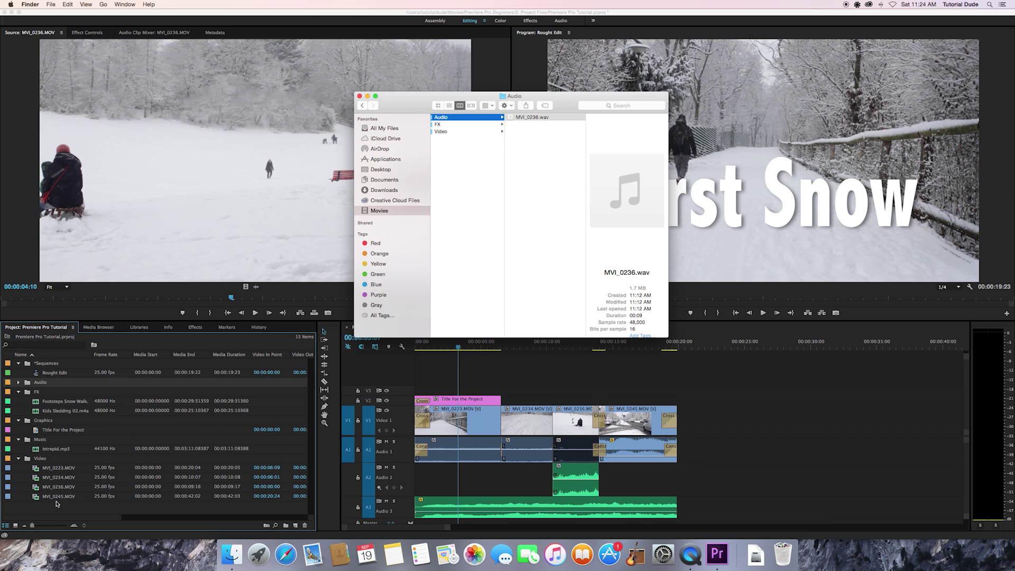
left_click(216, 333)
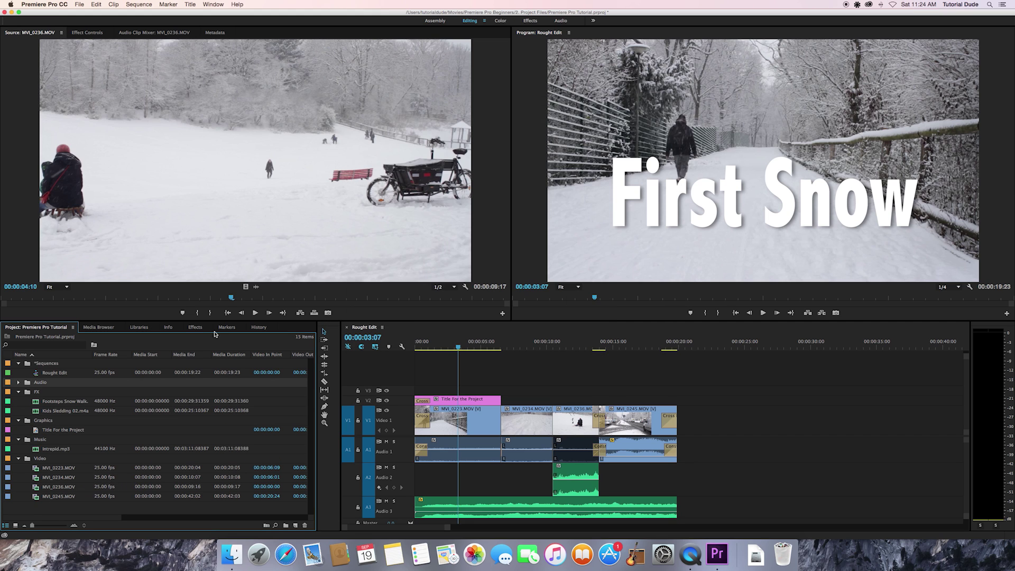
left_click(18, 383)
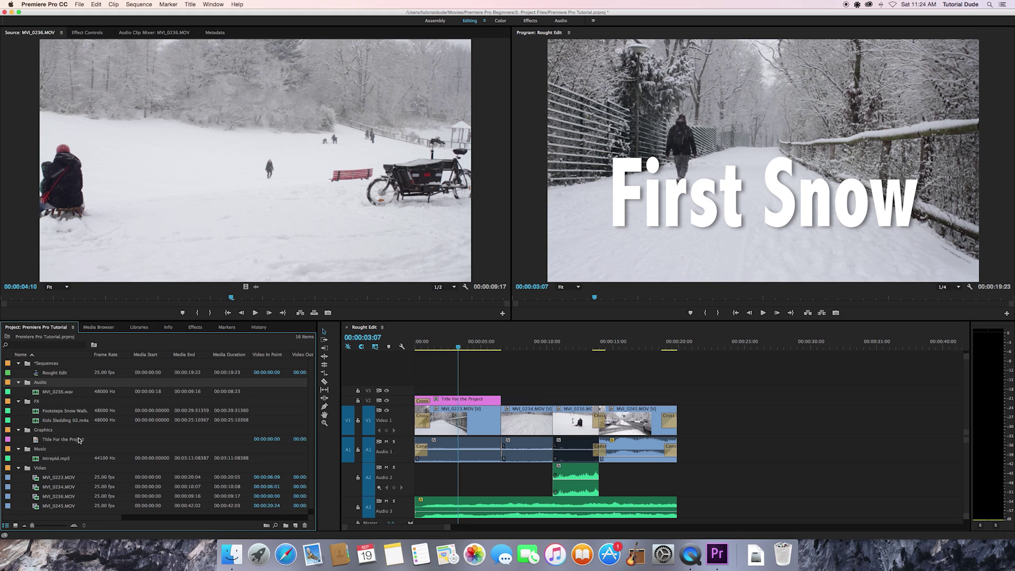
Step: Create a new sequence named Sync in the *Sequences bin using the DSLR 1080p25 preset
left_click(50, 365)
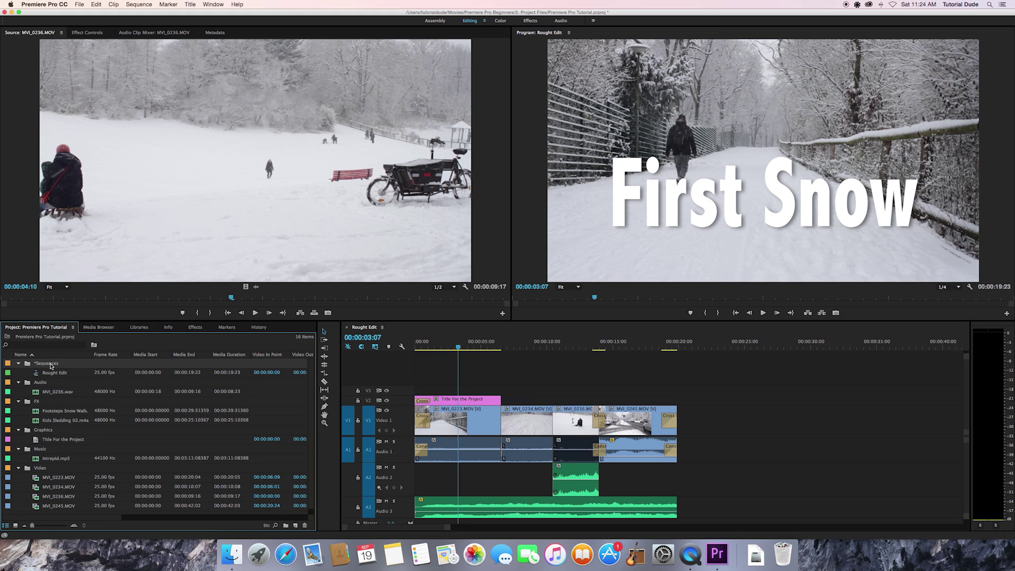
left_click(295, 525)
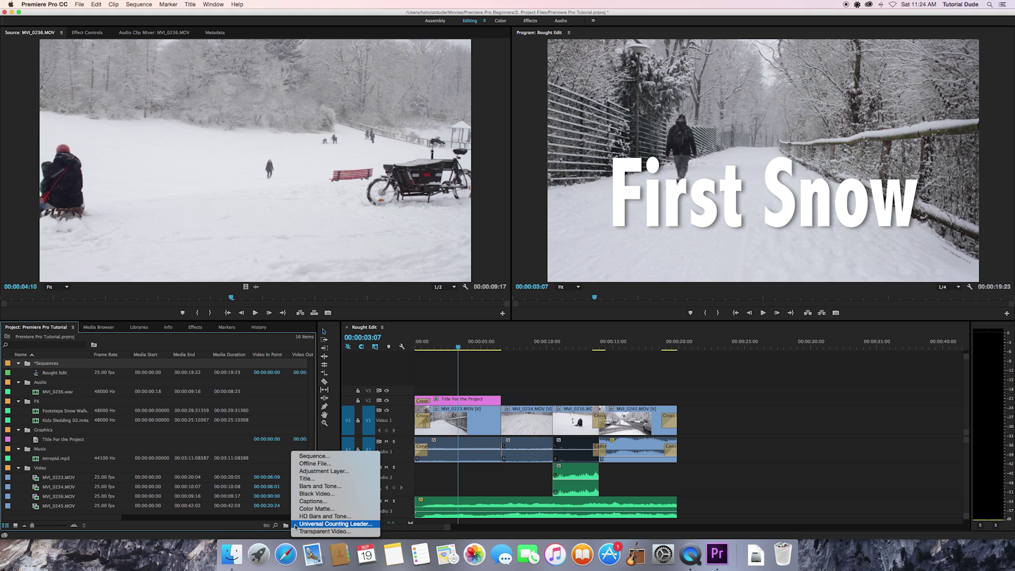
left_click(315, 456)
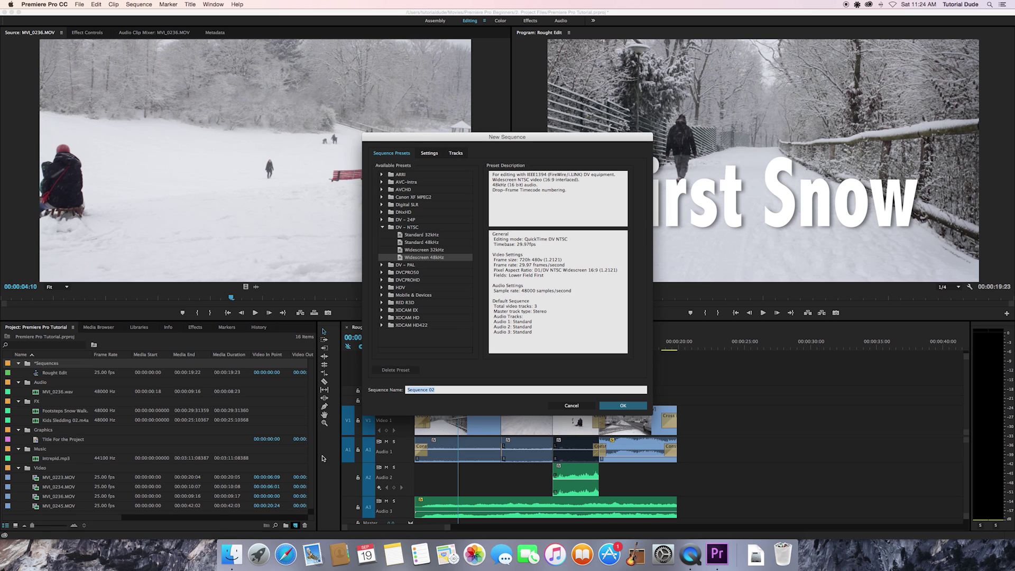
type("SYn")
left_click(381, 205)
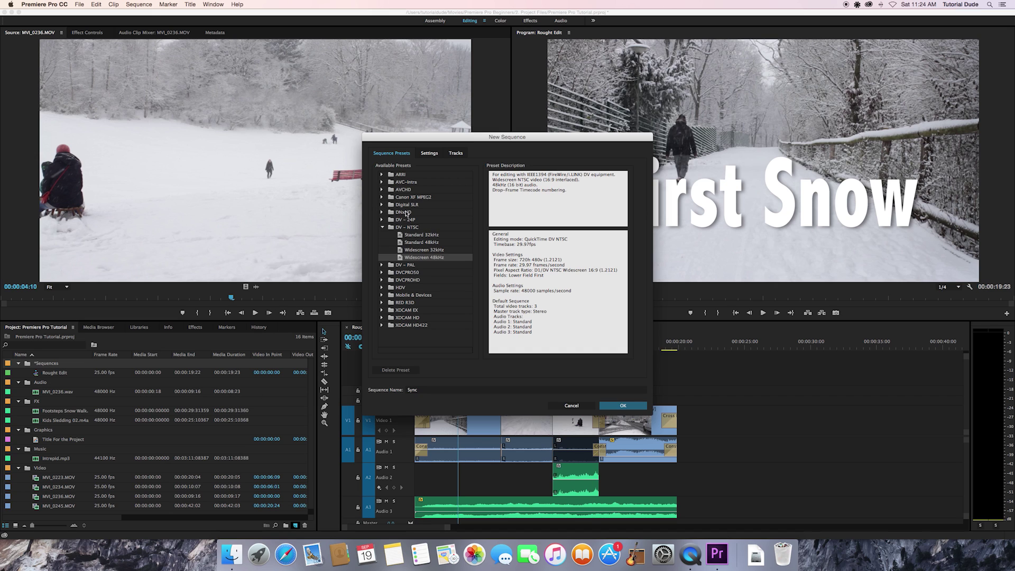
left_click(392, 213)
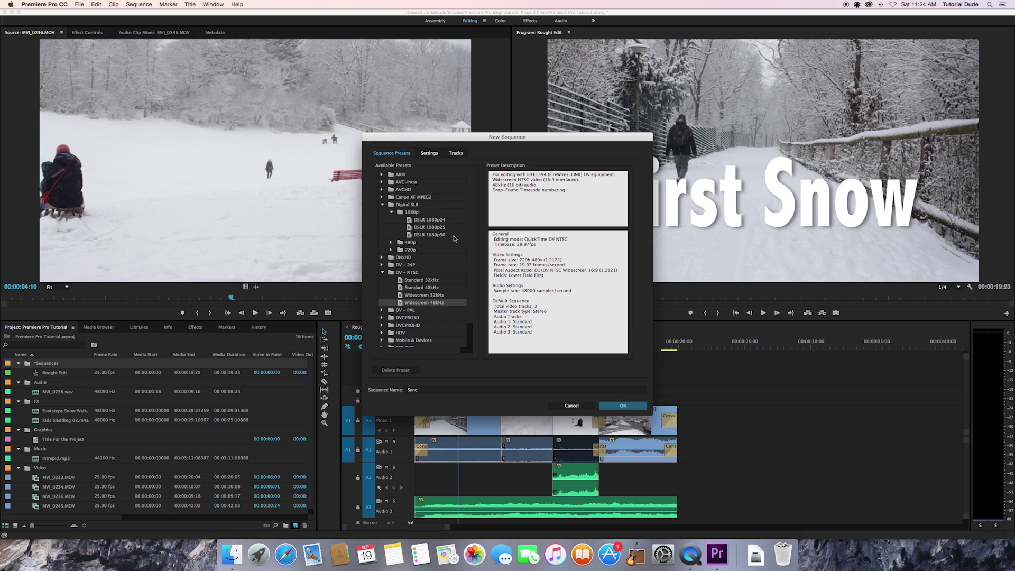
left_click(438, 228)
left_click(633, 408)
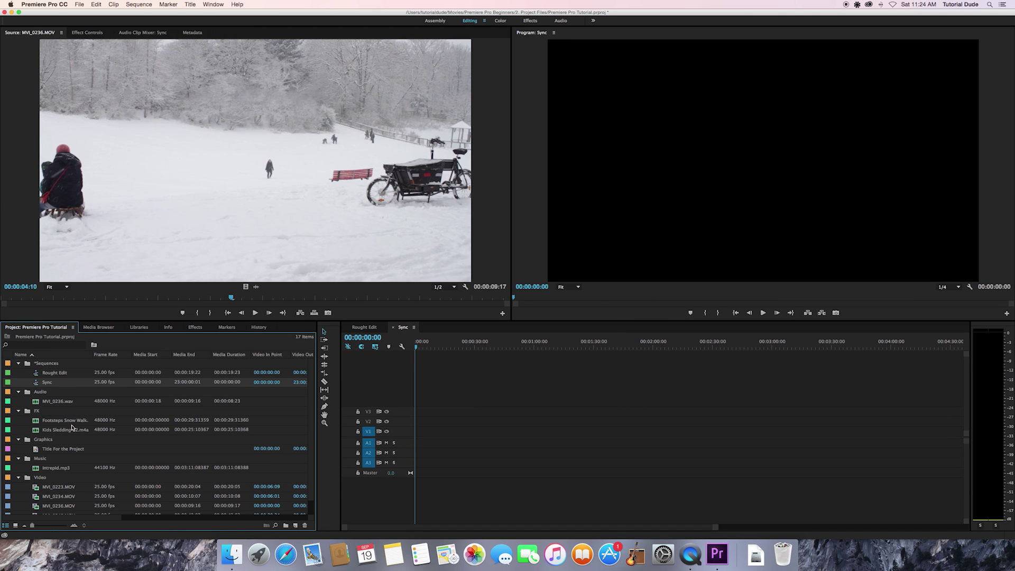
Step: Place MVI_0236.MOV at the start of the Sync sequence on V1 and A1, and MVI_0236.wav beneath it on A2
scroll(73, 429, "down", 1)
left_click_drag(40, 501, 407, 434)
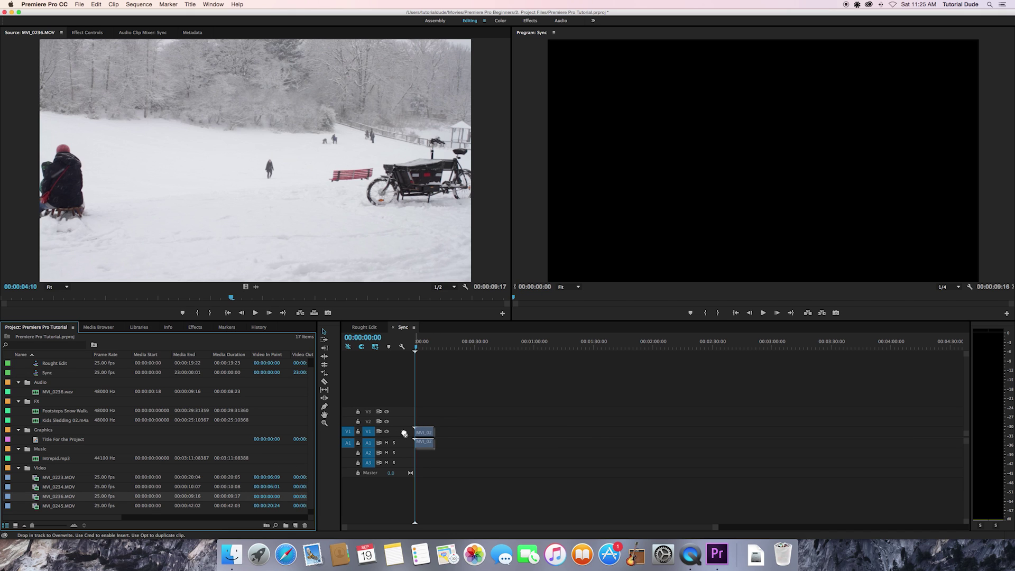
left_click_drag(423, 347, 399, 349)
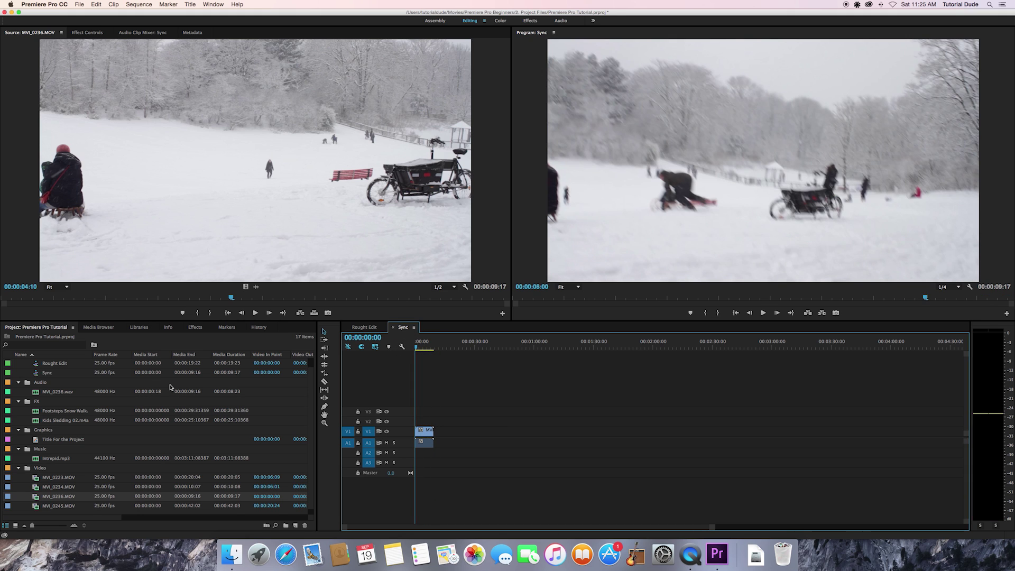
left_click(43, 394)
left_click_drag(37, 394, 447, 460)
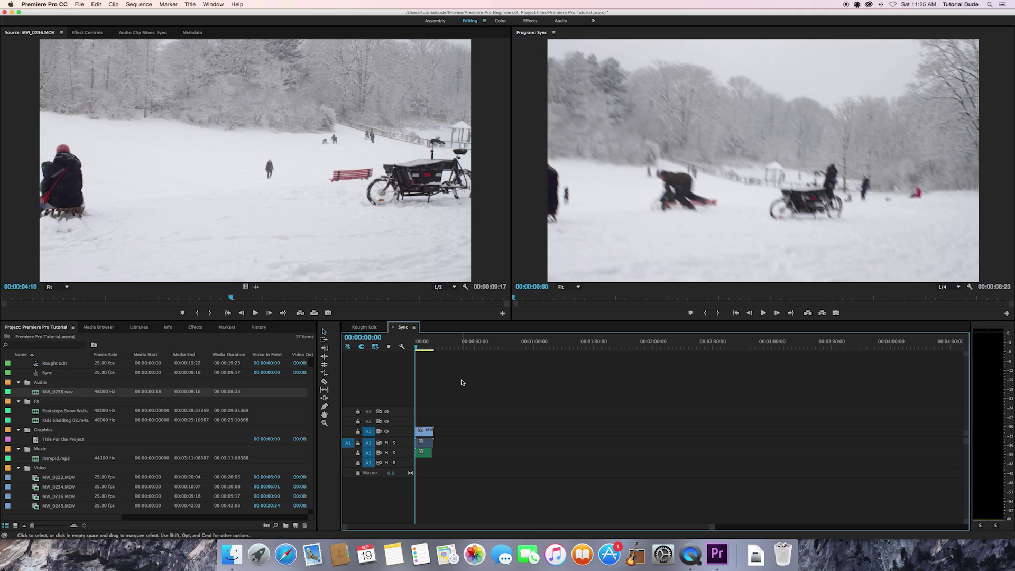
Step: Examine the camera clip and the separate WAV clip up close in the Sync timeline to compare their lengths
key("=")
key("=")
key("=")
key("=")
key("=")
key("=")
key("=")
key("=")
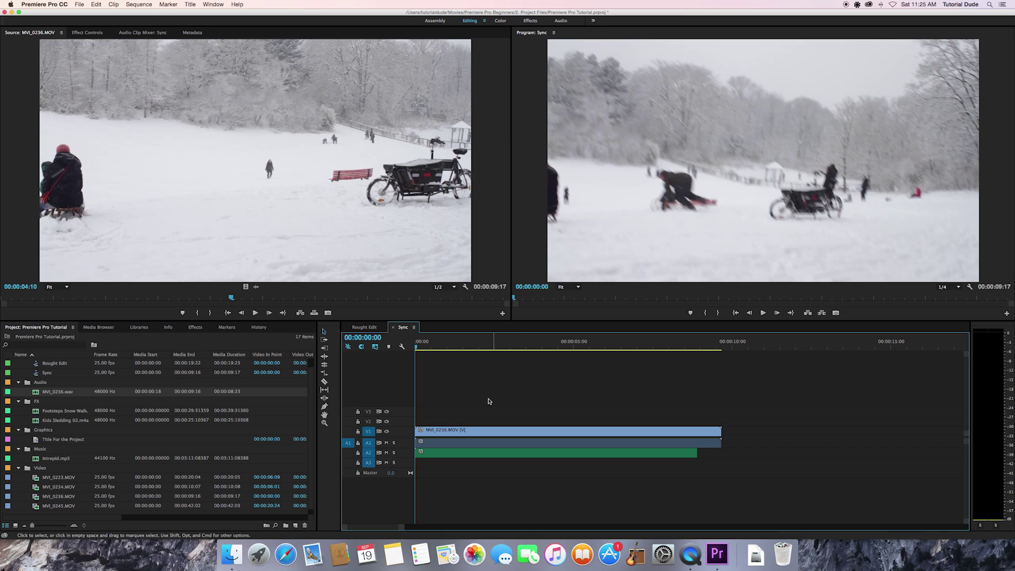
left_click(434, 430)
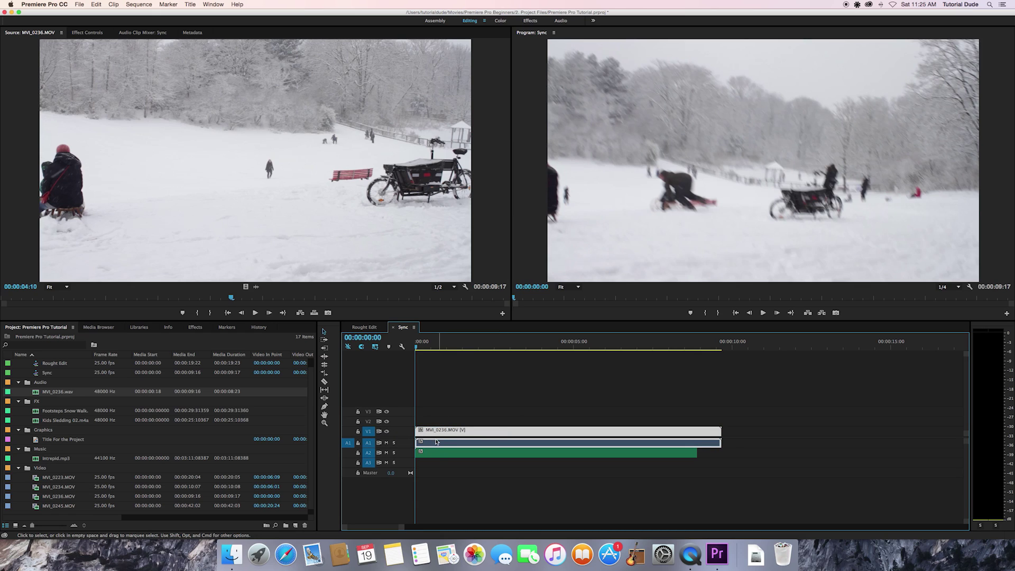
left_click(436, 455)
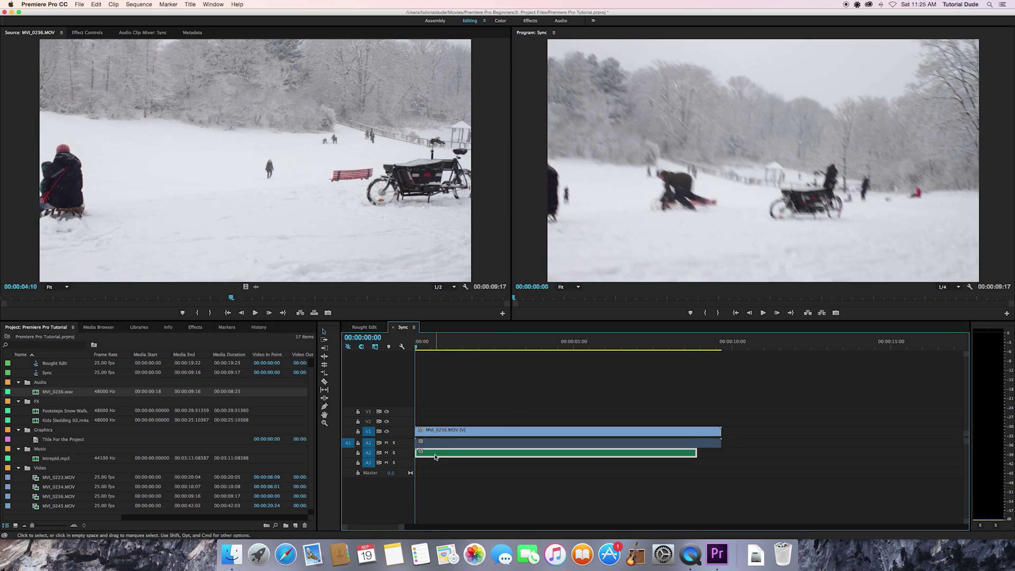
left_click(456, 405)
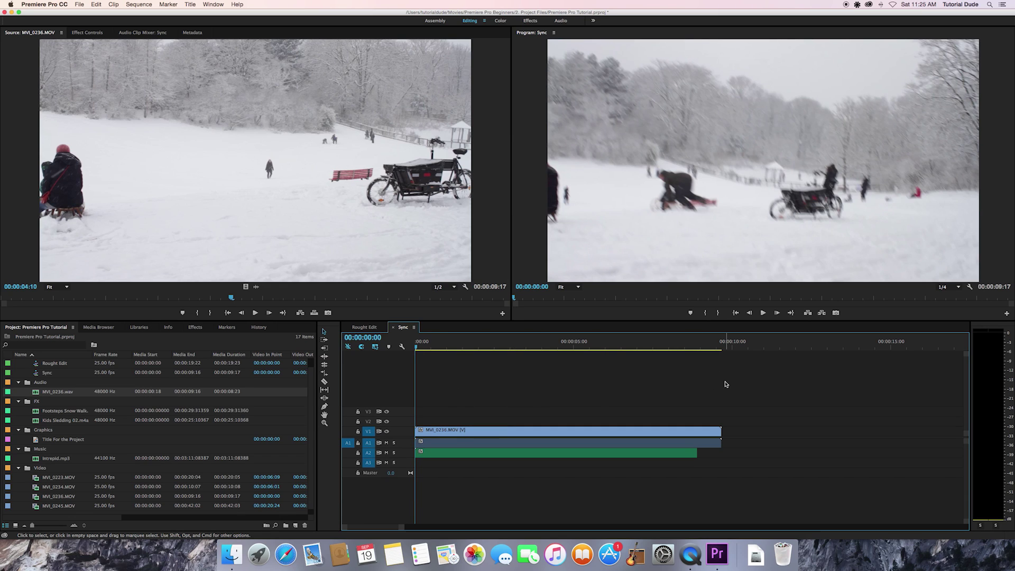
Step: Synchronize the MVI_0236.MOV and MVI_0236.wav clips by Audio, with the track channel set to Mix Down
key("minus")
key("minus")
key("minus")
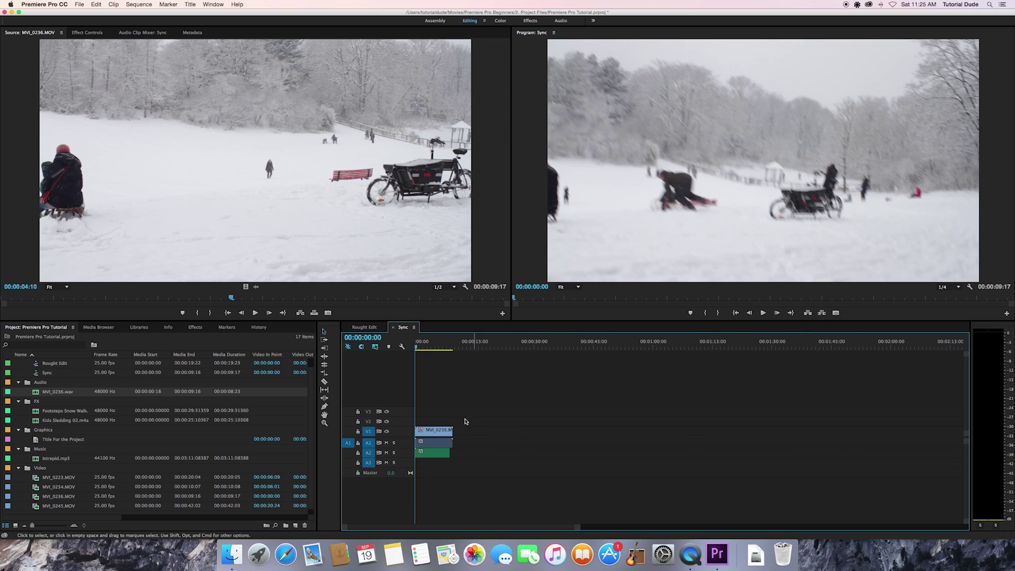
left_click_drag(429, 402, 434, 466)
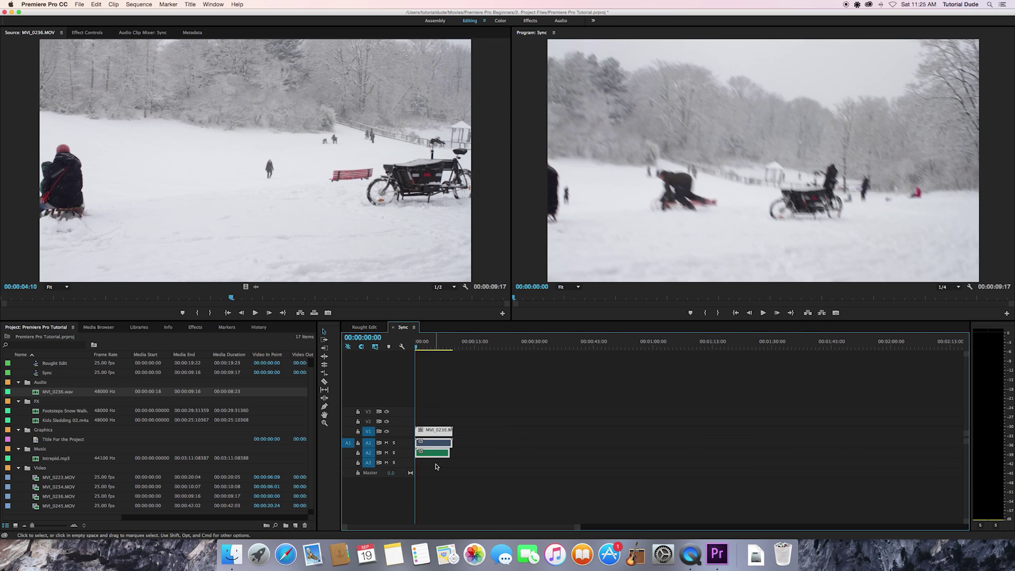
right_click(433, 446)
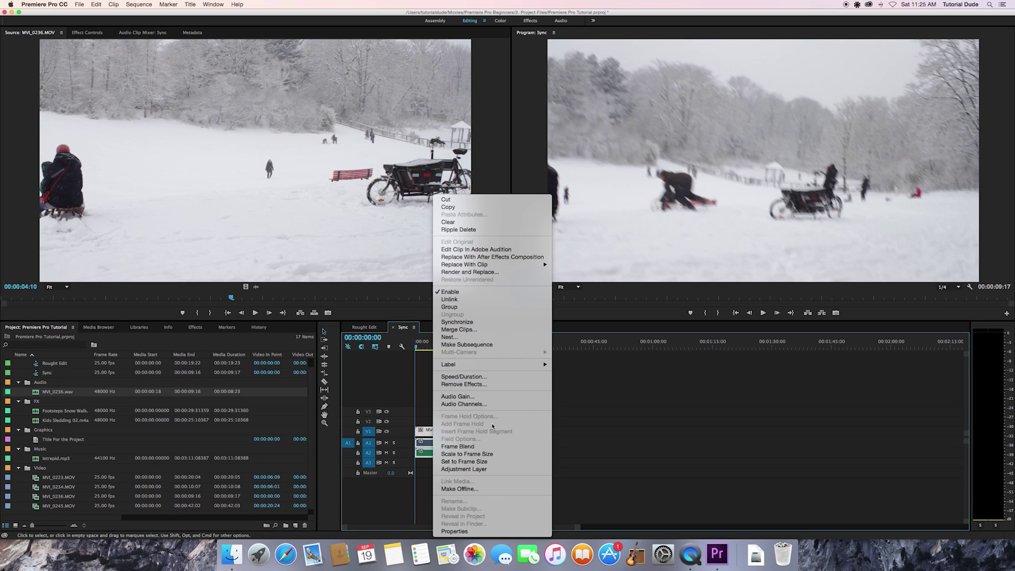
left_click(478, 324)
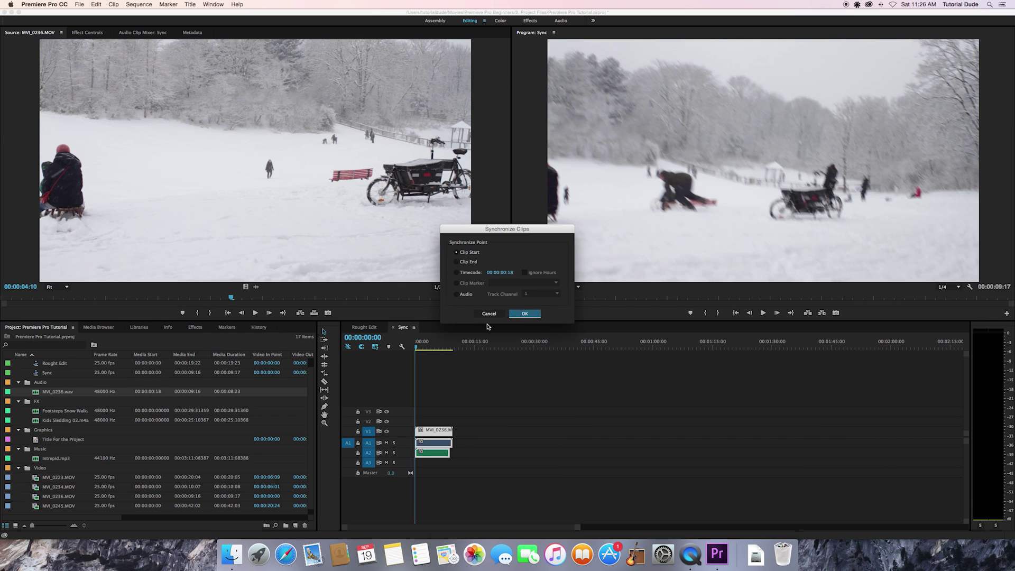
left_click(457, 273)
left_click(458, 295)
left_click(555, 295)
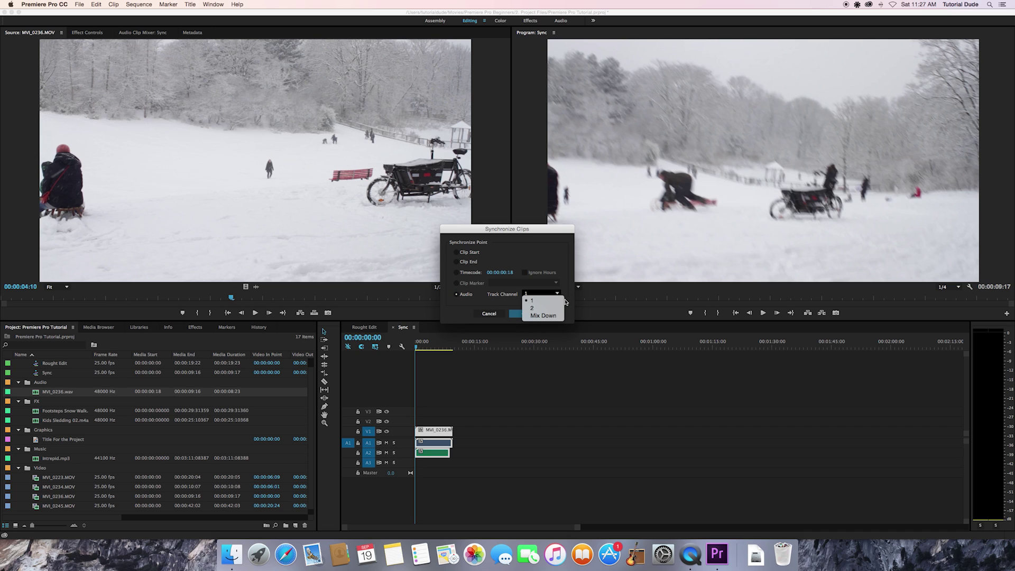
left_click(549, 316)
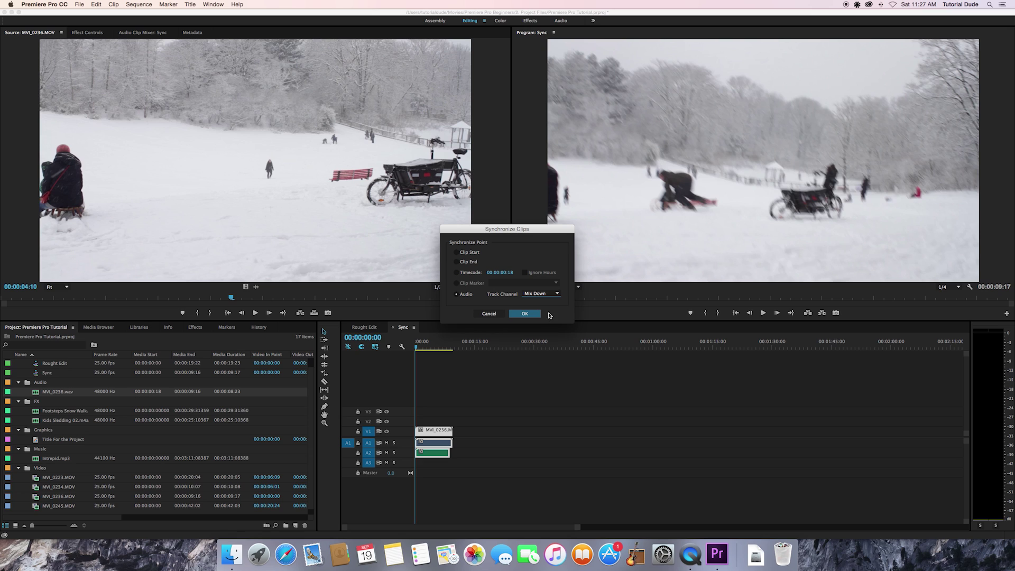
left_click(556, 294)
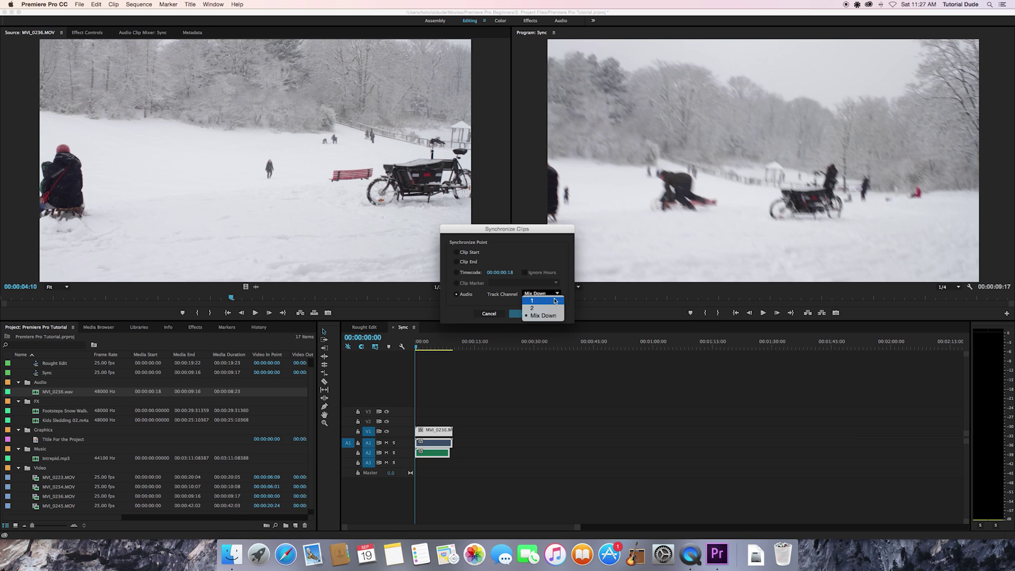
left_click(566, 269)
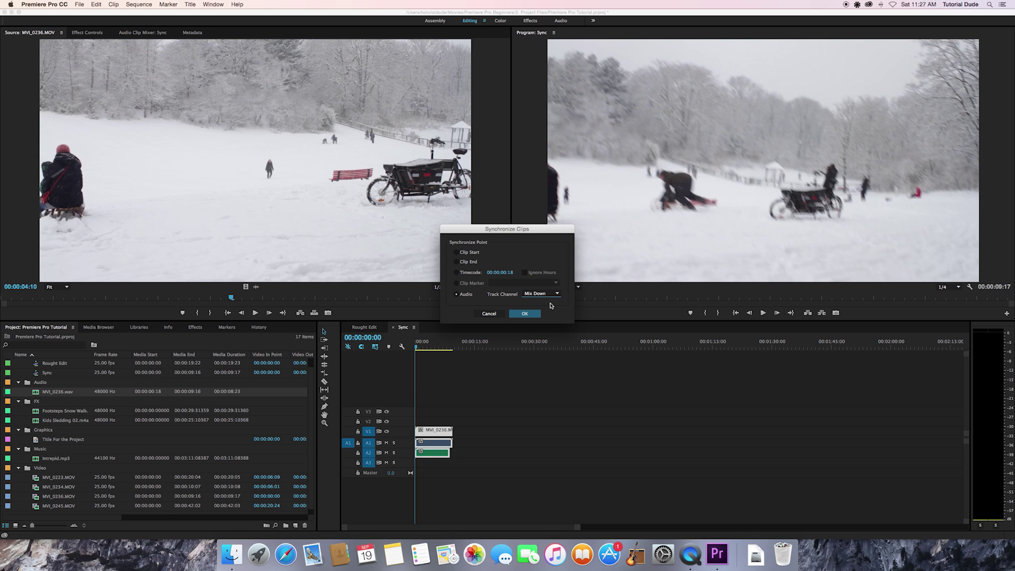
left_click(526, 314)
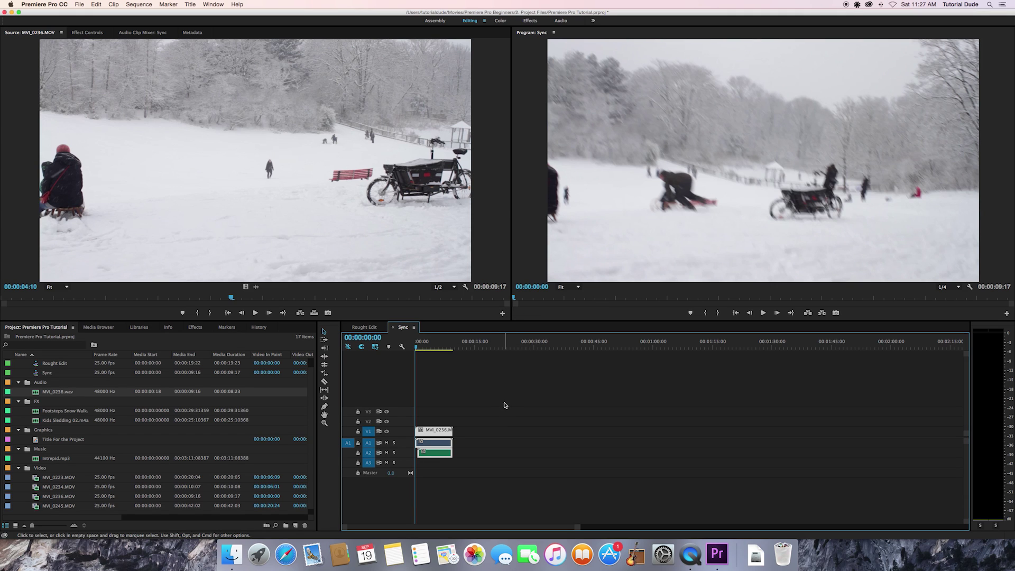
Step: Expand the Audio 1 and Audio 2 tracks to show their waveforms and place the playhead at 00:00:00:18
key("=")
key("=")
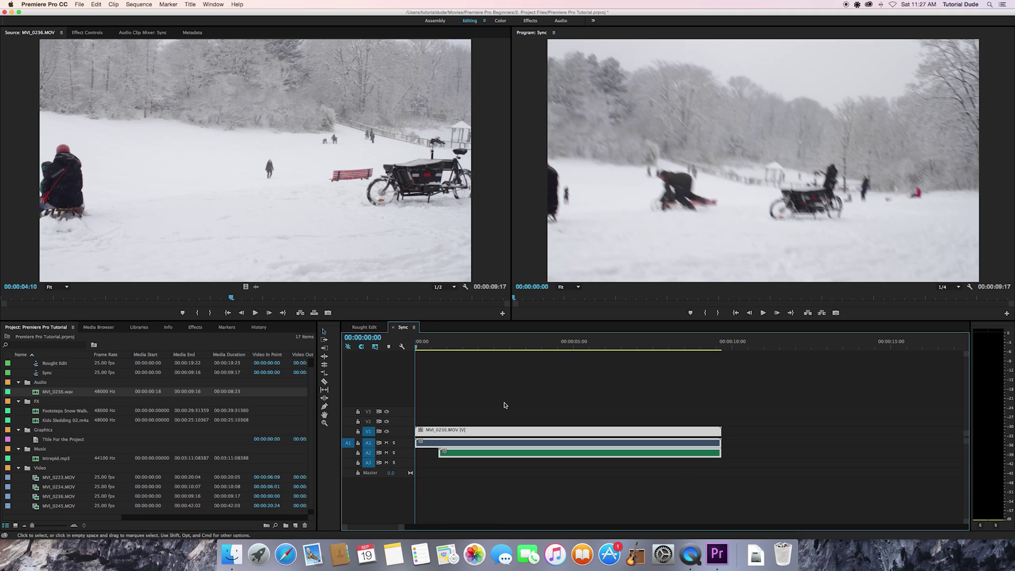
double_click(402, 447)
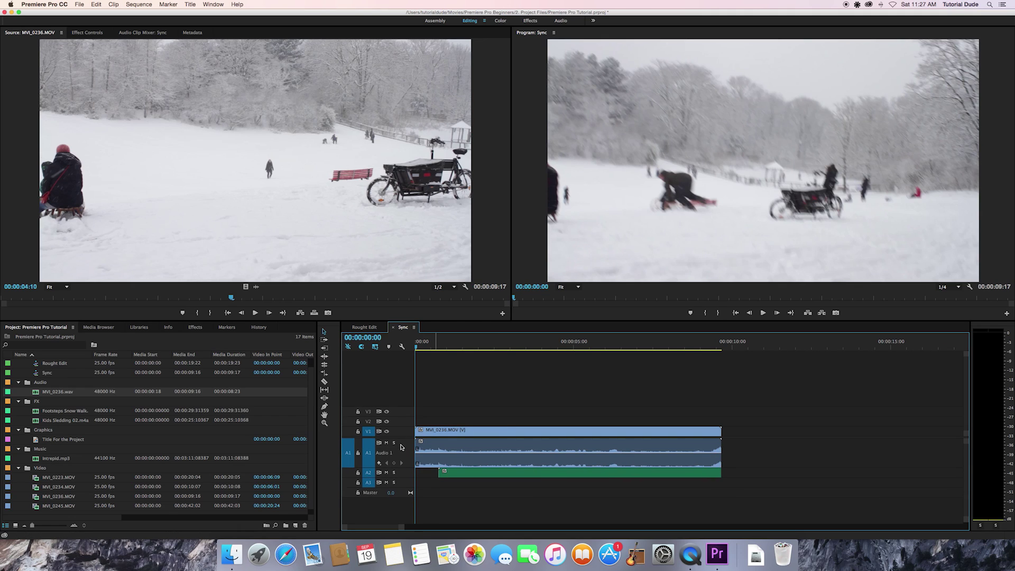
double_click(407, 478)
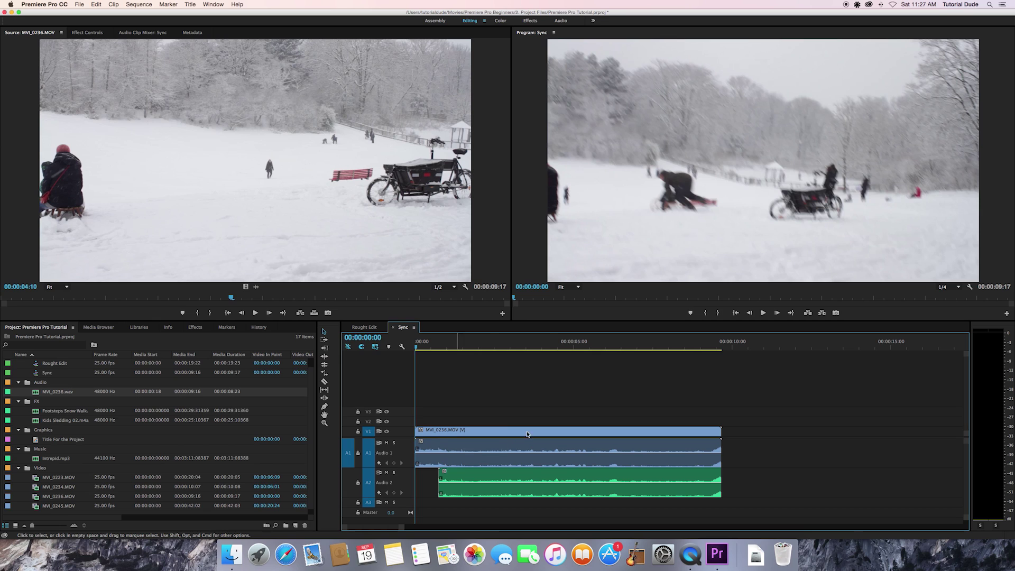
left_click(438, 344)
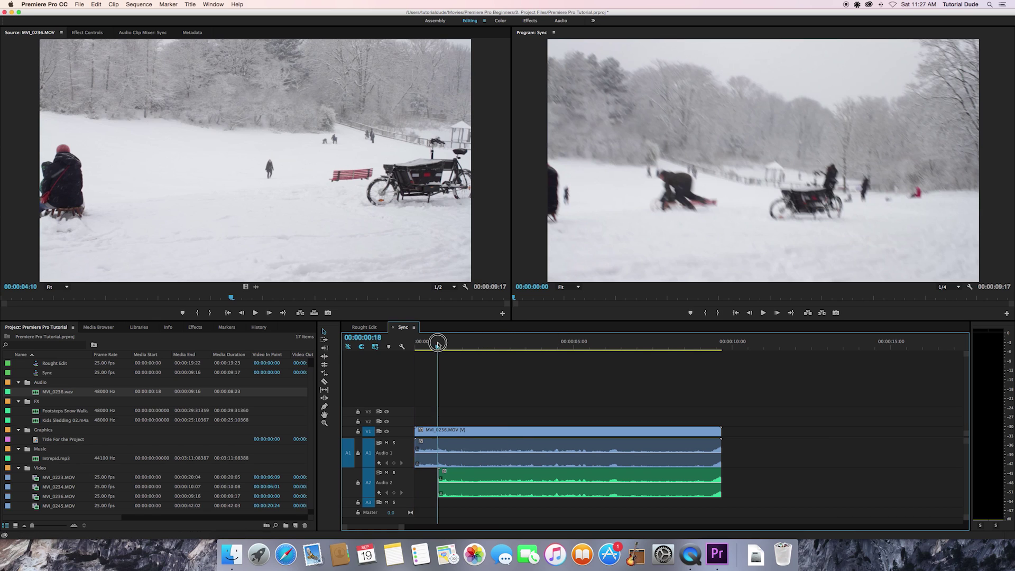
Step: Play the synchronized clips in the Sync sequence from 00:00:00:18 and stop at about 00:00:04:04
key("space")
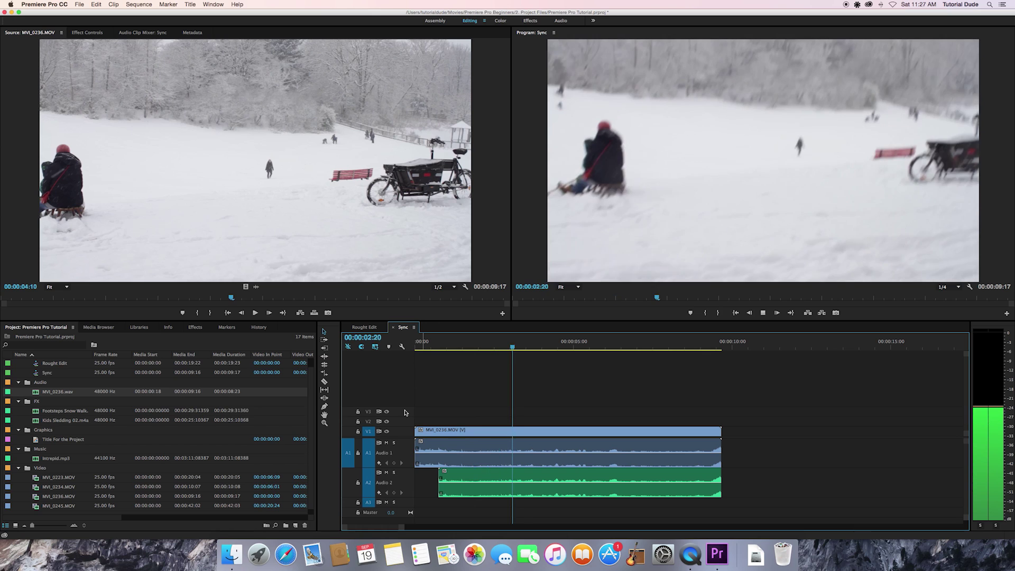
key("space")
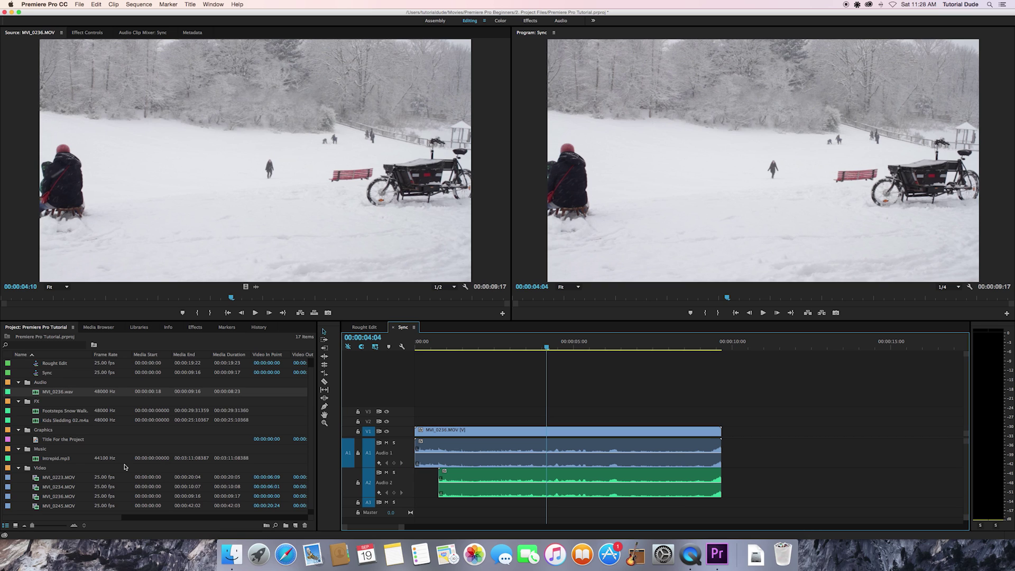
Step: Load MVI_0223.MOV into the Source Monitor and clear its existing In and Out points
left_click(43, 479)
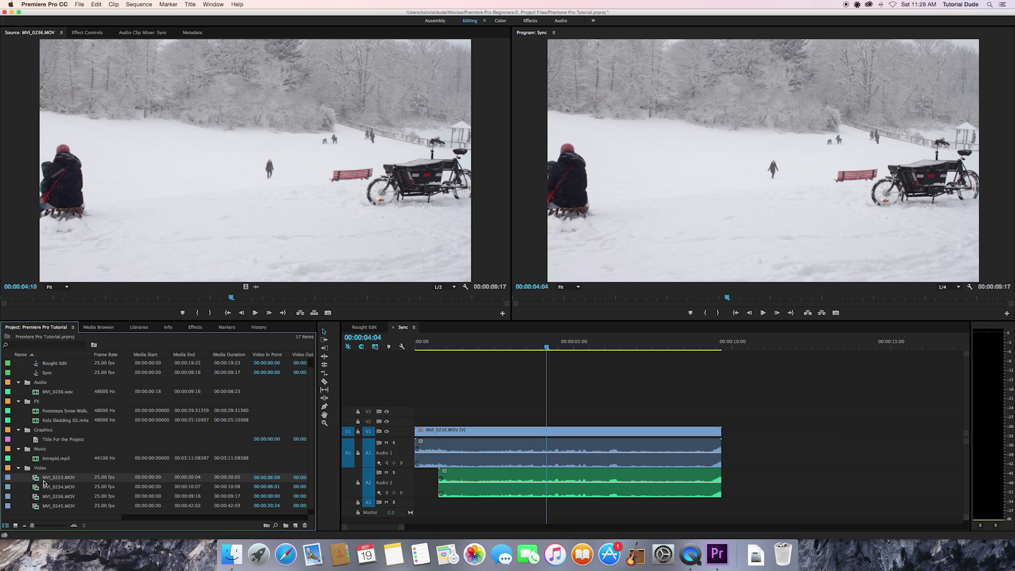
double_click(35, 479)
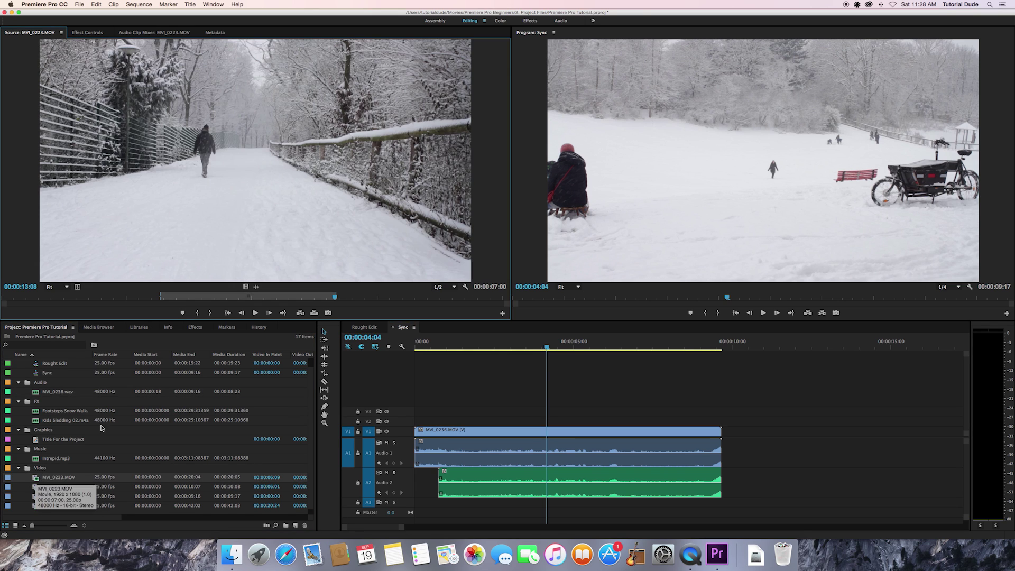
right_click(220, 296)
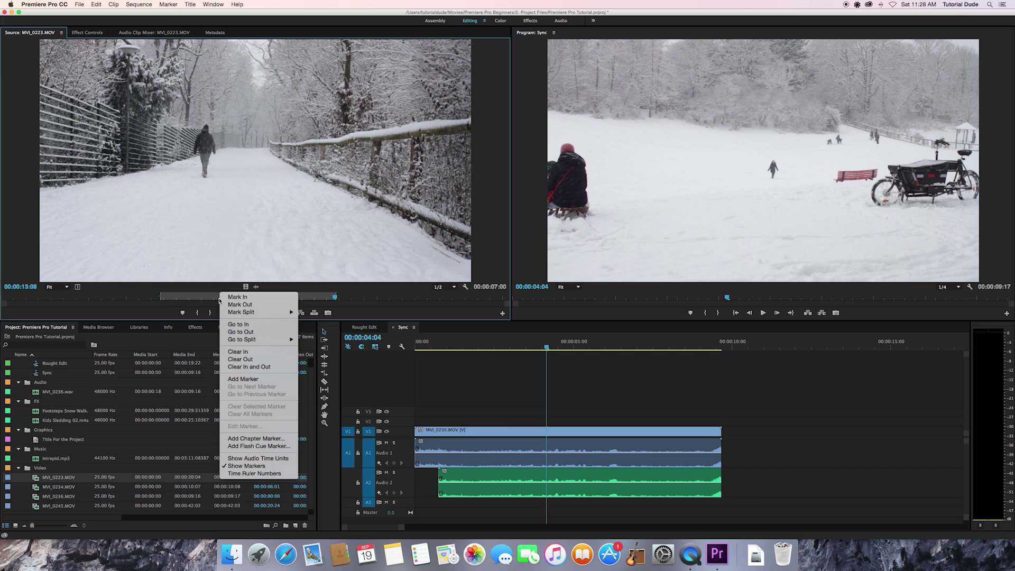
left_click(247, 366)
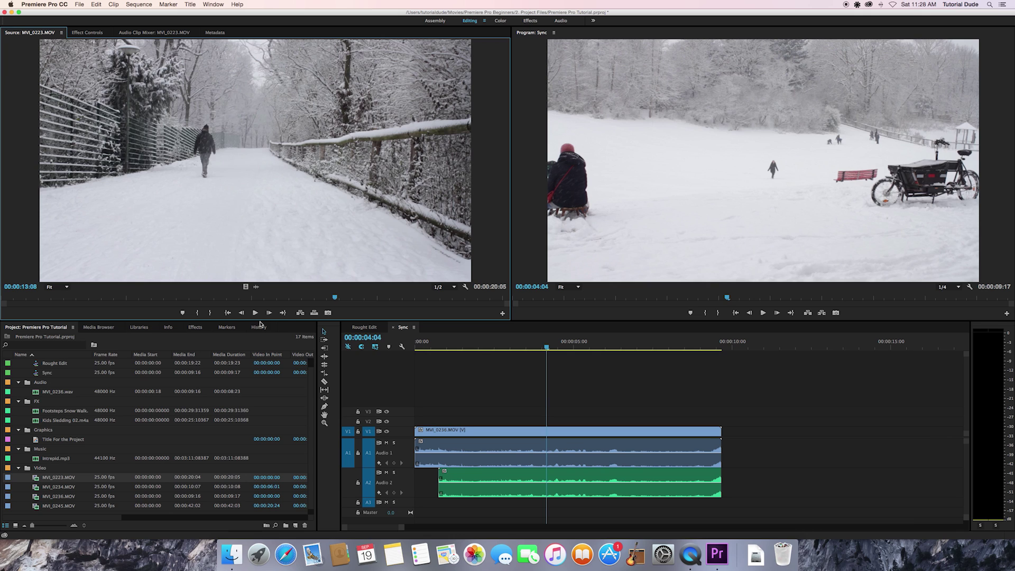
Step: Mark the In point of MVI_0223.MOV at 00:00:05:01 and the Out point at 00:00:17:22
left_click(45, 472)
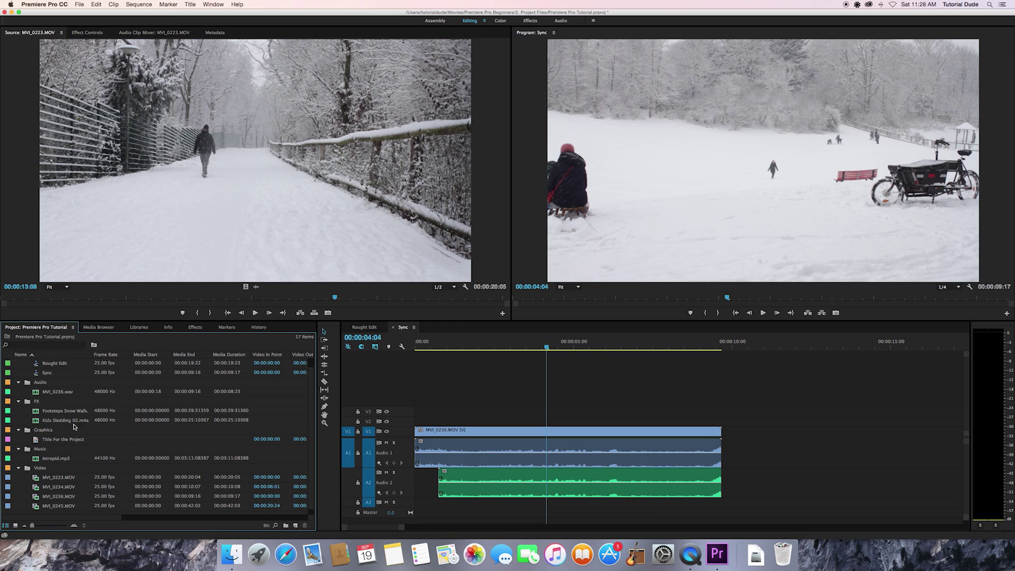
left_click(35, 479)
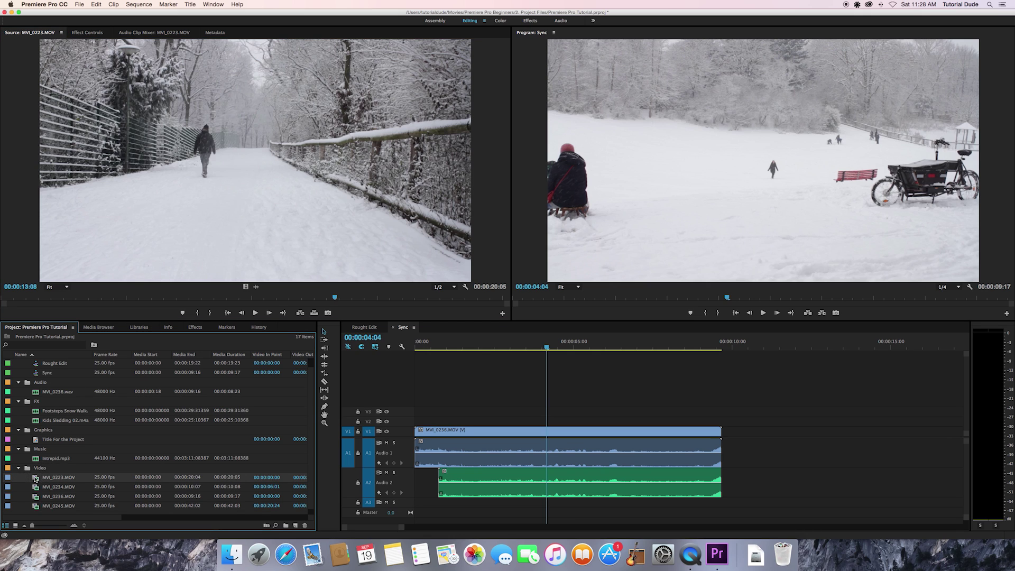
left_click(51, 299)
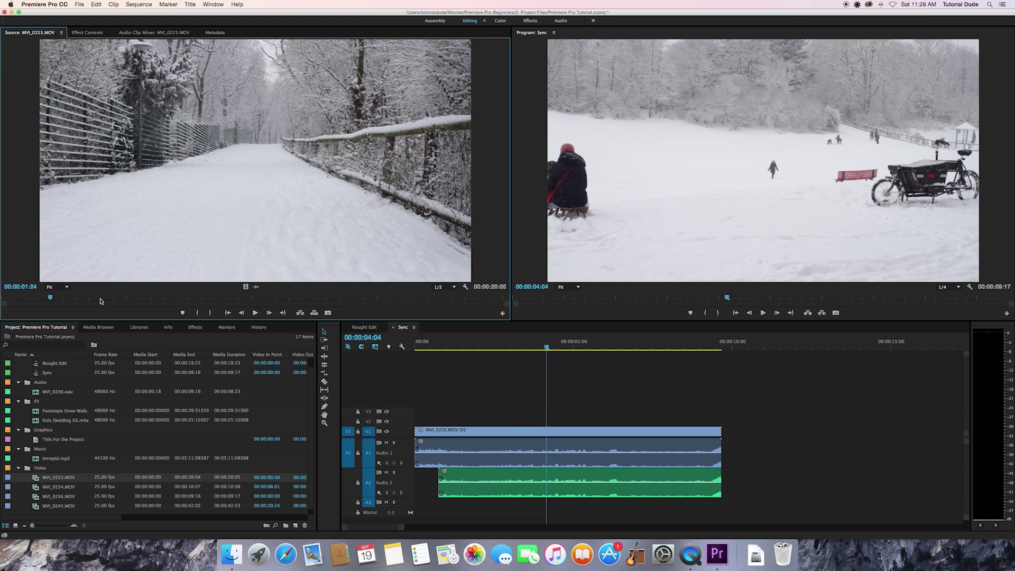
left_click(52, 298)
left_click_drag(53, 298, 128, 298)
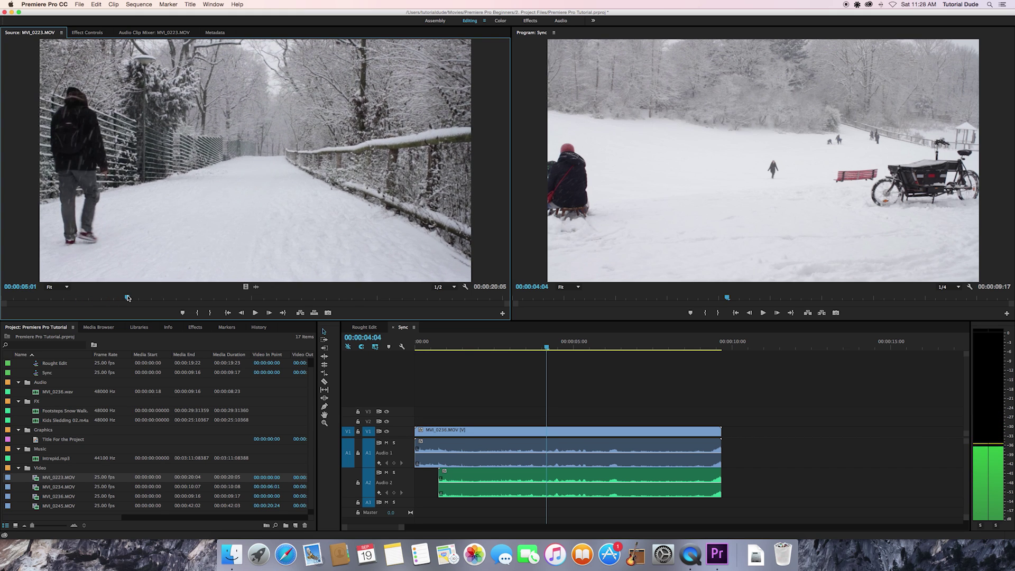
key("i")
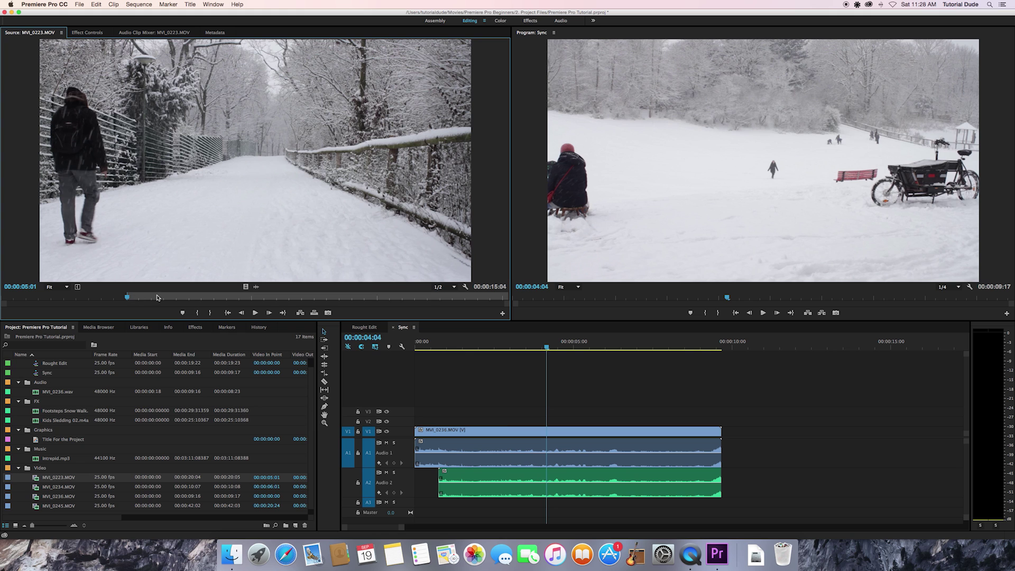
left_click_drag(209, 298, 450, 297)
key("o")
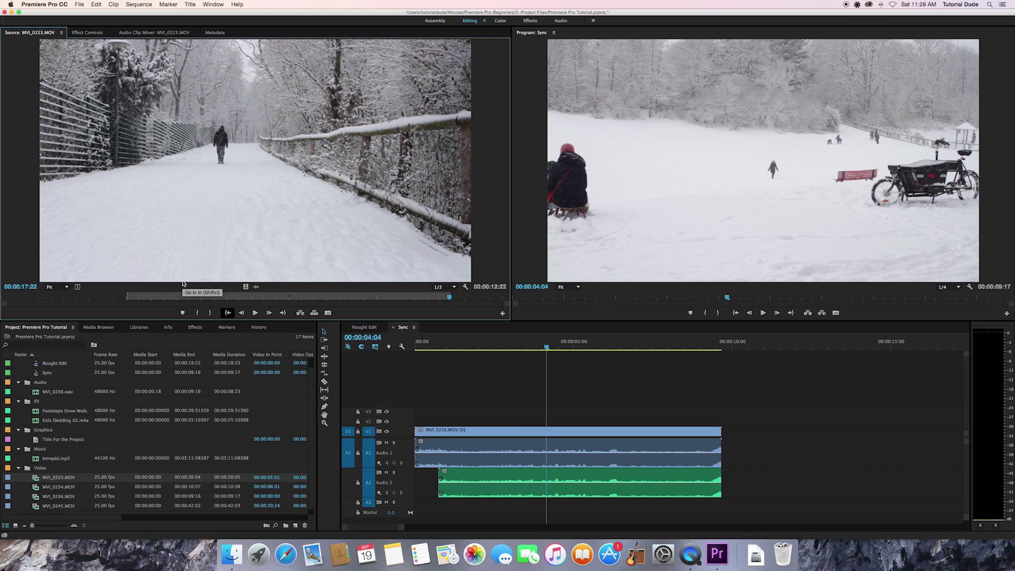
Step: Try adding the marked MVI_0223.MOV range to the Video bin as another clip, and undo that addition
right_click(290, 299)
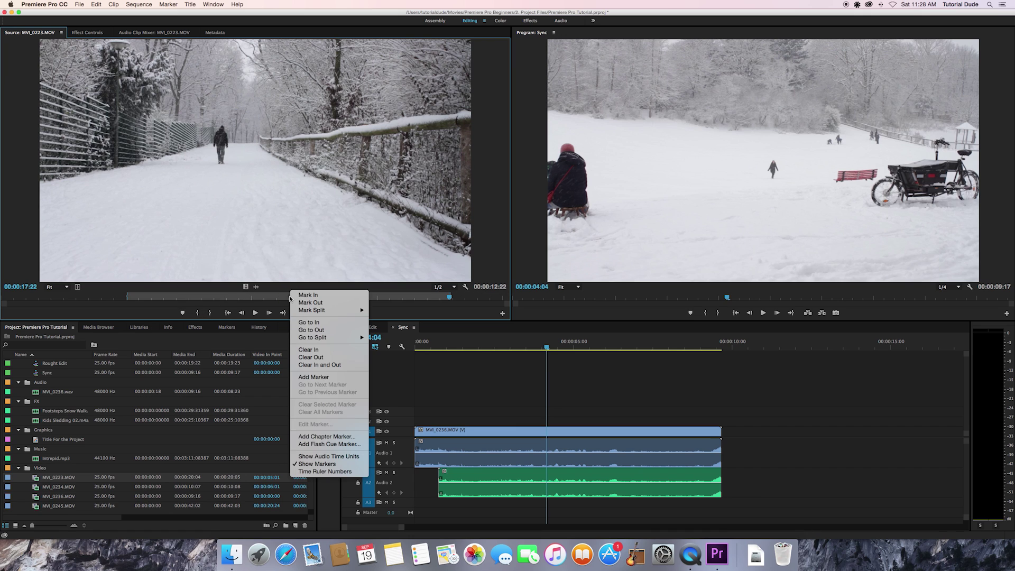
key("Escape")
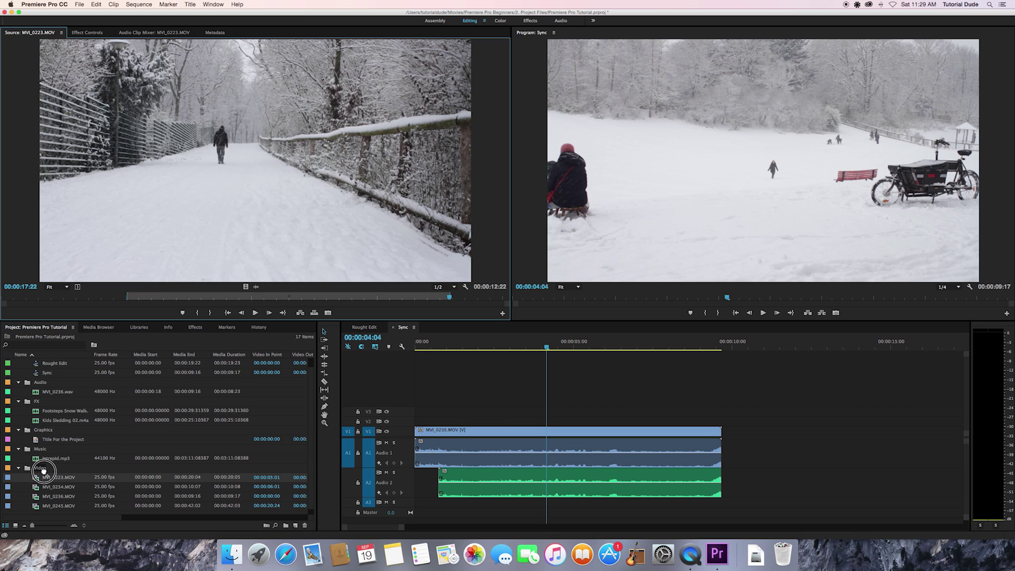
left_click_drag(44, 470, 44, 471)
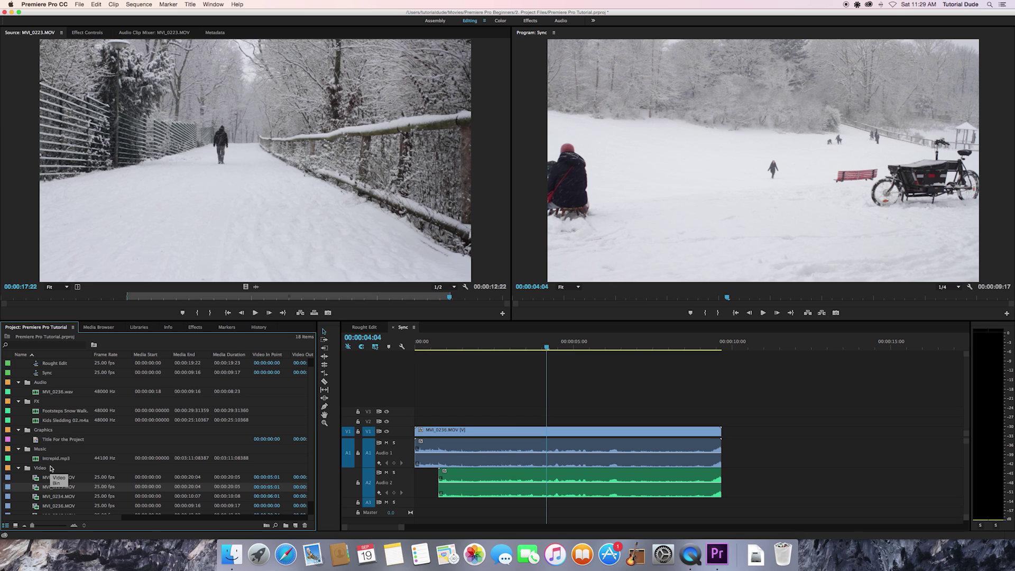
key("super+z")
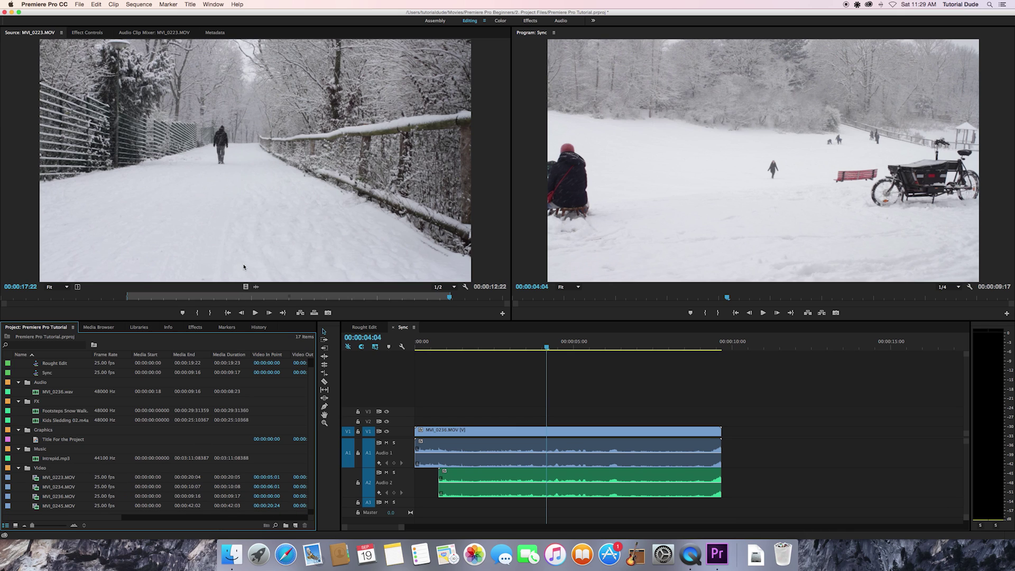
Step: Make a subclip named "Man walking through snow" from the marked MVI_0223.MOV range, keeping trims restricted to the subclip boundaries
left_click(120, 4)
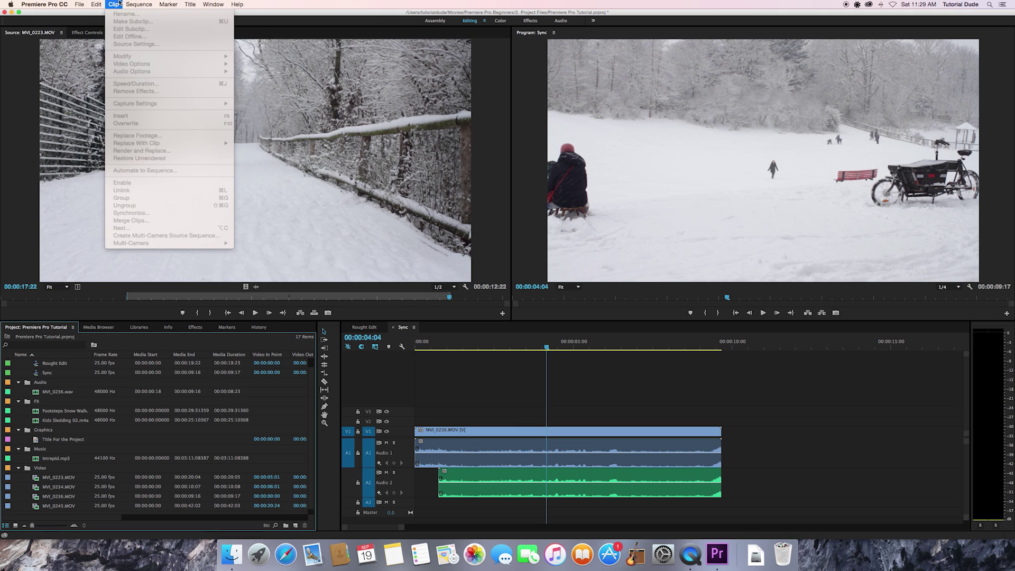
mouse_move(136, 4)
left_click(70, 179)
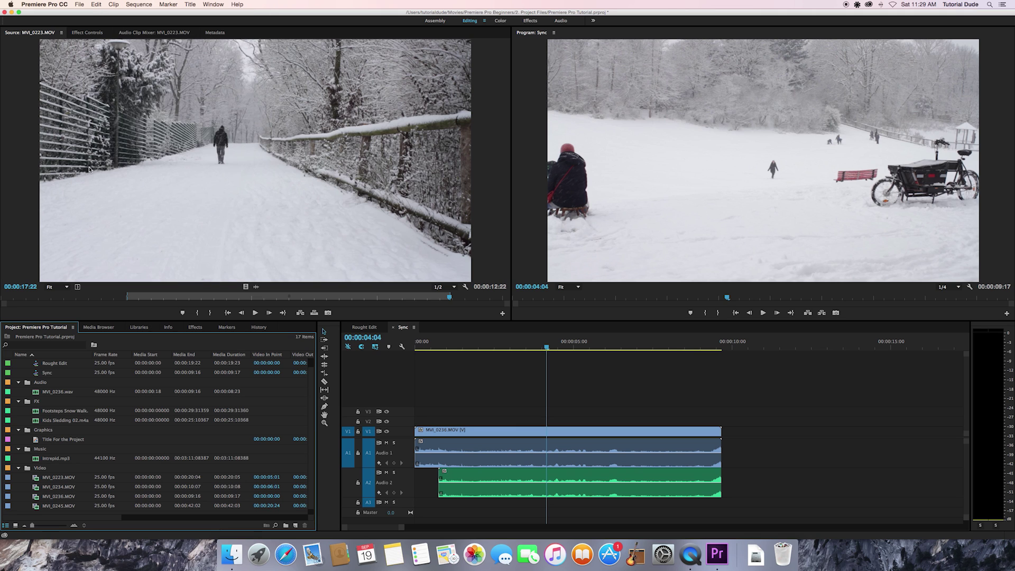
left_click(89, 169)
left_click(115, 4)
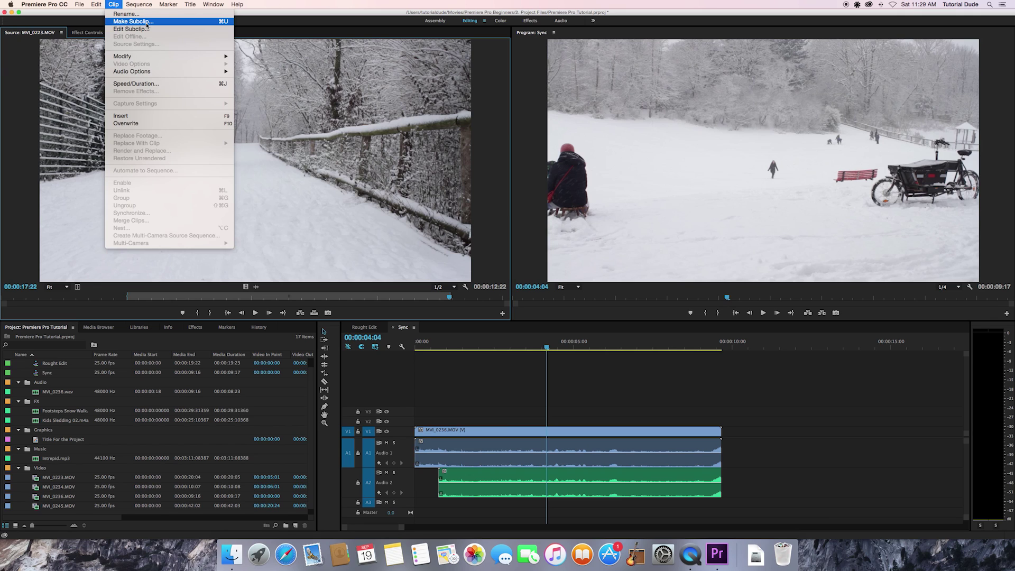
left_click(133, 22)
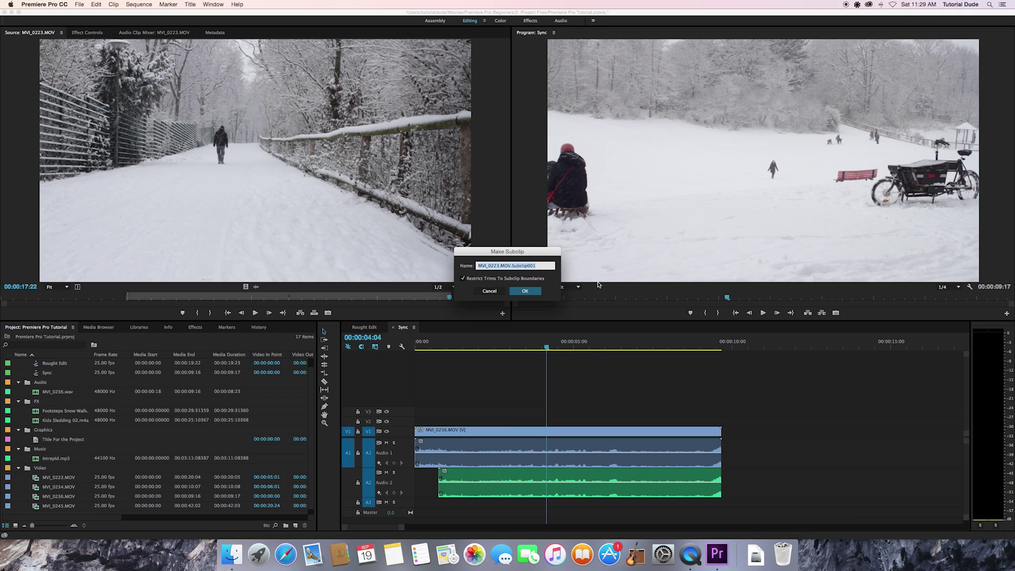
type("Man walking through snow")
key("Return")
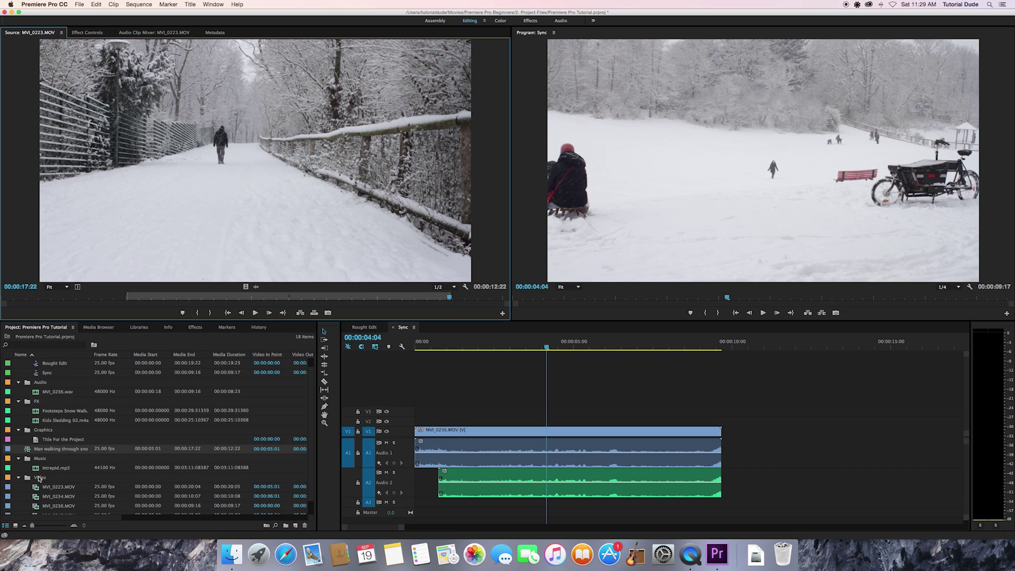
Step: Create a bin named Selects inside the Video bin and move the "Man walking through snow" subclip into it
left_click(286, 525)
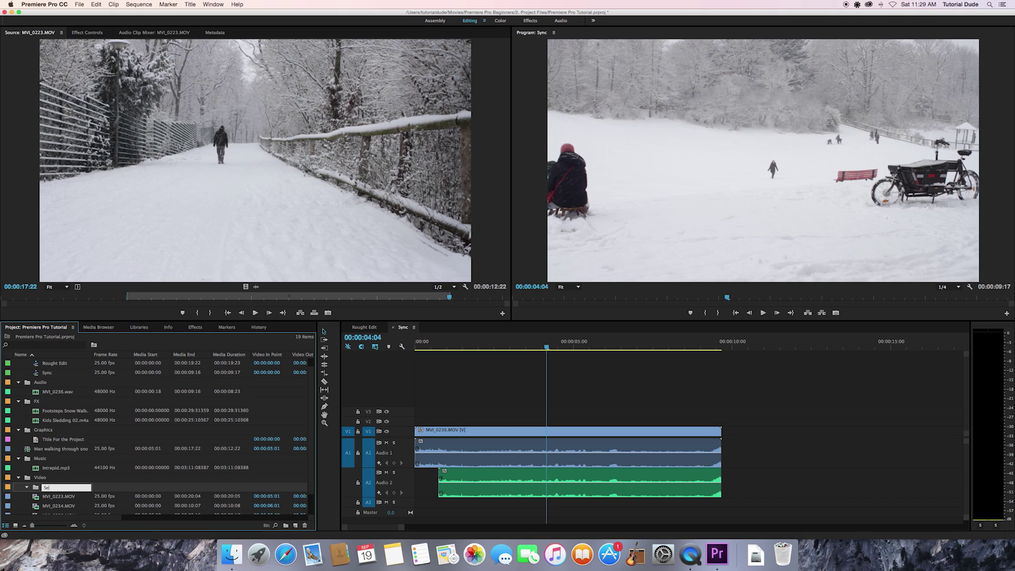
type("Selects")
key("Return")
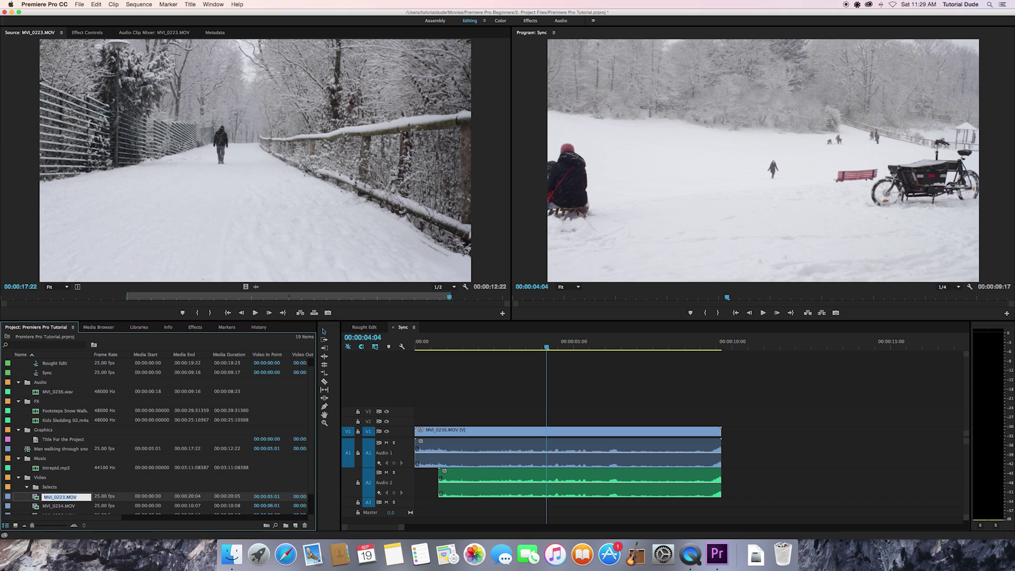
left_click(31, 449)
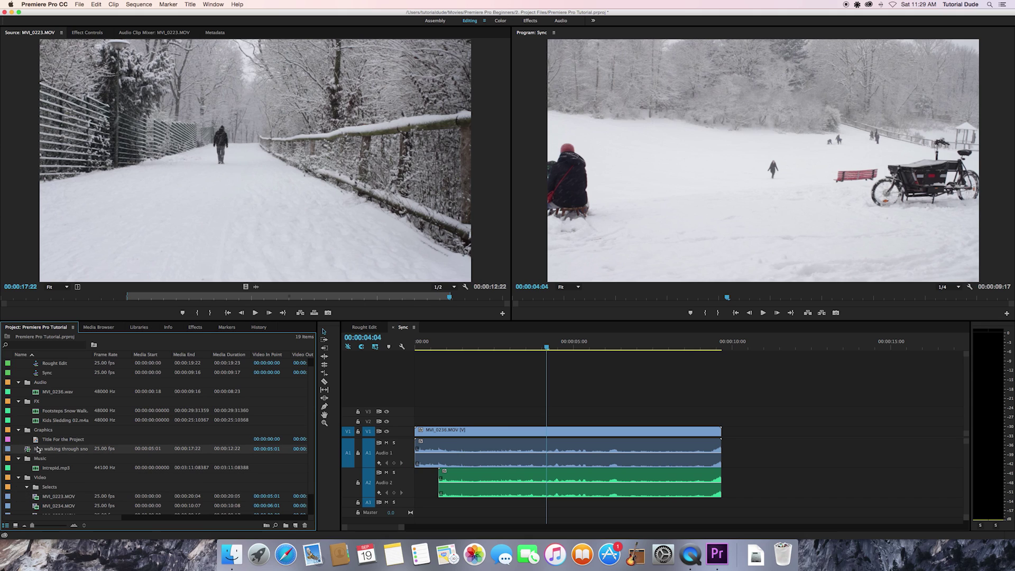
left_click_drag(30, 449, 51, 487)
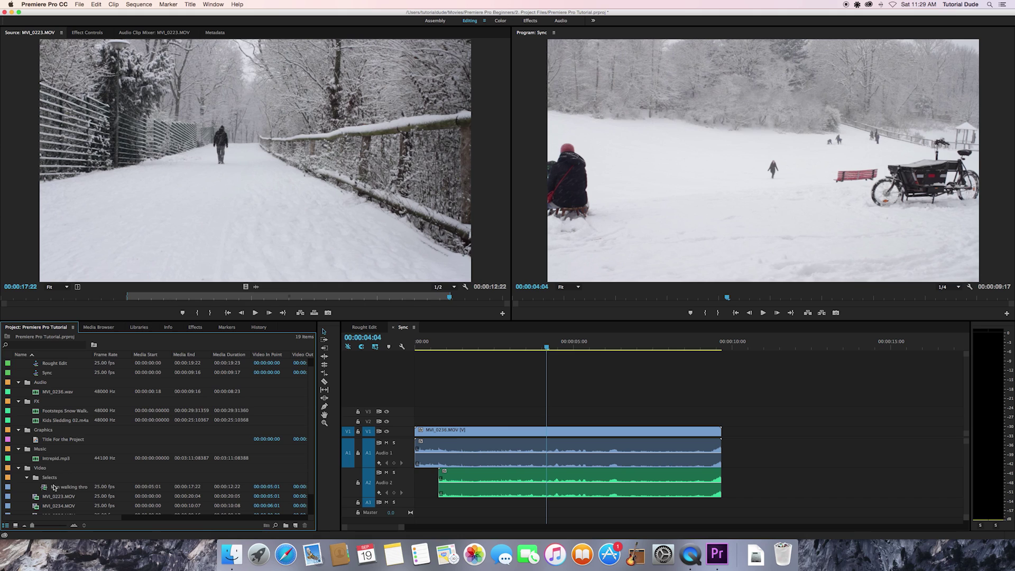
Step: Review the "Man walking through snow" subclip in the Source Monitor from end to start, and widen the project's Name column to fit its name
left_click(62, 487)
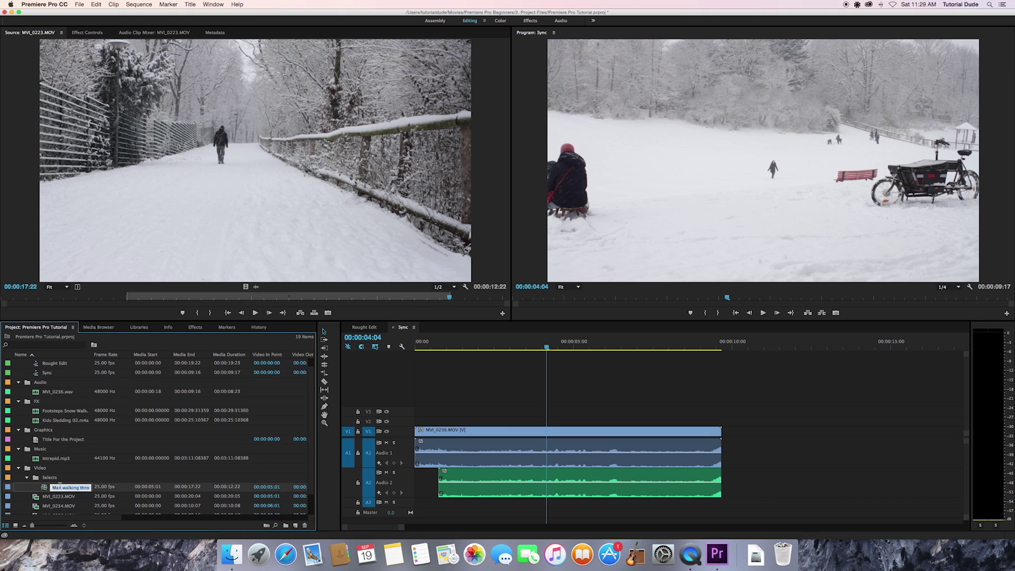
double_click(44, 488)
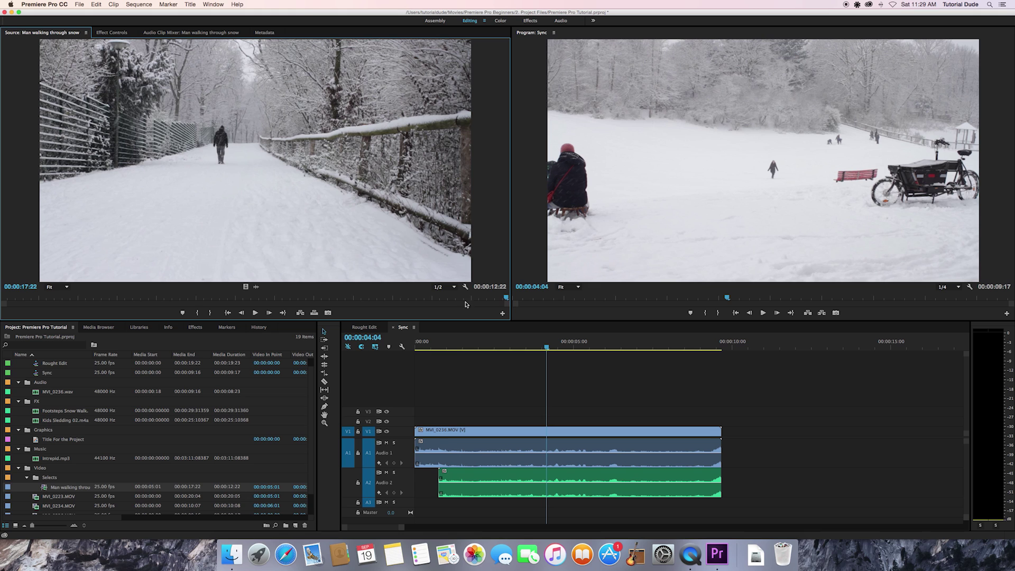
left_click_drag(505, 298, 531, 297)
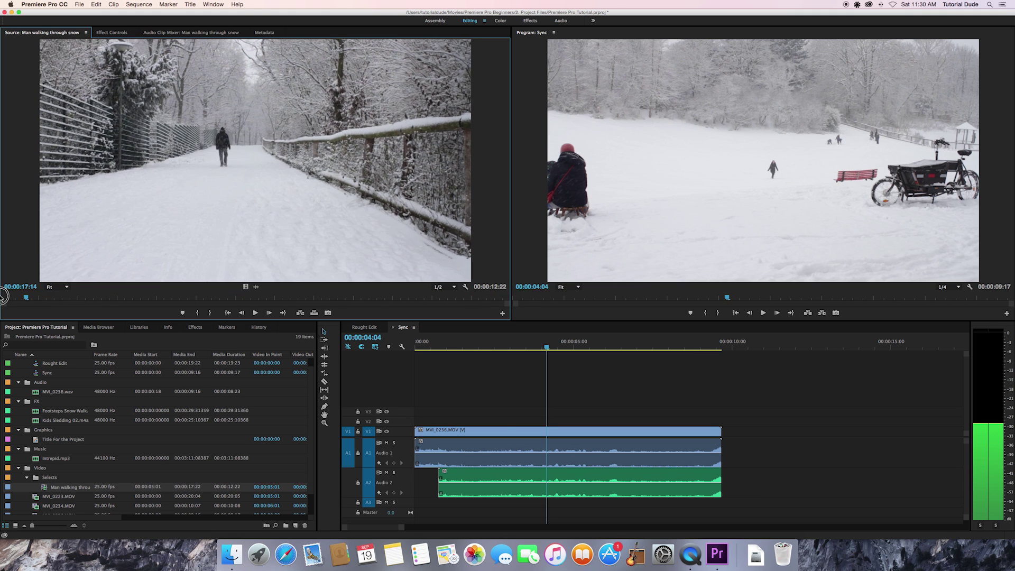
left_click(4, 297)
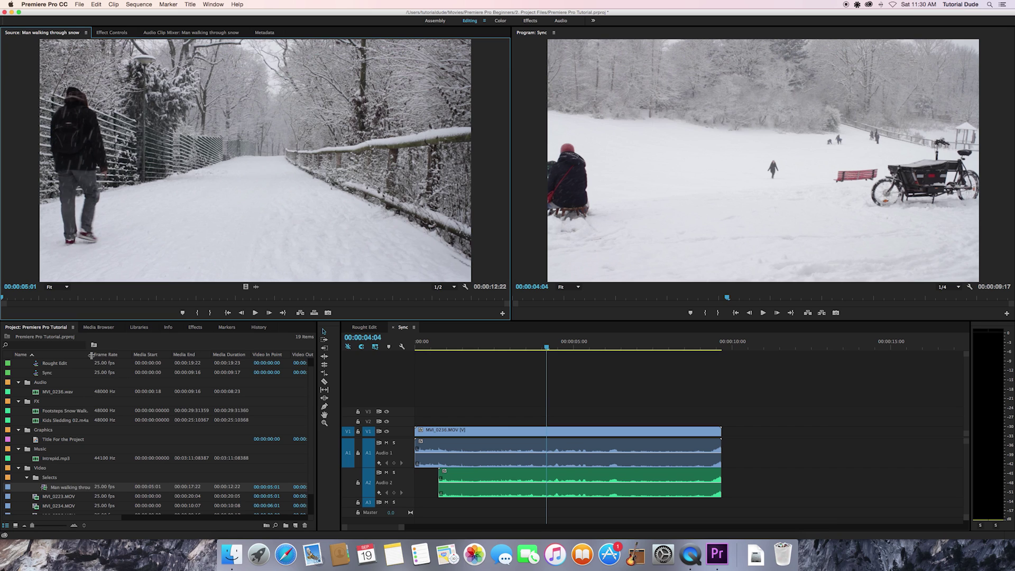
left_click_drag(92, 355, 121, 356)
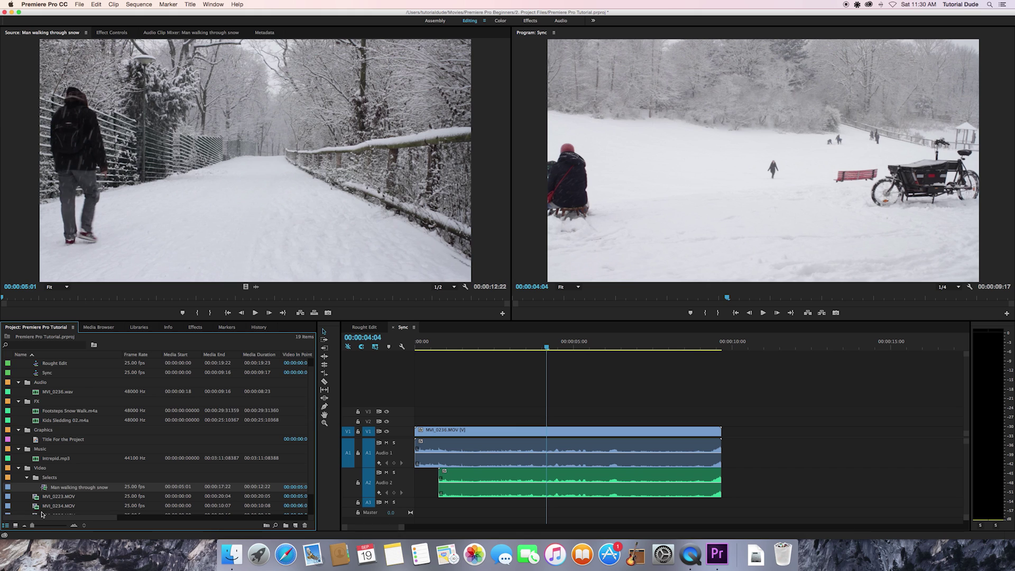
Step: Reopen the original MVI_0223.MOV in the Source Monitor and shorten its marked In-to-Out range to about 00:00:04:09
left_click(69, 498)
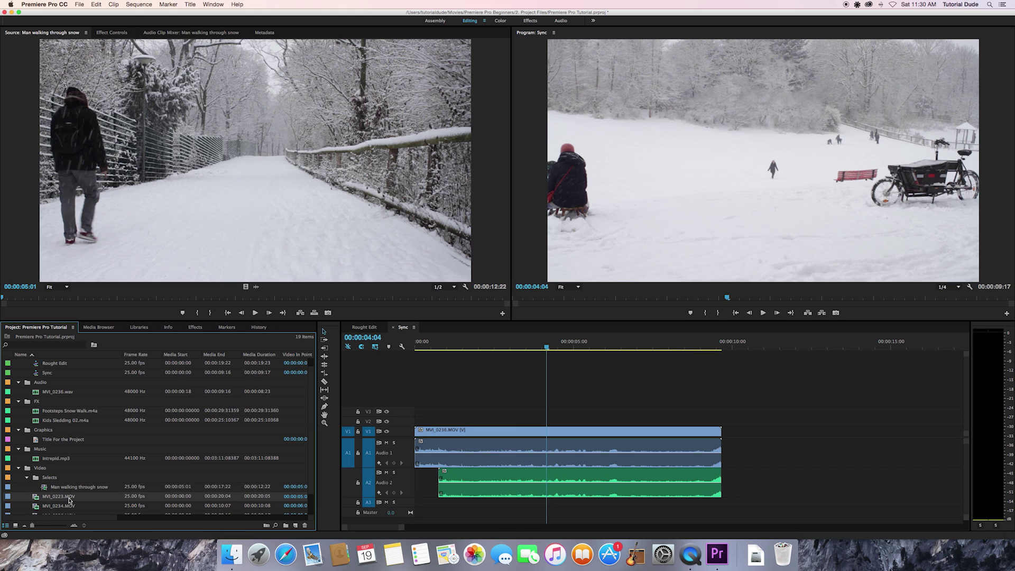
double_click(36, 498)
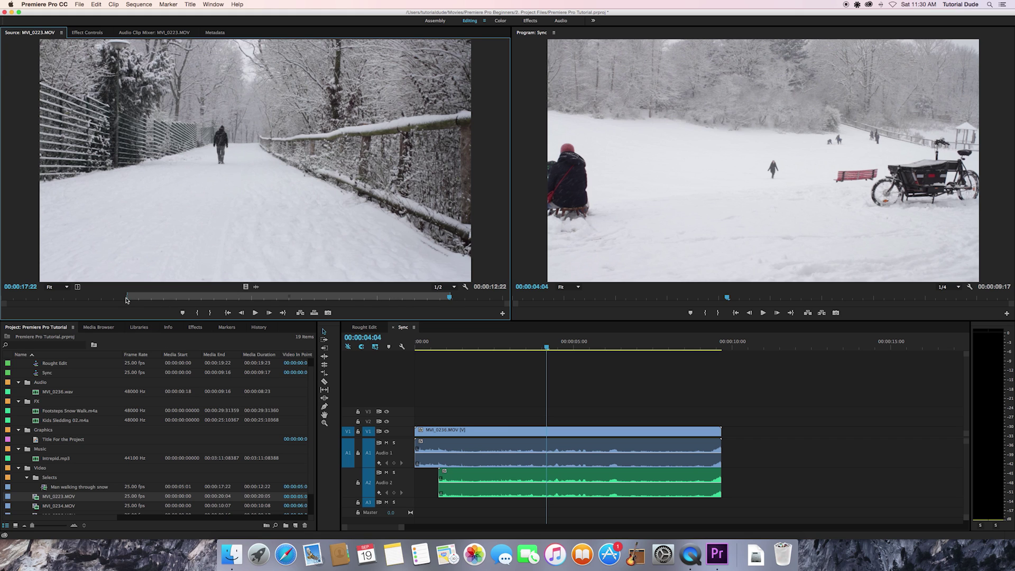
left_click_drag(131, 300, 241, 296)
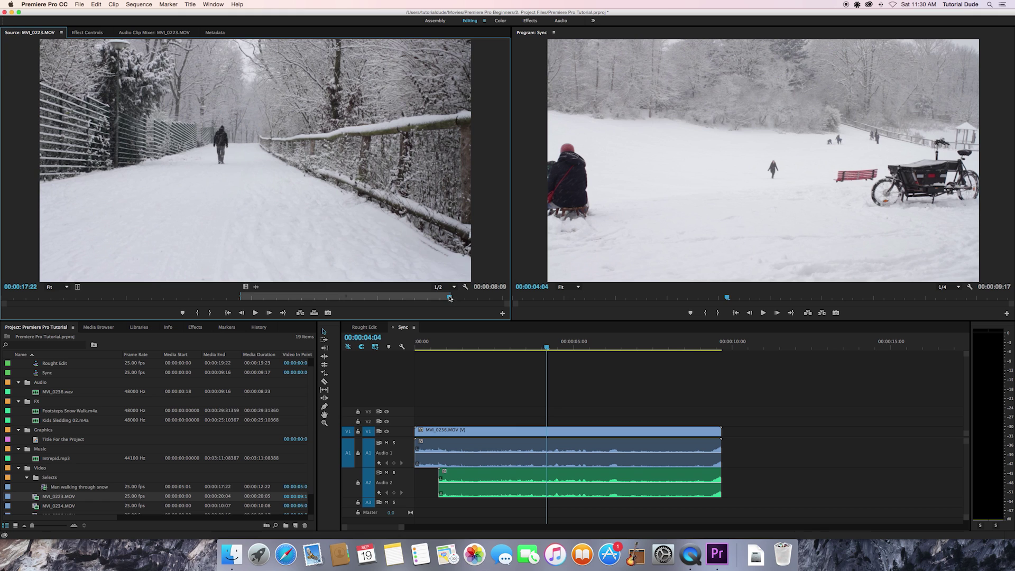
left_click_drag(450, 298, 350, 292)
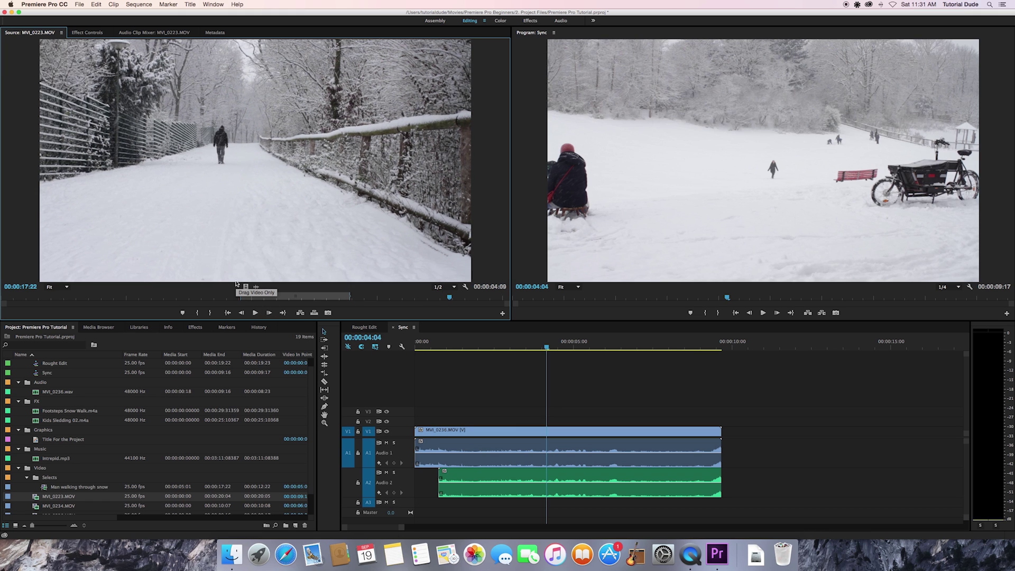
key("Right")
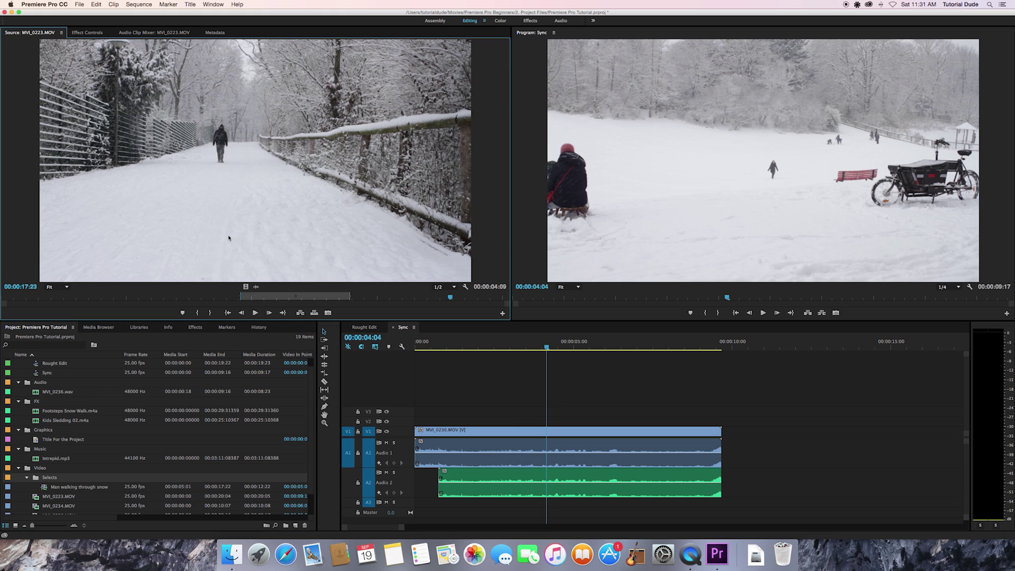
Step: Make a subclip named "Man walking just a little" from the marked MVI_0223.MOV range, keeping trims restricted to the subclip boundaries
key("super+u")
type("M")
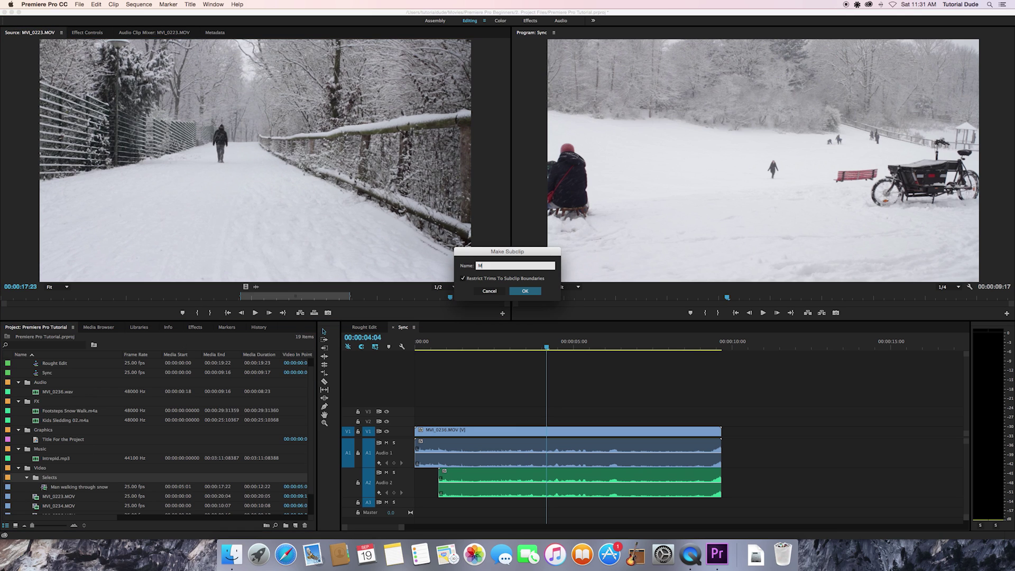
type("an wialking just a little")
key("Return")
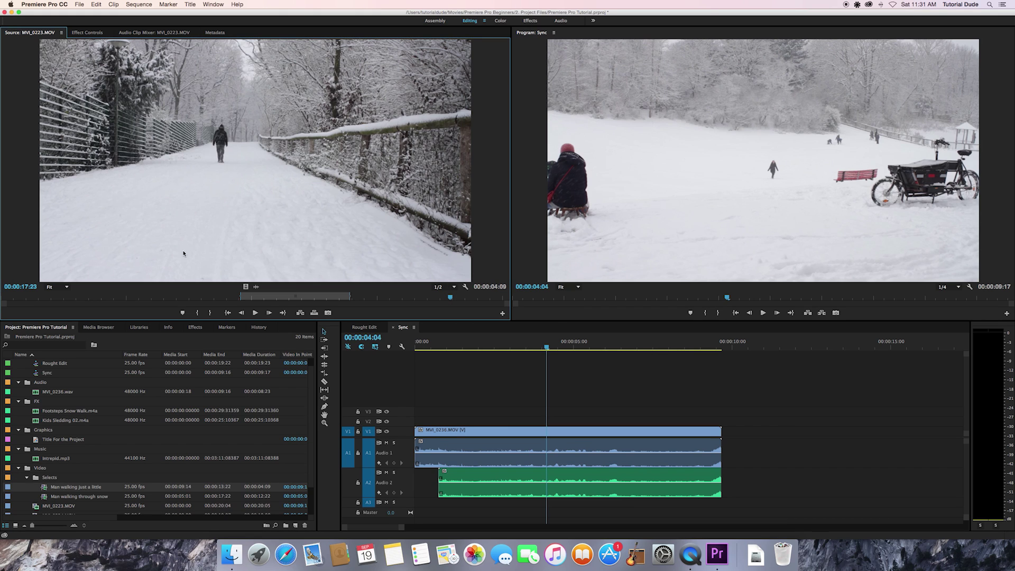
Step: Open the "Man walking just a little" subclip in the Source Monitor and scrub through it from start to end
left_click(43, 490)
double_click(44, 490)
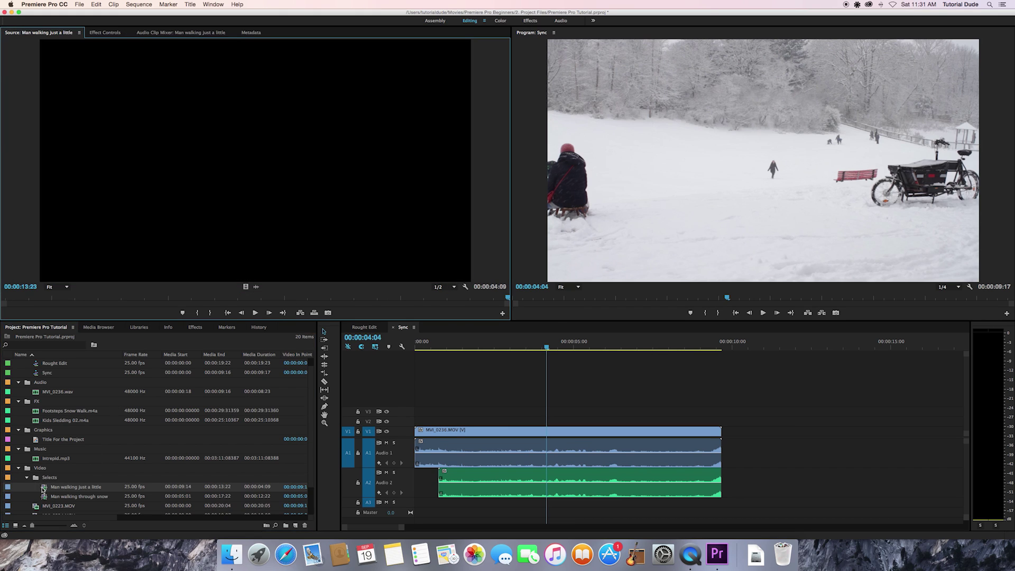
left_click(28, 297)
left_click_drag(28, 297, 476, 297)
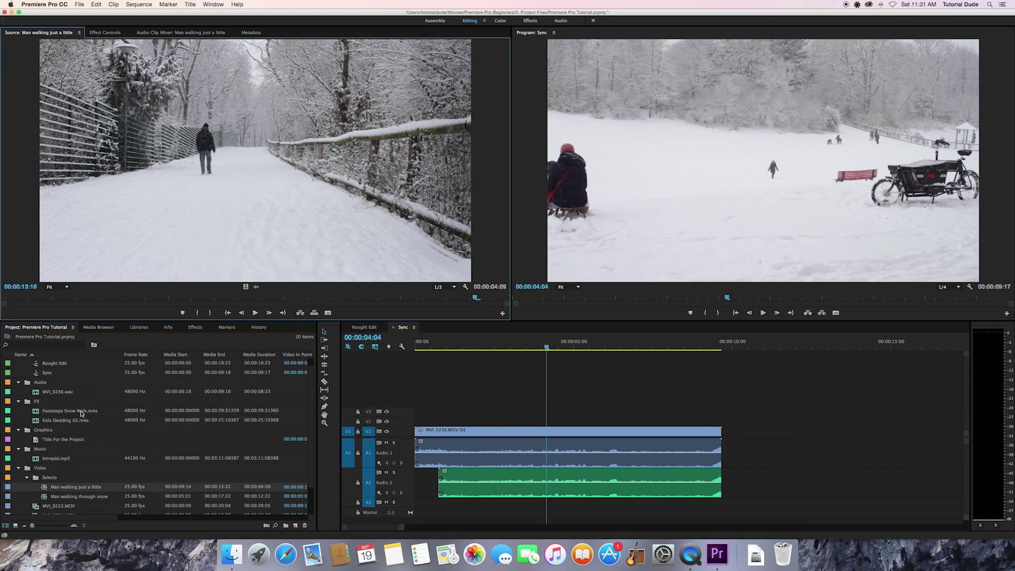
Step: Collapse the Selects, Audio and FX bins in the project
left_click(27, 478)
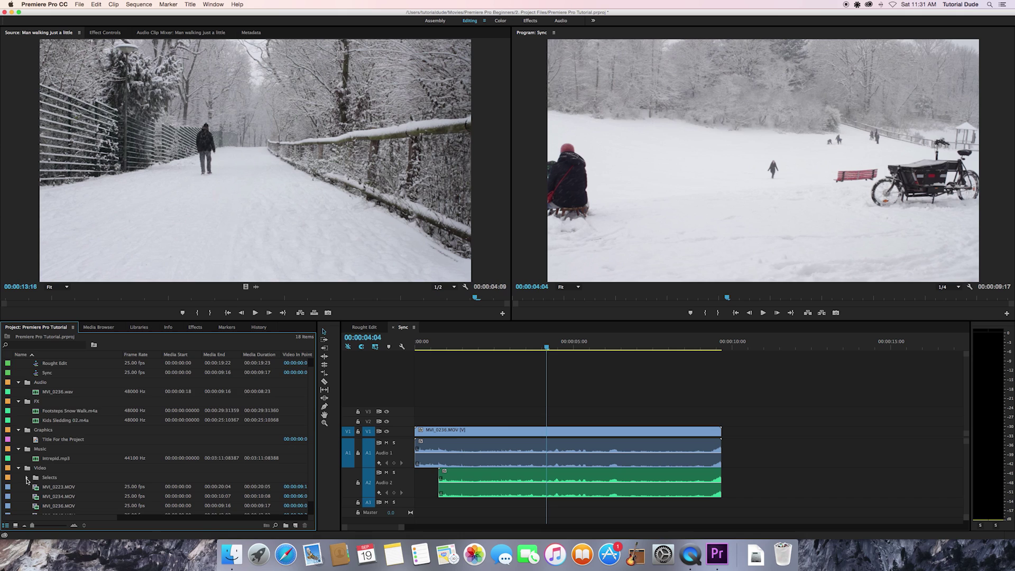
scroll(65, 501, "down", 1)
left_click(62, 499)
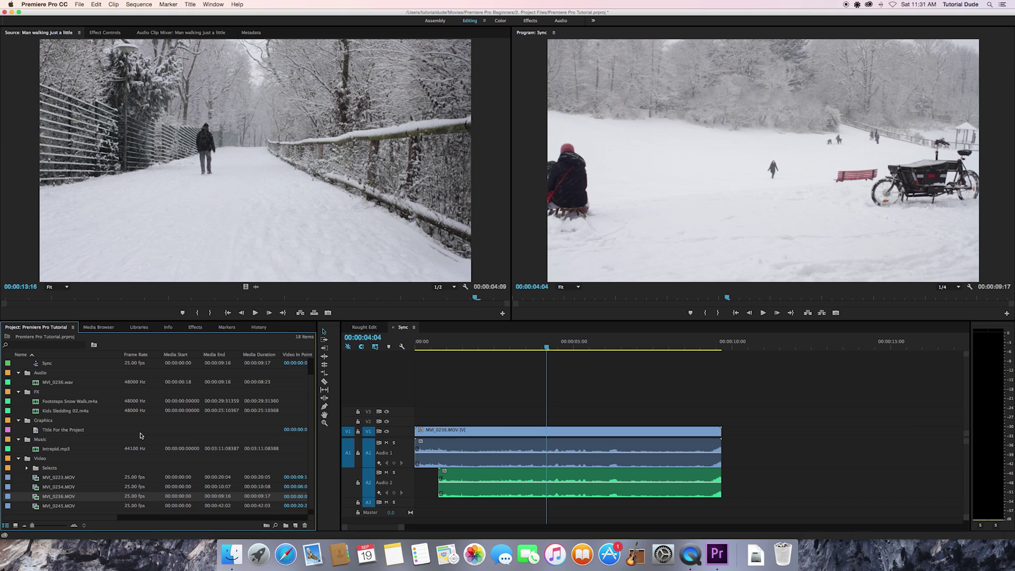
left_click(18, 373)
left_click(18, 392)
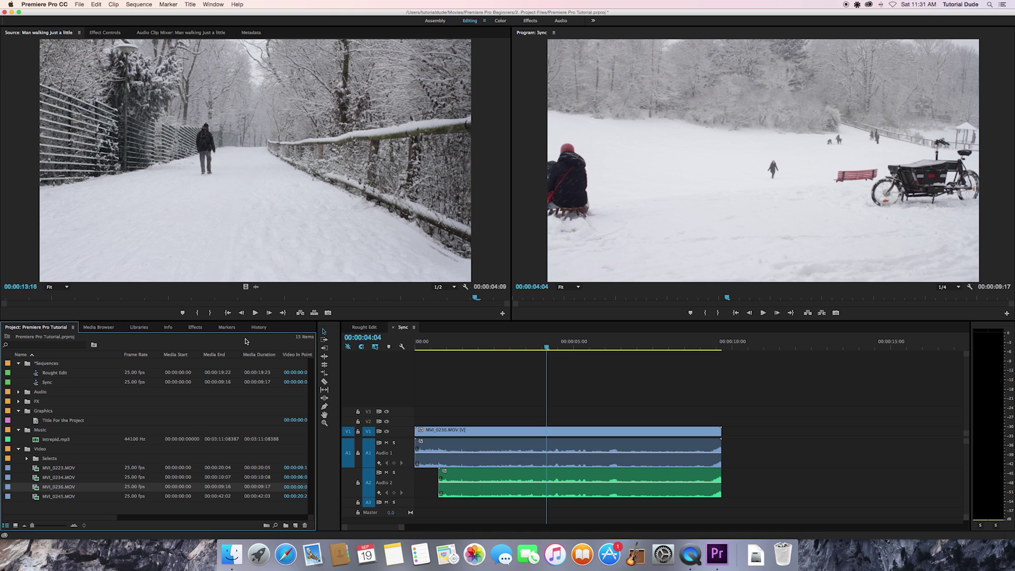
Step: Switch to the Rought Edit sequence and postpone the system update reminder until tomorrow
left_click(372, 328)
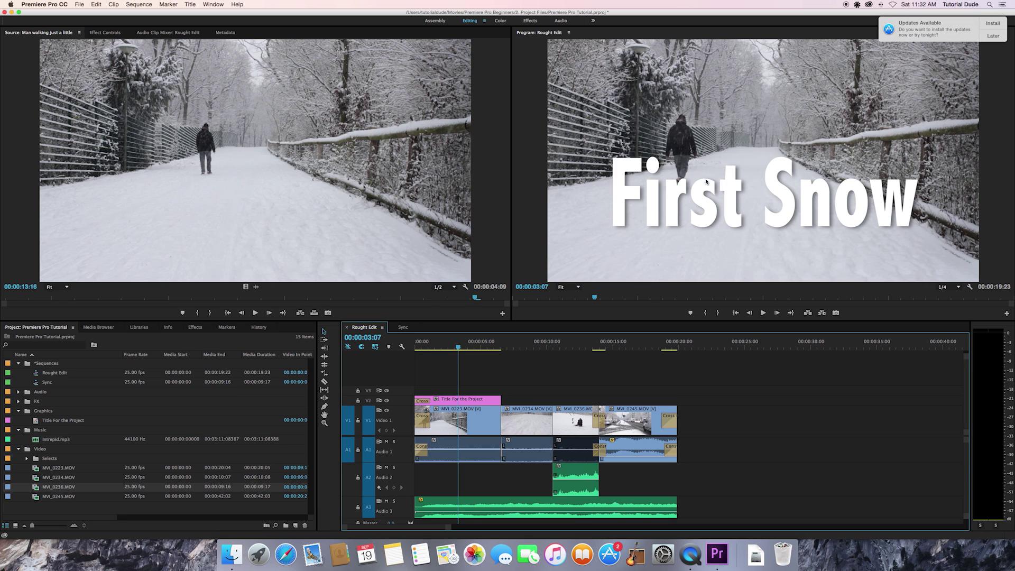
left_click(992, 36)
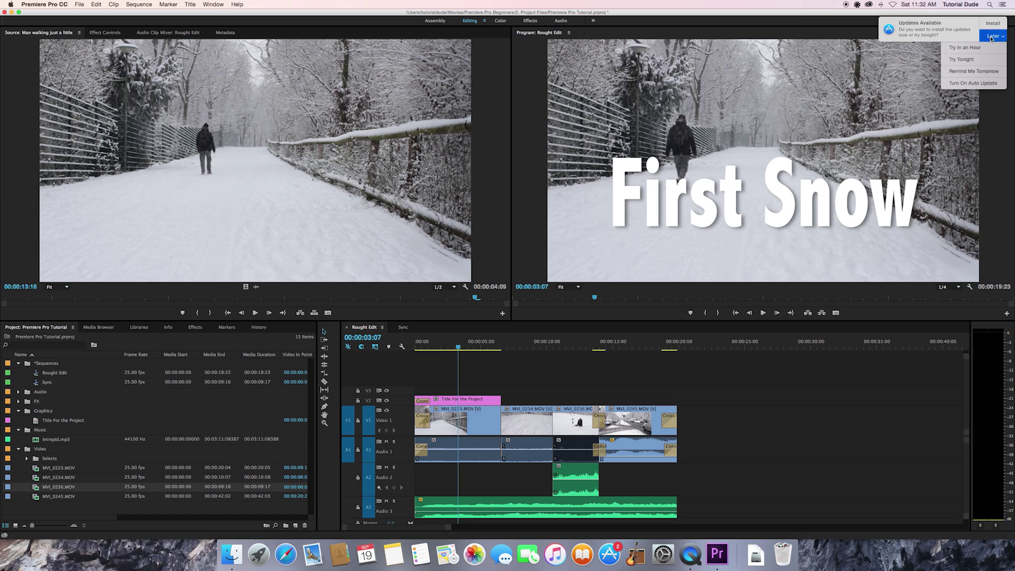
left_click(974, 72)
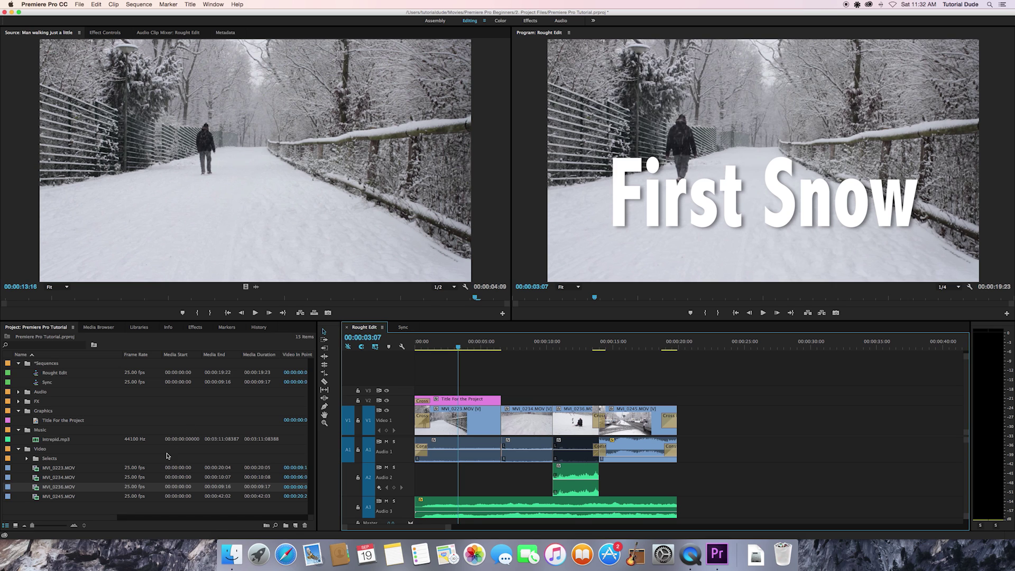
Step: Select MVI_0223.MOV, MVI_0234.MOV and MVI_0236.MOV and open the Create Multi-Camera Source Sequence settings for them
left_click(51, 459)
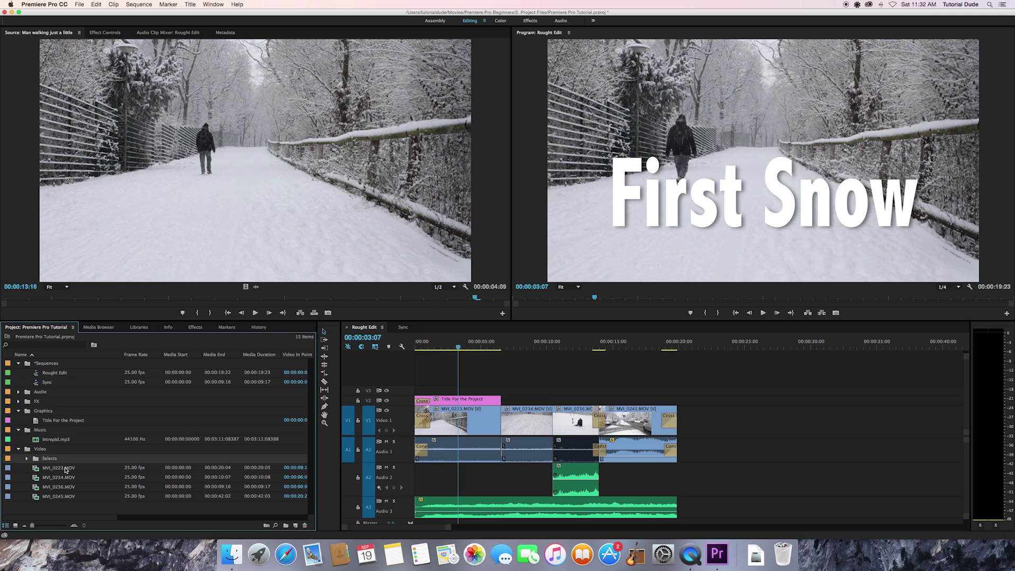
left_click(65, 470)
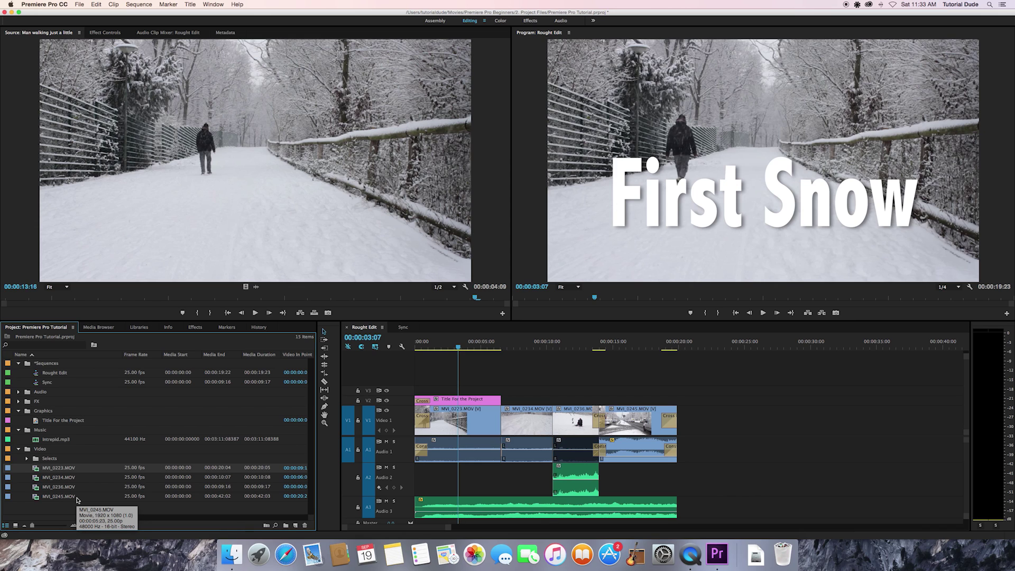
left_click(58, 487, "shift")
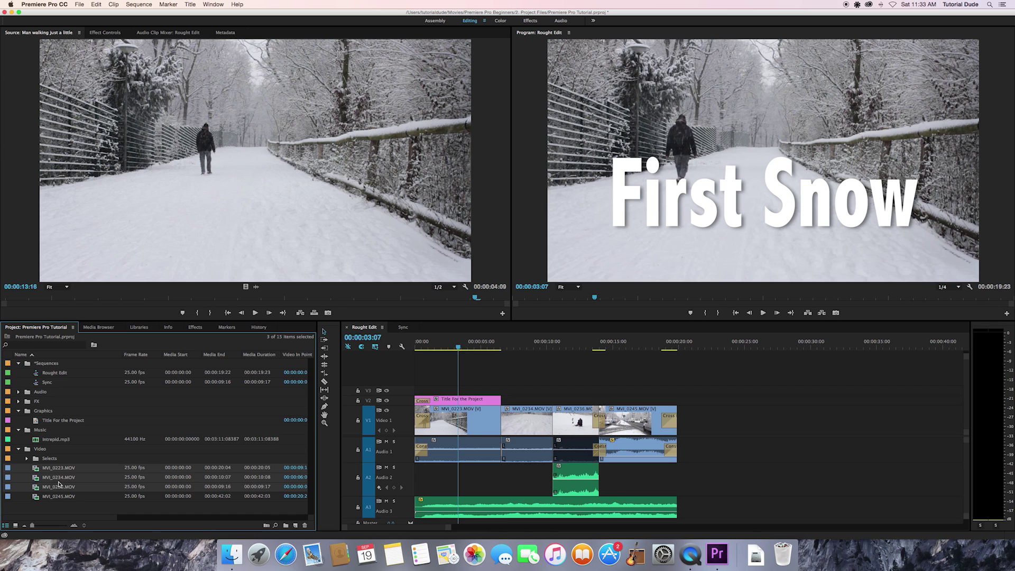
left_click(61, 478)
right_click(61, 478)
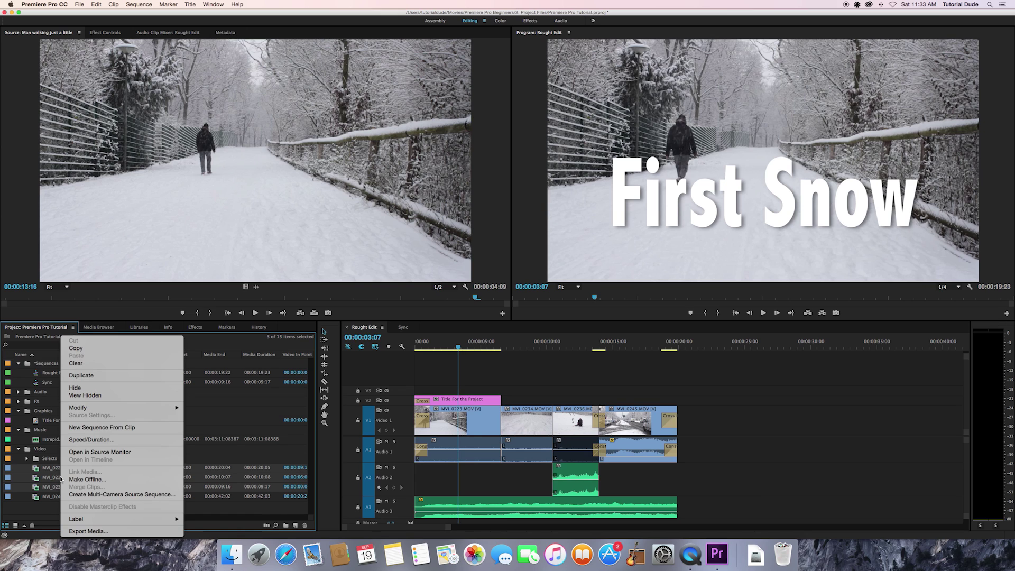
left_click(112, 495)
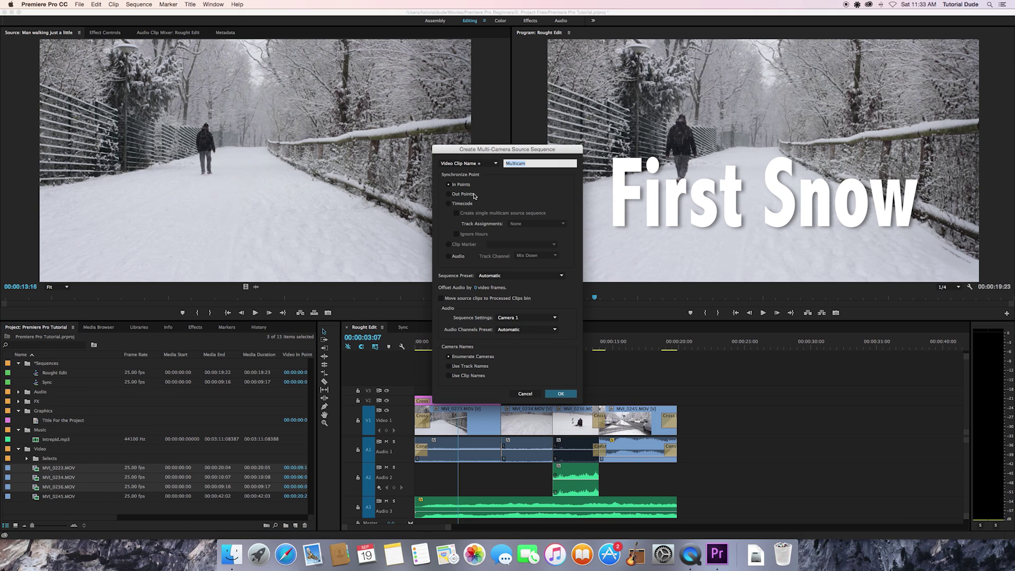
left_click_drag(510, 152, 540, 150)
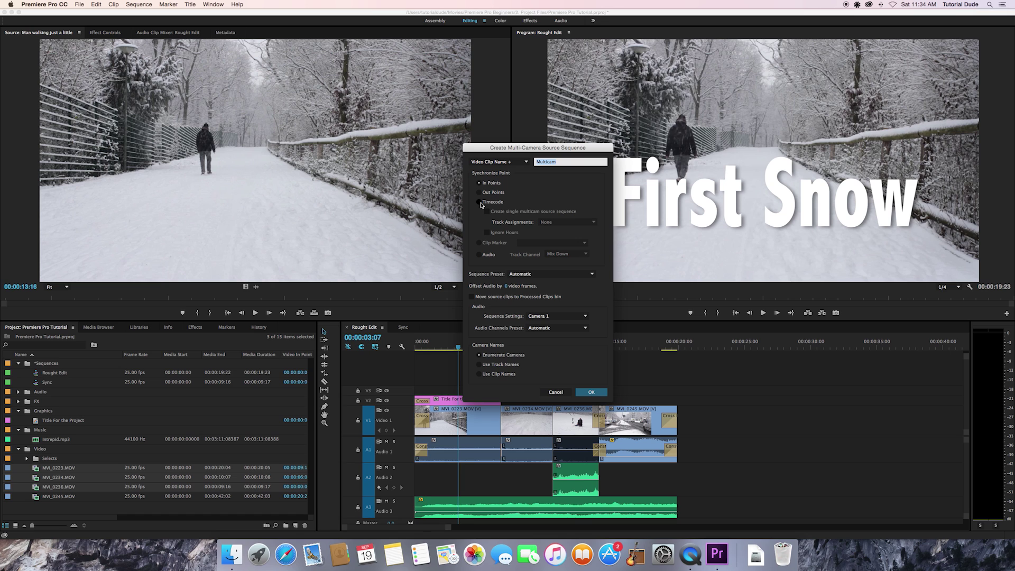
Step: Try the Timecode and Audio synchronize points, return to In Points, and browse the sequence presets while keeping Automatic
left_click(480, 203)
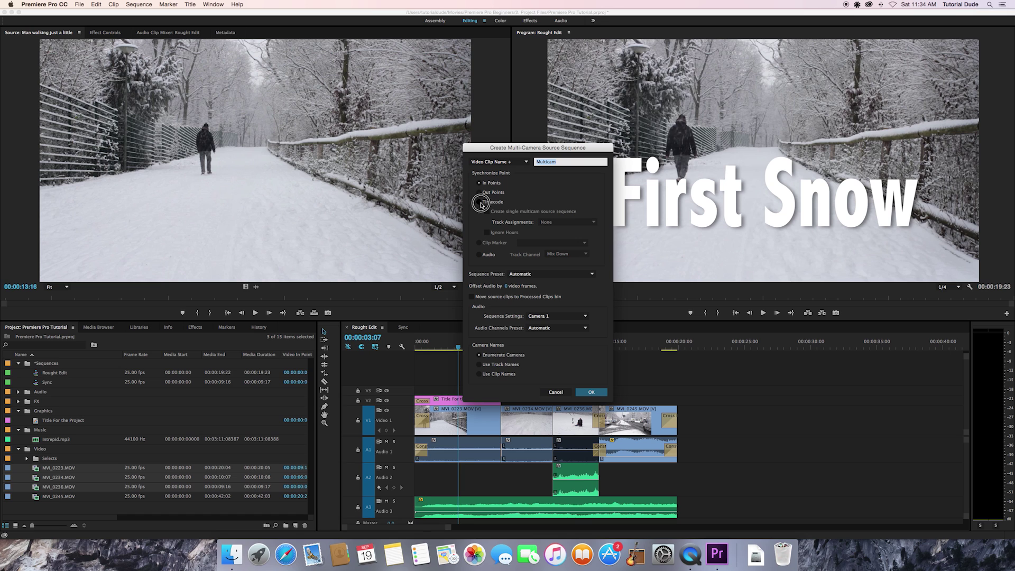
left_click(480, 255)
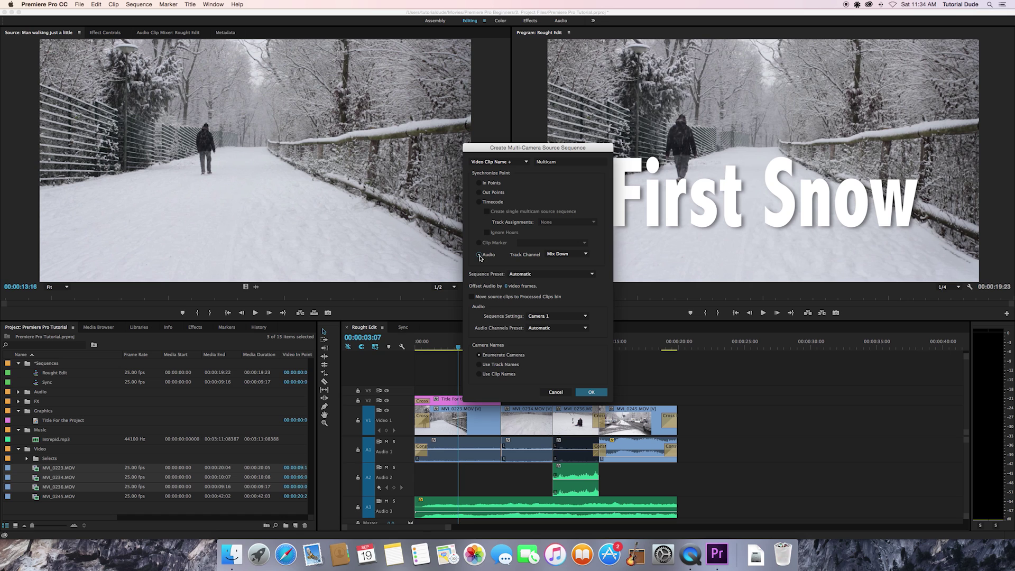
left_click(480, 183)
left_click(543, 275)
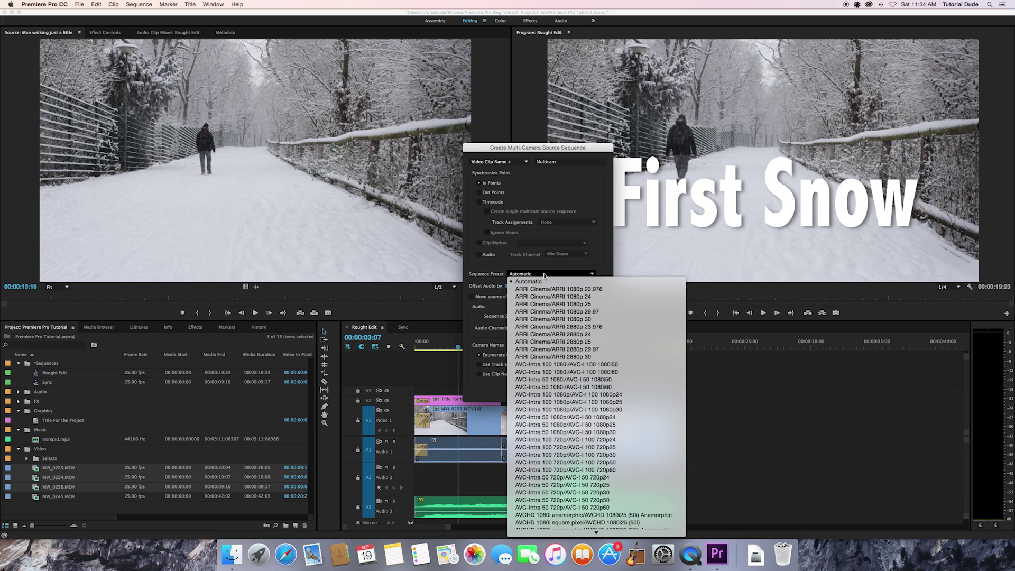
left_click(495, 270)
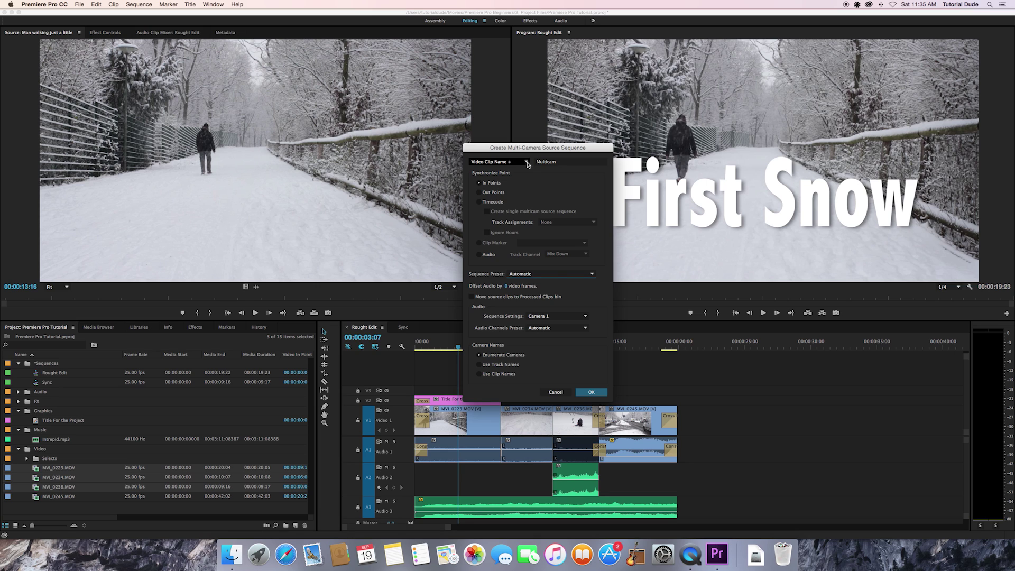
Step: Check the naming options, keep Video Clip Name + with Multicam, and create the multi-camera source sequence
left_click(505, 163)
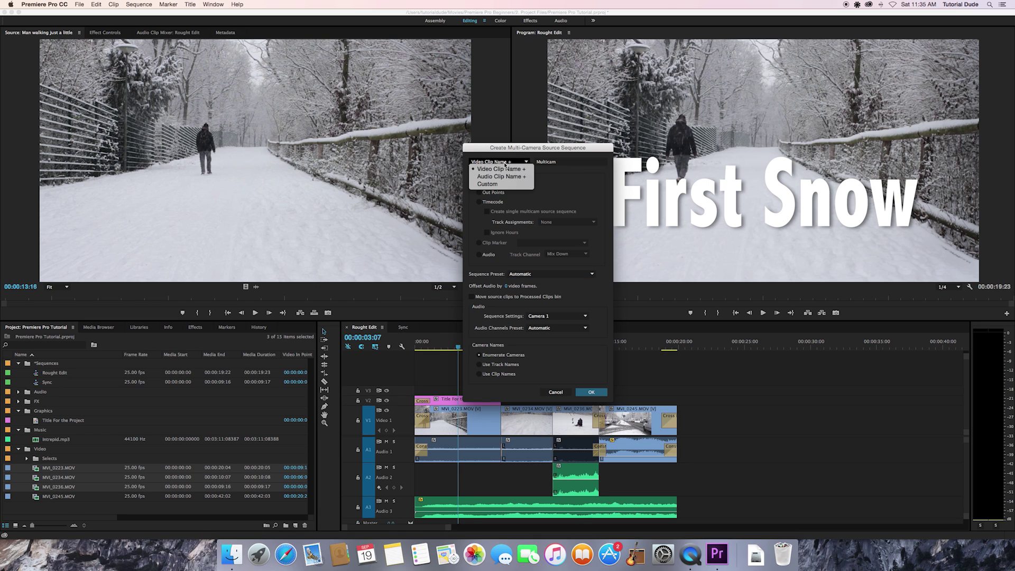
left_click(500, 184)
left_click(508, 162)
left_click(505, 169)
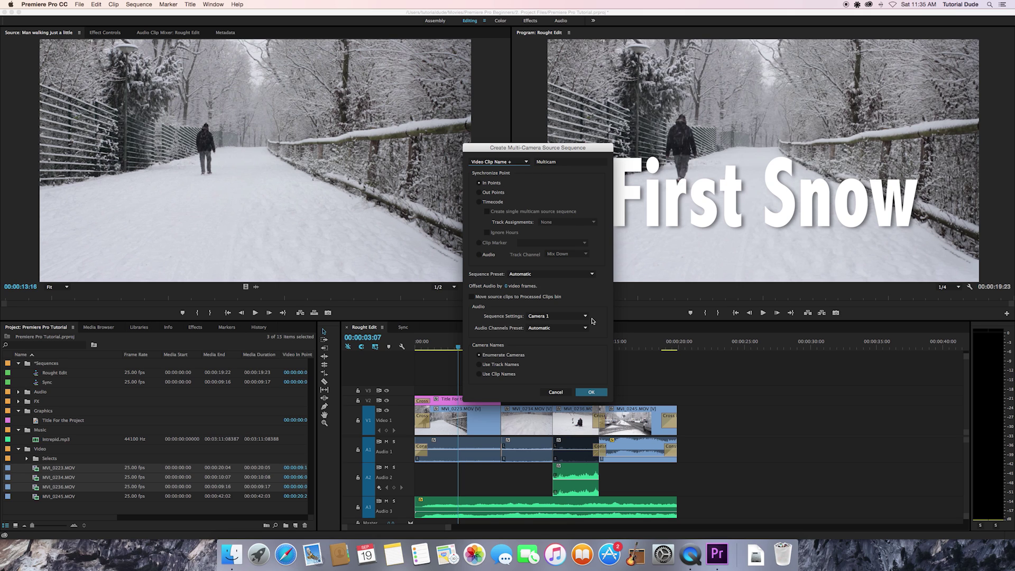
left_click(592, 393)
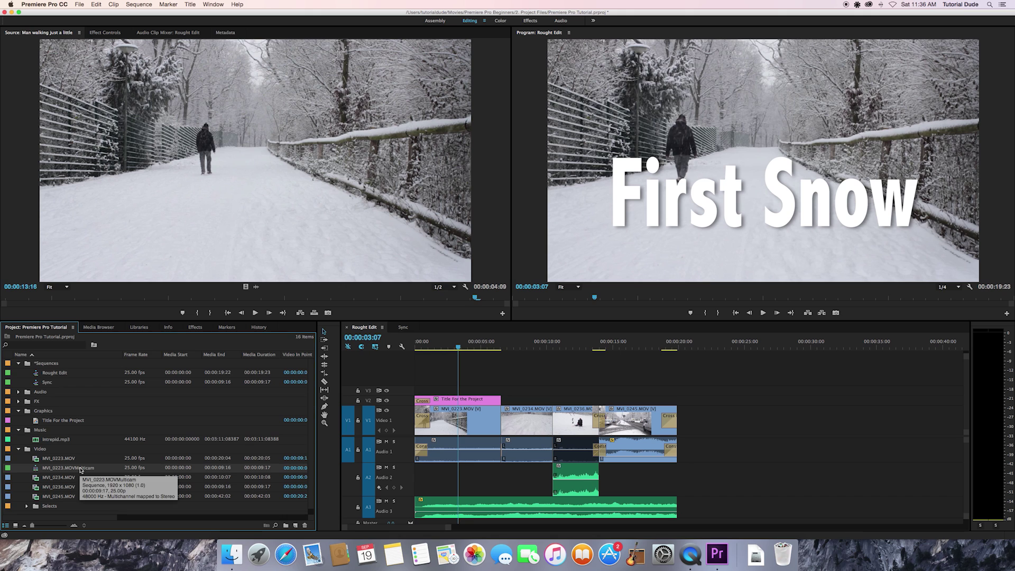
Step: Open MVI_0223.MOVMulticam in the Source Monitor and switch the active angle to camera 2, camera 3, and back to camera 1
double_click(36, 469)
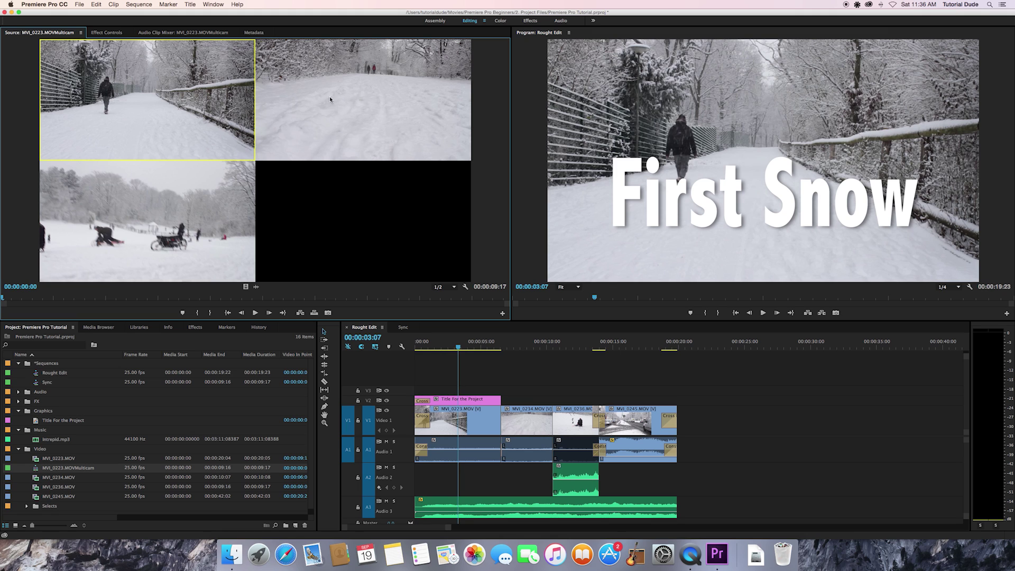
key("2")
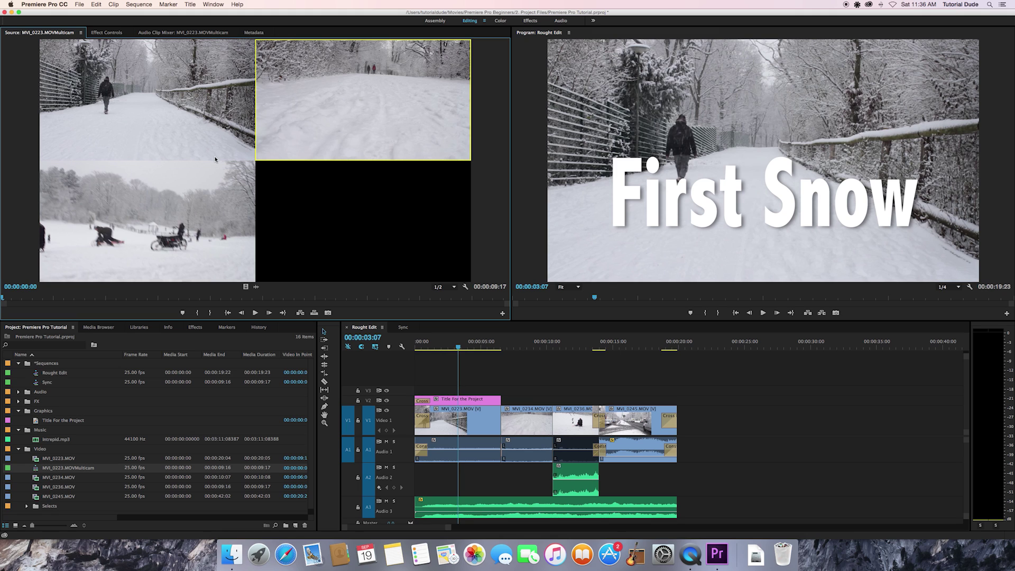
key("3")
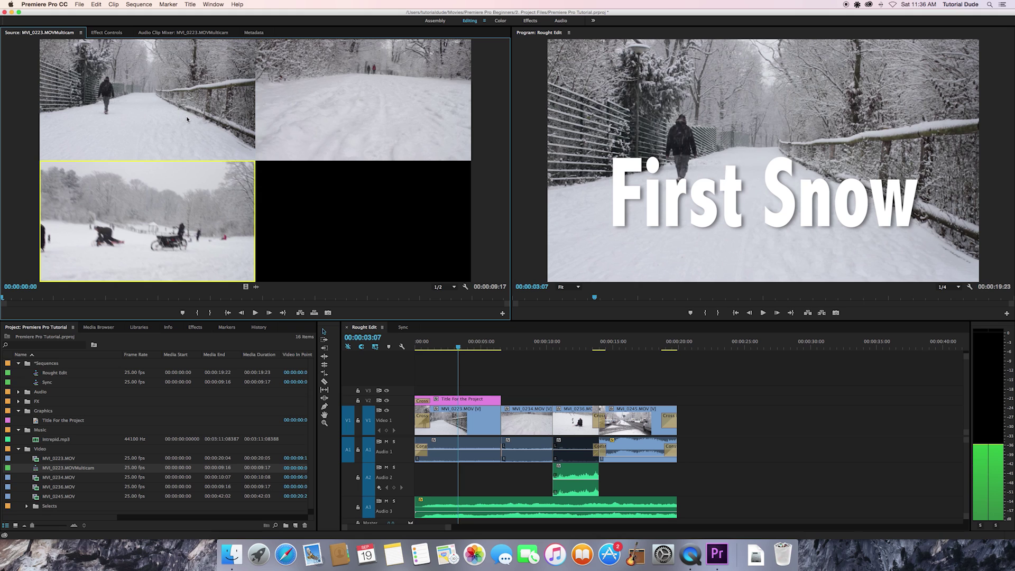
key("1")
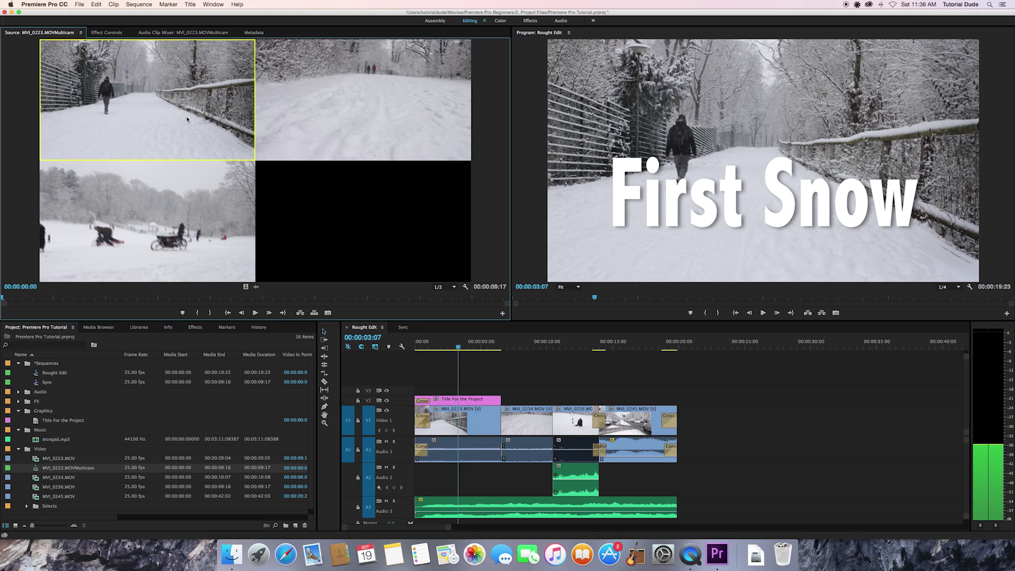
Step: Play the multi-camera source in the Source Monitor, then return its playhead to the start
left_click(255, 314)
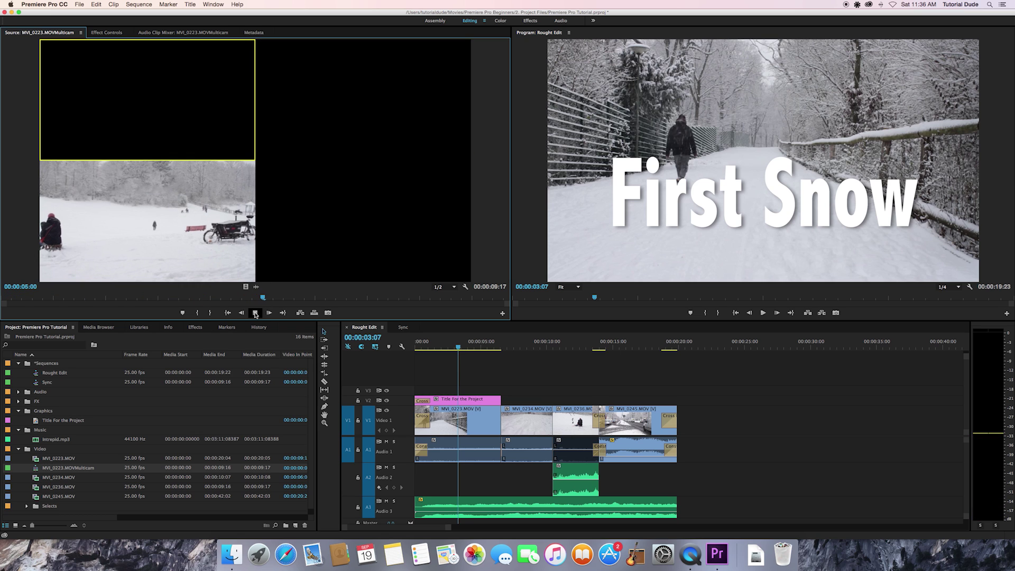
left_click(256, 314)
left_click(84, 304)
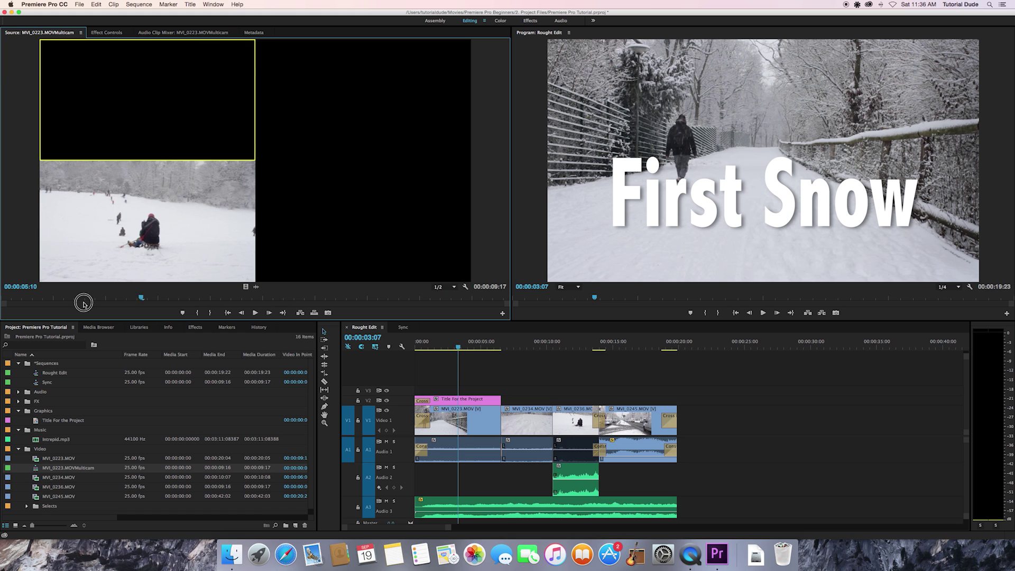
left_click_drag(83, 304, 3, 303)
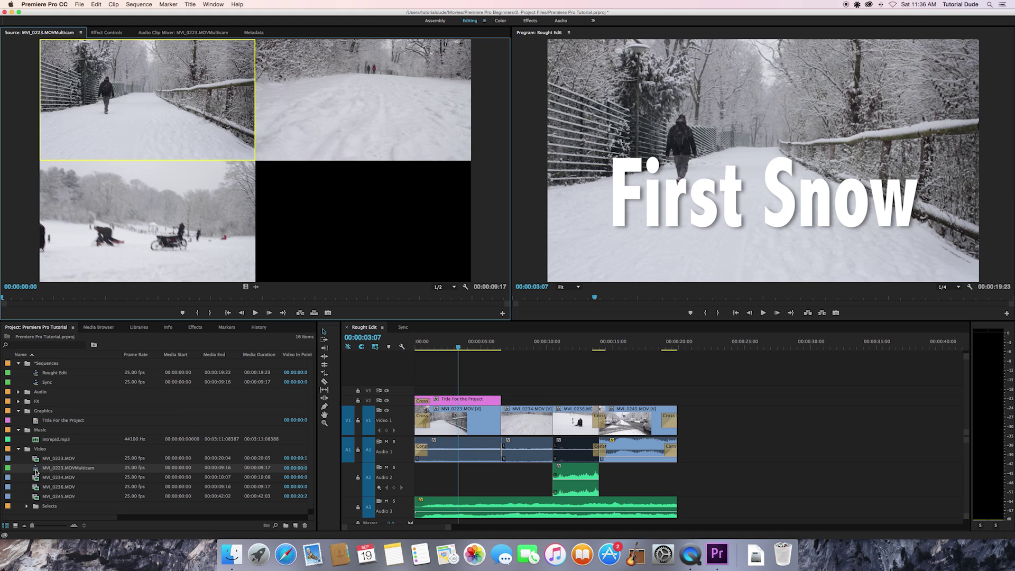
Step: Create a new sequence from MVI_0223.MOVMulticam and move that sequence into the *Sequences bin
left_click_drag(36, 472, 720, 429)
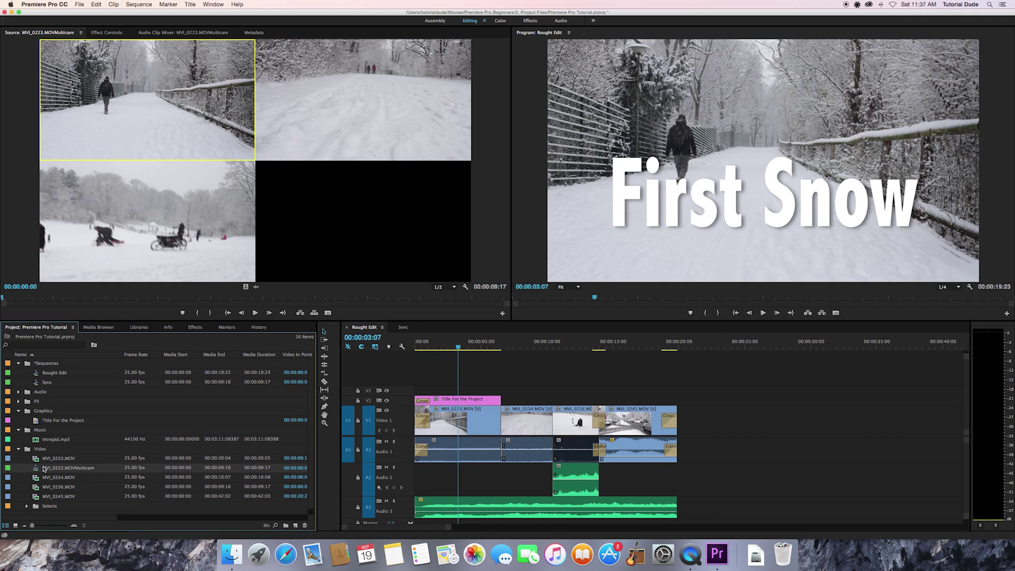
right_click(59, 469)
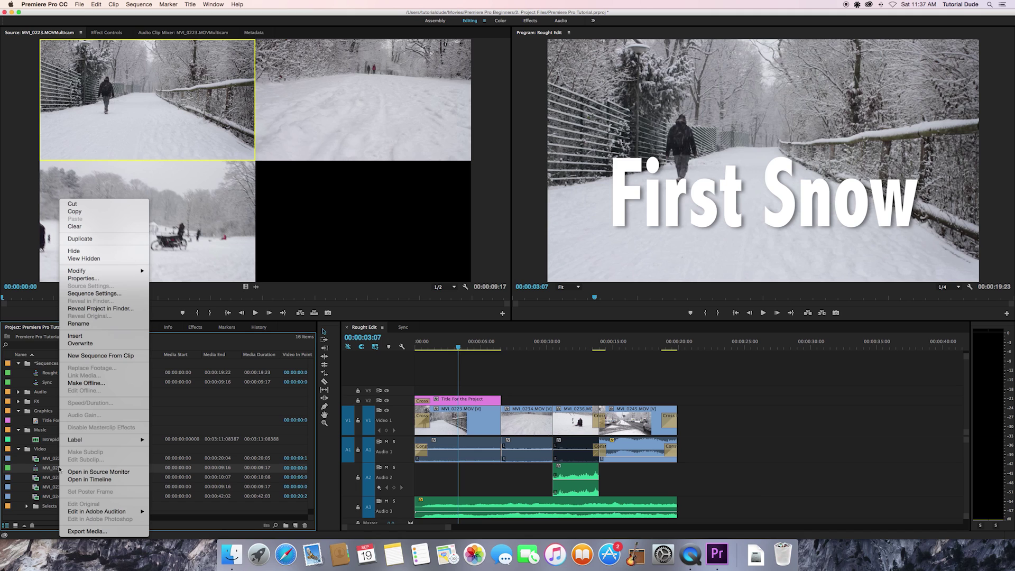
left_click(126, 357)
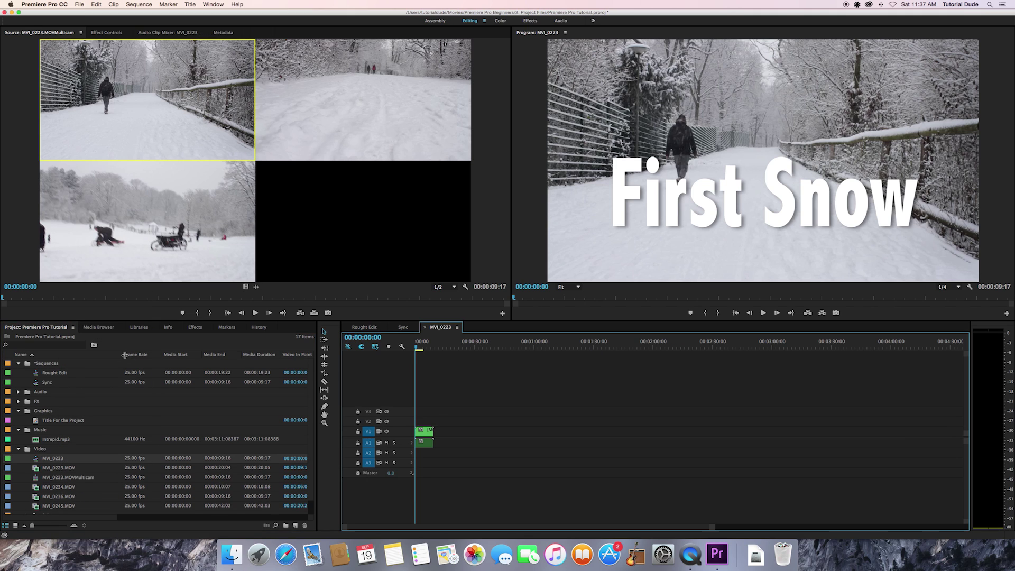
left_click_drag(46, 459, 44, 366)
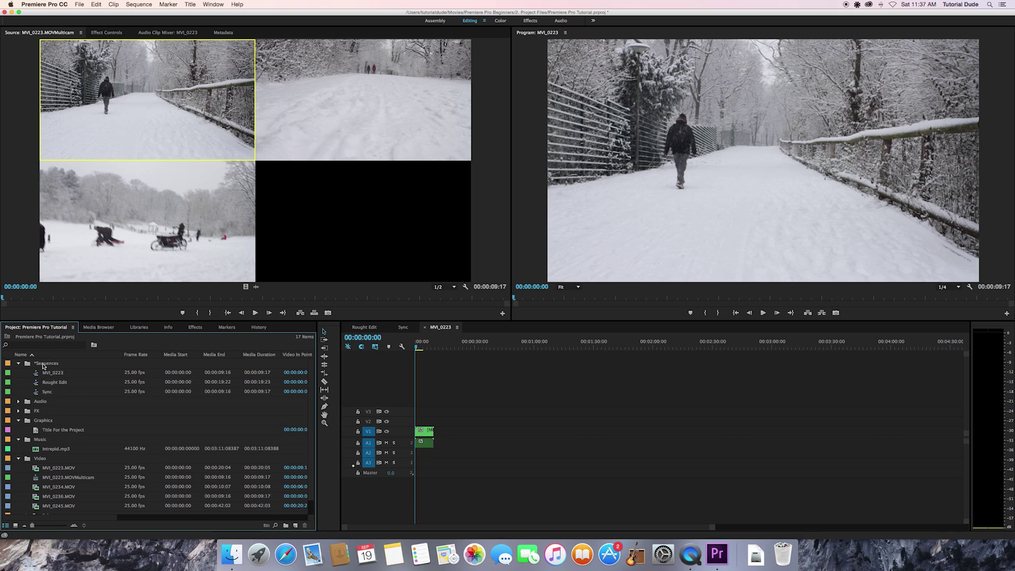
Step: Rename the new MVI_0223 sequence in the *Sequences bin as Multicam
left_click(59, 373)
left_click(61, 374)
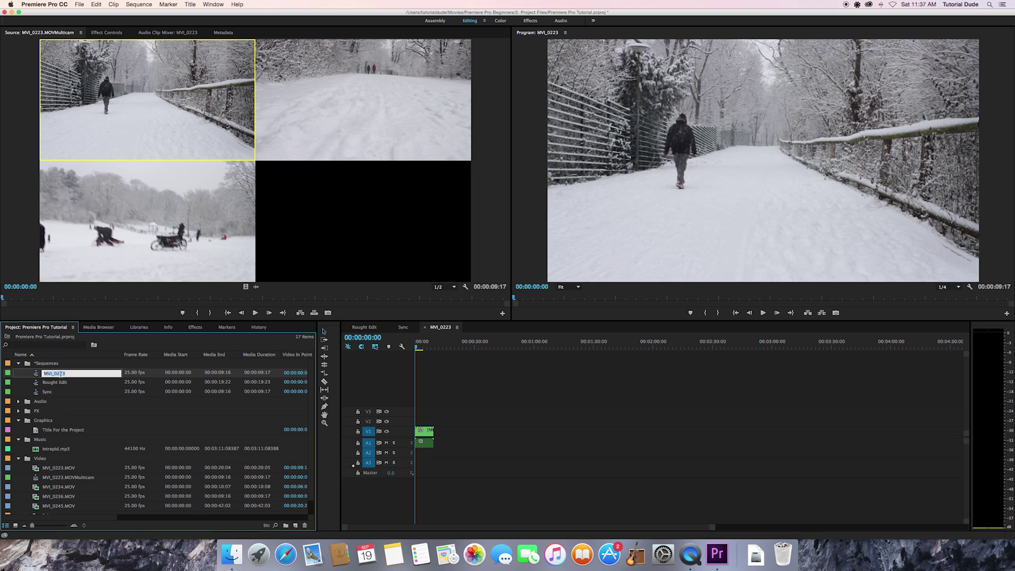
type("Multicam")
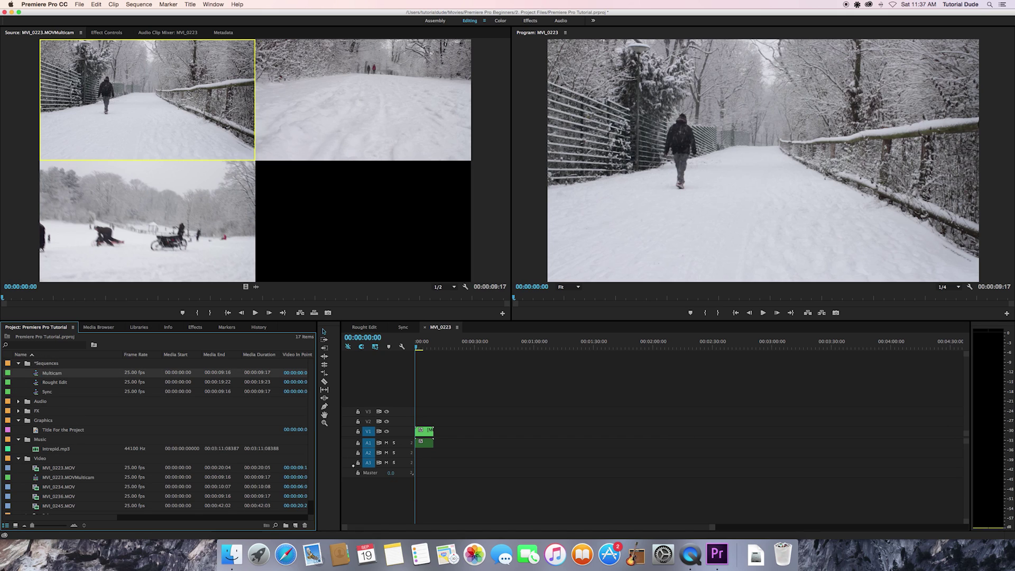
key("Return")
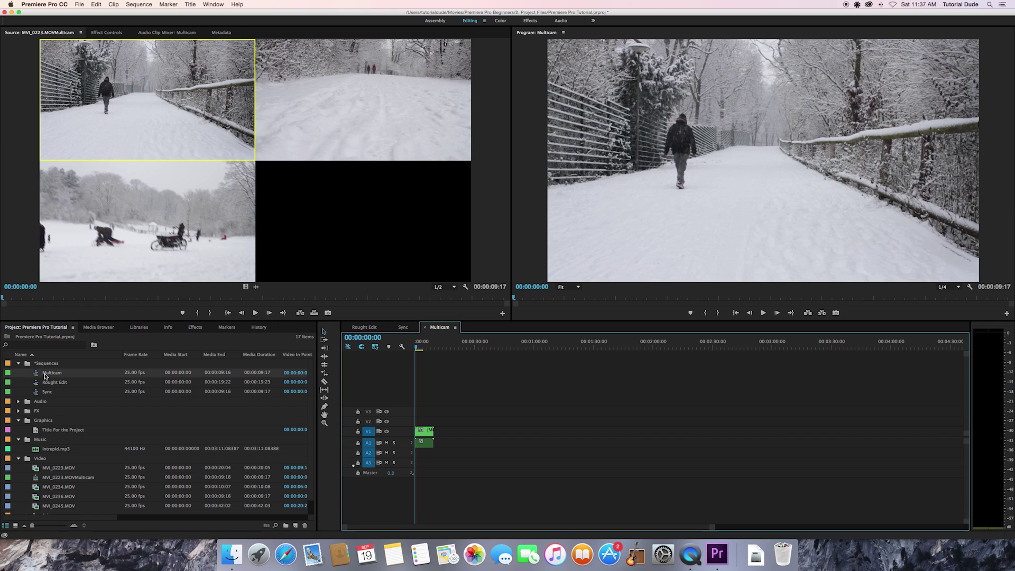
Step: Expand the V1 and A1 tracks of the Multicam sequence and open its multicam clip in the Source Monitor
key("equal")
key("equal")
key("equal")
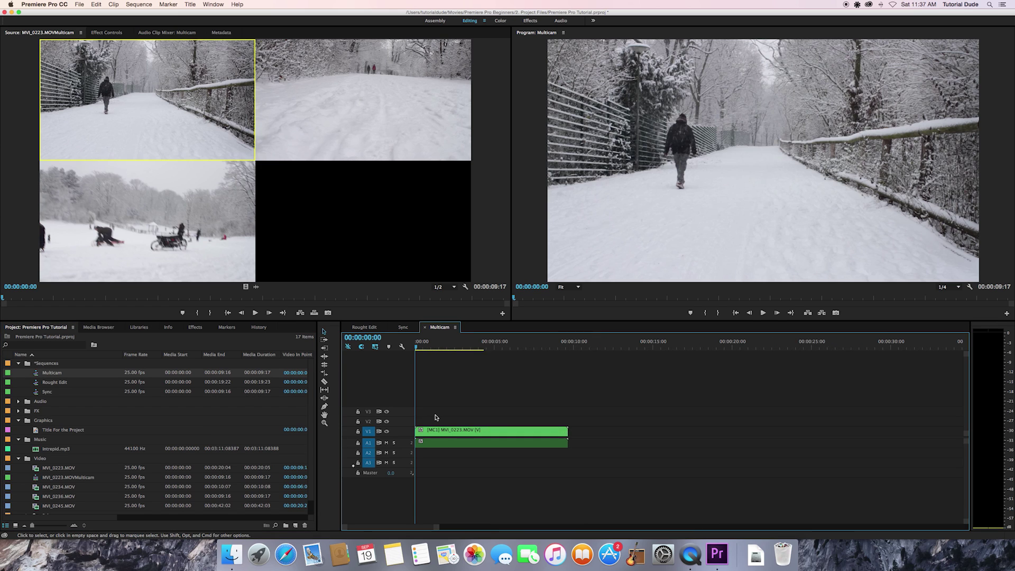
double_click(400, 433)
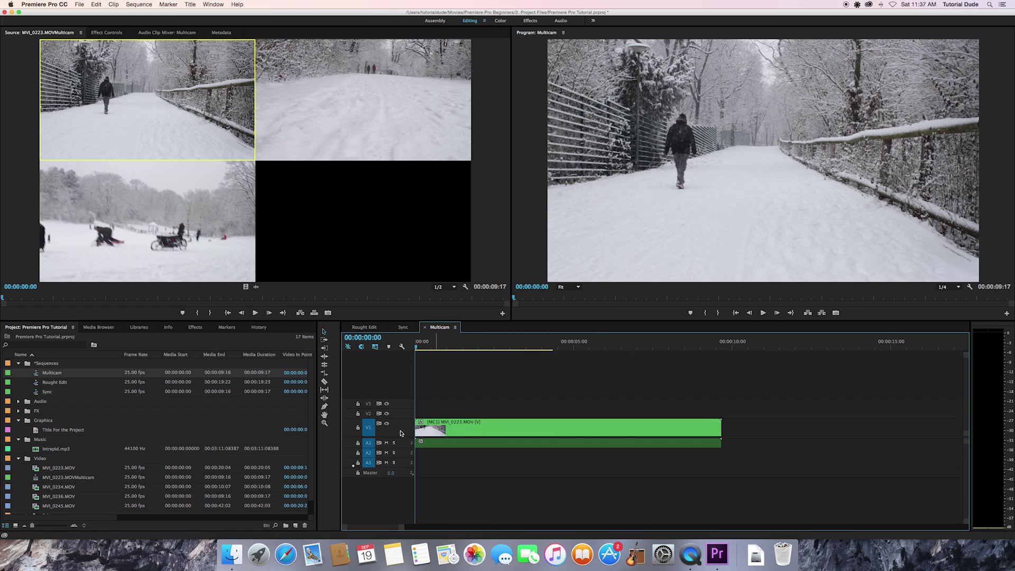
double_click(407, 445)
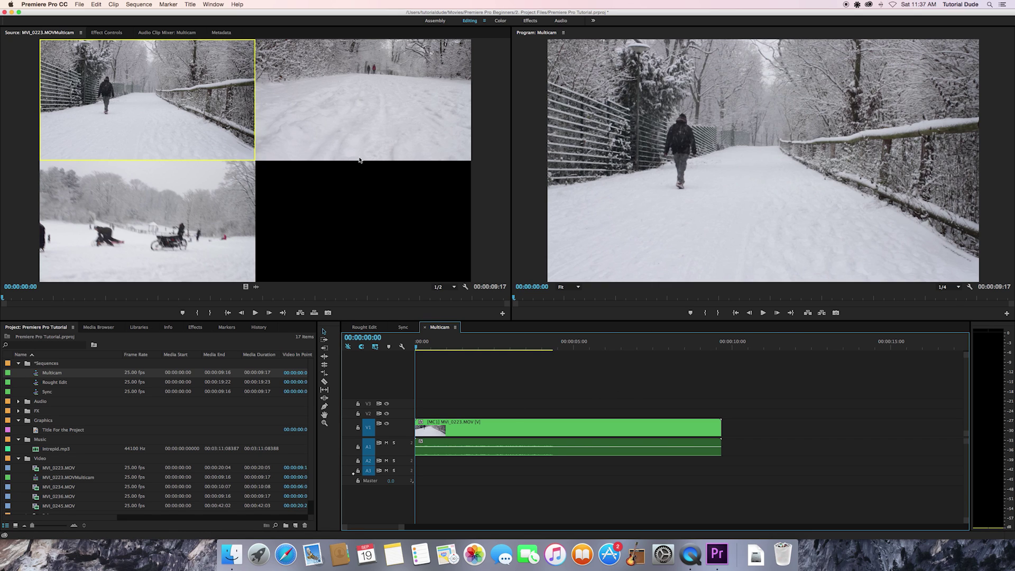
double_click(481, 427)
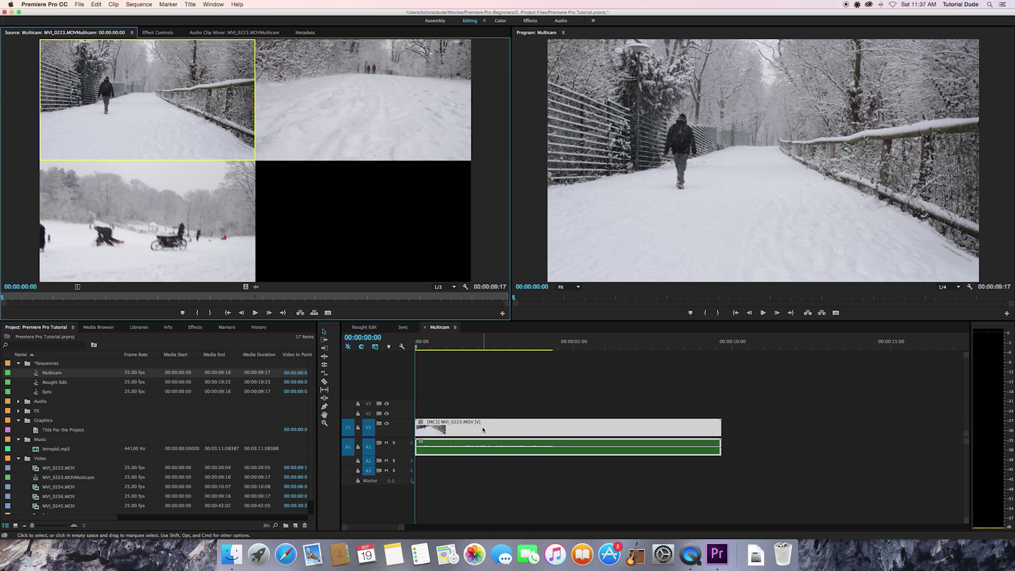
left_click(463, 364)
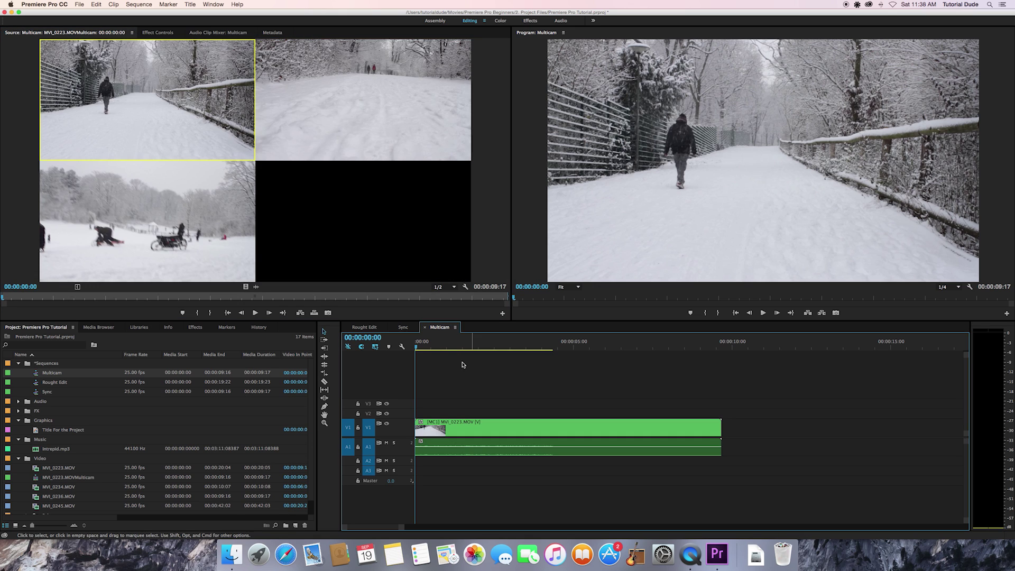
Step: Switch the Program Monitor to Multi-Camera view and make camera 2 the active angle
left_click(971, 289)
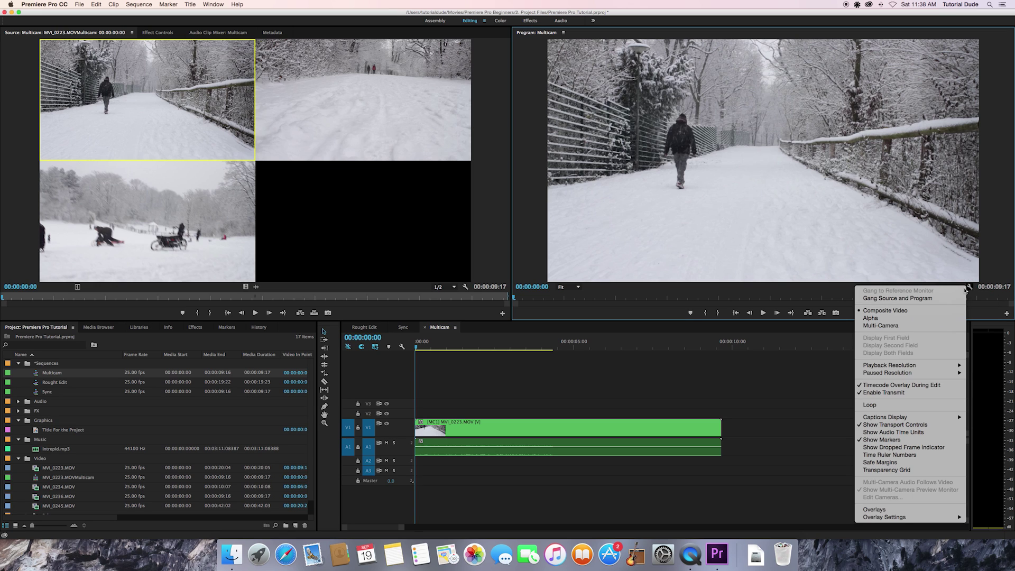
left_click(891, 328)
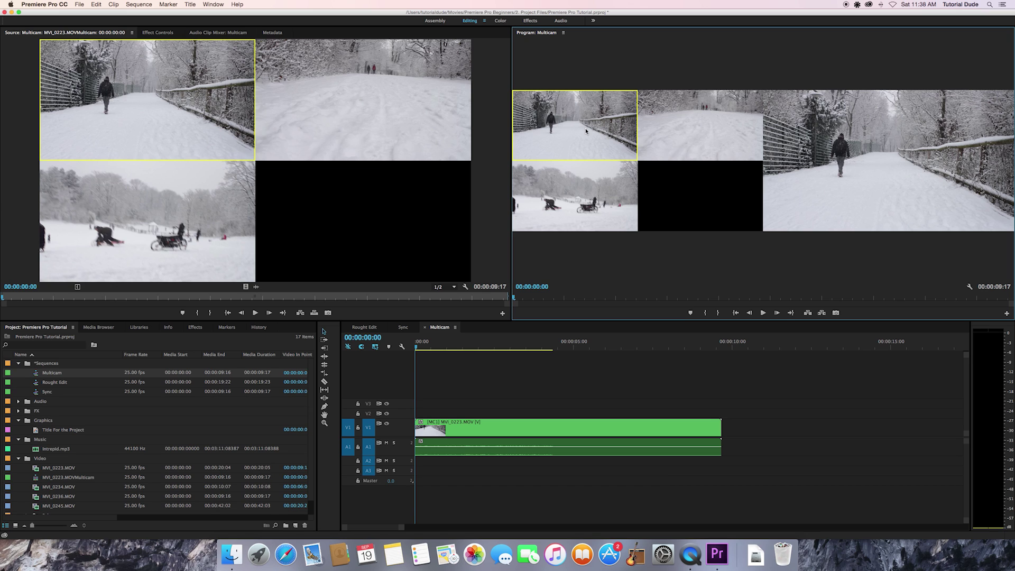
left_click(704, 141)
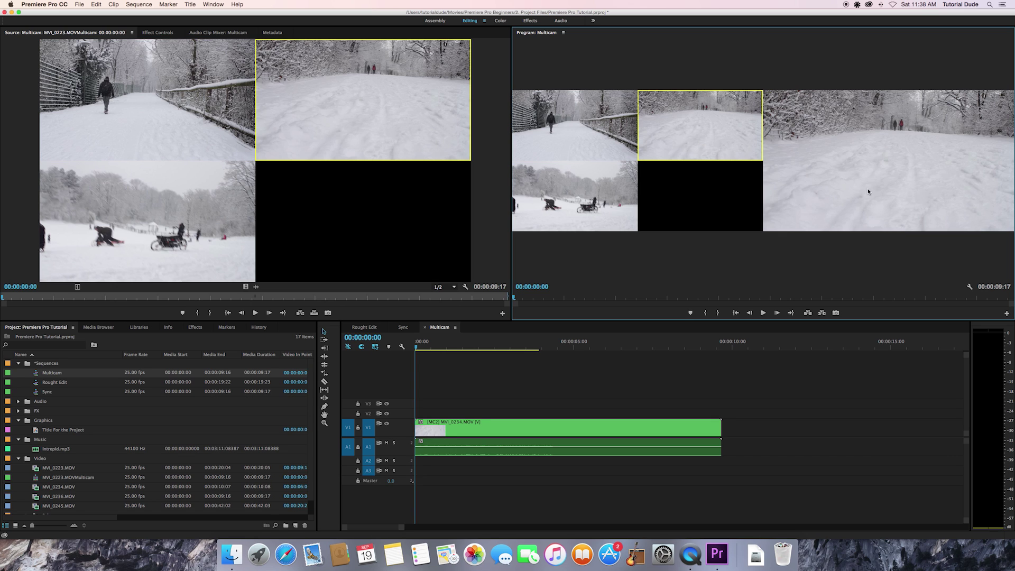
left_click(453, 391)
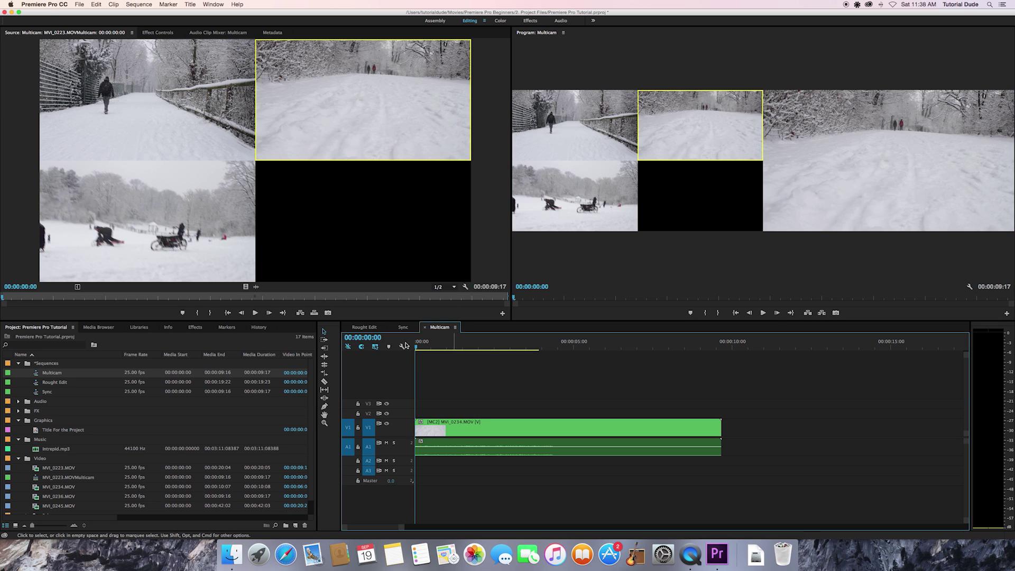
Step: Open the keyboard shortcut settings, search the commands for "came", and look through the camera commands
left_click(61, 6)
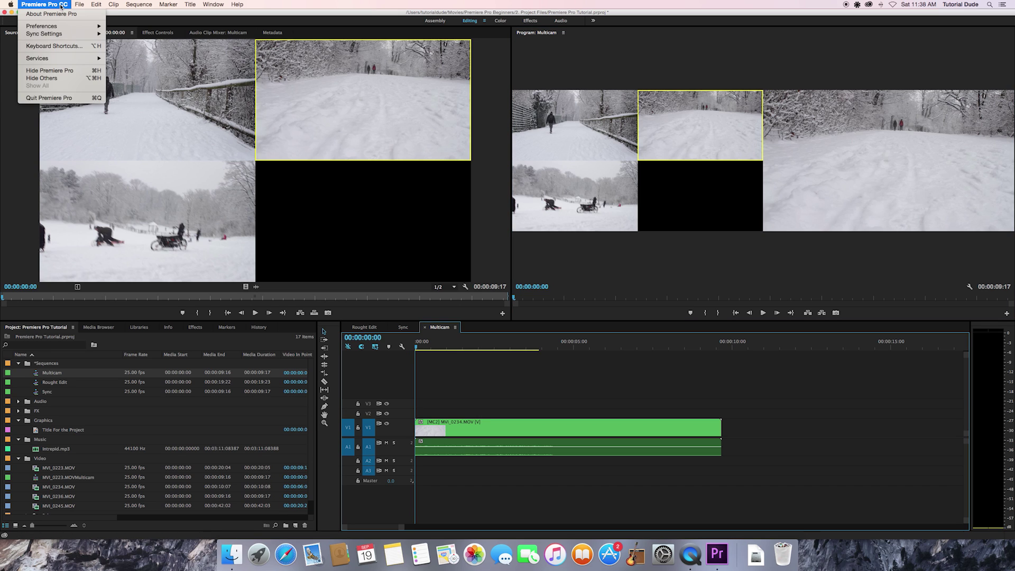
left_click(53, 46)
type("mu")
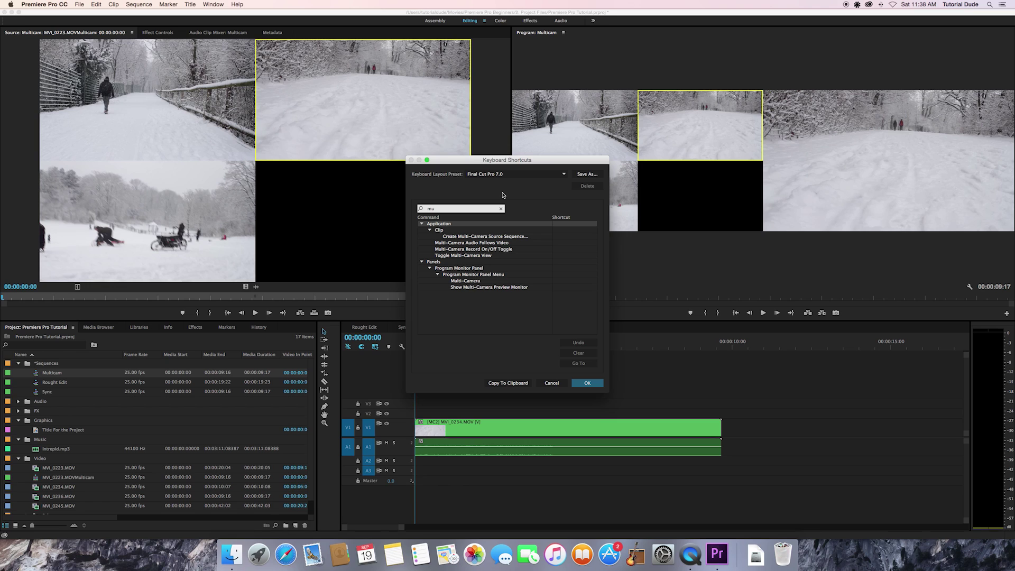
double_click(458, 210)
type("came")
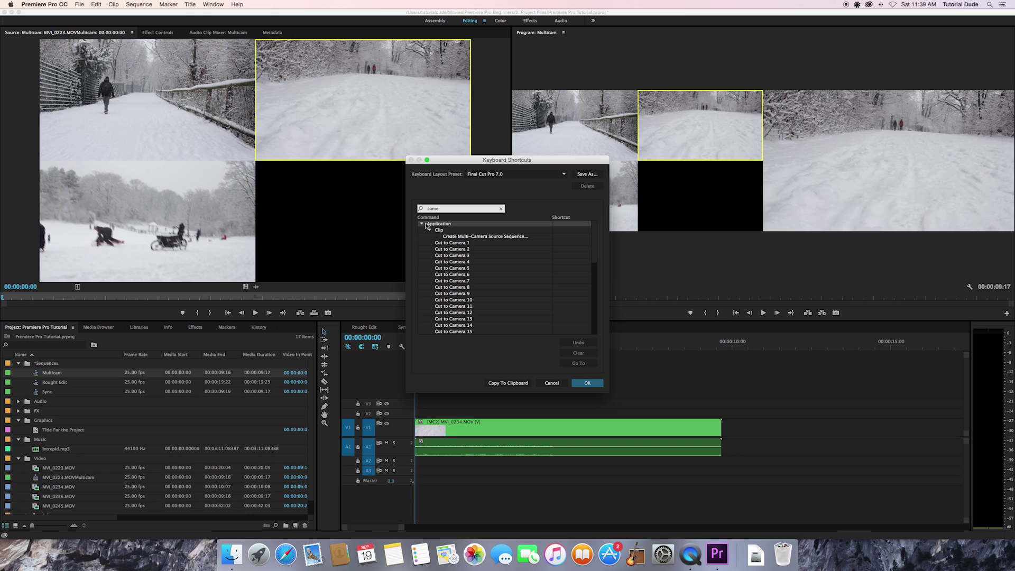
left_click(456, 243)
scroll(470, 268, "down", 10)
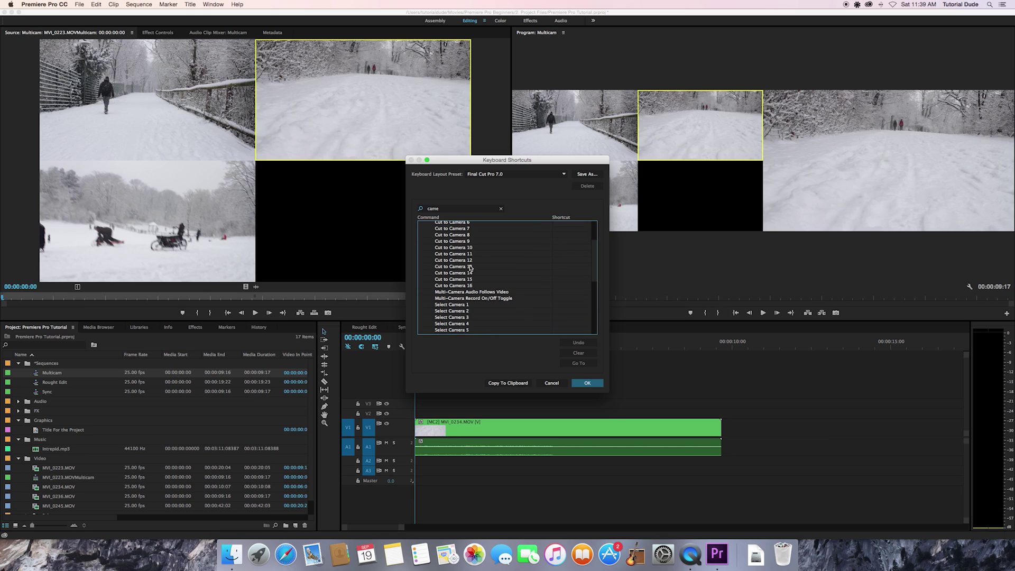
scroll(470, 269, "up", 10)
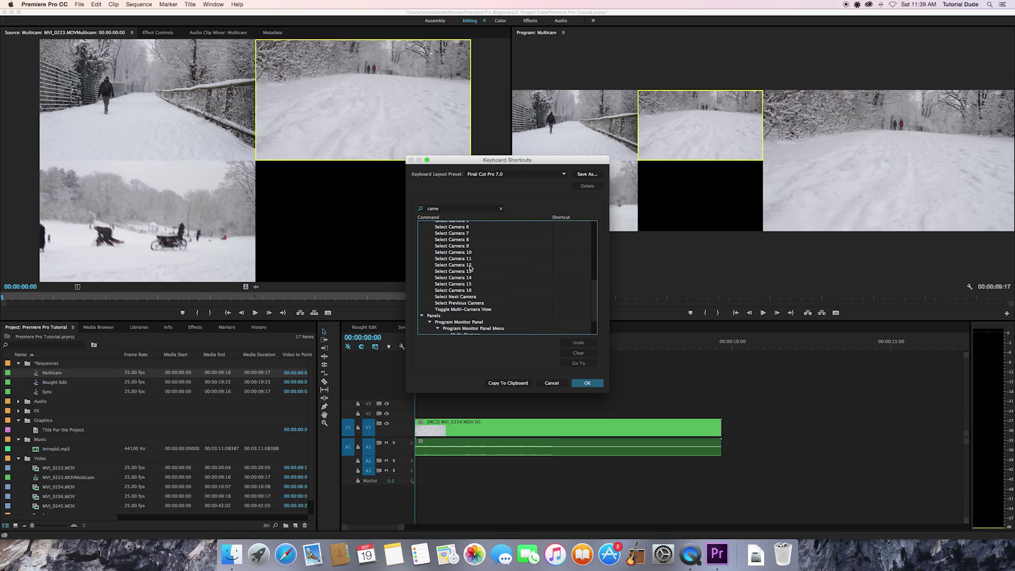
Step: Assign the shortcuts Ctrl+1, Ctrl+2 and Ctrl+3 to Cut to Camera 1, 2 and 3
double_click(560, 243)
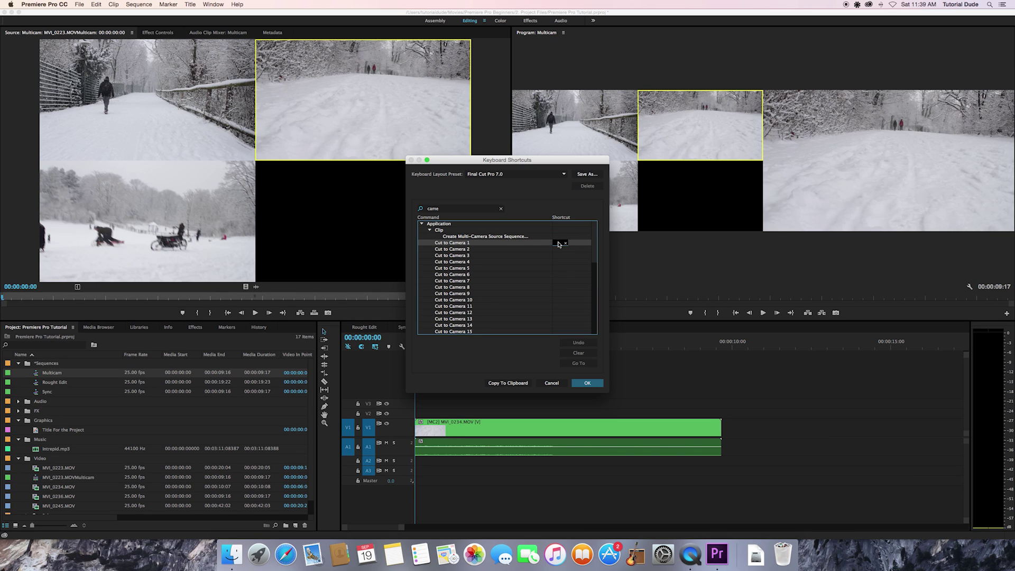
key("ctrl+1")
scroll(560, 238, "down", 1)
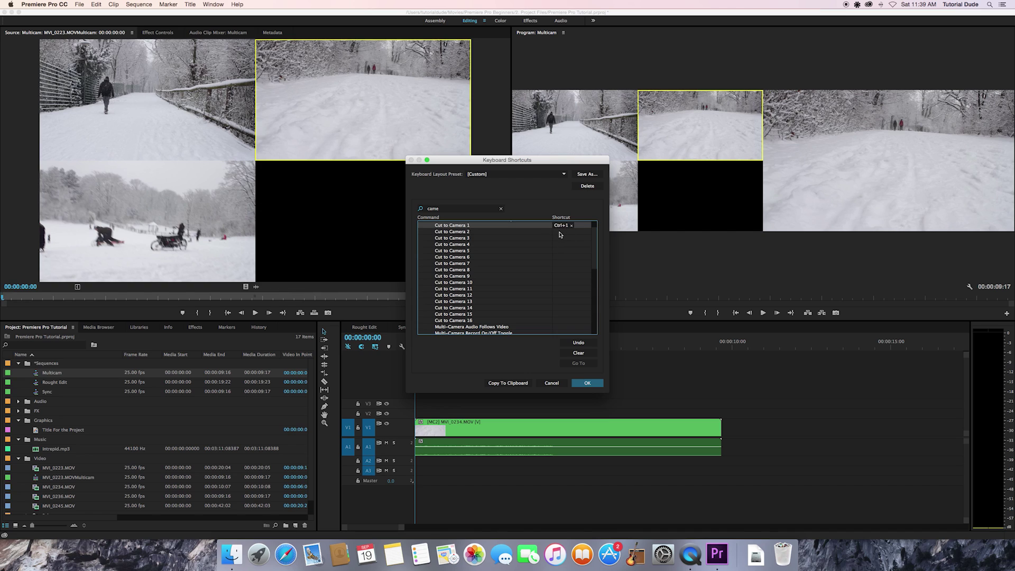
double_click(560, 233)
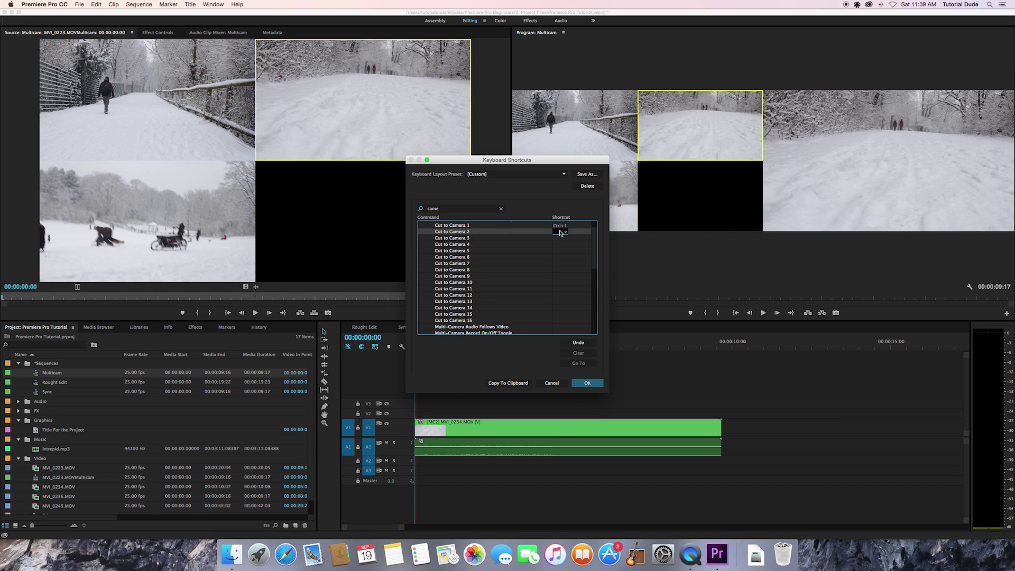
key("ctrl+2")
left_click(559, 239)
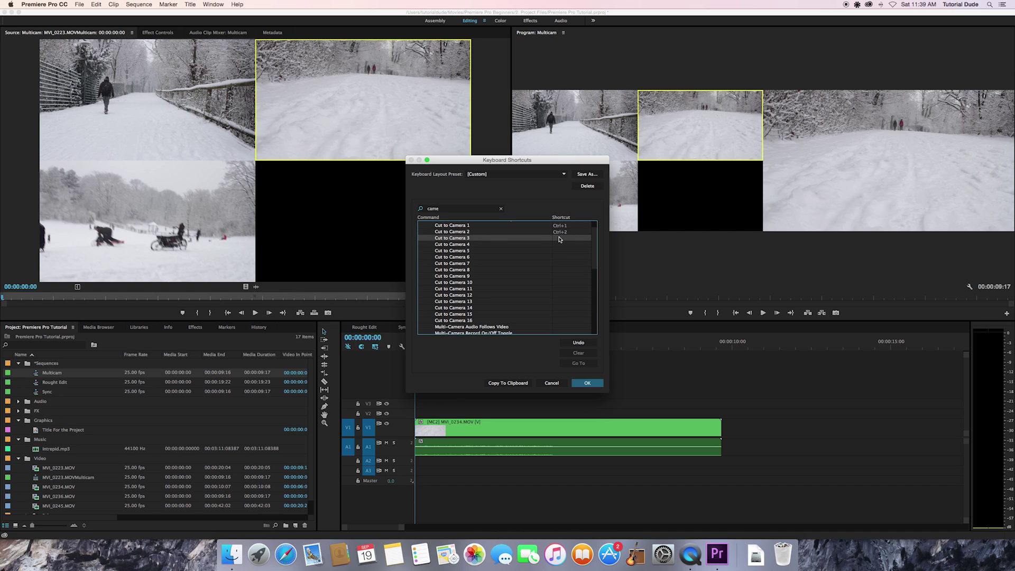
double_click(559, 239)
key("ctrl+3")
Step: Assign Ctrl+Opt+1, Ctrl+Opt+2 and Ctrl+Opt+3 to Select Camera 1, 2 and 3, and save the shortcut changes
scroll(529, 260, "down", 1)
scroll(529, 260, "down", 4)
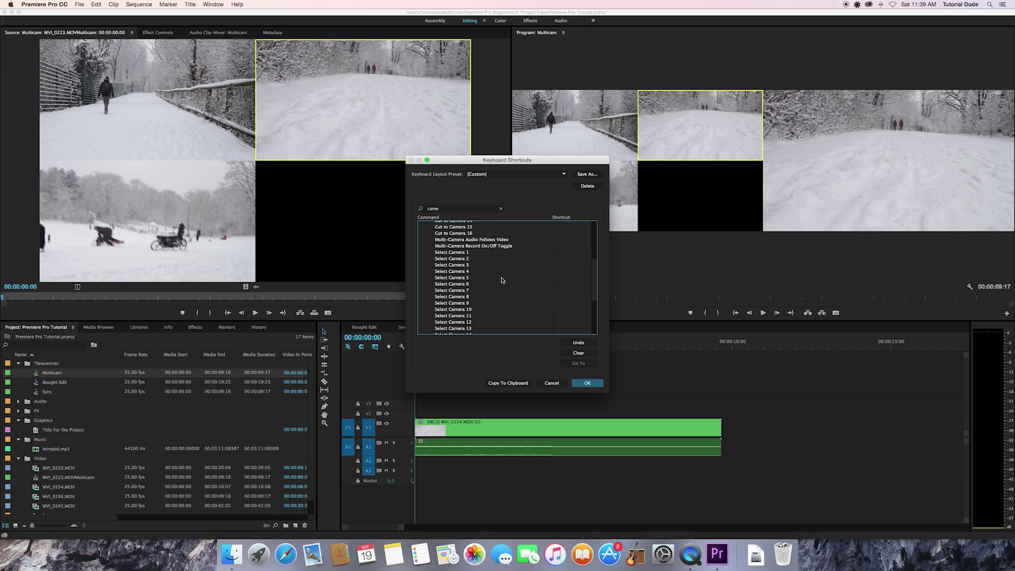
left_click(563, 253)
left_click(564, 253)
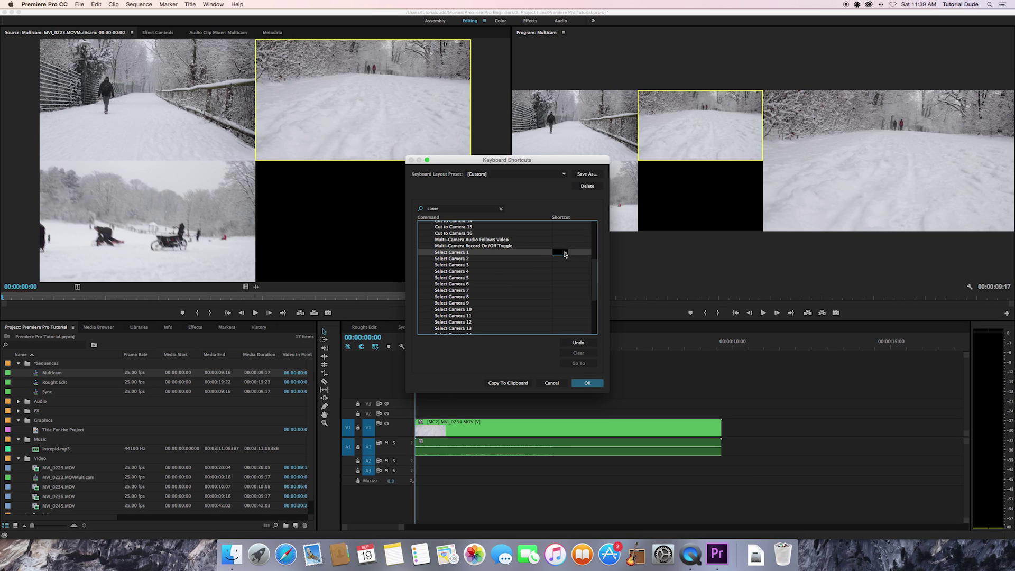
key("ctrl+alt+1")
left_click(562, 259)
left_click(562, 260)
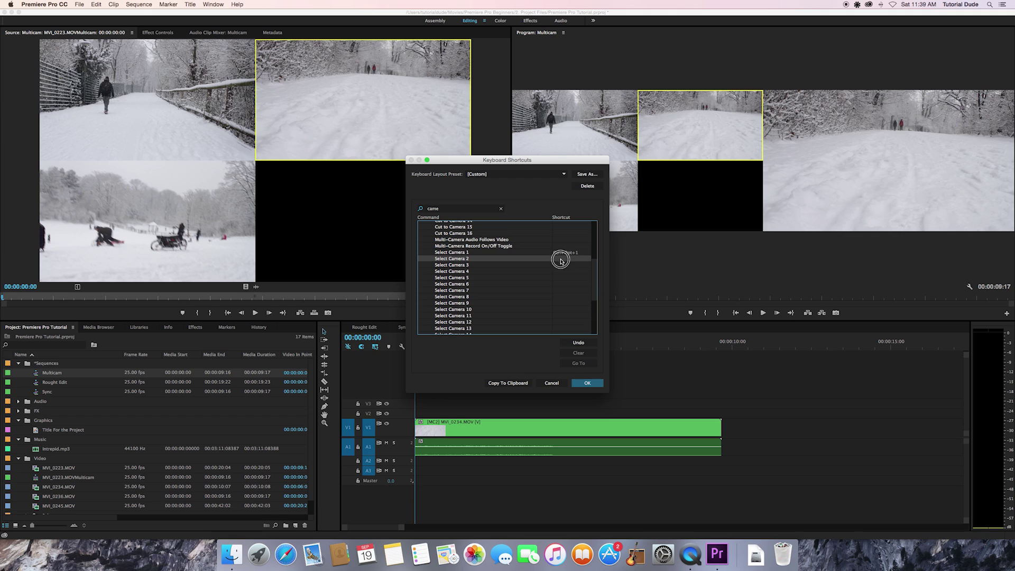
key("ctrl+alt+1")
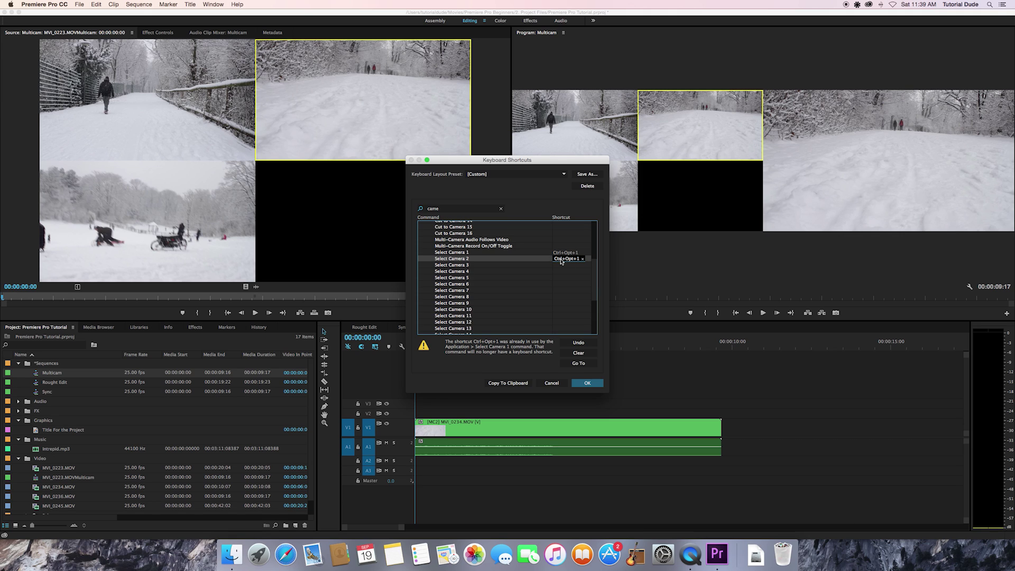
key("ctrl+alt+2")
left_click(563, 265)
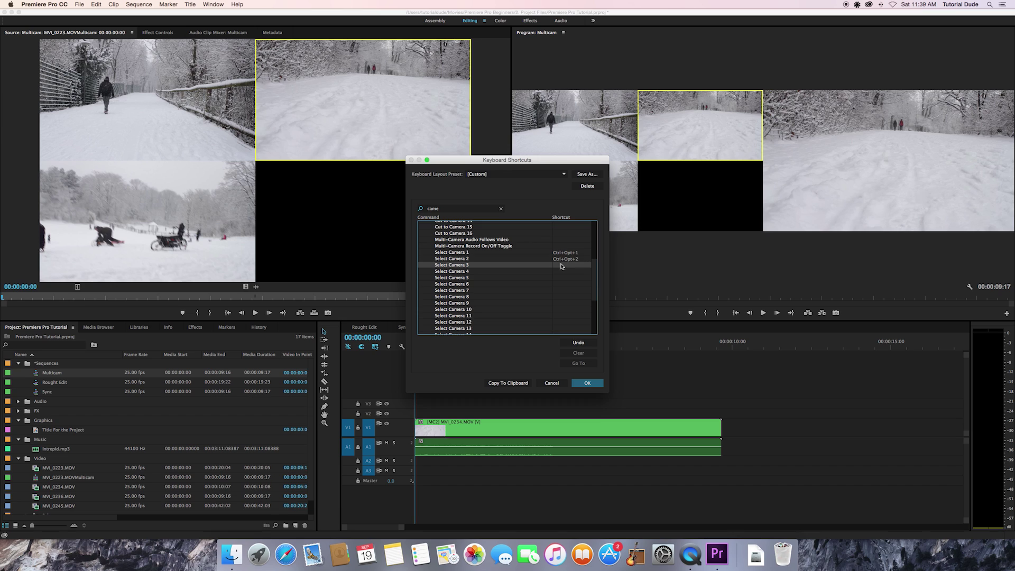
key("ctrl+alt+3")
left_click(594, 273)
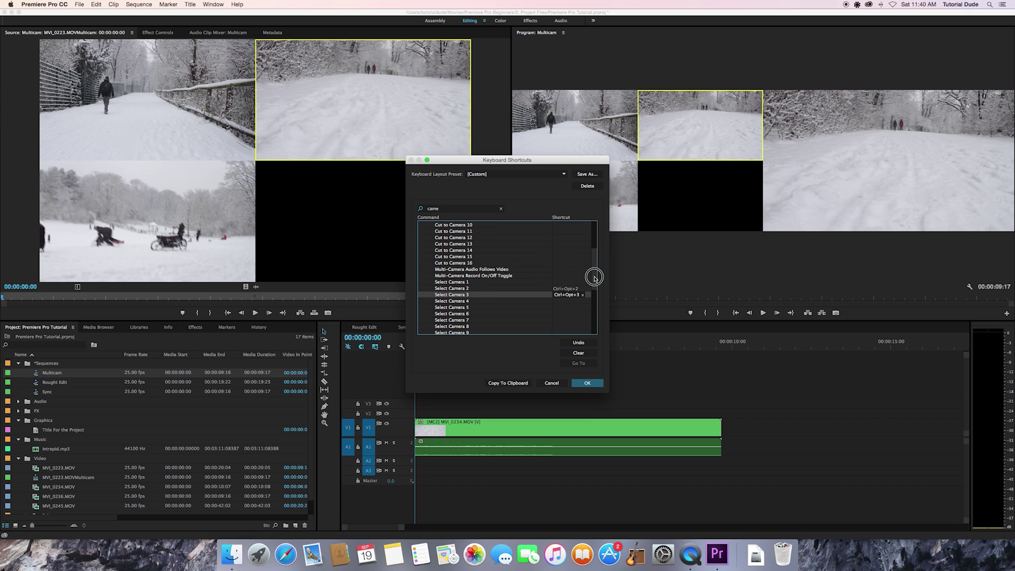
left_click_drag(594, 267, 594, 245)
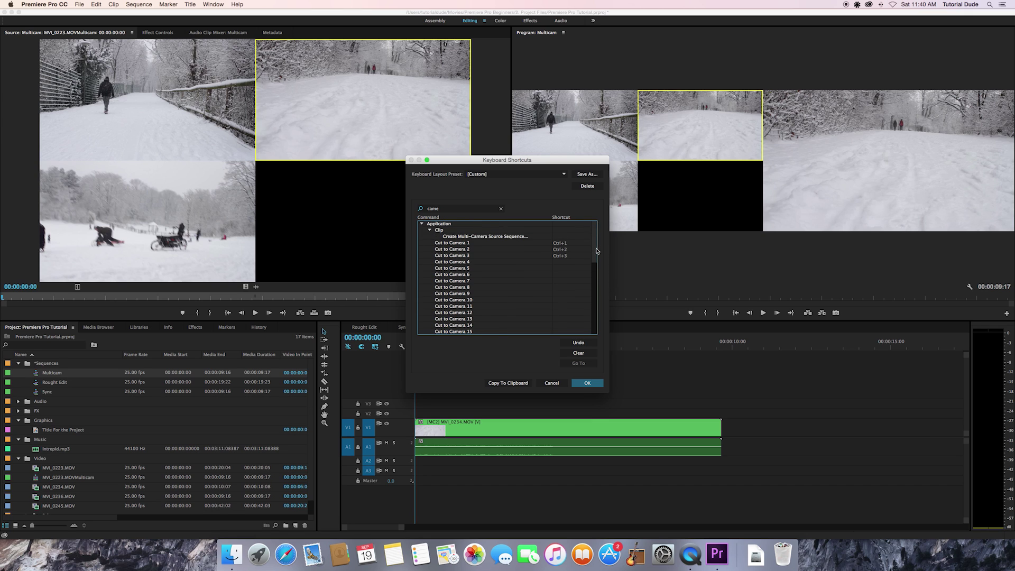
left_click(586, 387)
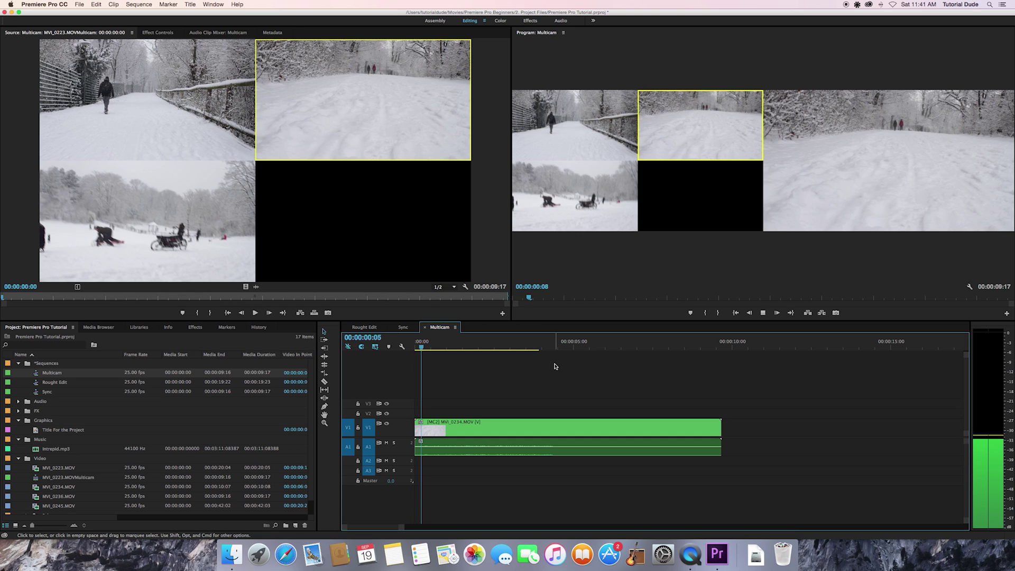
Step: Play the Multicam sequence, cut live to camera 1 at about 1.5 s and camera 3 at about 4.6 s, and stop at about 7 s
key("1")
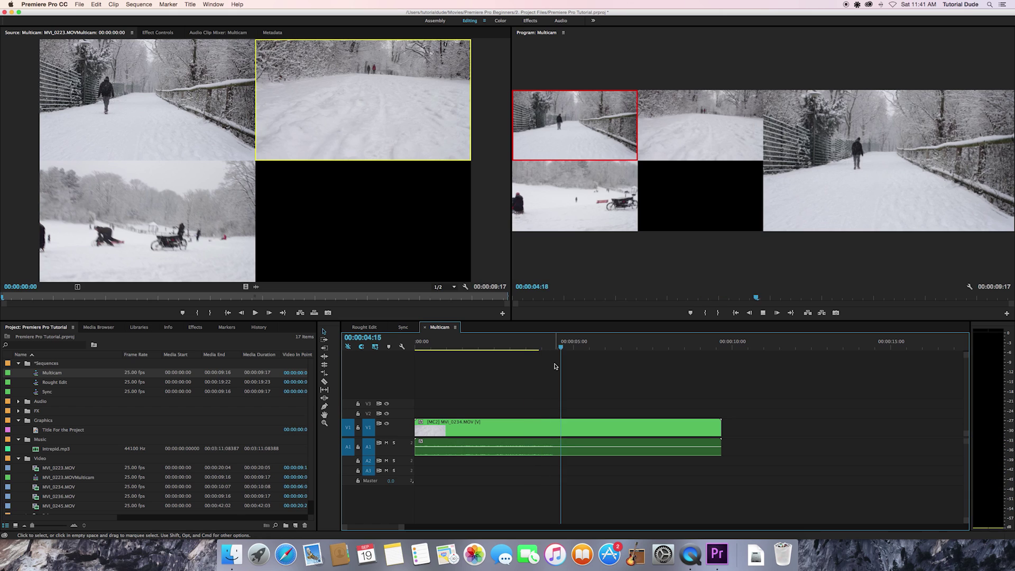
key("3")
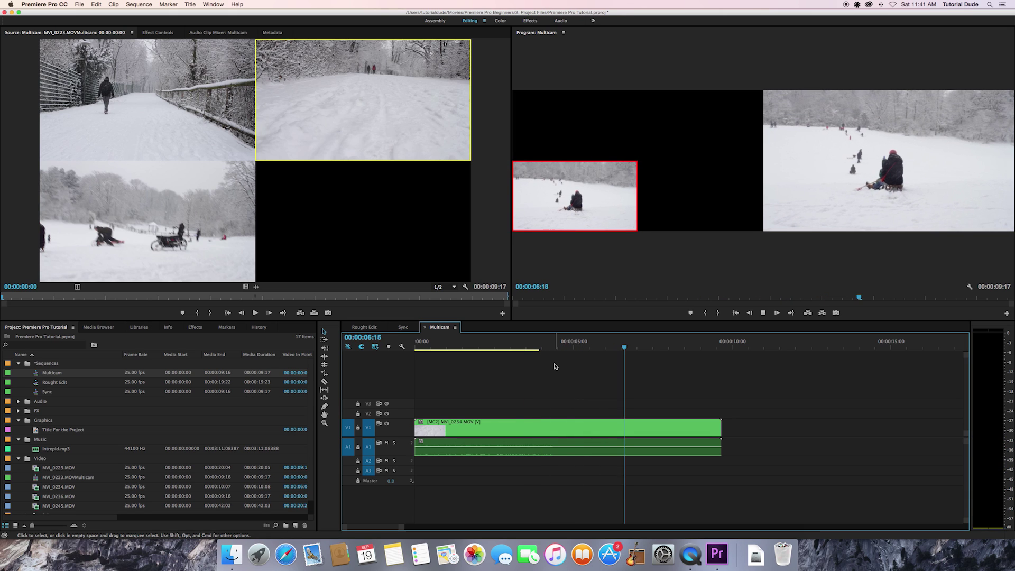
key("space")
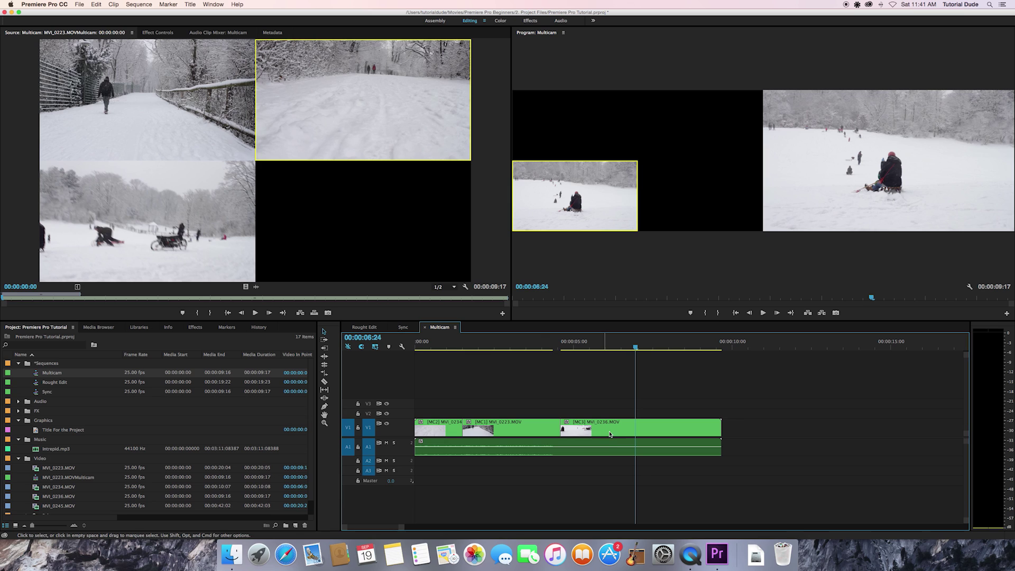
Step: Check the Multi-Camera options of the last clip, MVI_0236.MOV, on the timeline without changing its angle
right_click(668, 433)
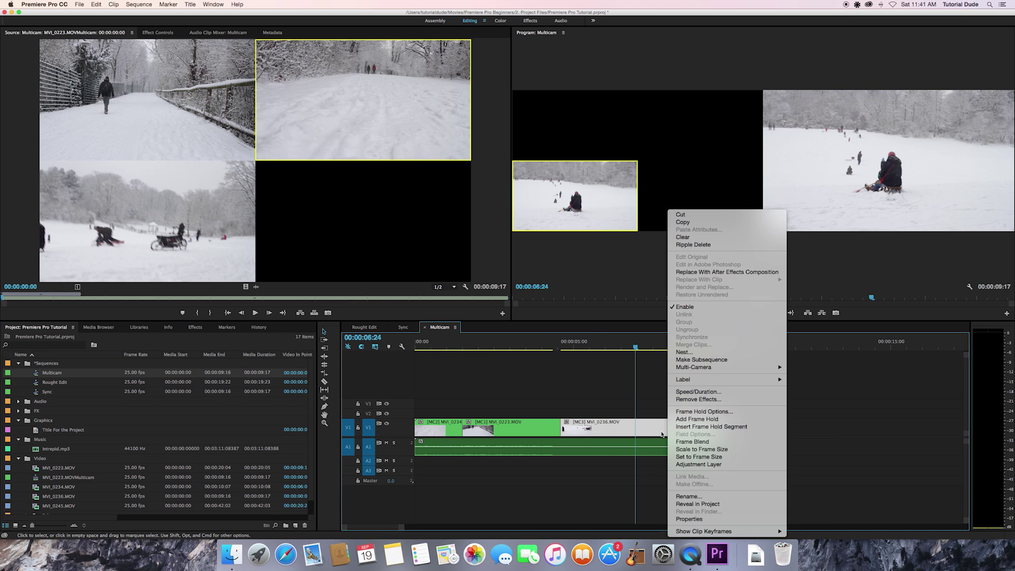
mouse_move(698, 371)
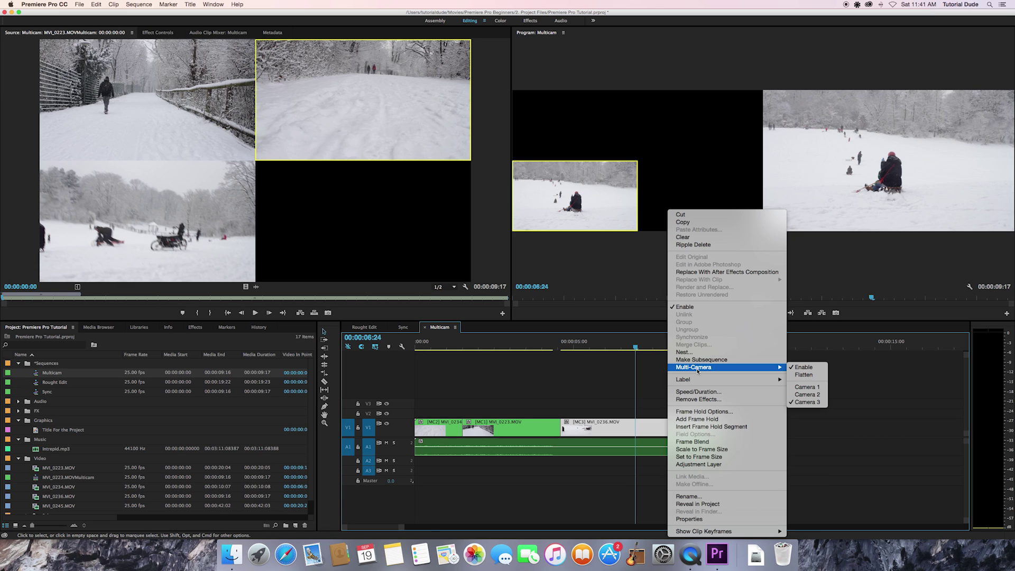
left_click(560, 392)
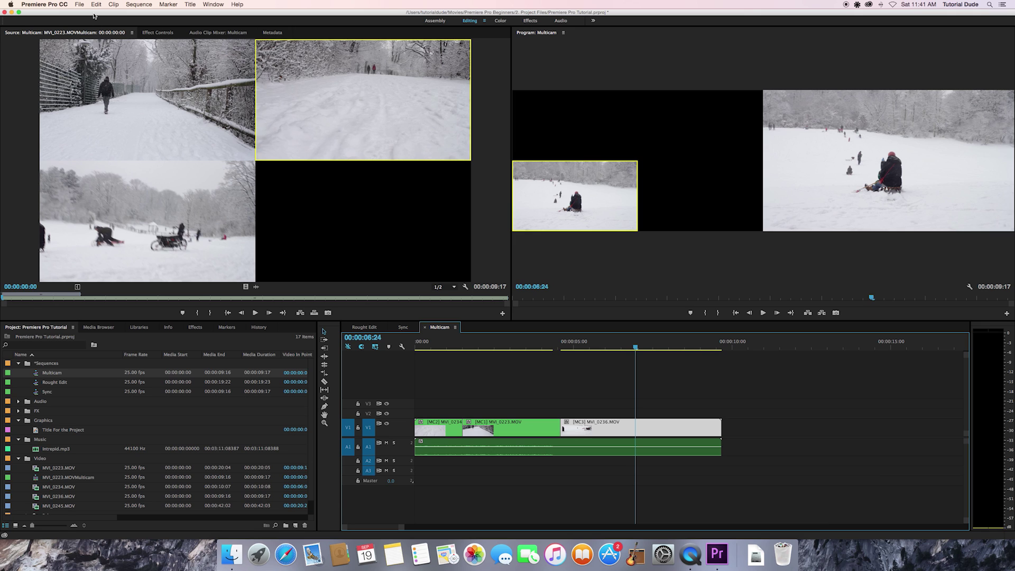
Step: Search the keyboard shortcuts for "audio foll", select the Multi-Camera Audio Follows Video command, and leave the shortcuts without saving
left_click(79, 5)
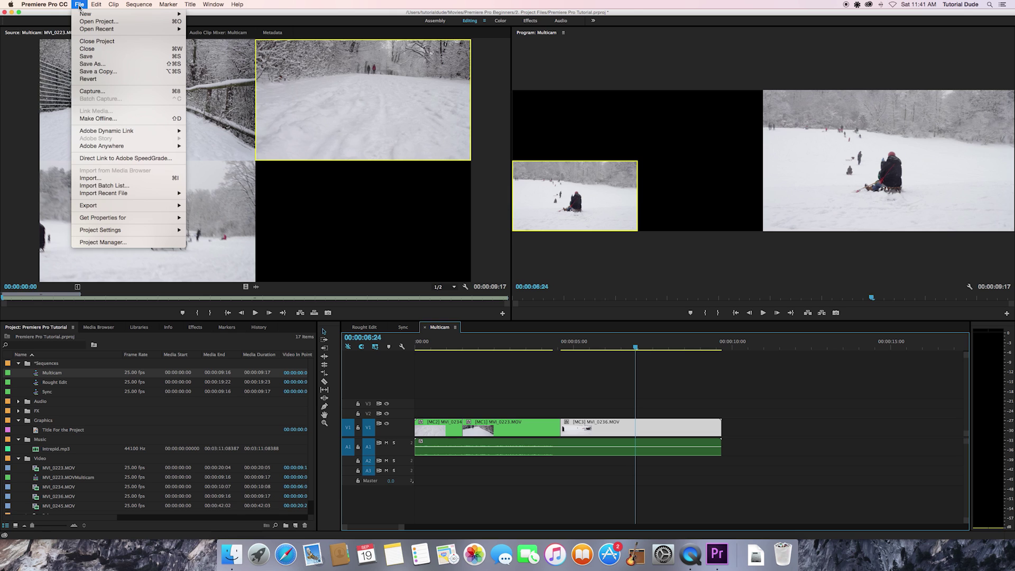
left_click(51, 48)
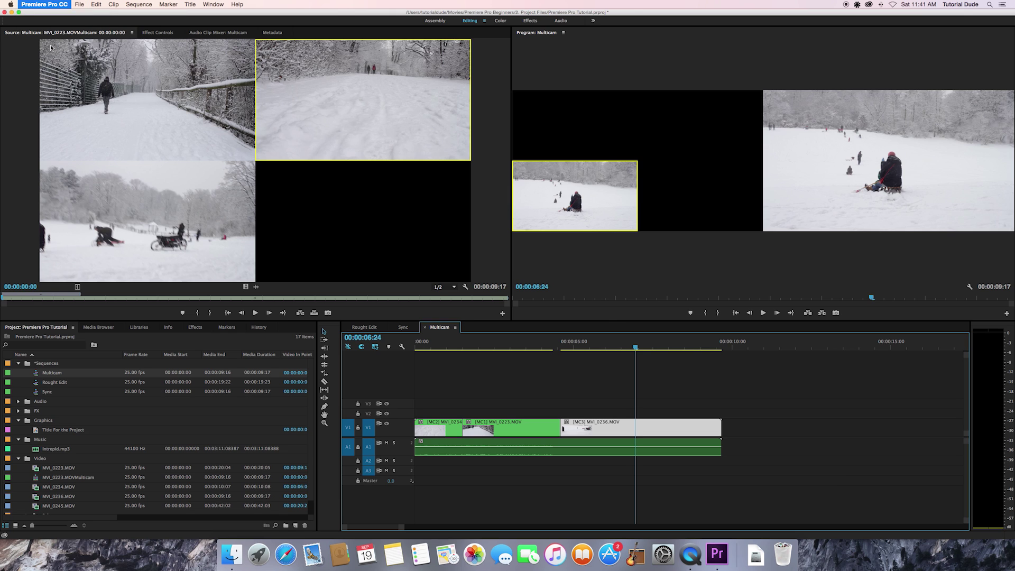
type("a")
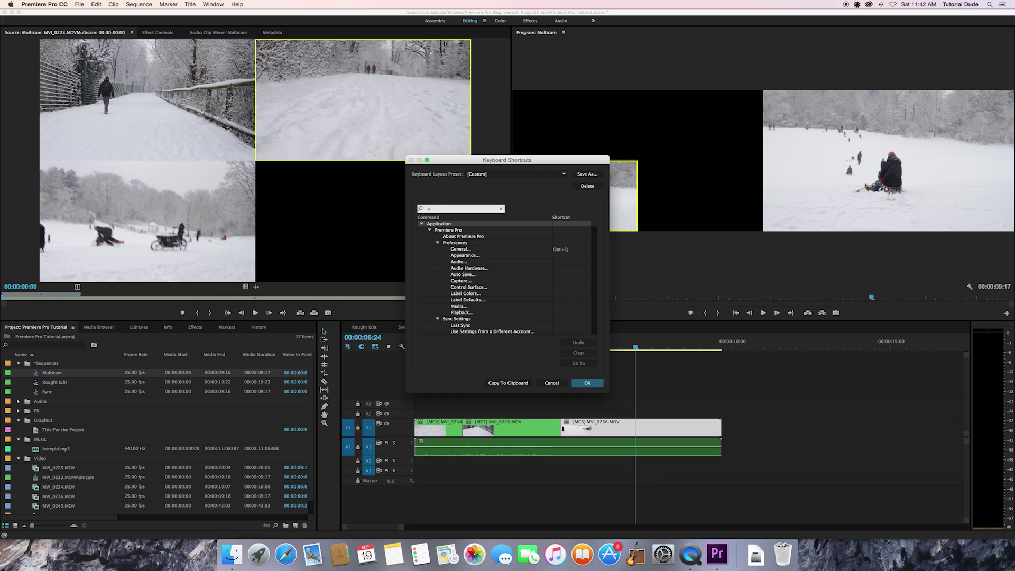
type("udio foll")
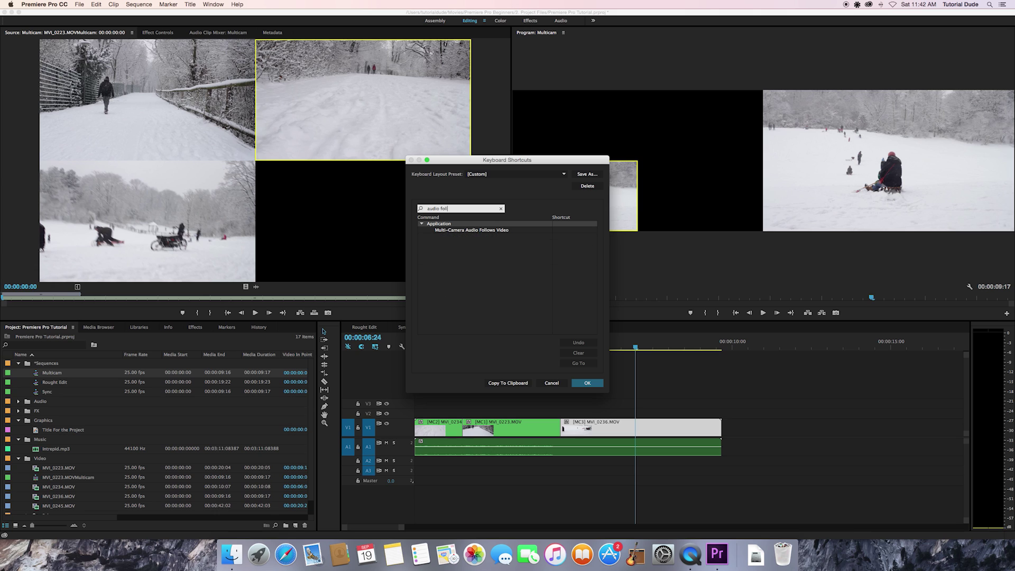
left_click(474, 231)
left_click(553, 384)
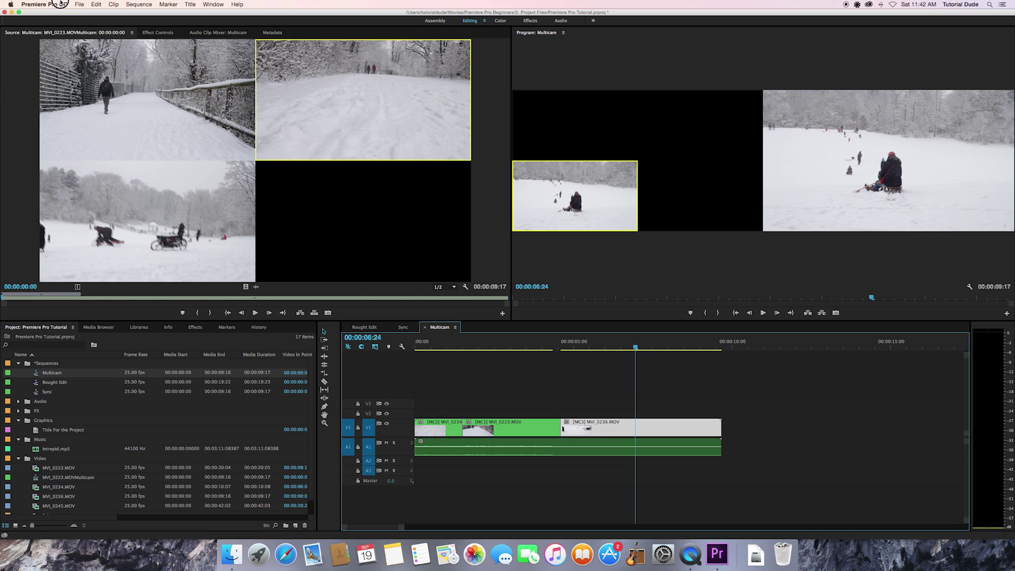
Step: Look for an audio-follows-video option among the clip and sequence commands, also with MVI_0223.MOVMulticam selected in the project
left_click(60, 4)
mouse_move(80, 4)
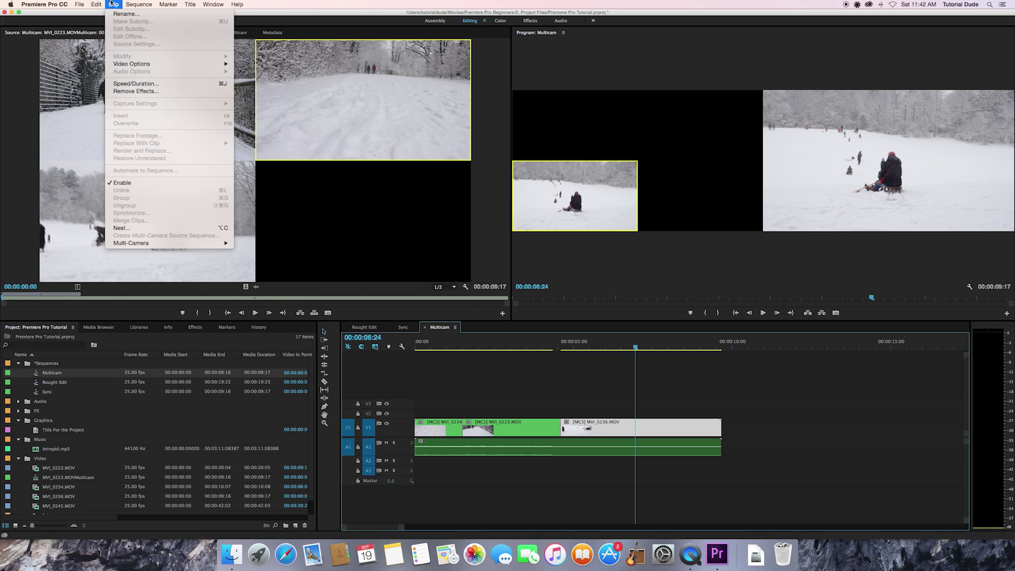
mouse_move(140, 66)
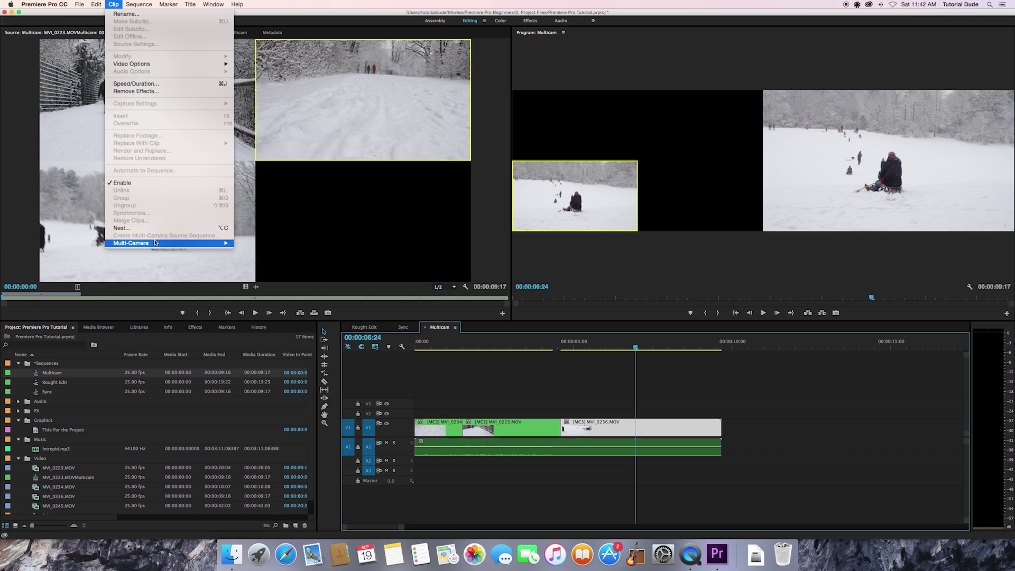
mouse_move(152, 244)
mouse_move(152, 3)
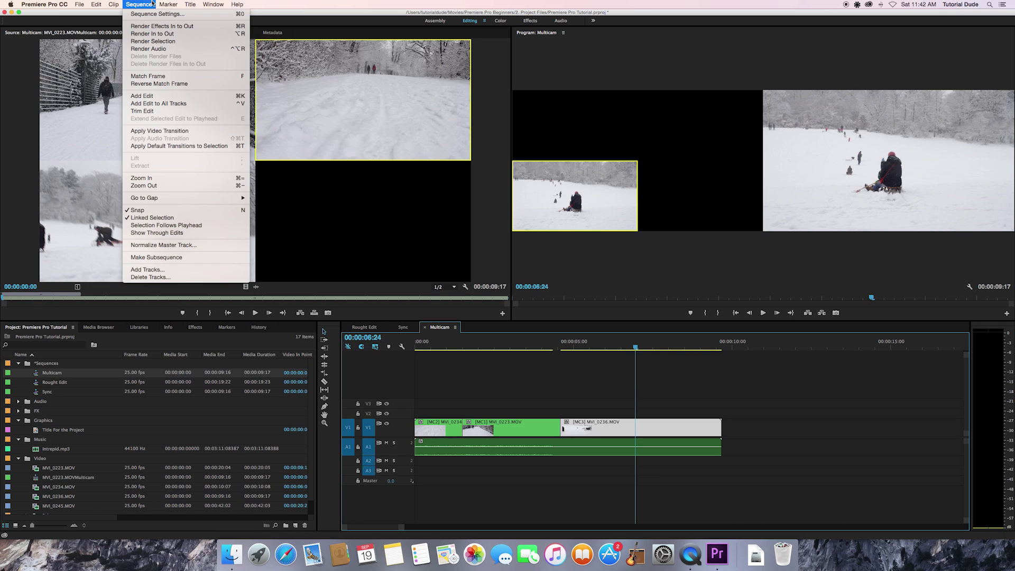
left_click(75, 479)
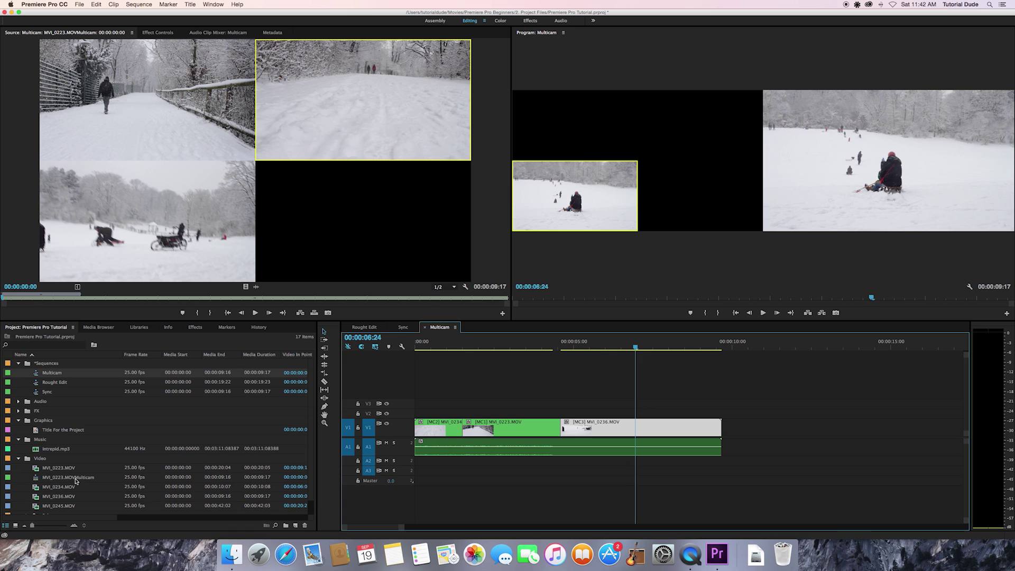
left_click(75, 479)
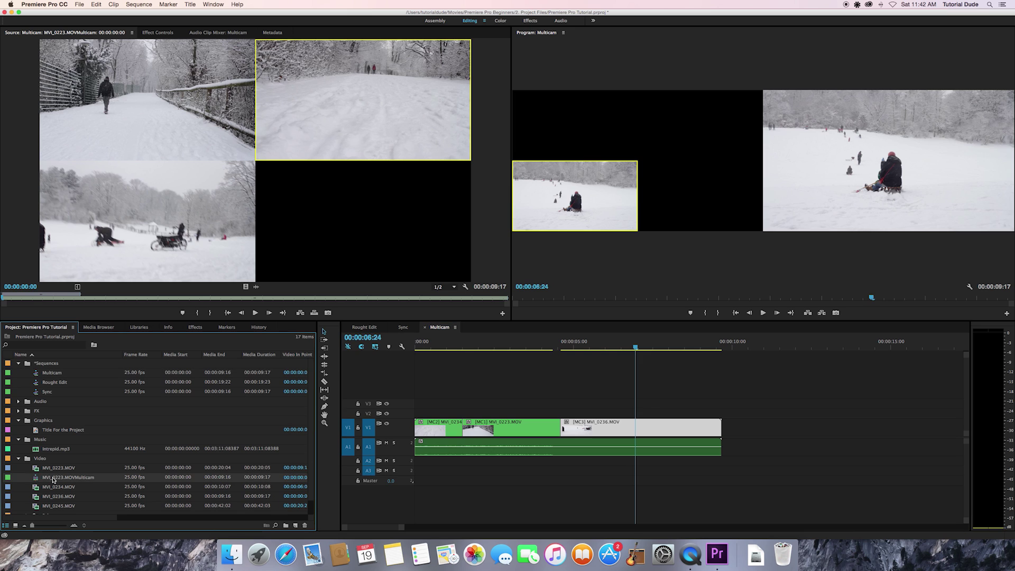
left_click(175, 4)
mouse_move(142, 2)
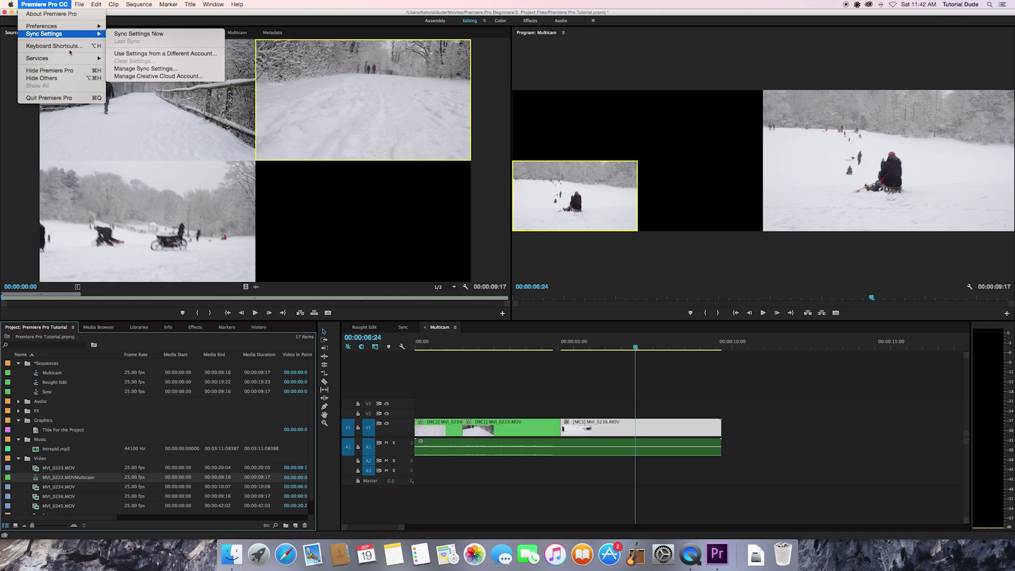
Step: Assign the shortcut Opt+Cmd+A to the Multi-Camera Audio Follows Video command and save the shortcut changes
left_click(69, 47)
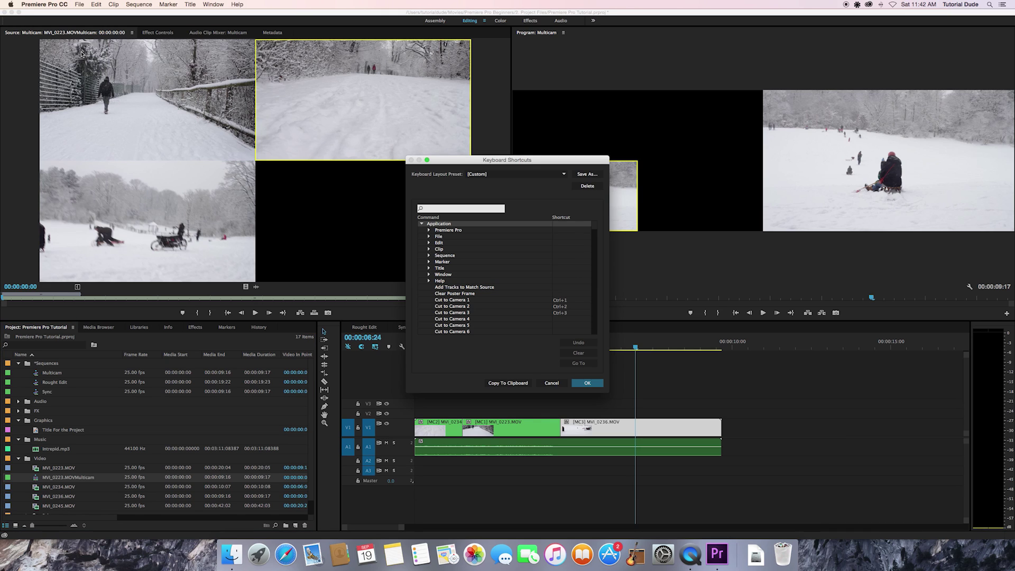
left_click(450, 209)
type("a")
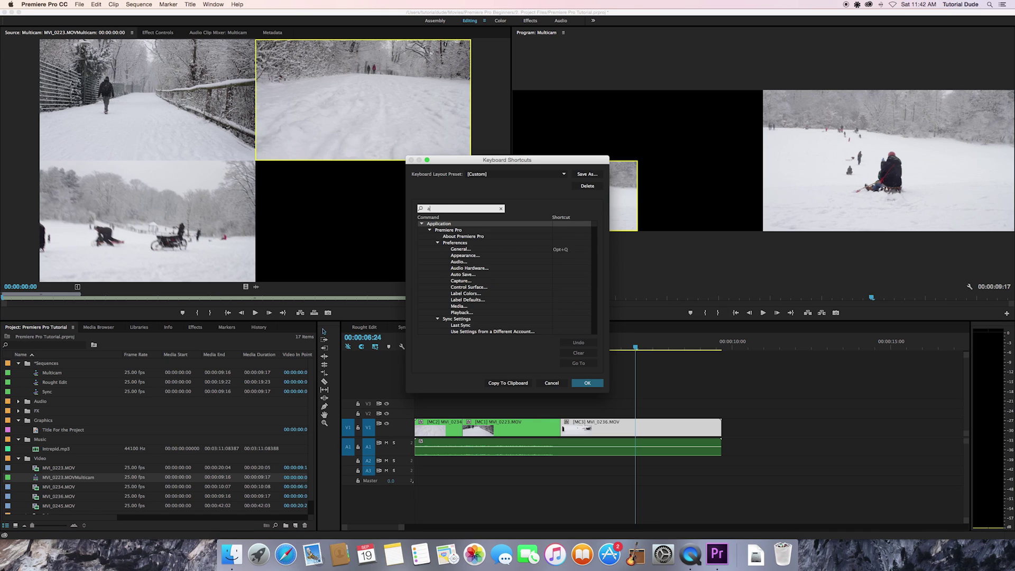
type("udio follo")
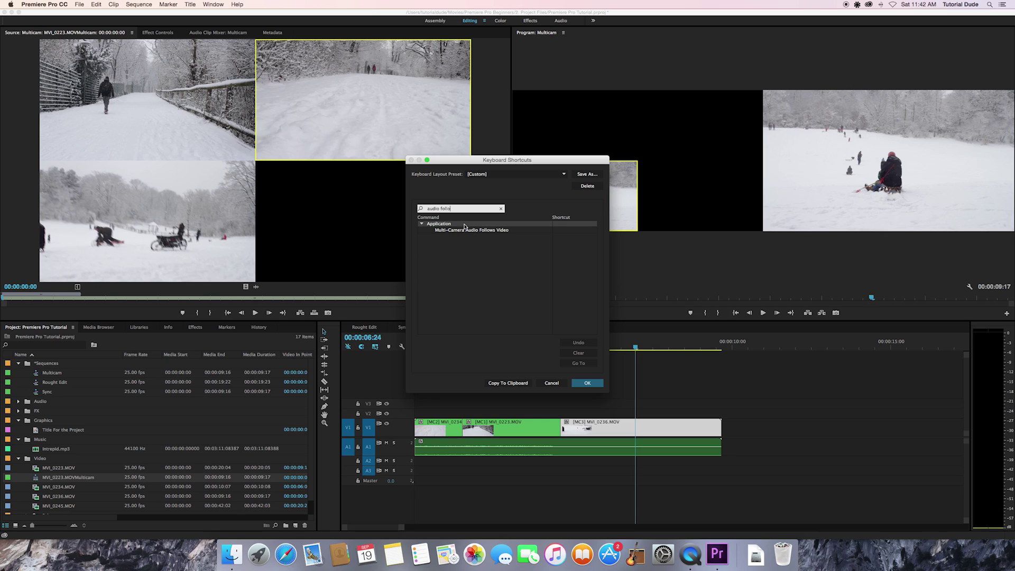
left_click(509, 231)
left_click(576, 231)
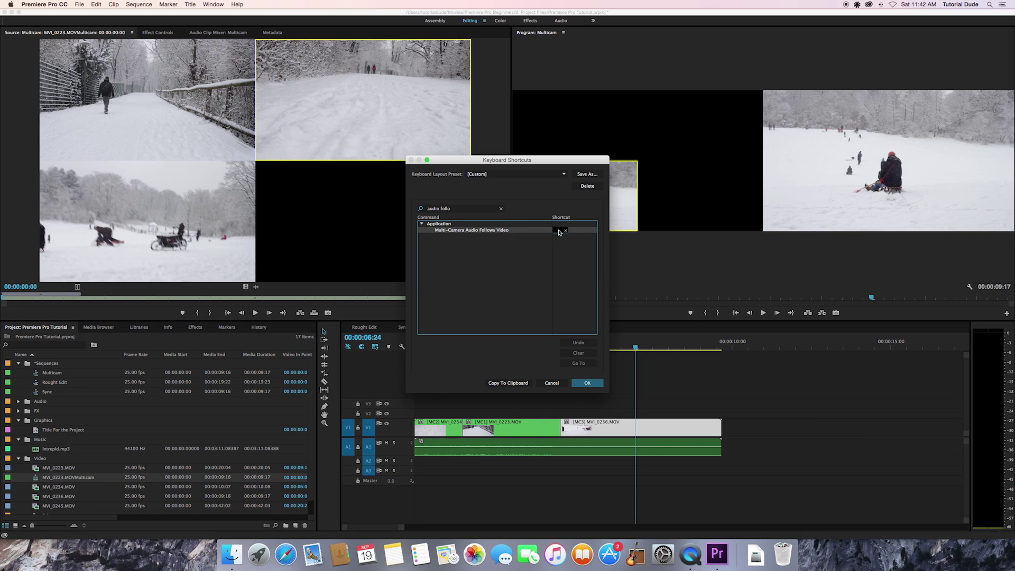
key("alt+super+a")
left_click(591, 384)
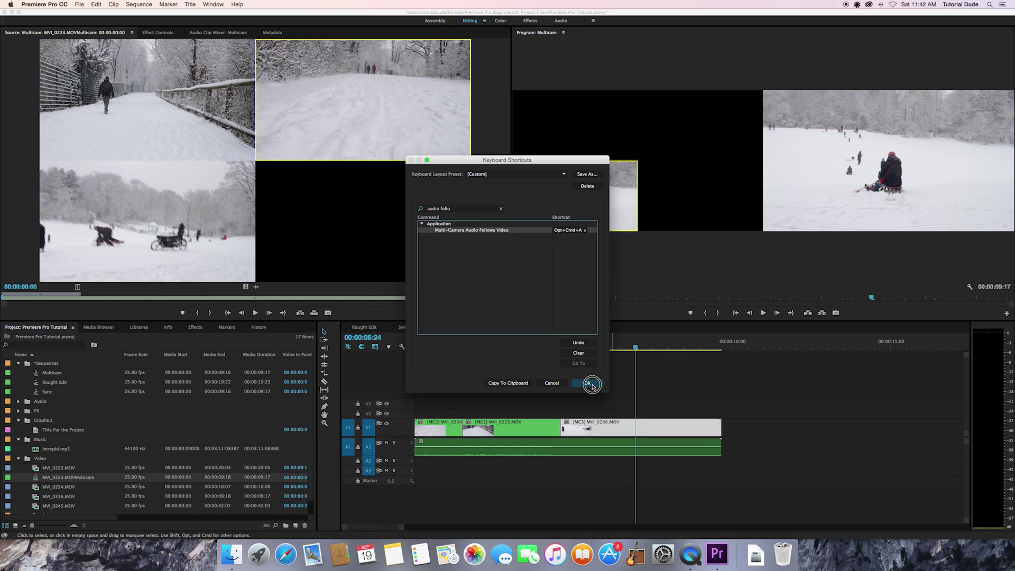
left_click(578, 390)
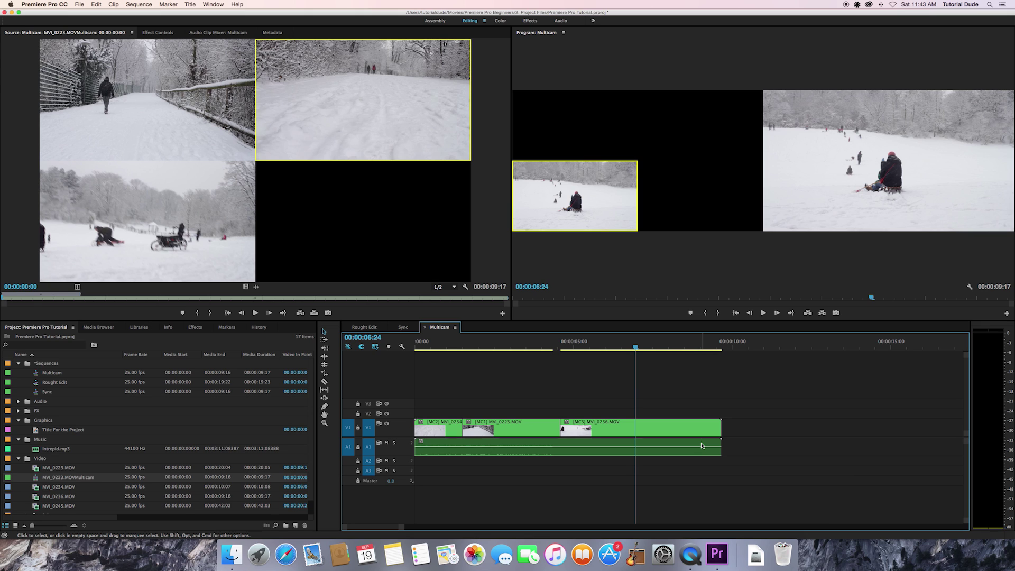
left_click(589, 452)
left_click_drag(448, 401, 583, 452)
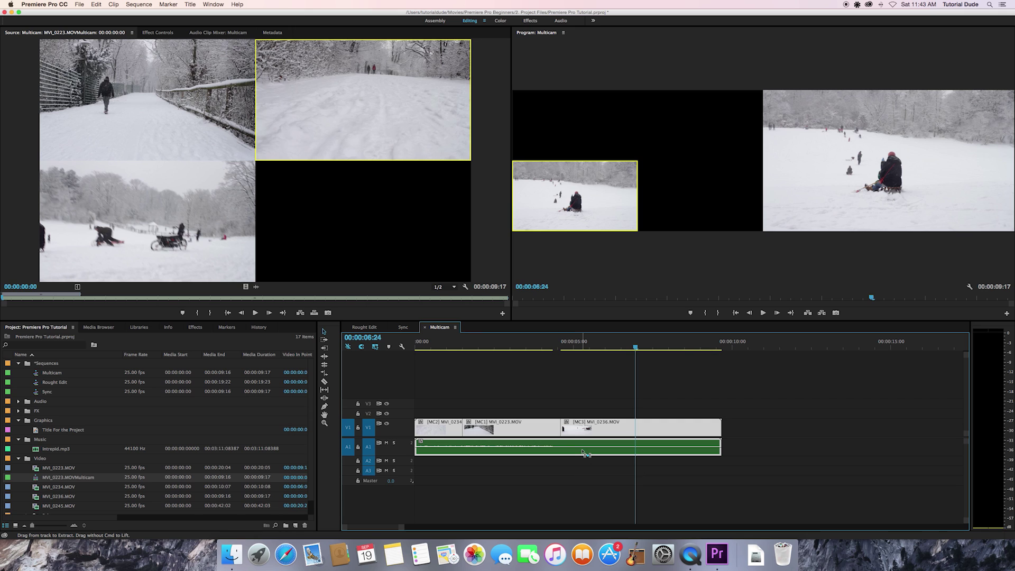
left_click(592, 389)
Step: Play the Multicam sequence from about 5.6 s, cut live to camera 1 at about 6.8 s, stop at 00:00:08:01, and return the playhead to 00:00:07:00
left_click(594, 346)
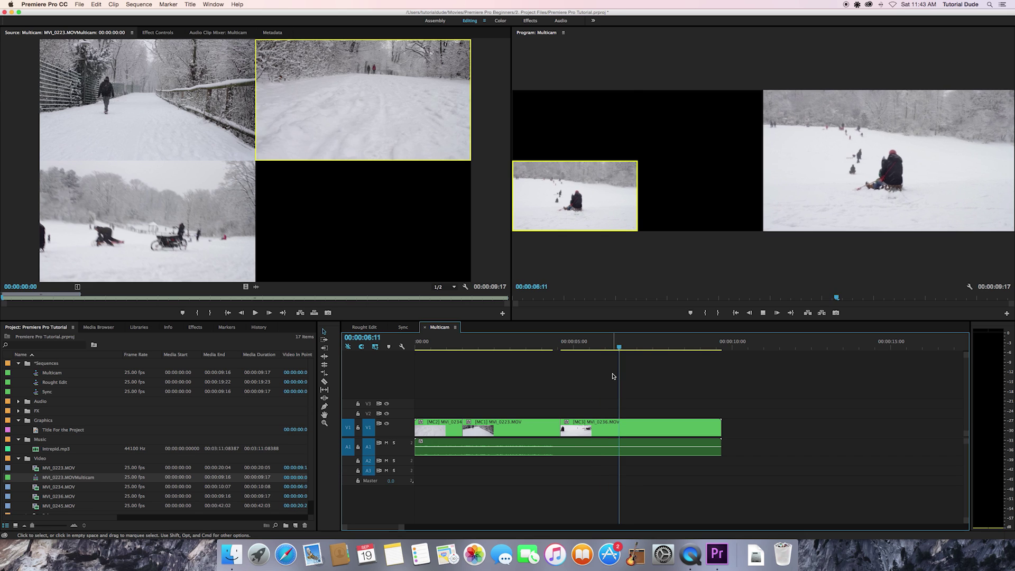
key("1")
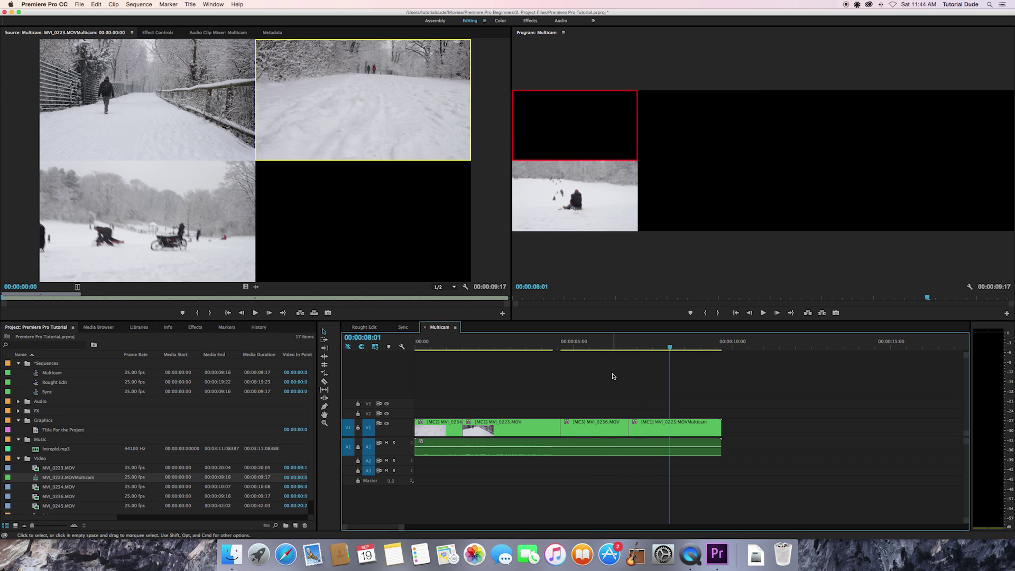
key("space")
left_click(696, 396)
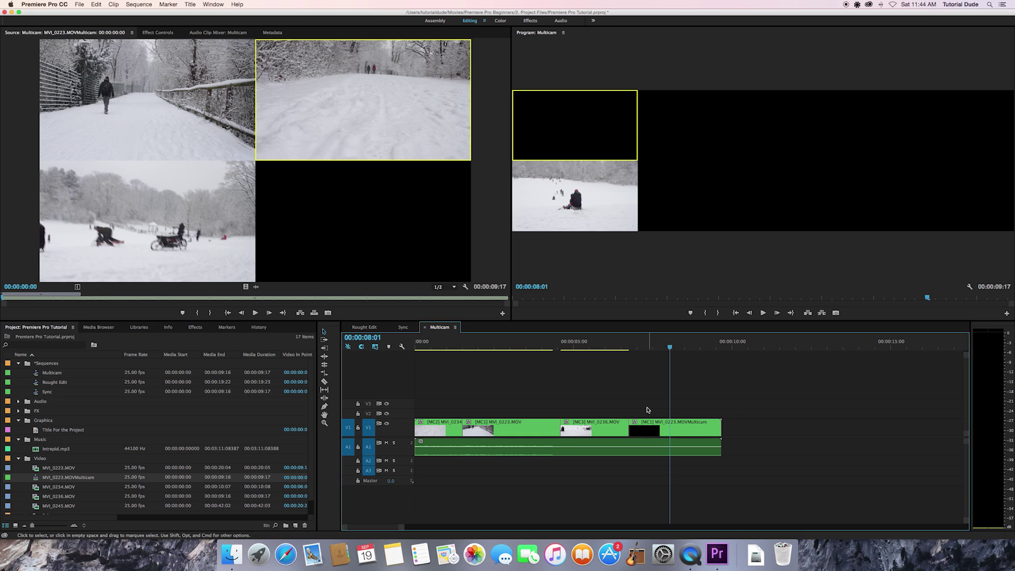
left_click(637, 341)
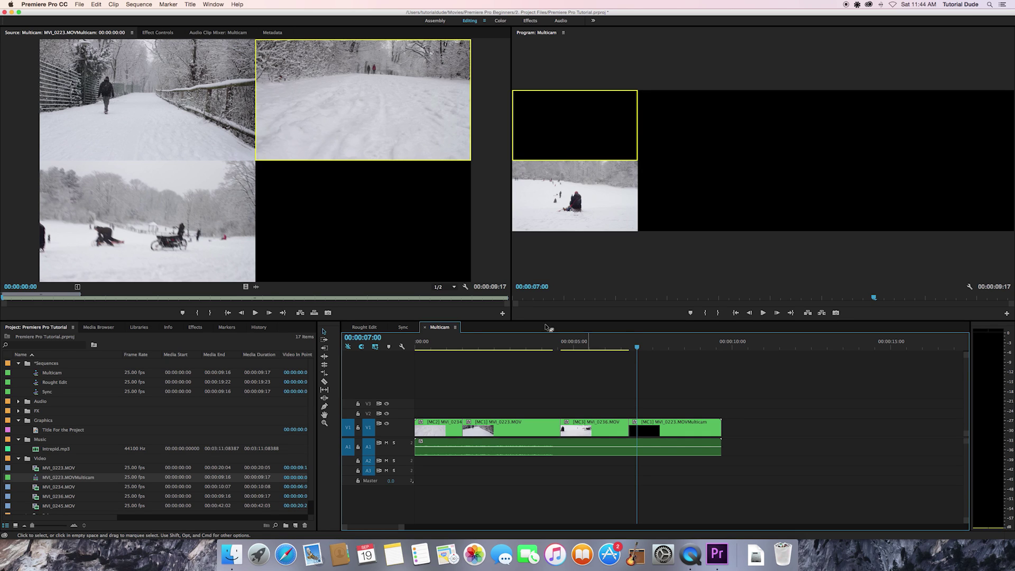
Step: In the Rought Edit sequence, place MVI_0236.MOV on Video 1 and Audio 1 at about 25 s, after the last clip
left_click(364, 328)
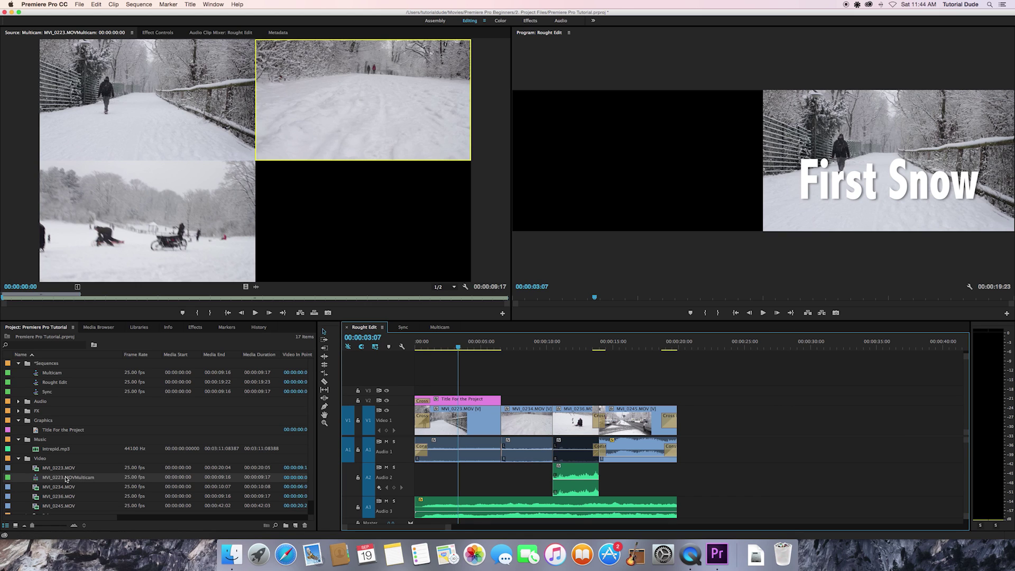
left_click(36, 488)
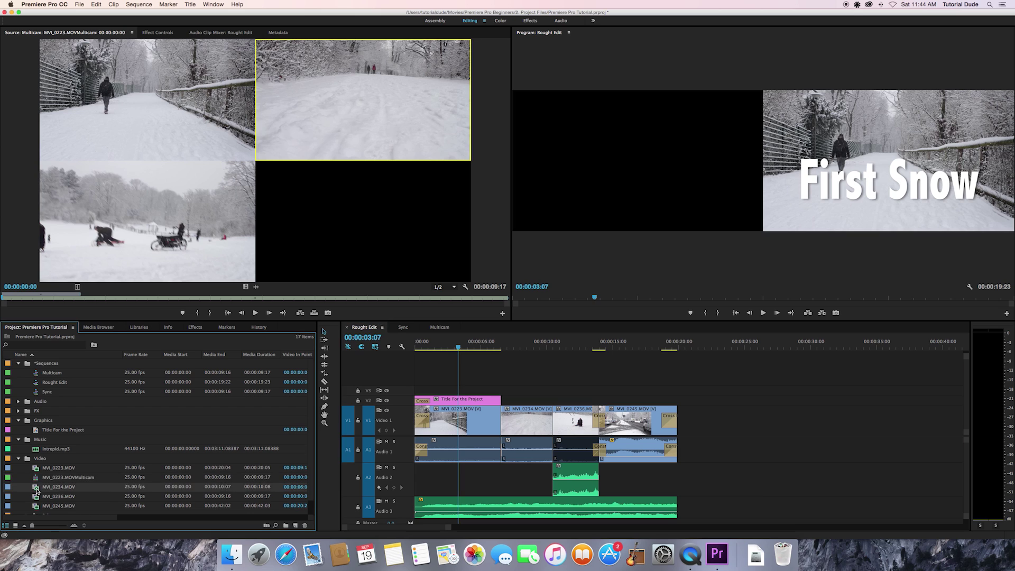
left_click(36, 469)
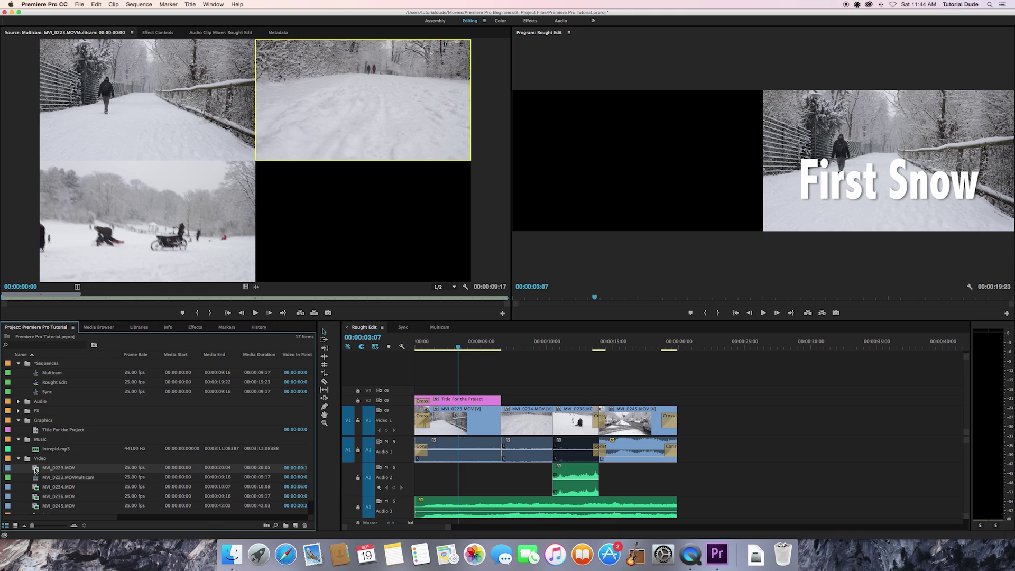
left_click_drag(36, 470, 120, 486)
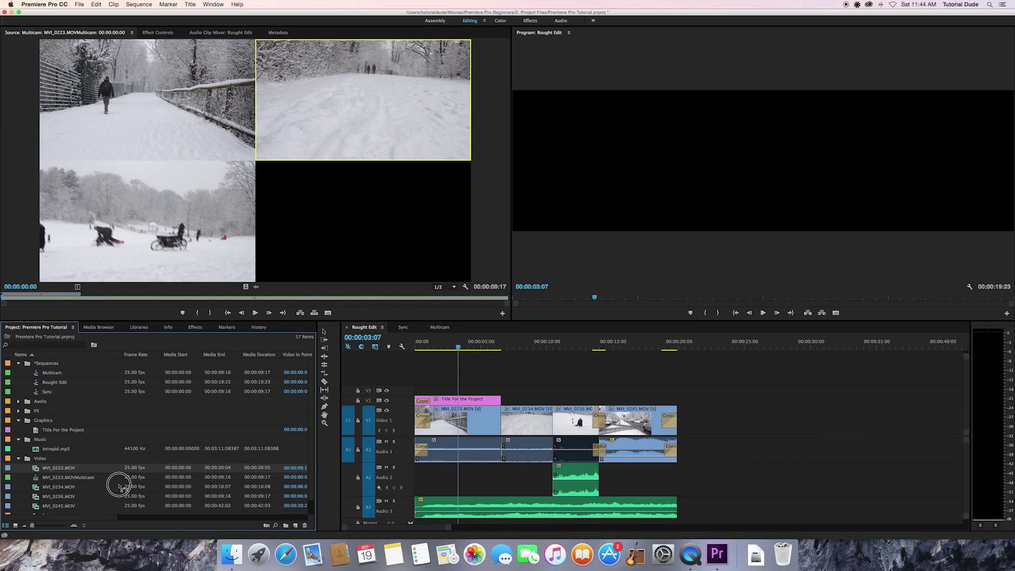
left_click(52, 498)
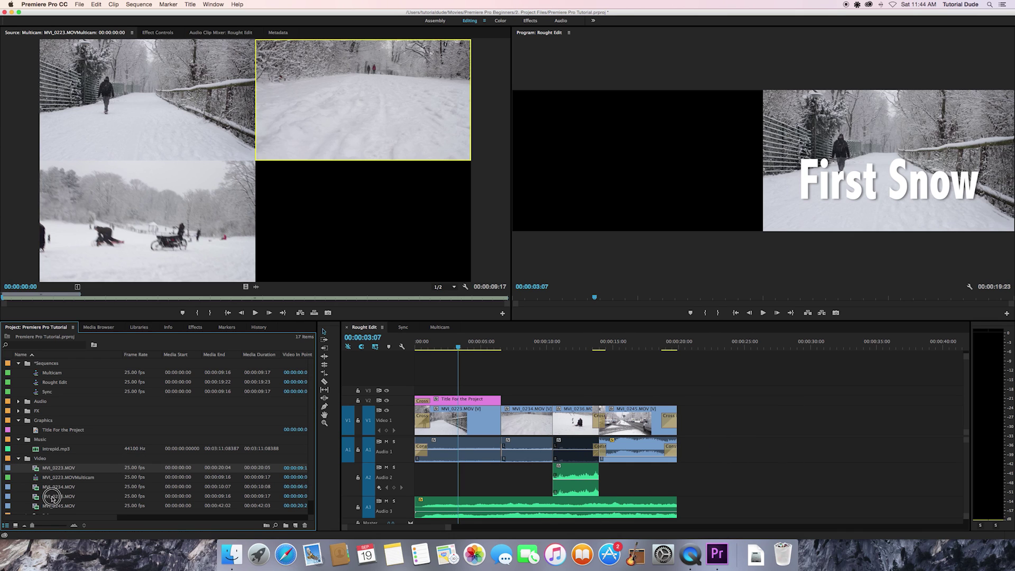
left_click_drag(52, 498, 754, 427)
Step: Split the newly added MVI_0236.MOV clip at 00:00:30:18 and delete the part before the cut without closing the gap
left_click(768, 347)
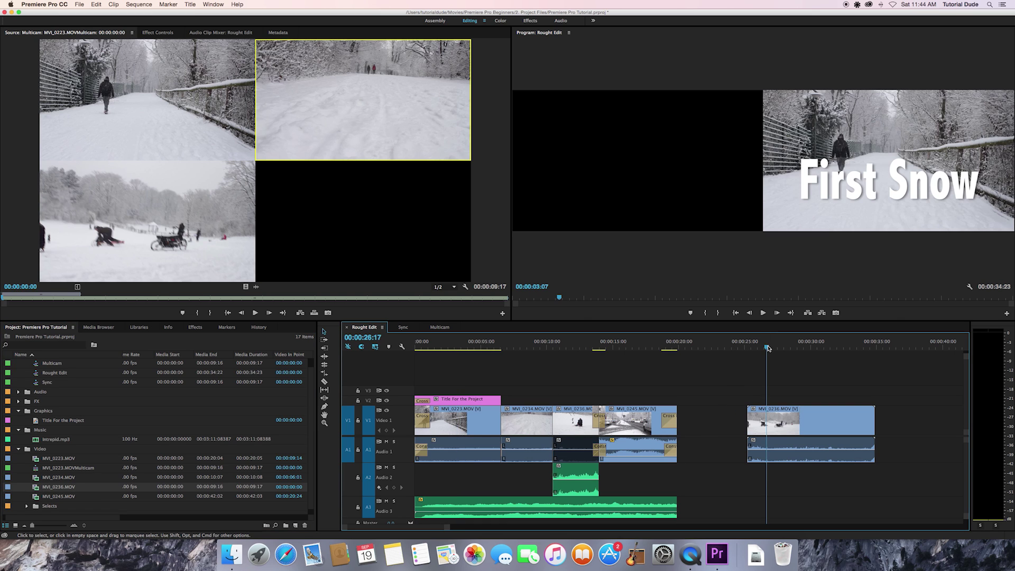
scroll(767, 359, "right", 2)
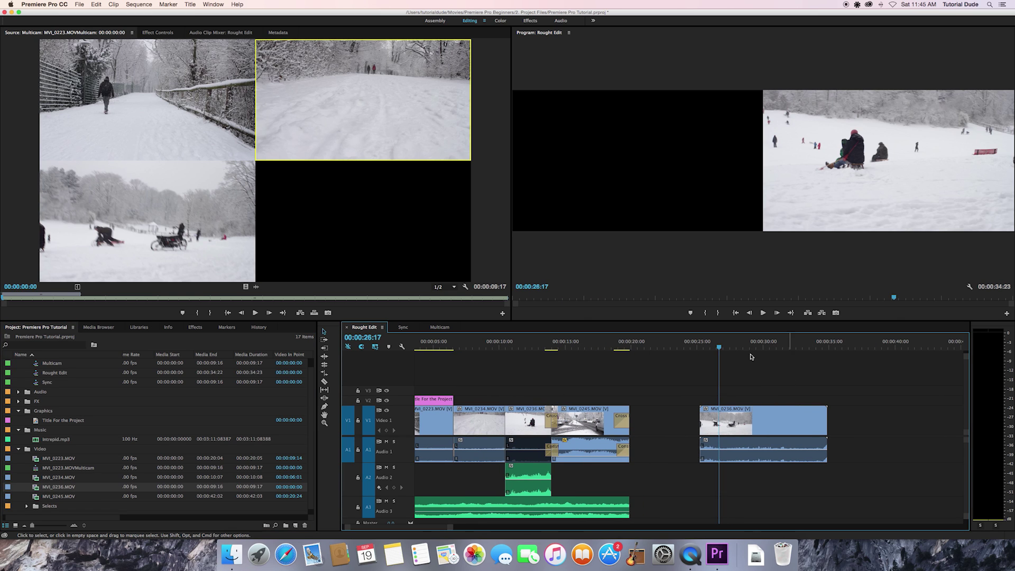
left_click(726, 347)
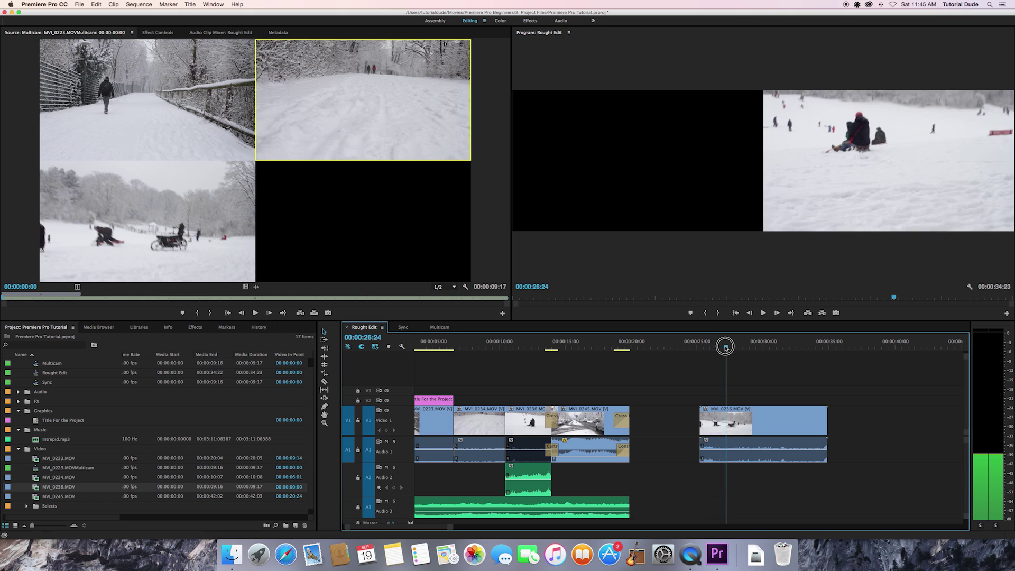
left_click_drag(726, 347, 737, 479)
key("super+k")
key("Delete")
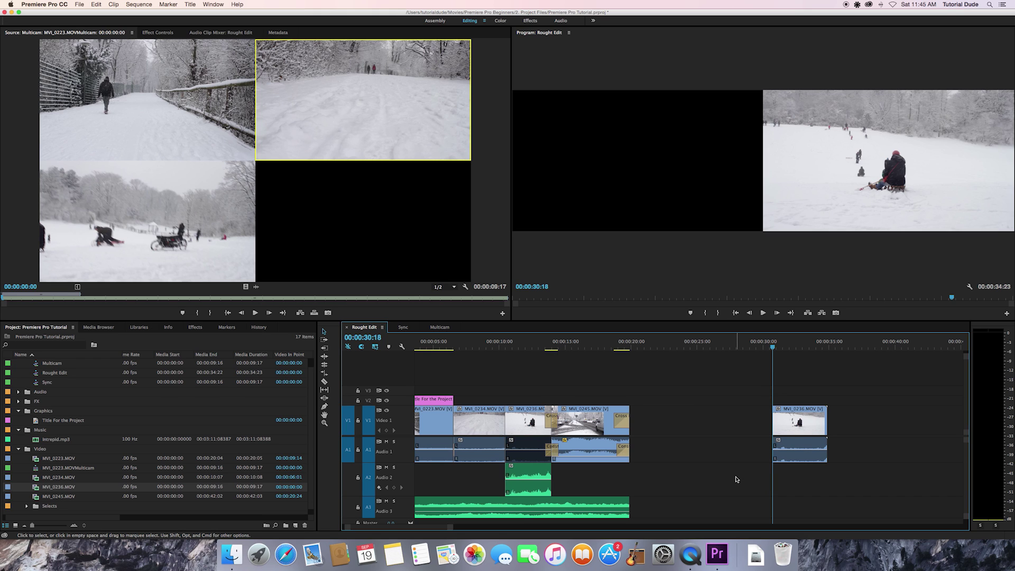
Step: Play the remaining MVI_0236.MOV clip to find its end point, and trim its end back to 00:00:34:03
key("space")
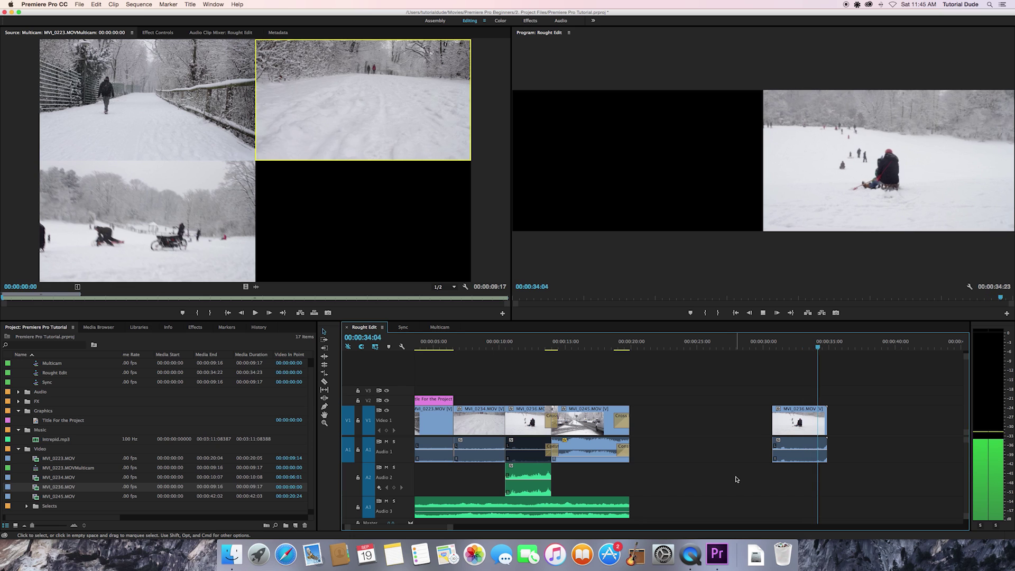
key("space")
left_click(819, 344)
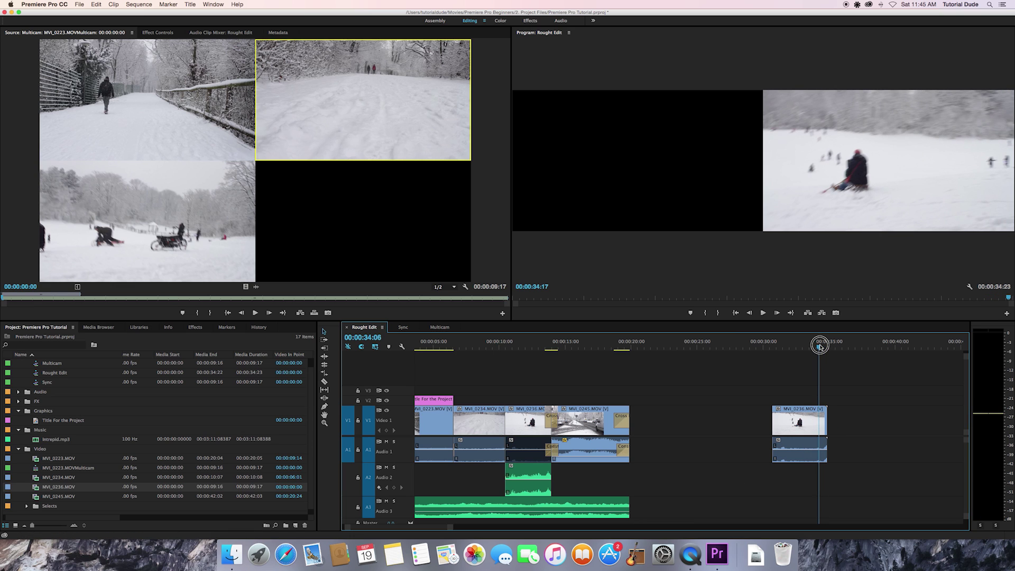
left_click(821, 394)
left_click_drag(821, 394, 834, 451)
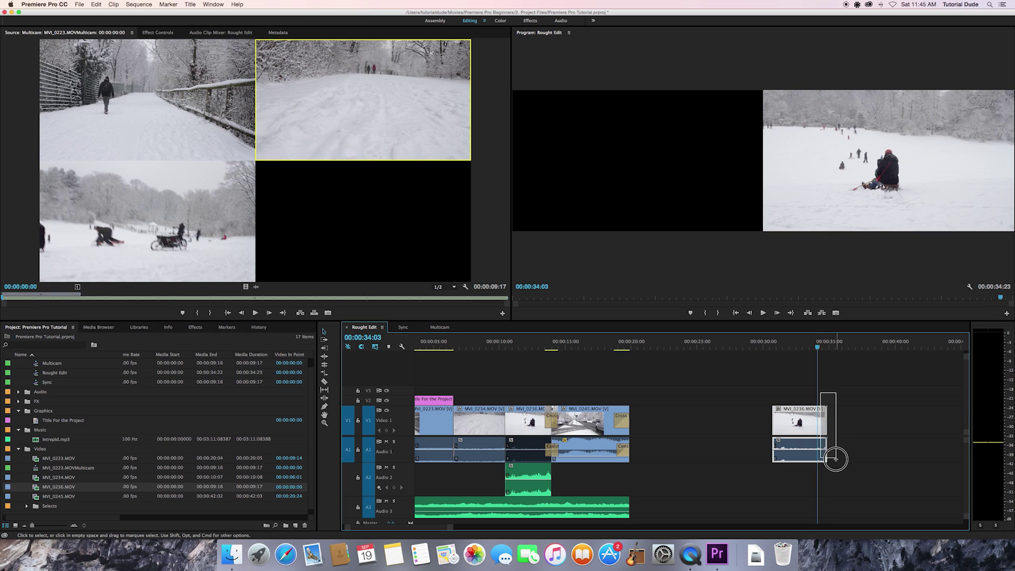
left_click(827, 434)
left_click_drag(827, 434, 818, 434)
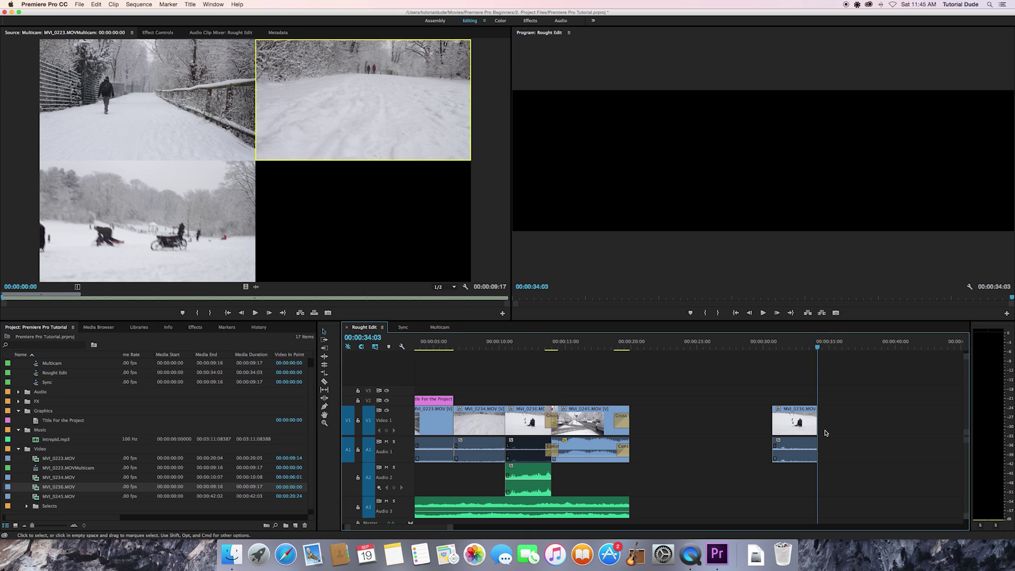
Step: Slow the trimmed MVI_0236.MOV clip at the end of the sequence by setting its duration to 00:00:06:00, 56.66% speed
left_click(786, 344)
left_click(797, 428)
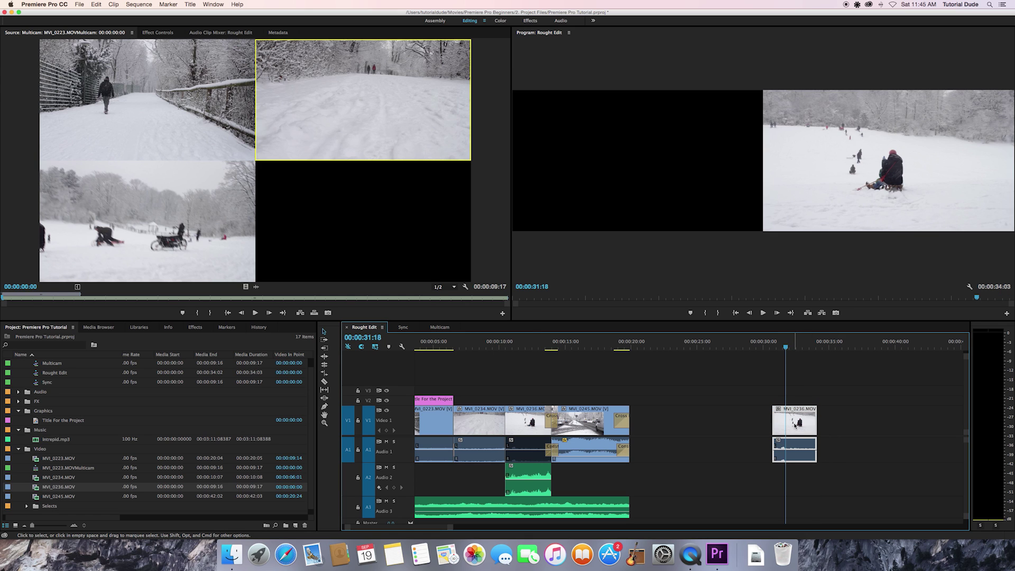
right_click(797, 422)
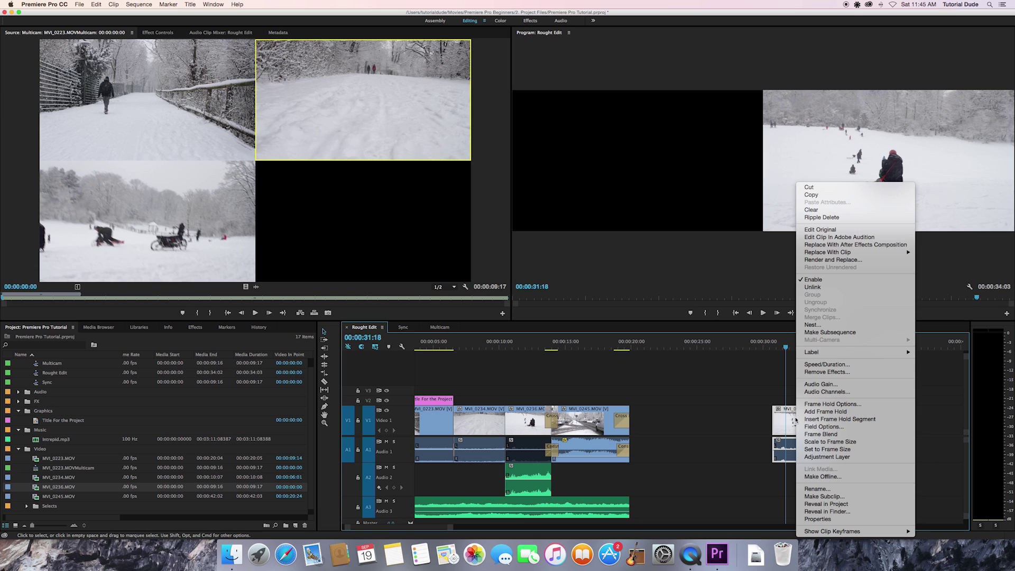
left_click(819, 365)
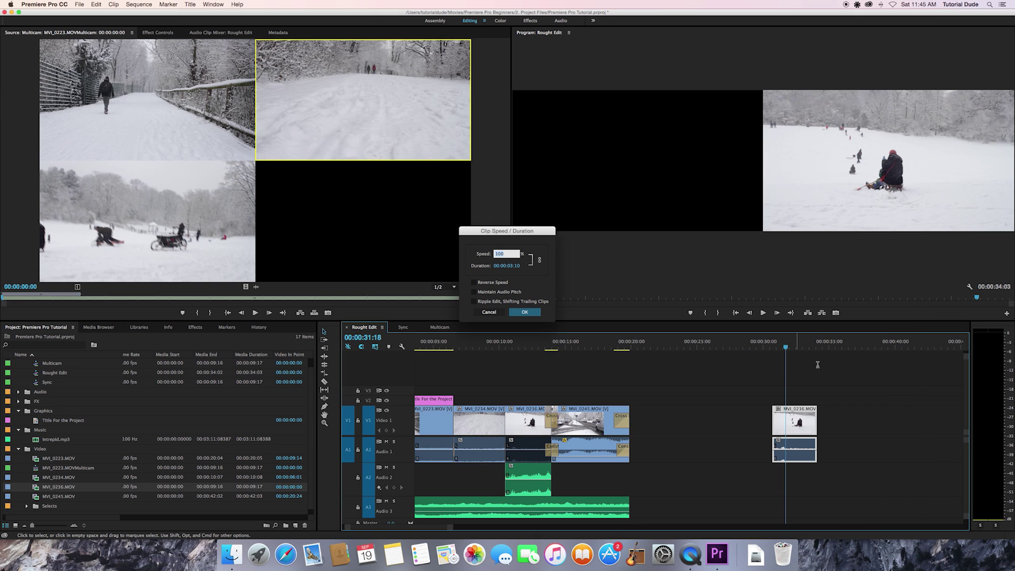
left_click_drag(541, 232, 597, 202)
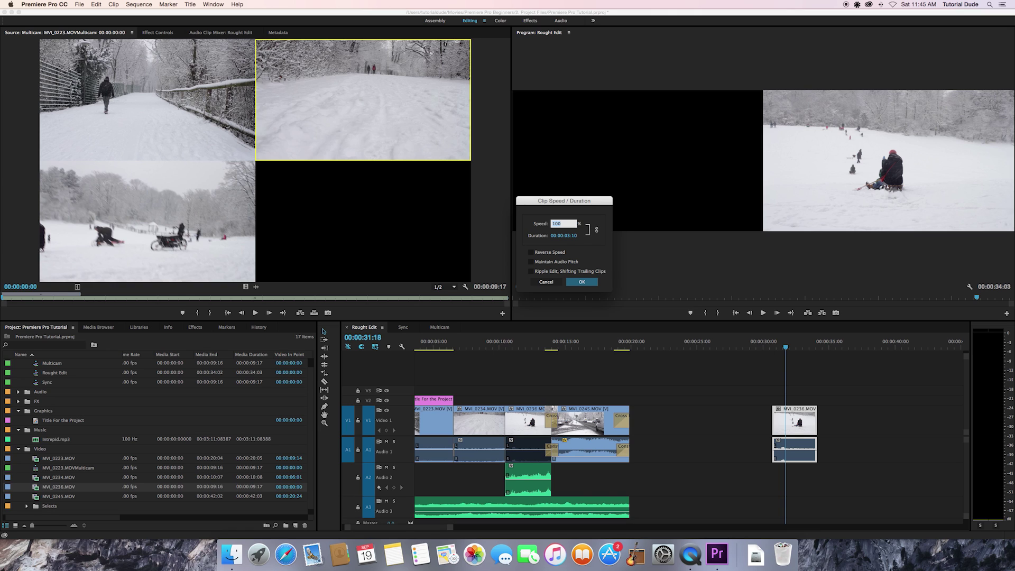
type("20")
key("super+a")
type("50")
left_click_drag(574, 236, 575, 239)
left_click(575, 239)
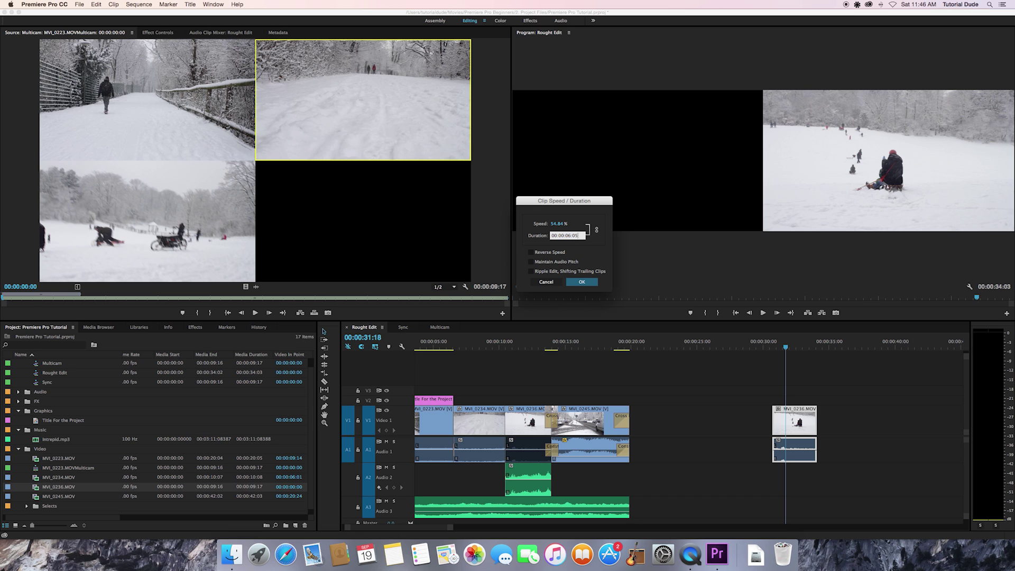
key("Return")
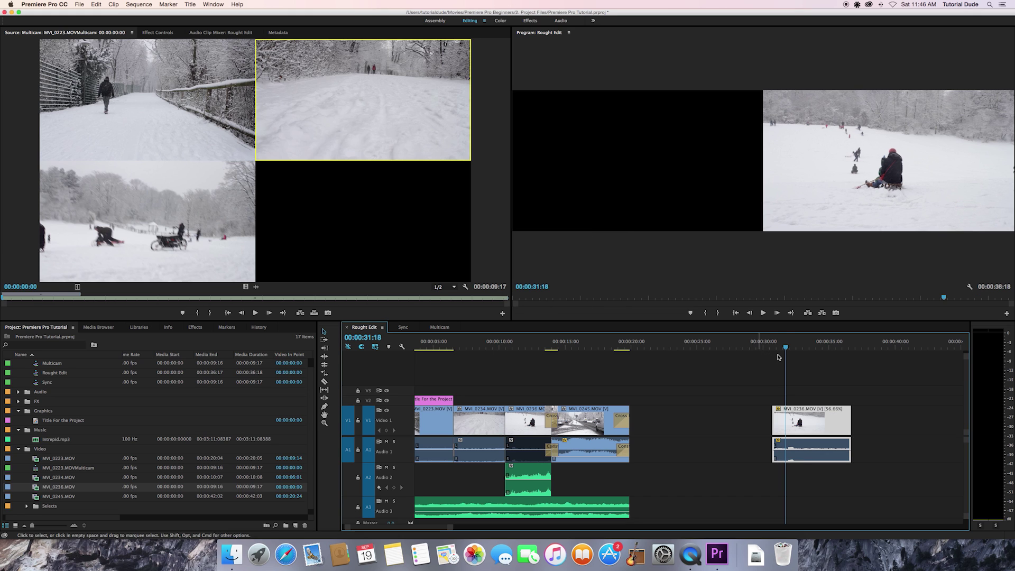
Step: Examine the linked speed and duration settings of the slowed MVI_0236.MOV clip and close them without applying anything
right_click(834, 429)
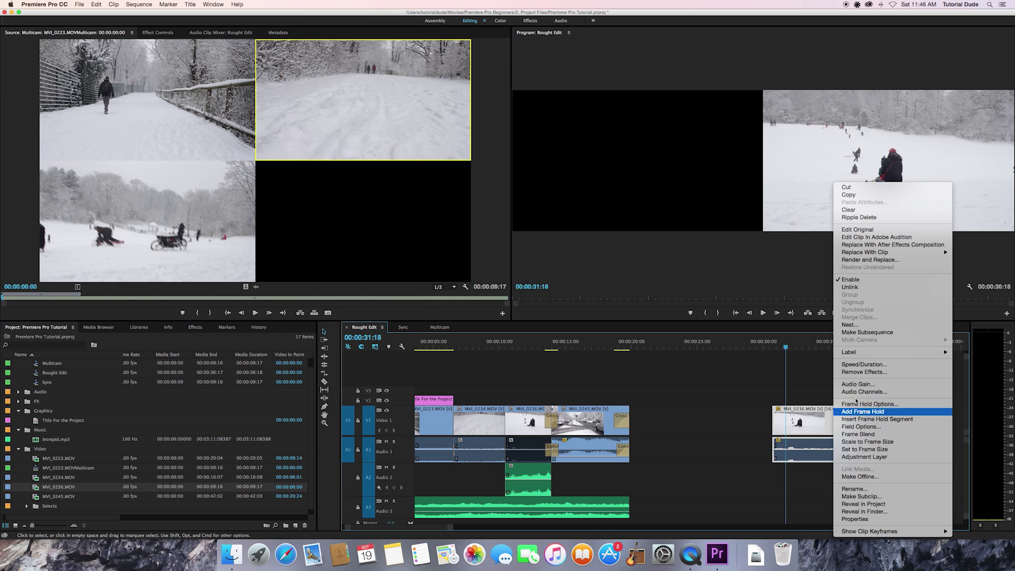
left_click(790, 384)
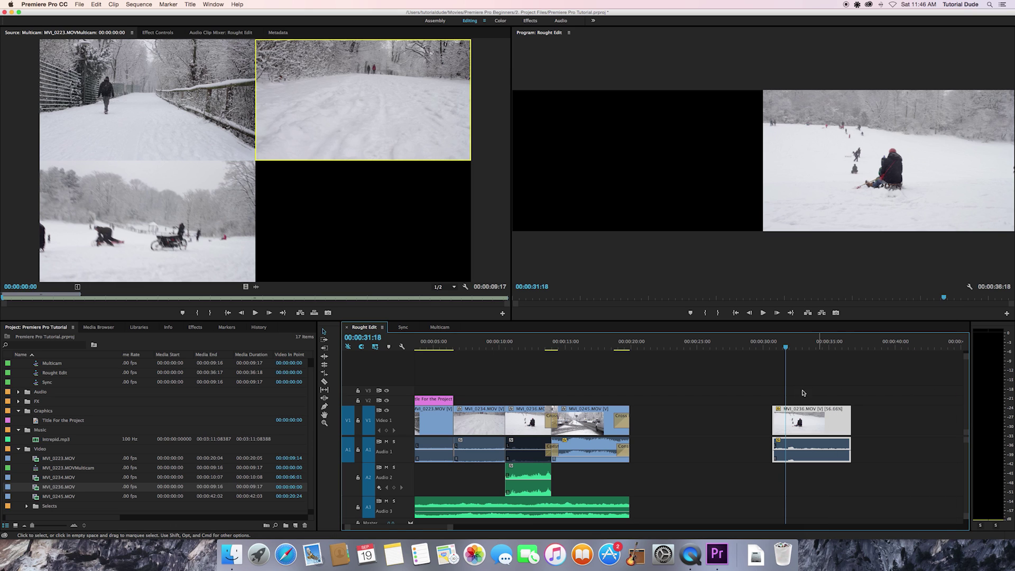
right_click(836, 423)
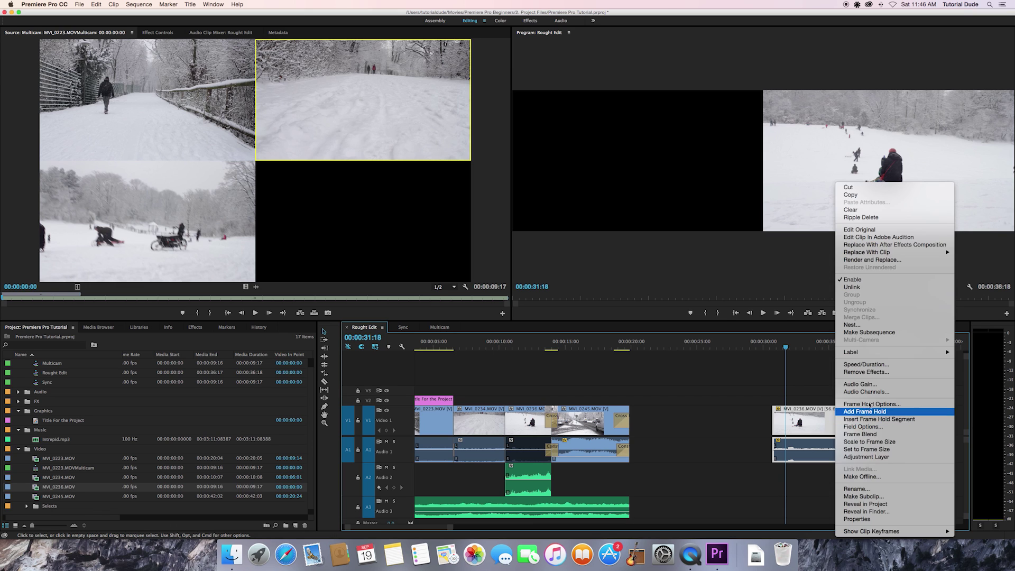
left_click(868, 365)
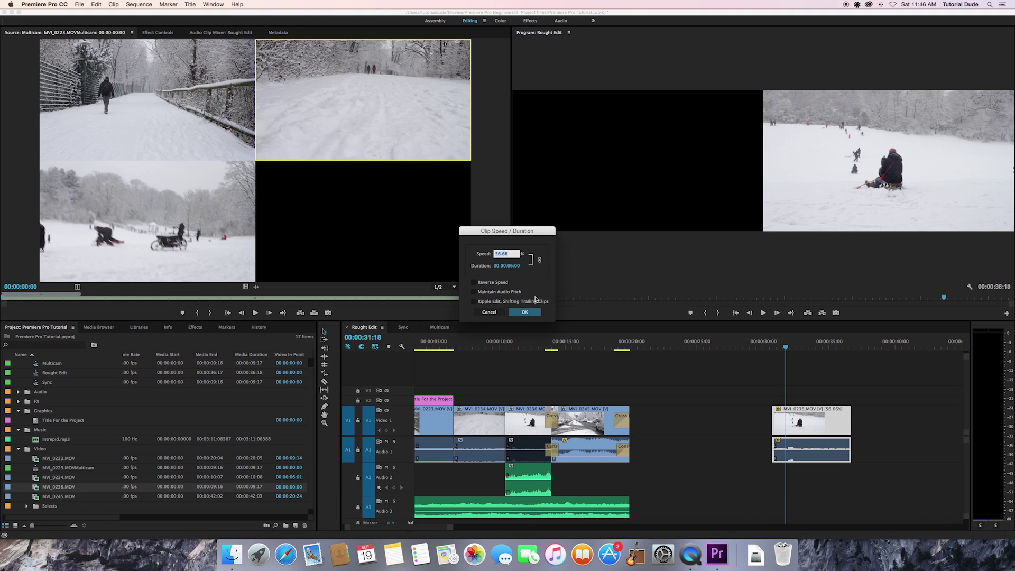
left_click_drag(525, 231, 532, 195)
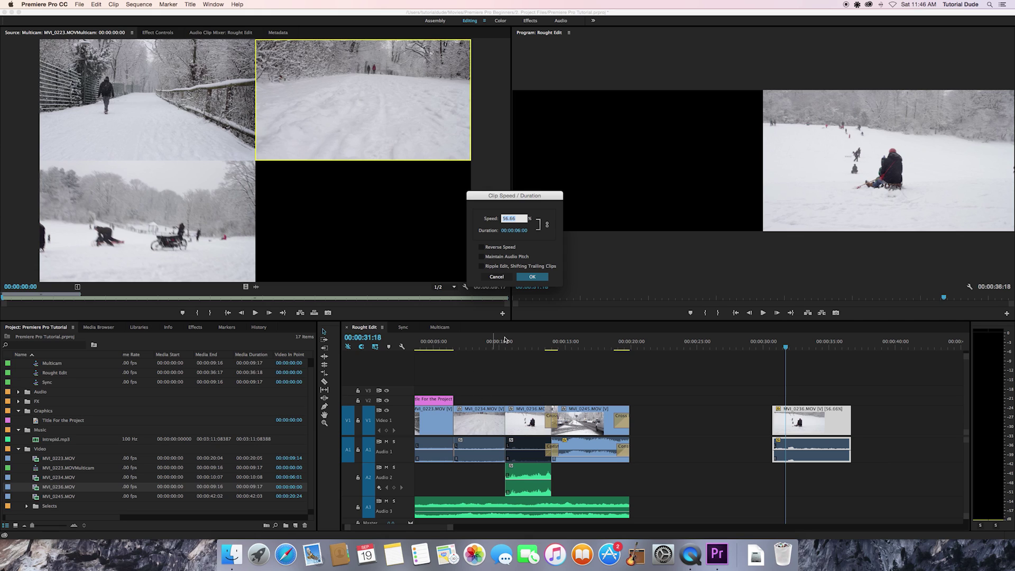
left_click(497, 278)
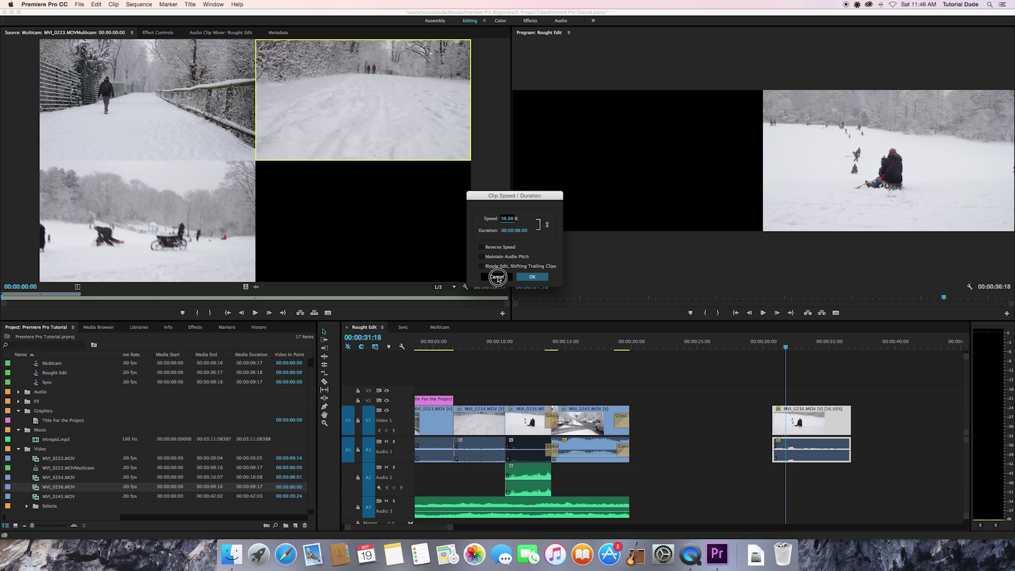
Step: Try slowing MVI_0234.MOV to 75.38% speed with Ripple Edit shifting the trailing clips, and undo that speed change
left_click(473, 429)
right_click(481, 422)
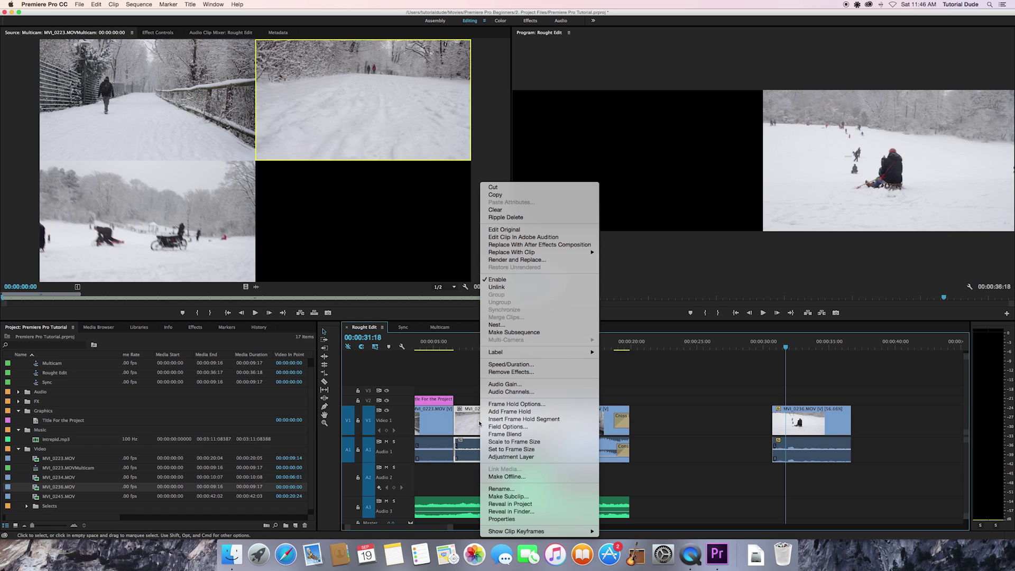
left_click(511, 365)
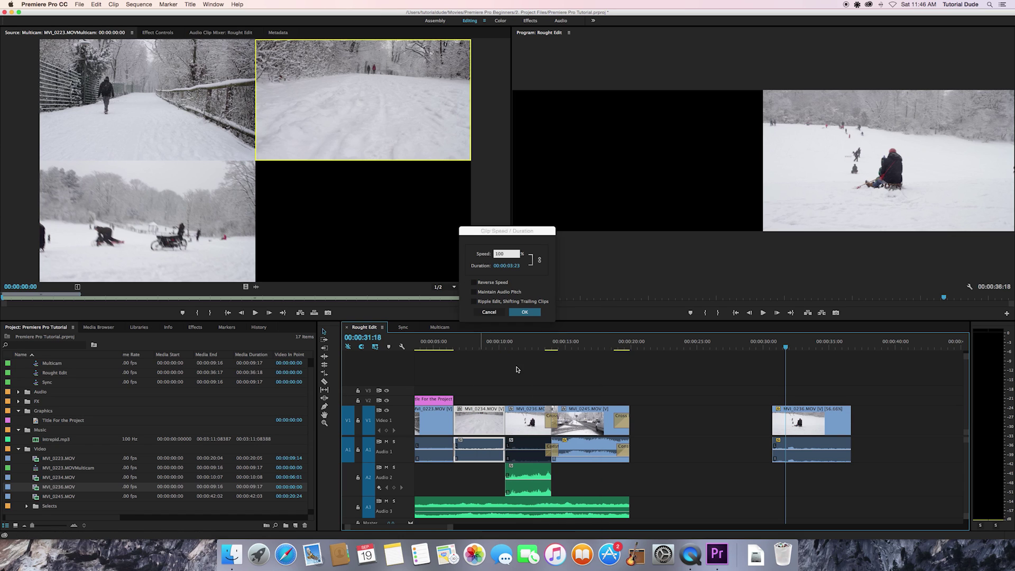
left_click_drag(500, 265, 508, 271)
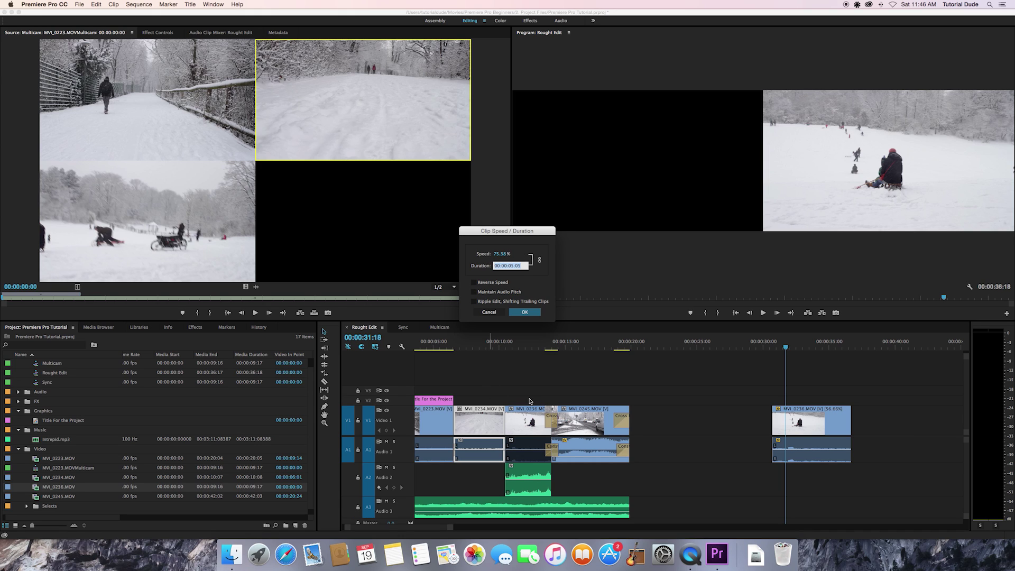
left_click(491, 303)
left_click(525, 313)
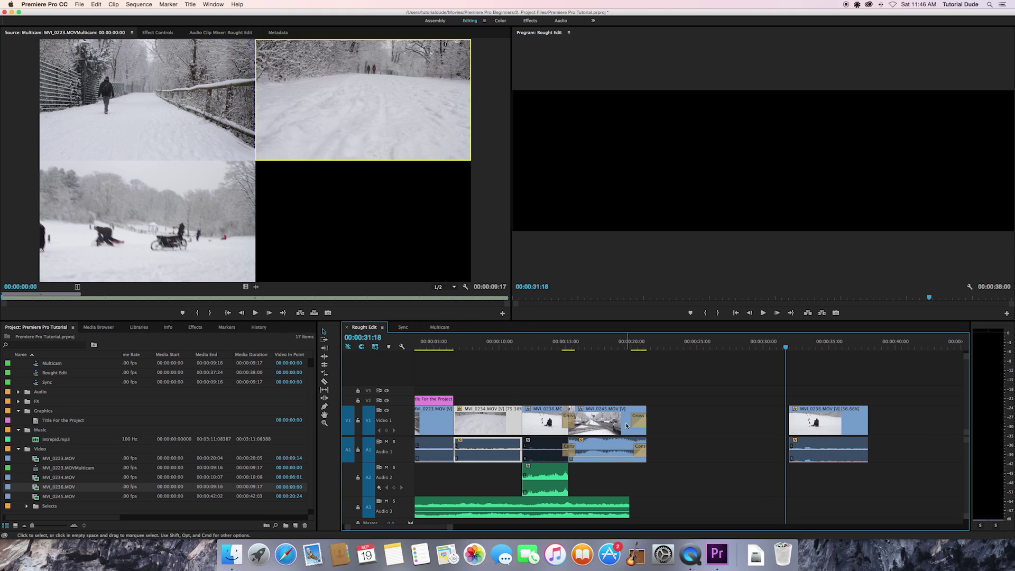
key("super+z")
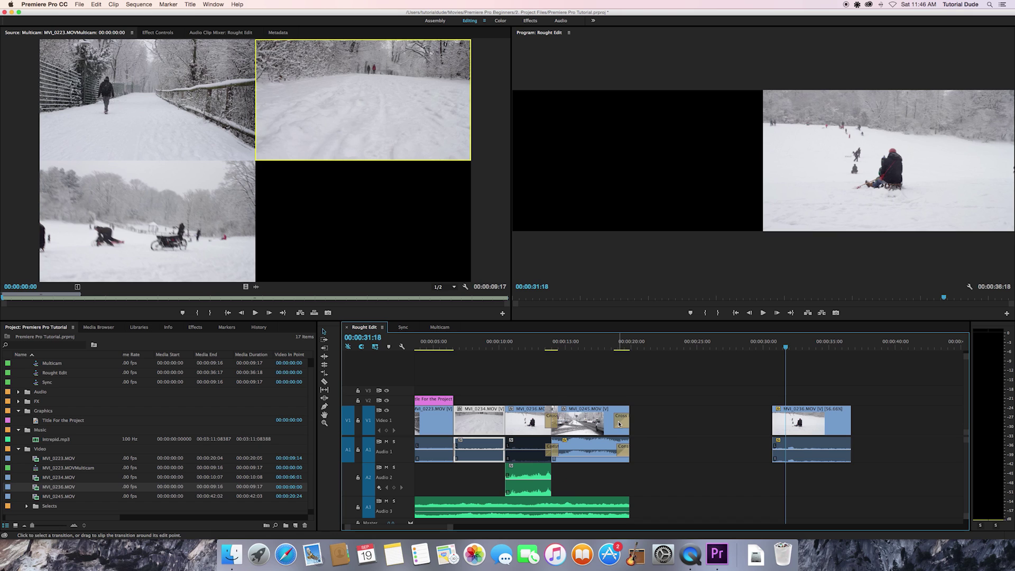
Step: Play the slowed MVI_0236.MOV clip through to its end, and return the playhead to 00:00:31:00
left_click(815, 422)
right_click(813, 420)
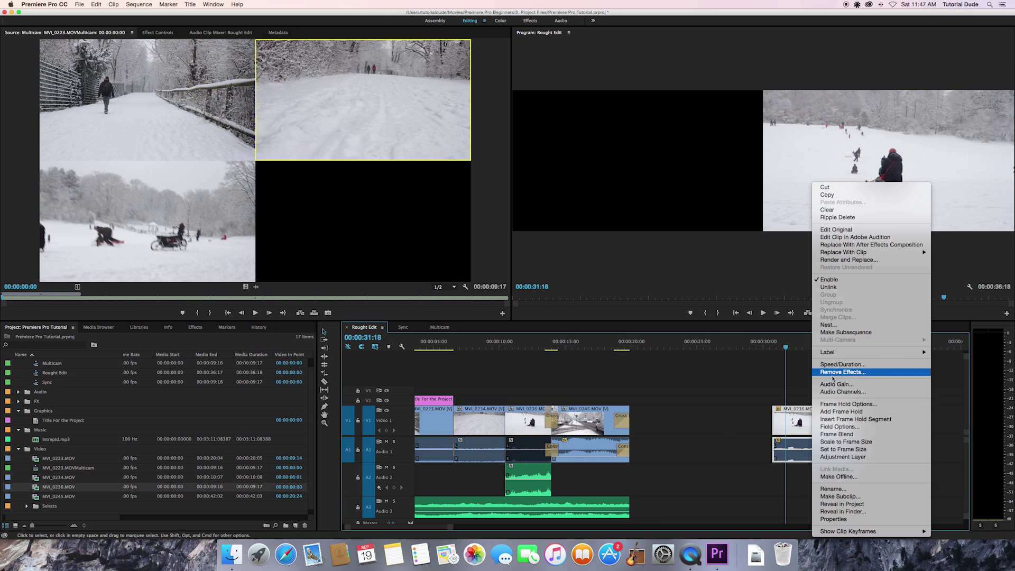
left_click(777, 349)
key("space")
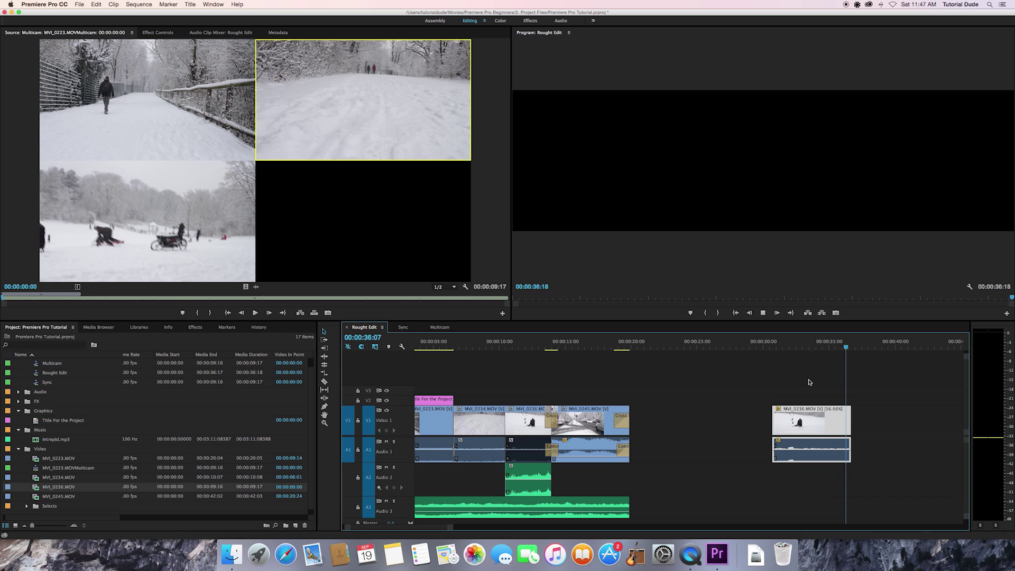
left_click(783, 346)
left_click_drag(778, 346, 776, 347)
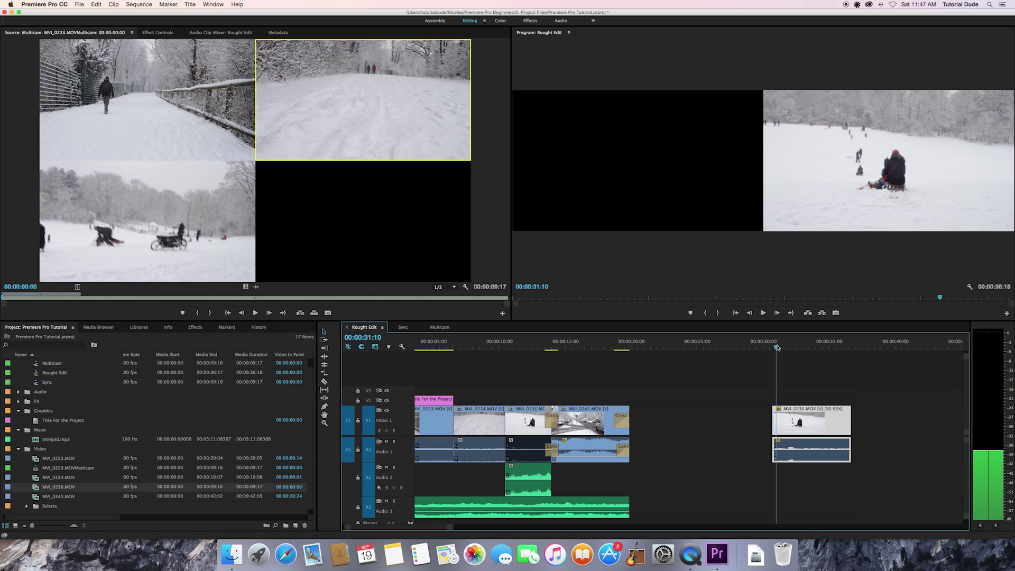
right_click(820, 423)
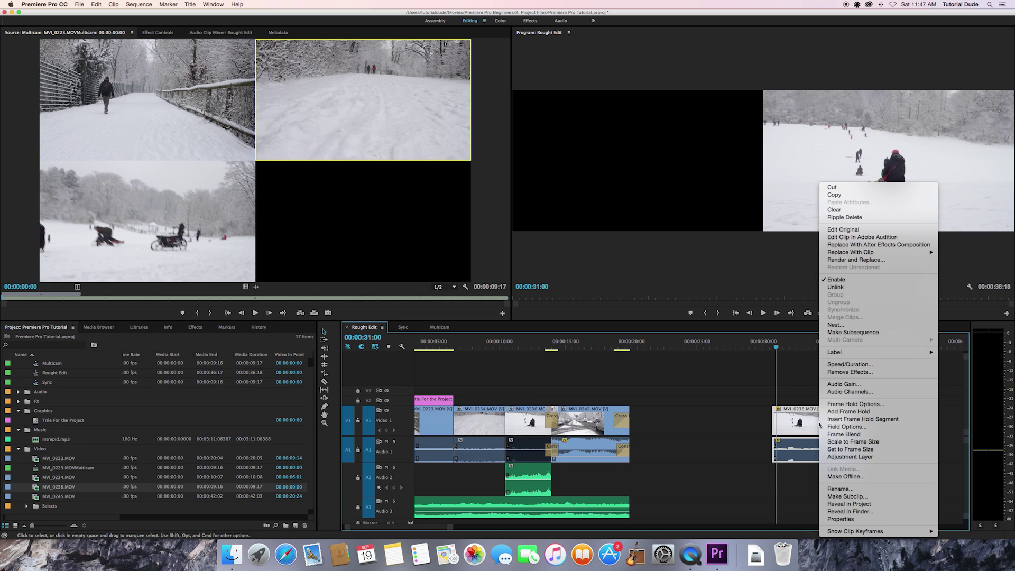
left_click(850, 364)
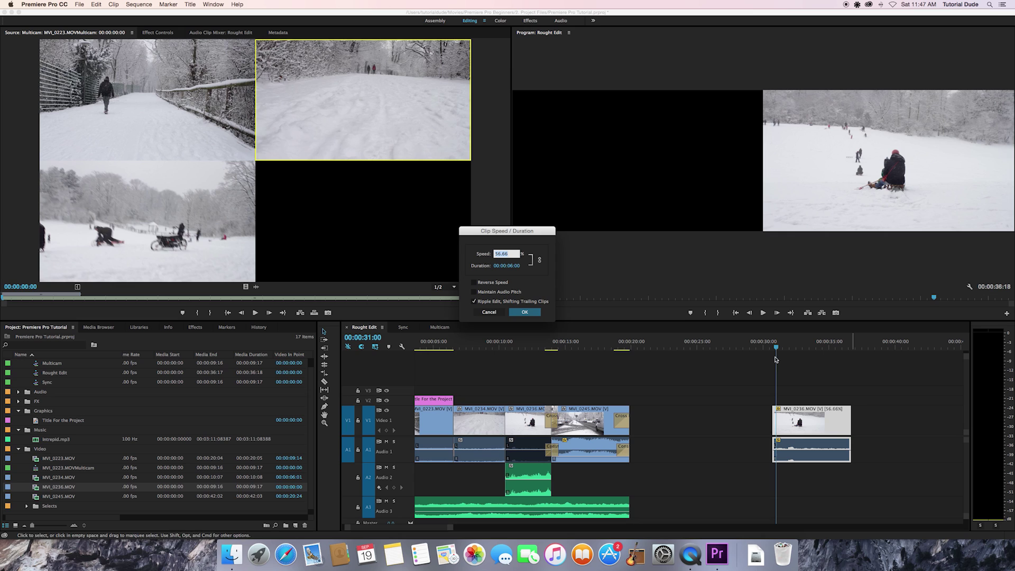
left_click(519, 302)
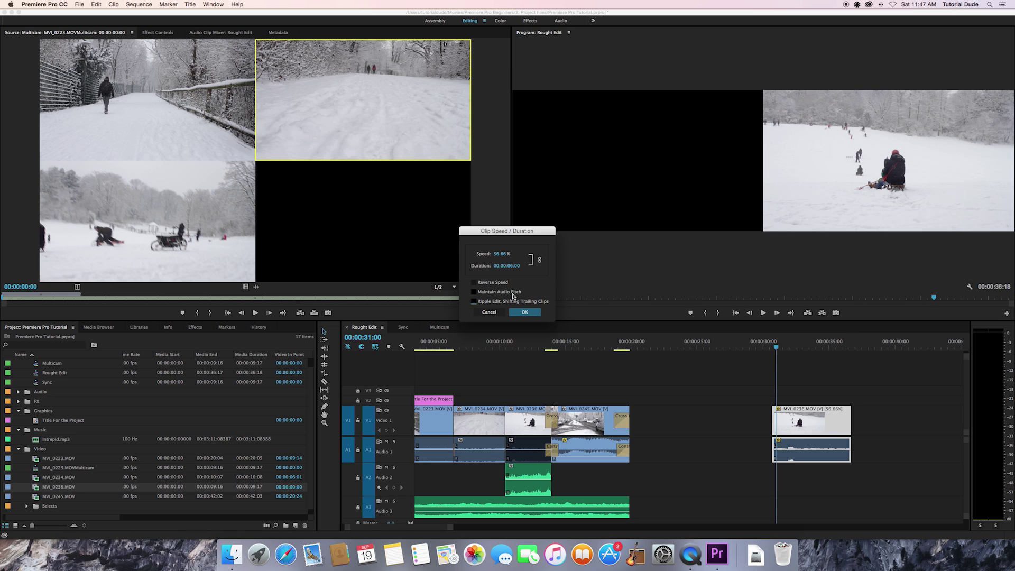
left_click(489, 312)
Step: Delete the slowed MVI_0236.MOV clip with its audio from the end of the Rought Edit sequence
left_click_drag(796, 377, 828, 490)
key("Delete")
Step: Play the MVI_0245.MOV clip from about 14 s, stop at 00:00:16:14, and save the project
left_click(592, 427)
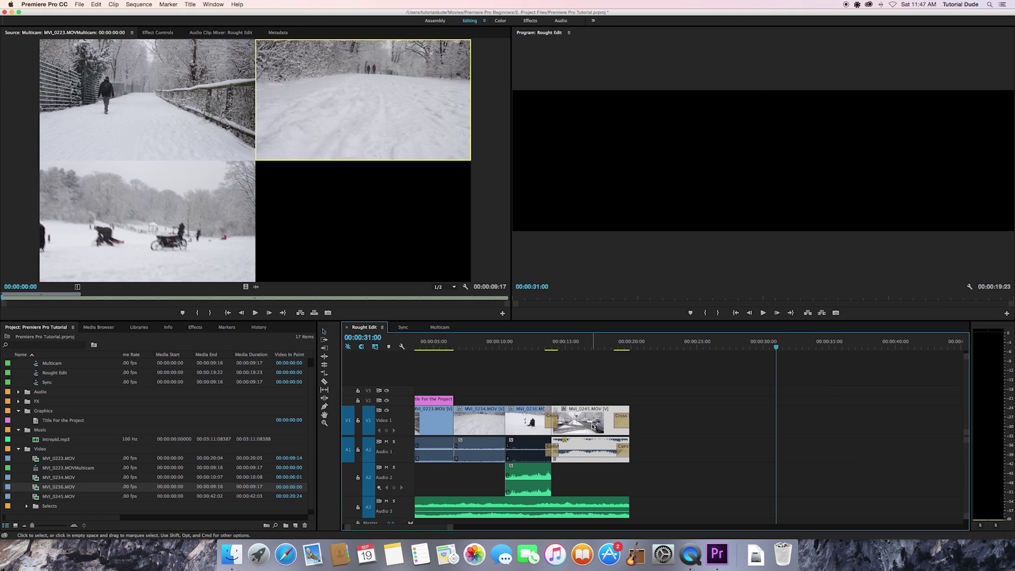
left_click(582, 348)
left_click(552, 347)
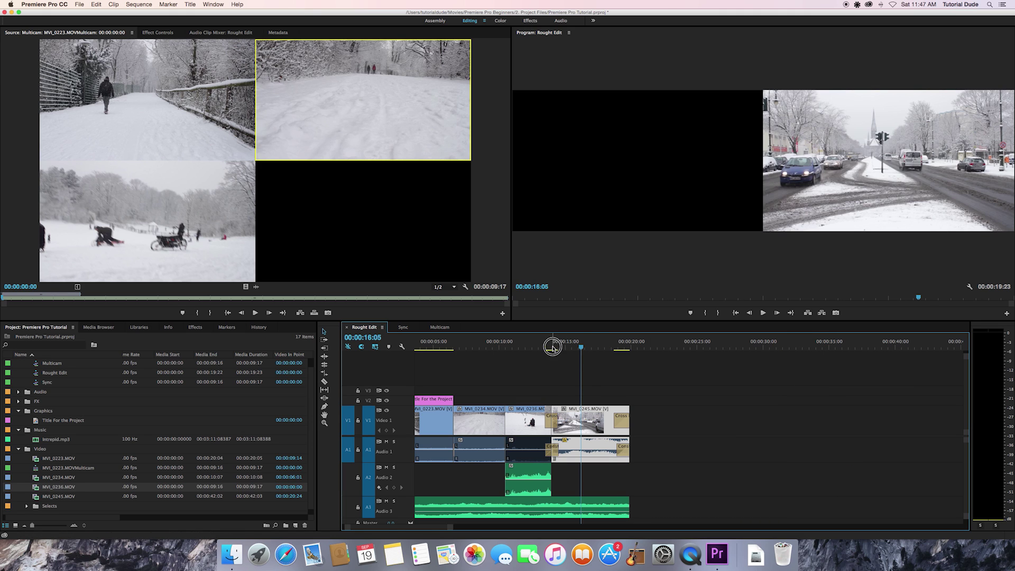
mouse_move(575, 463)
left_mouse_down()
mouse_move(574, 455)
mouse_move(575, 472)
left_mouse_up()
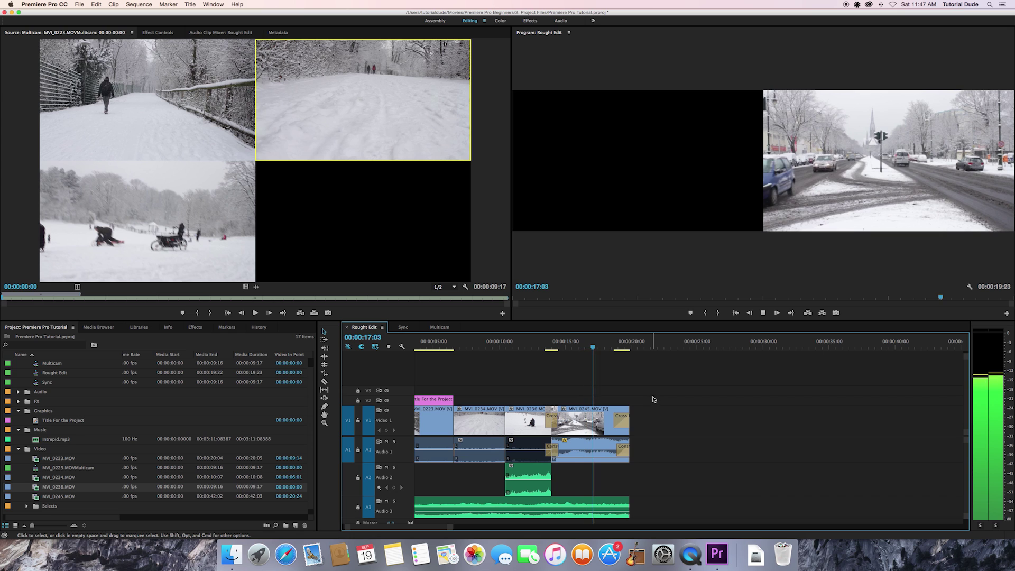
mouse_move(570, 344)
left_mouse_down()
mouse_move(614, 348)
mouse_move(559, 347)
left_mouse_up()
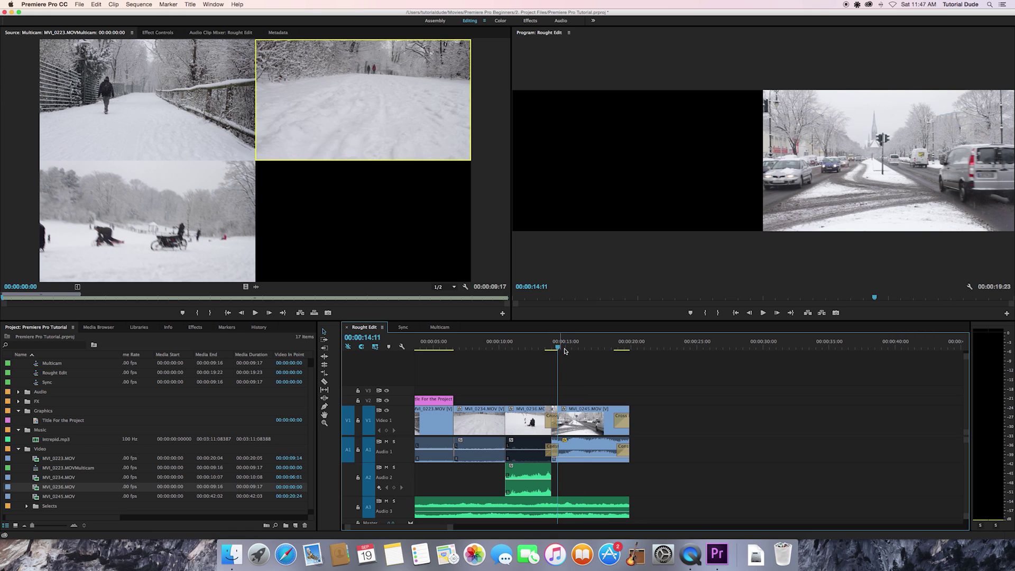
left_click_drag(557, 348, 565, 349)
key("space")
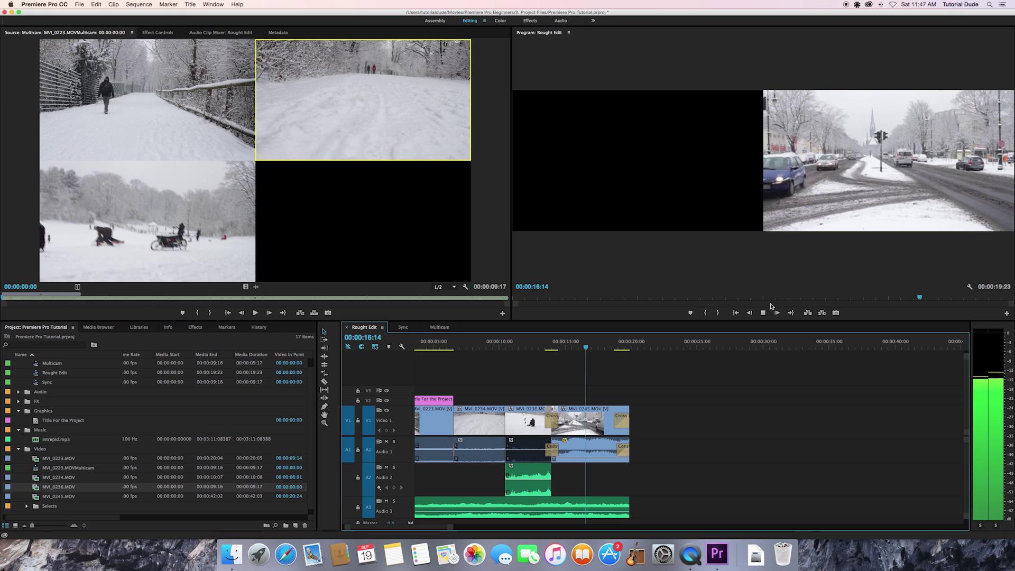
key("space")
key("super+s")
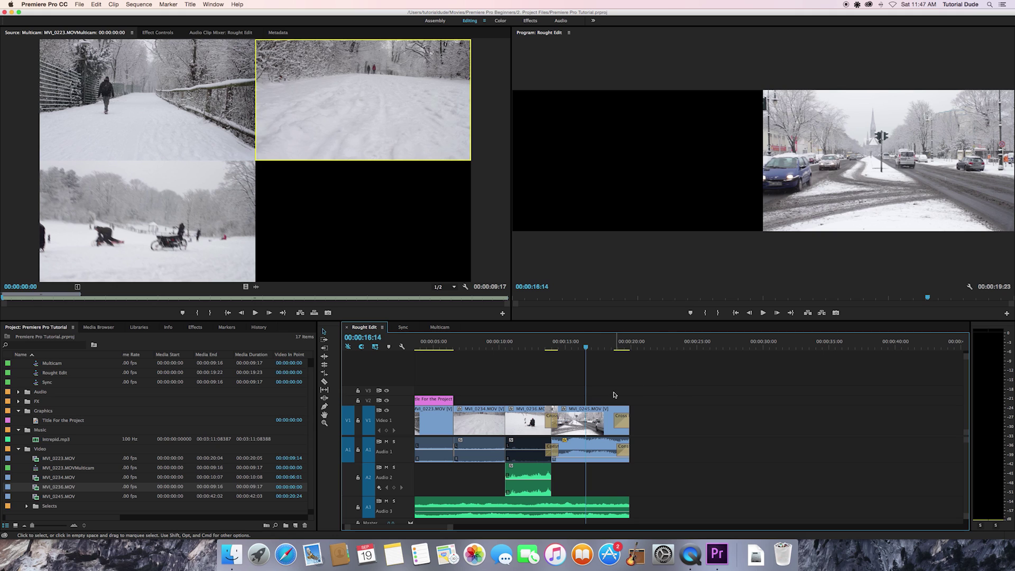
Step: Speed up the MVI_0245.MOV clip in the sequence to 200%
left_click(603, 462)
right_click(594, 426)
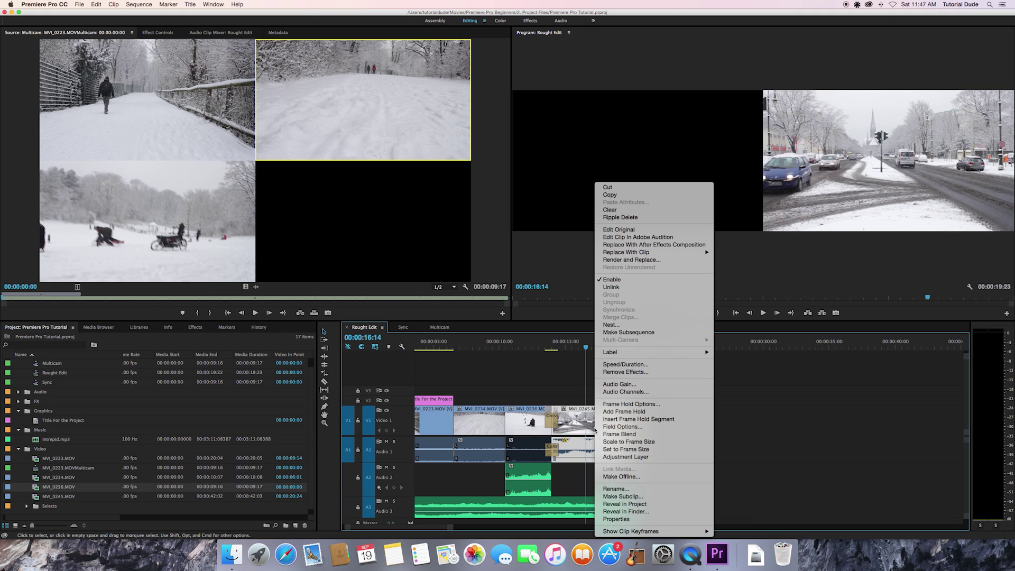
left_click(645, 365)
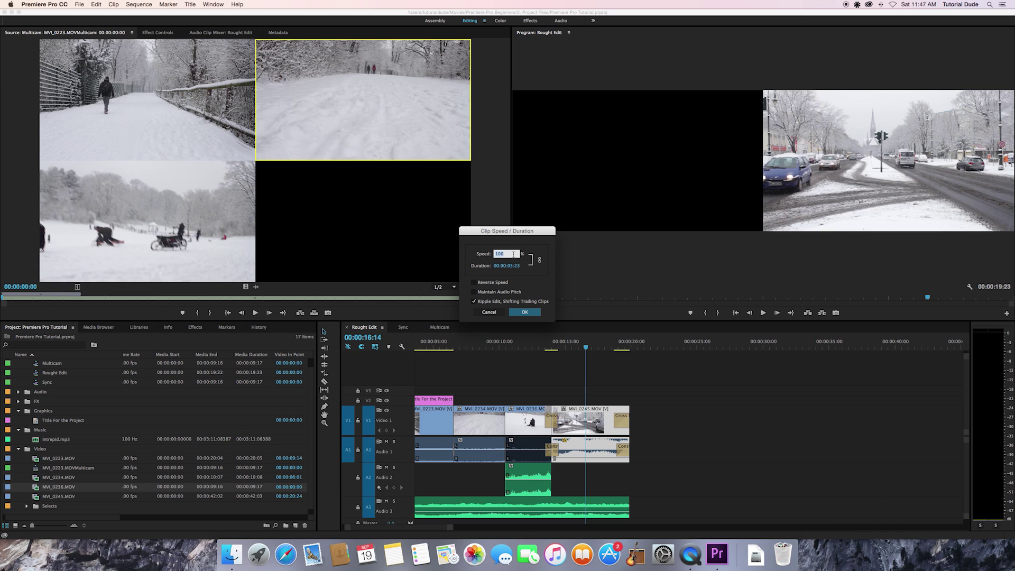
type("20:")
type("0")
key("Return")
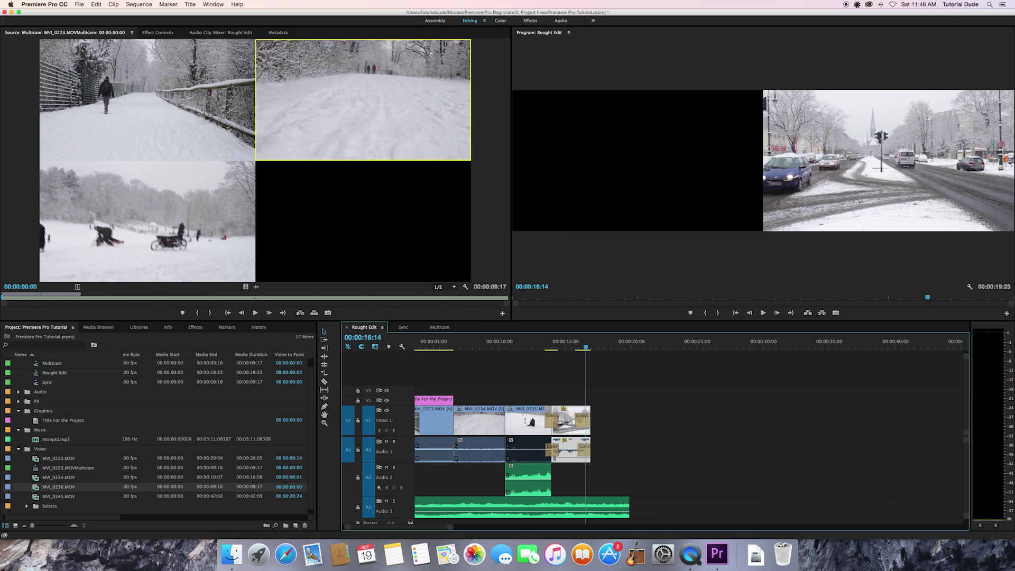
Step: Play the sped-up MVI_0245.MOV clip from 00:00:14:08 to check the faster motion
left_click(553, 347)
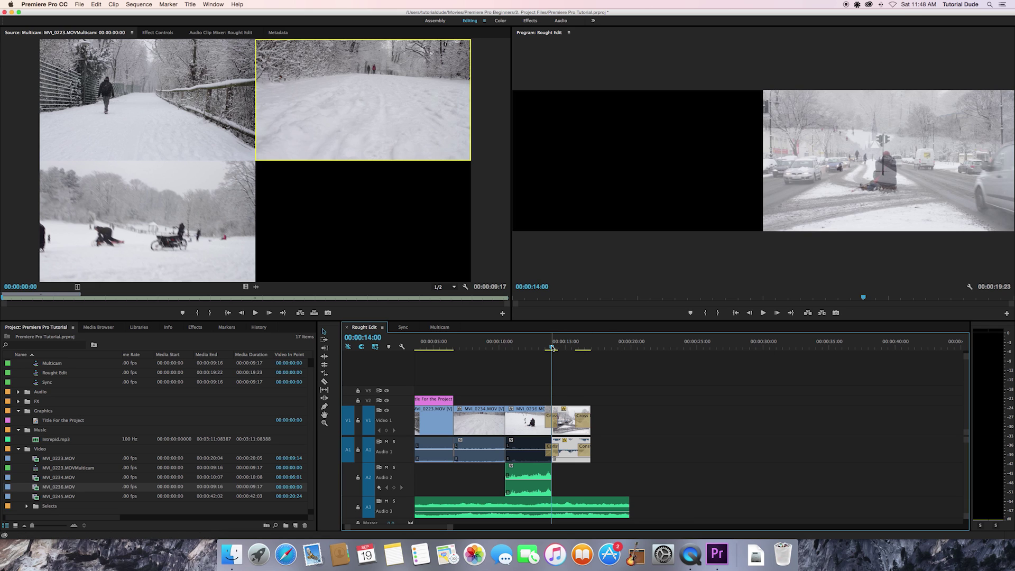
left_click_drag(554, 346, 556, 347)
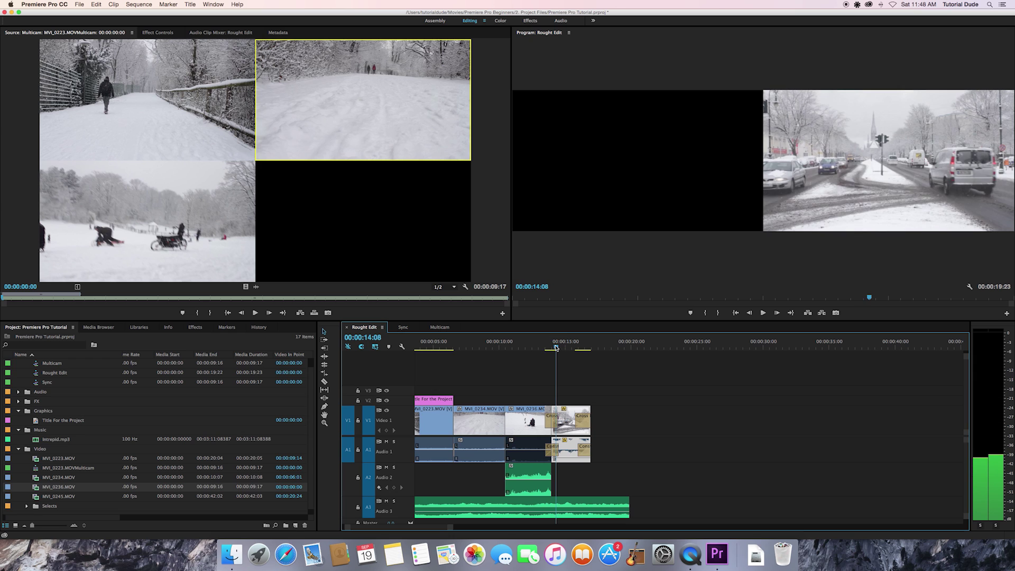
key("space")
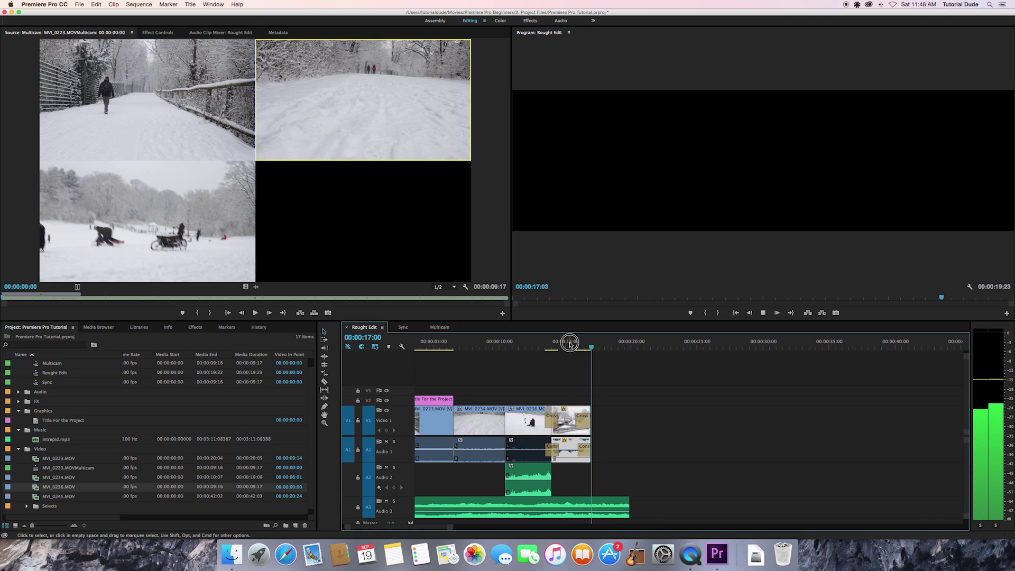
Step: Turn on Maintain Audio Pitch for the MVI_0245.MOV clip at 200% speed and play it from 00:00:14:11
left_click_drag(570, 346, 558, 348)
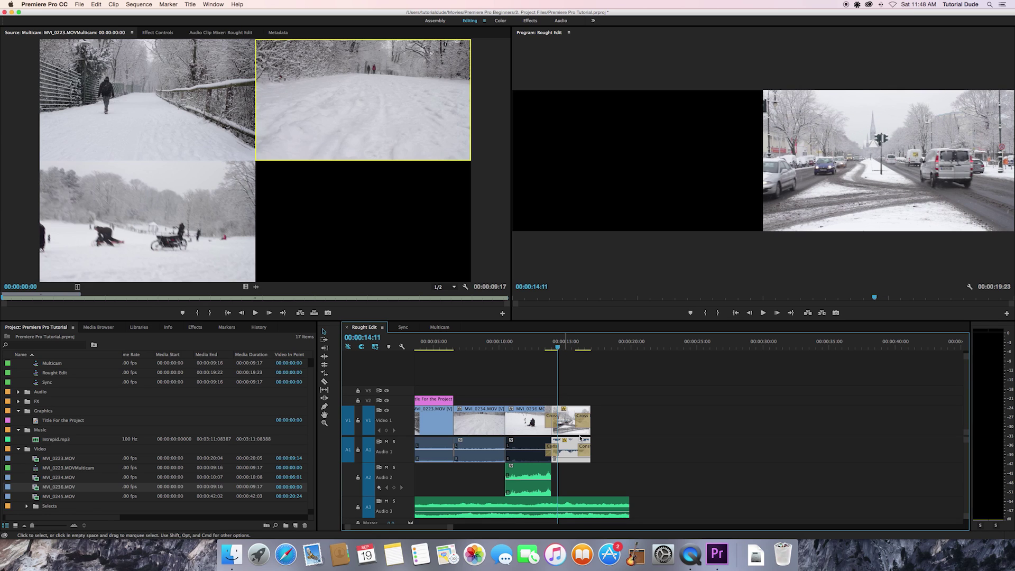
right_click(565, 426)
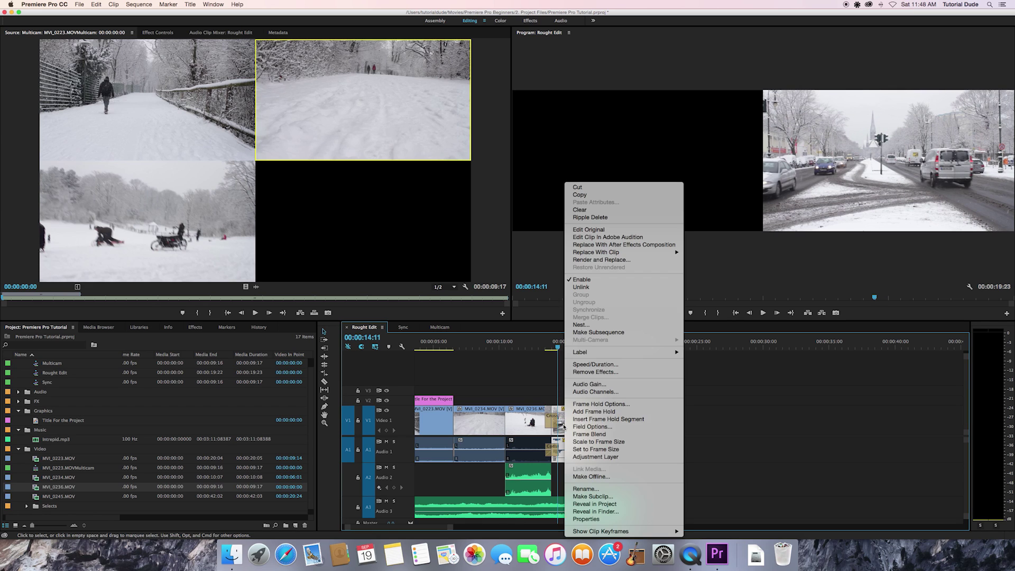
left_click(600, 365)
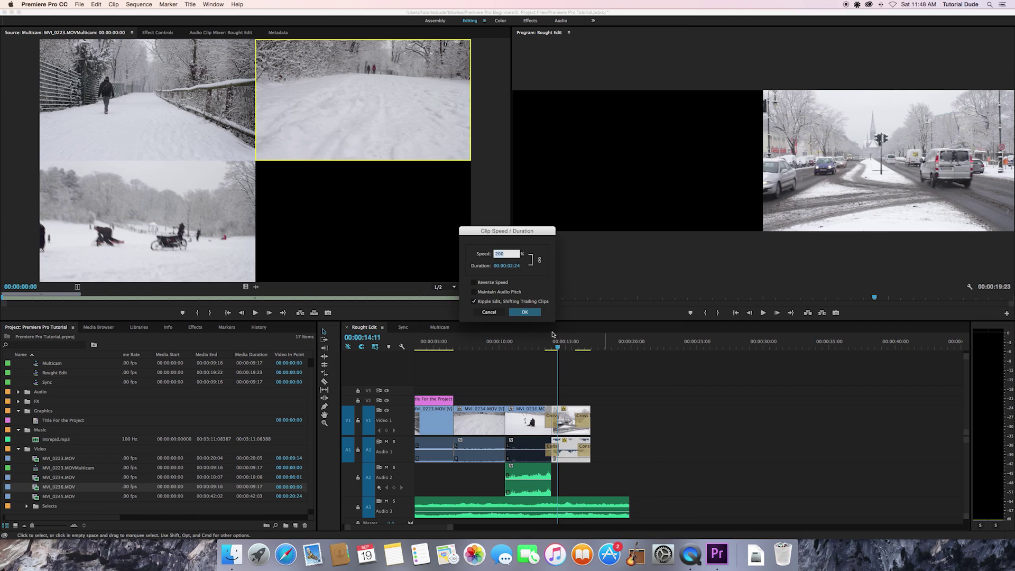
type("200")
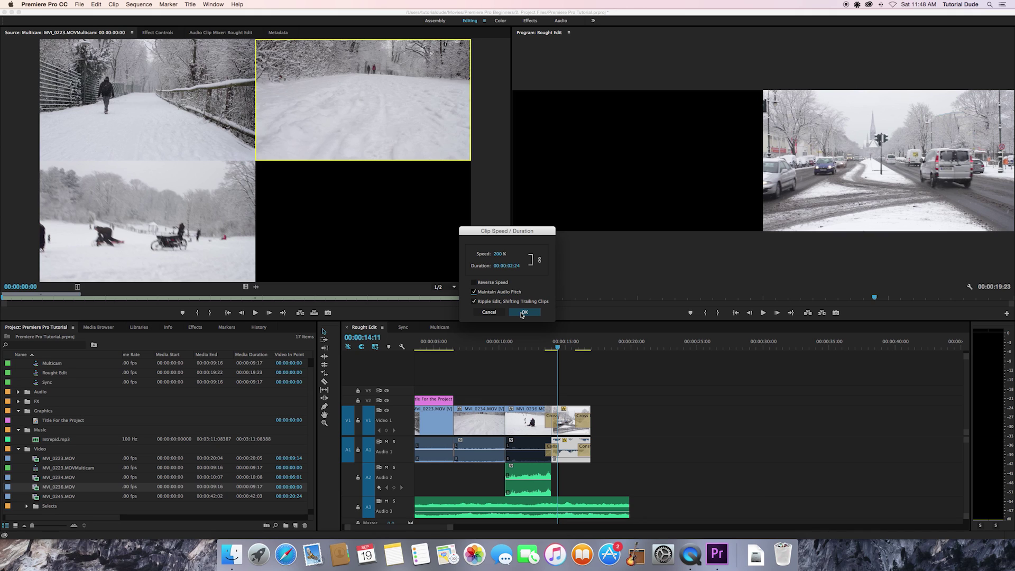
left_click(523, 313)
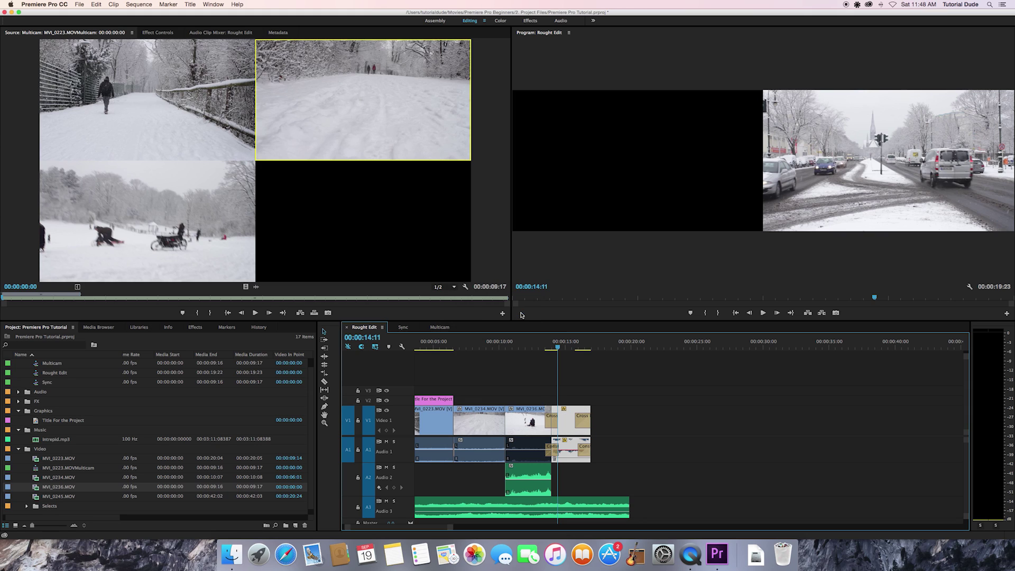
key("space")
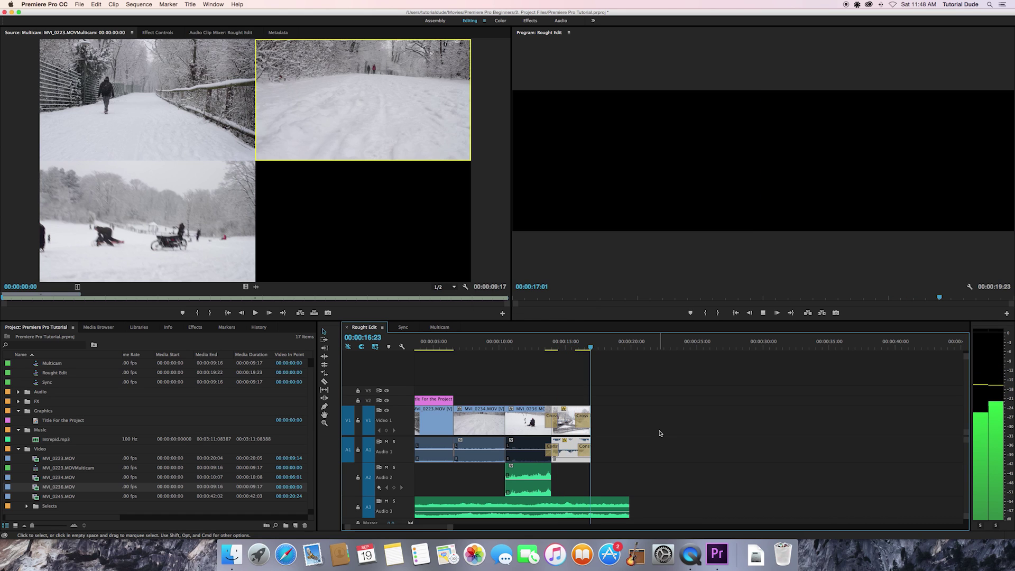
Step: Reverse the MVI_0245.MOV clip in the sequence at 200% speed with Maintain Audio Pitch off
left_click(561, 345)
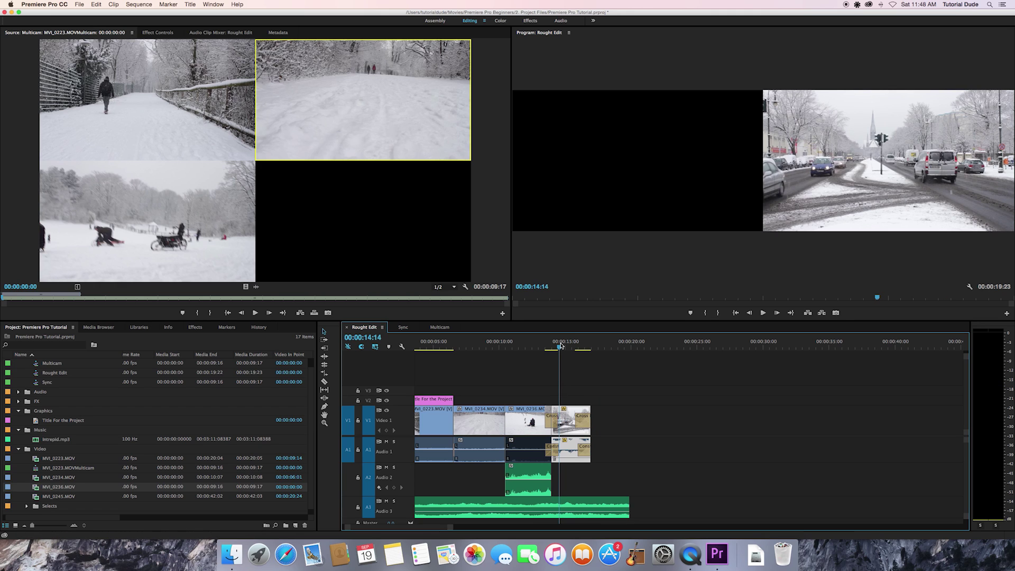
right_click(564, 418)
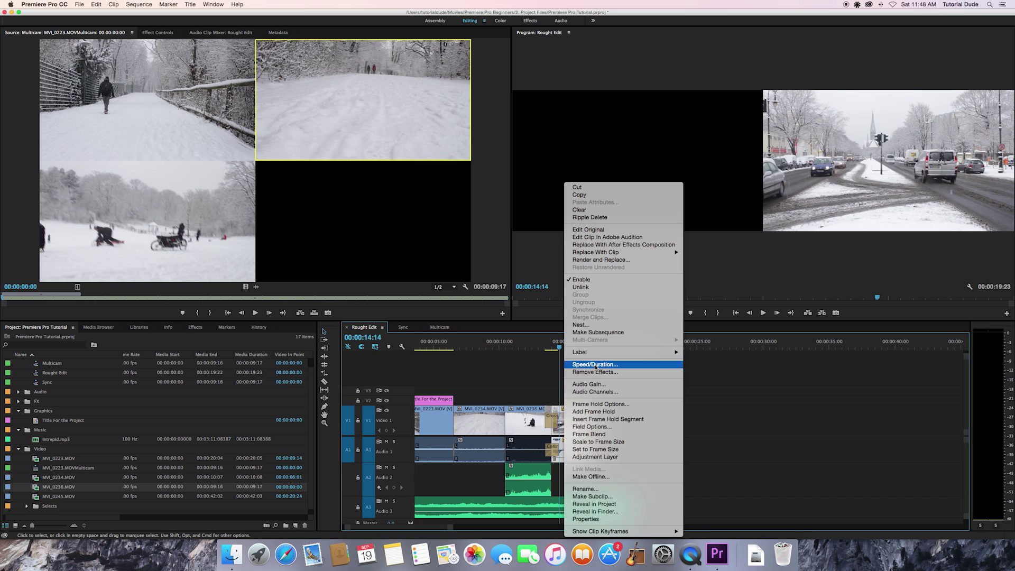
left_click(595, 365)
type("200")
left_click(476, 292)
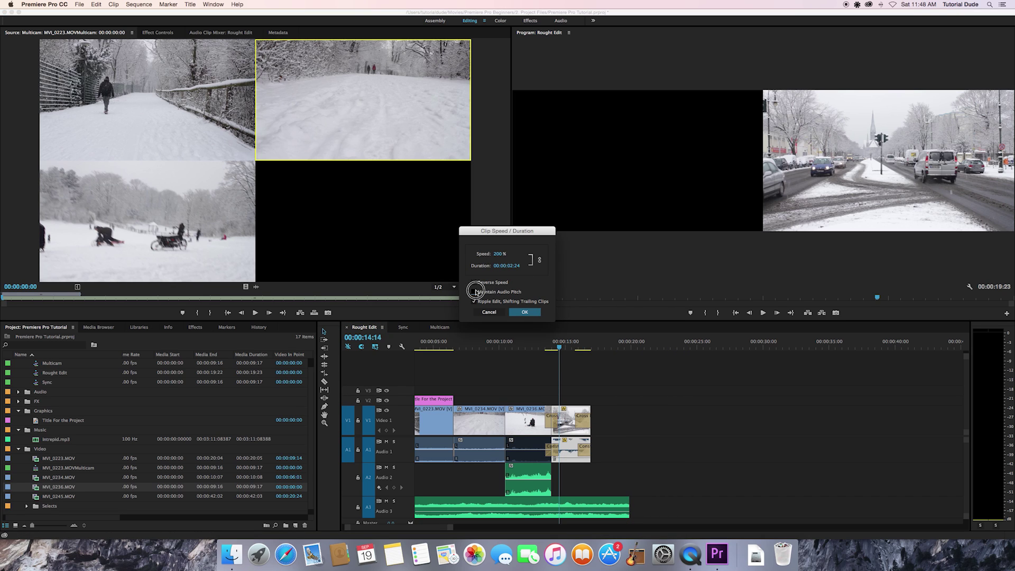
left_click(474, 283)
left_click(526, 313)
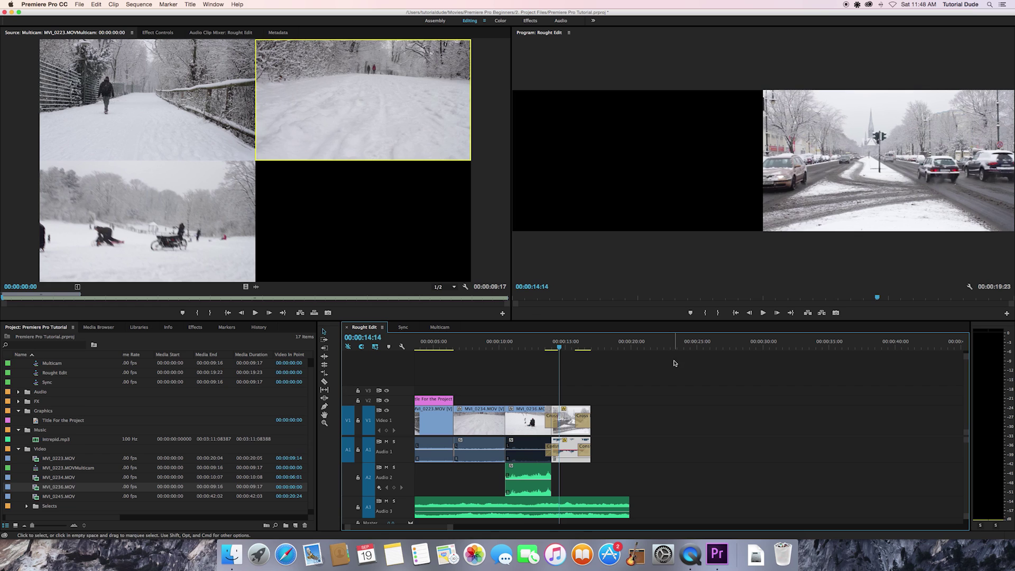
Step: Play the reversed MVI_0245.MOV clip from 00:00:14:14 to check the backward motion, stopping at 00:00:17:19
key("Return")
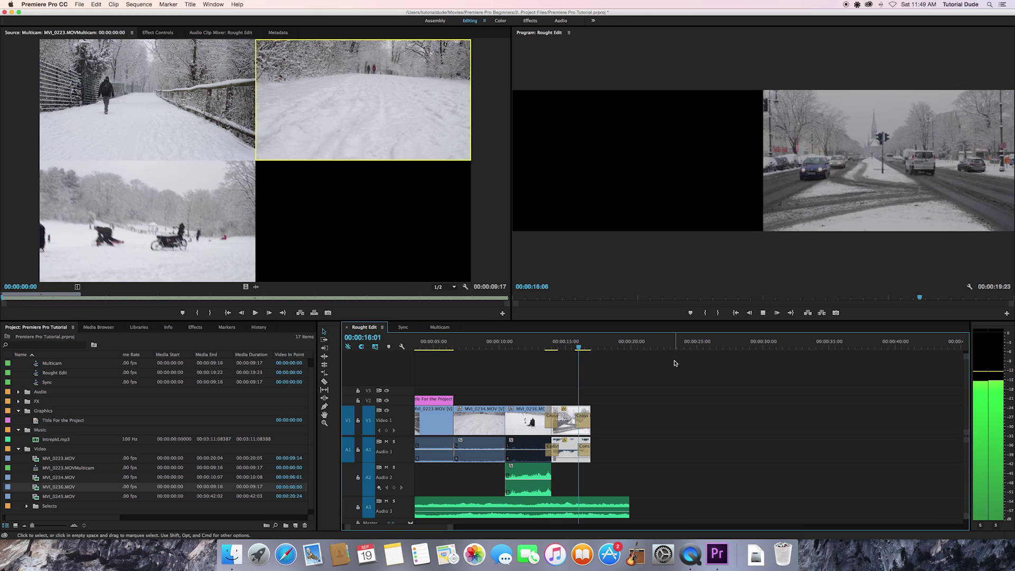
key("space")
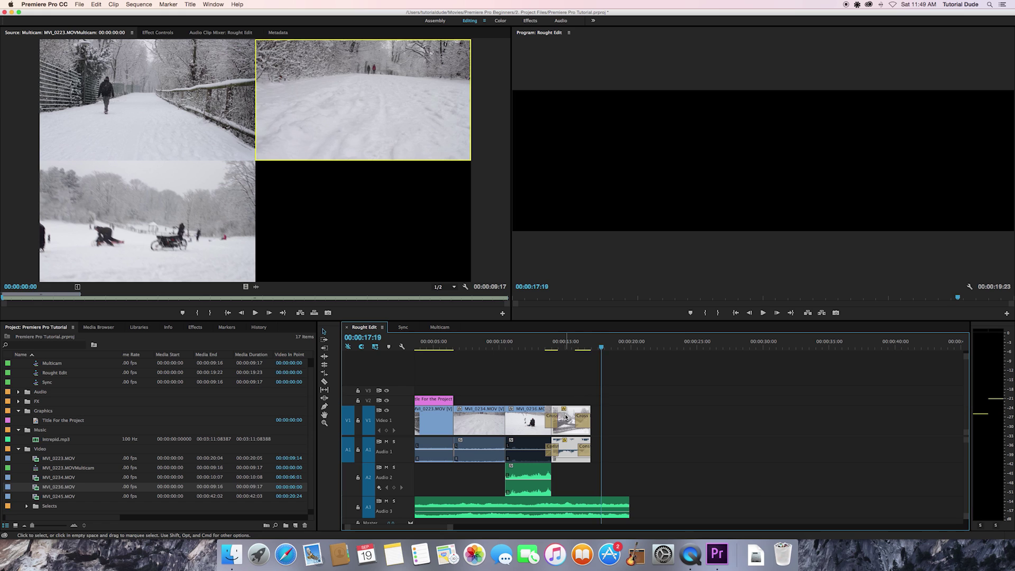
right_click(566, 417)
left_click(751, 405)
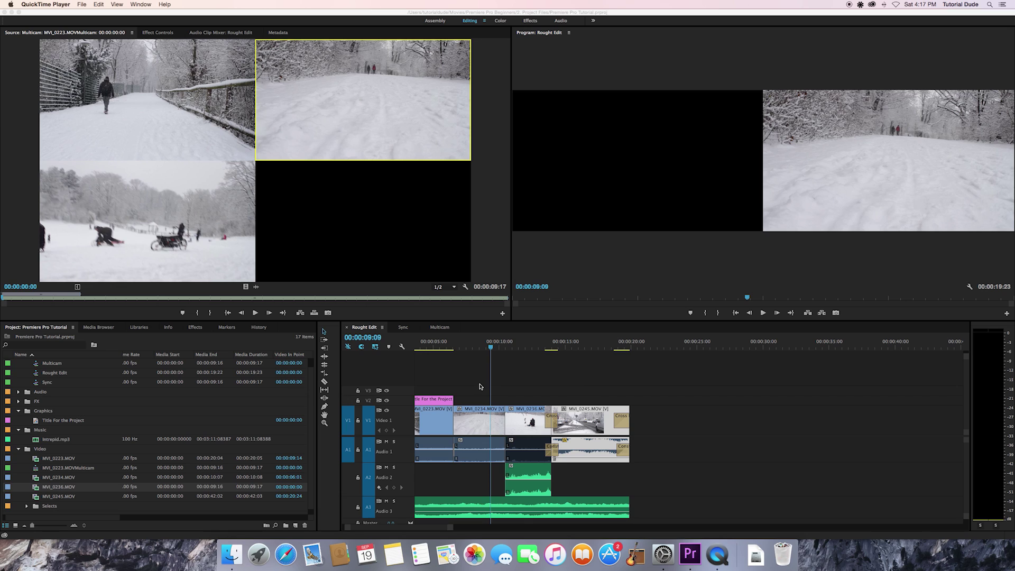
Step: Show the effects library with only the Video Effects folder expanded, and place the Rought Edit playhead at 00:00:07:05
left_click(194, 331)
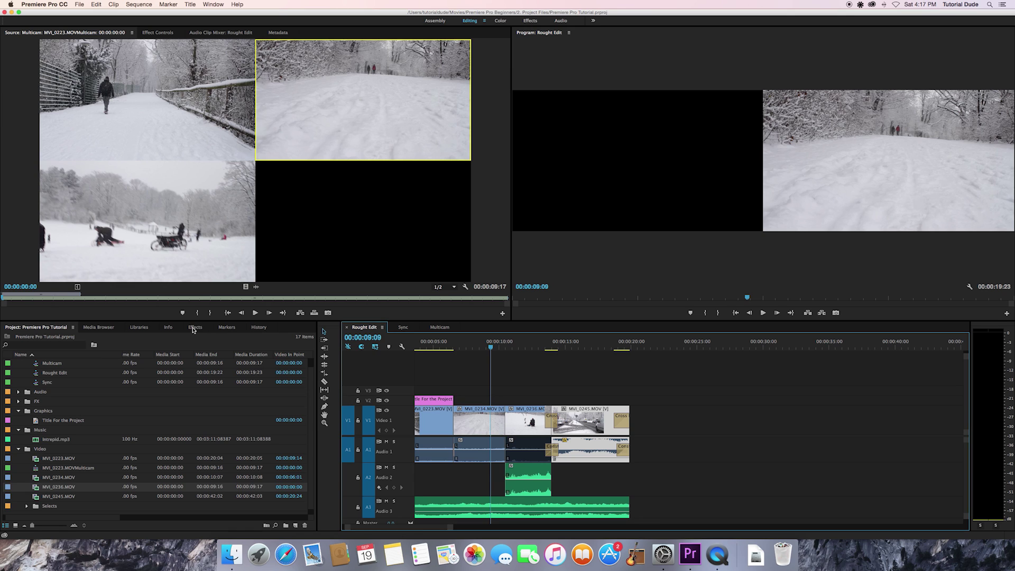
left_click(194, 328)
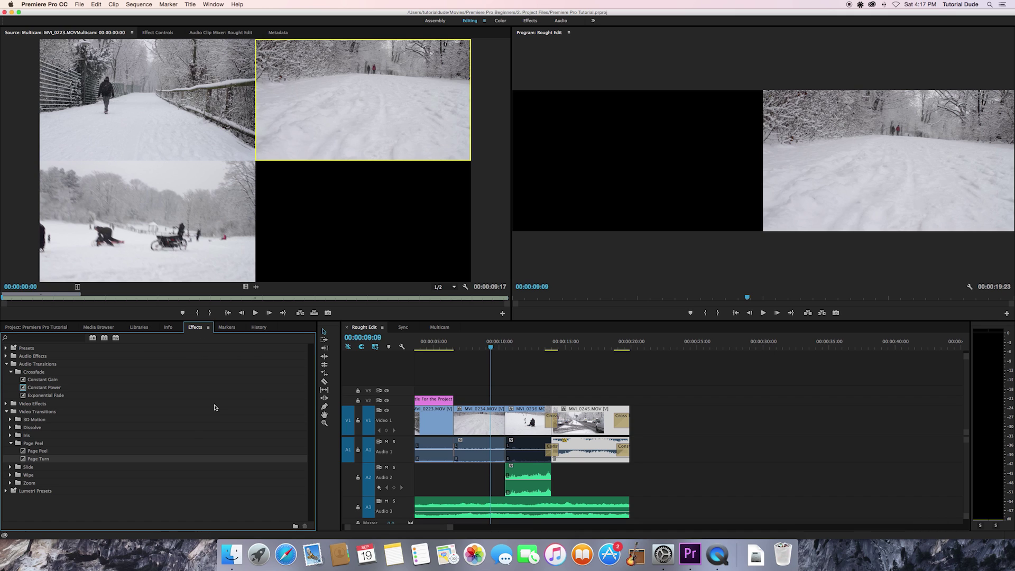
left_click(6, 364)
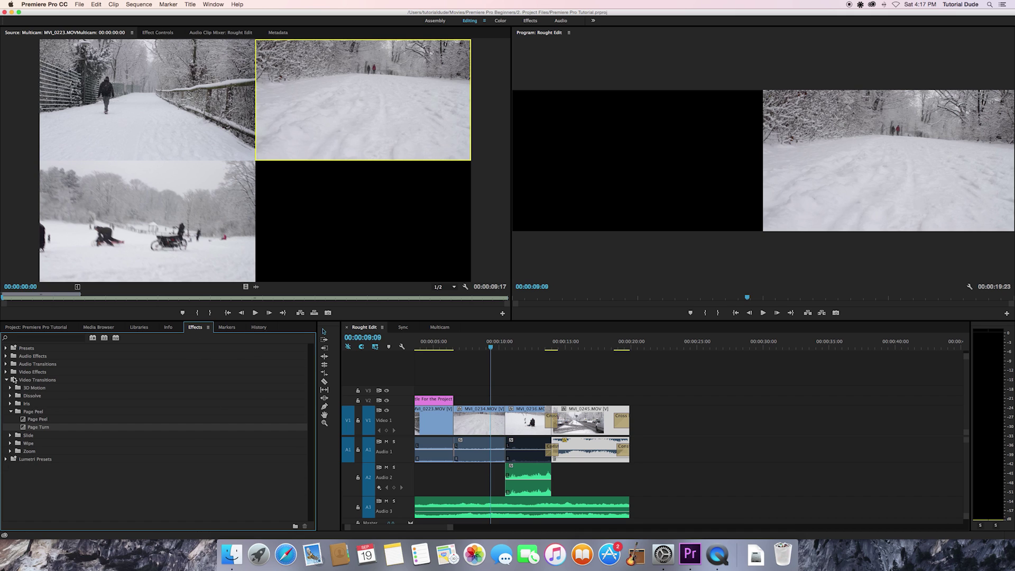
left_click(6, 381)
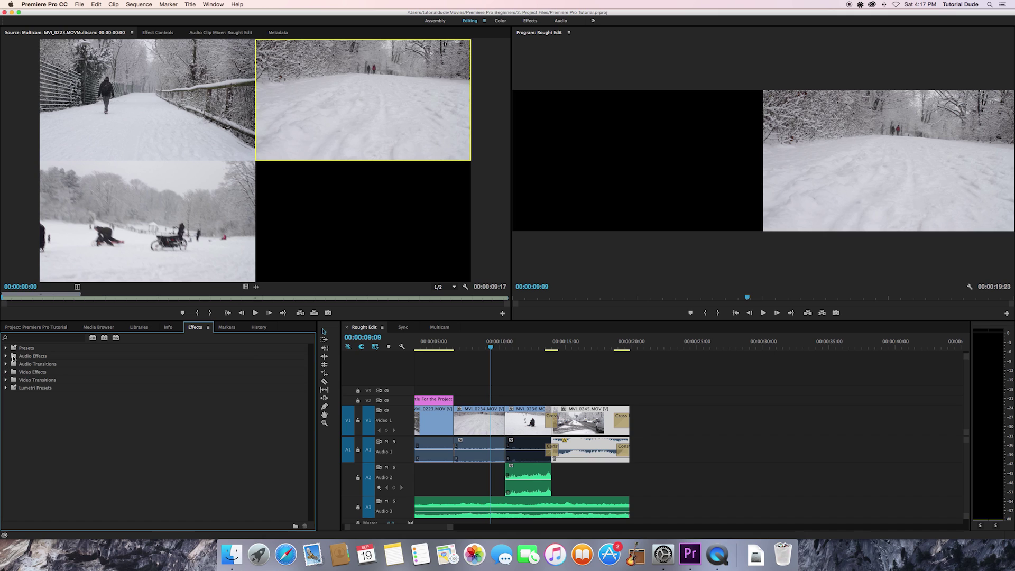
left_click(6, 373)
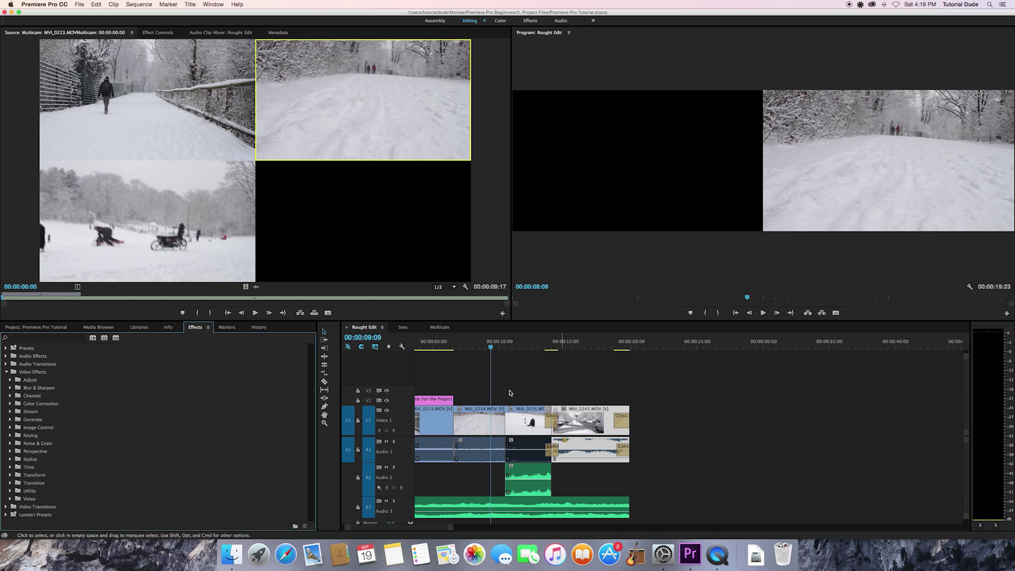
scroll(470, 367, "left", 3)
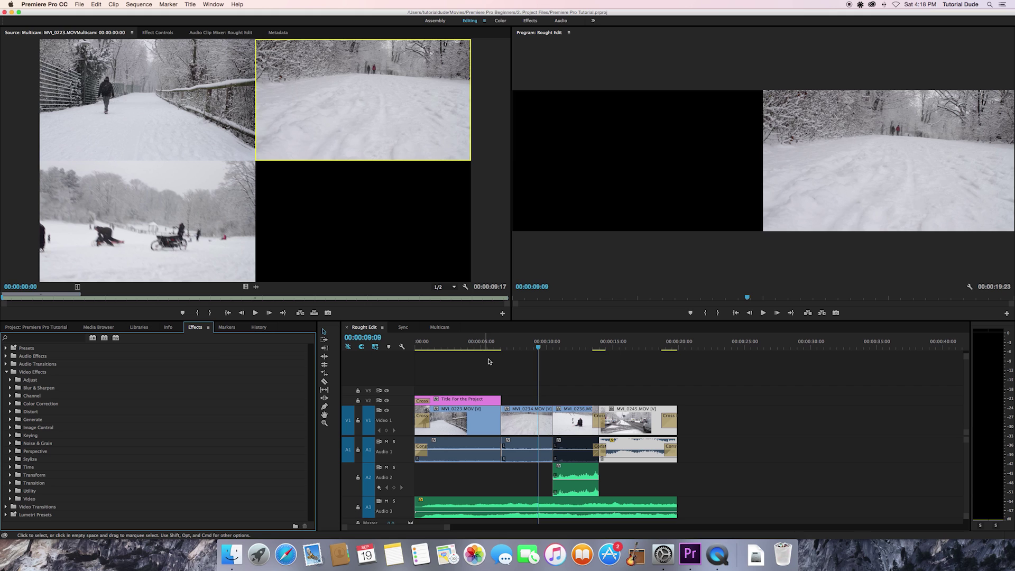
left_click(510, 348)
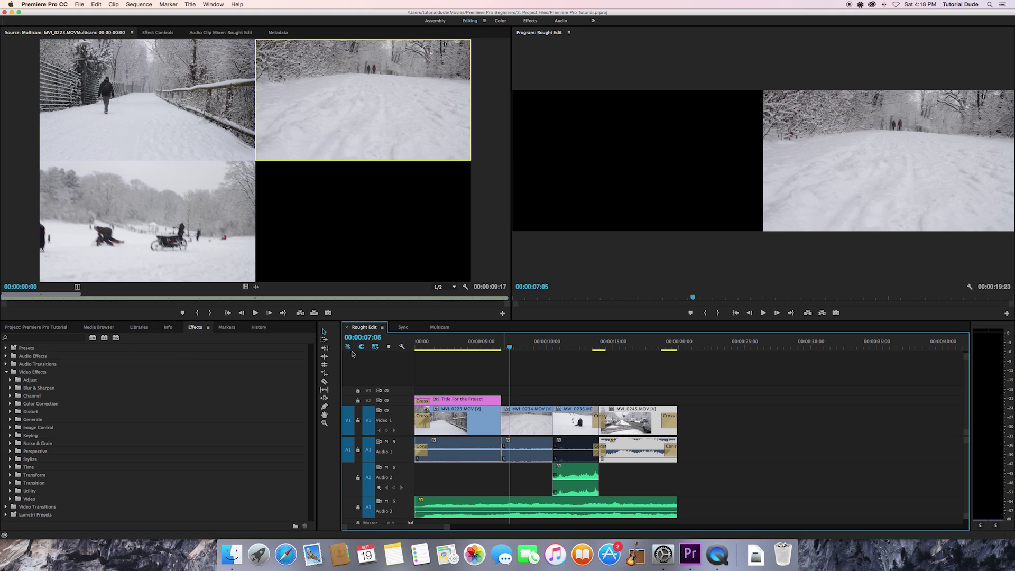
Step: Load MVI_0223.MOV from the project's Video bin into the Source monitor and play its beginning, stopping at 00:00:04:16
left_click(50, 331)
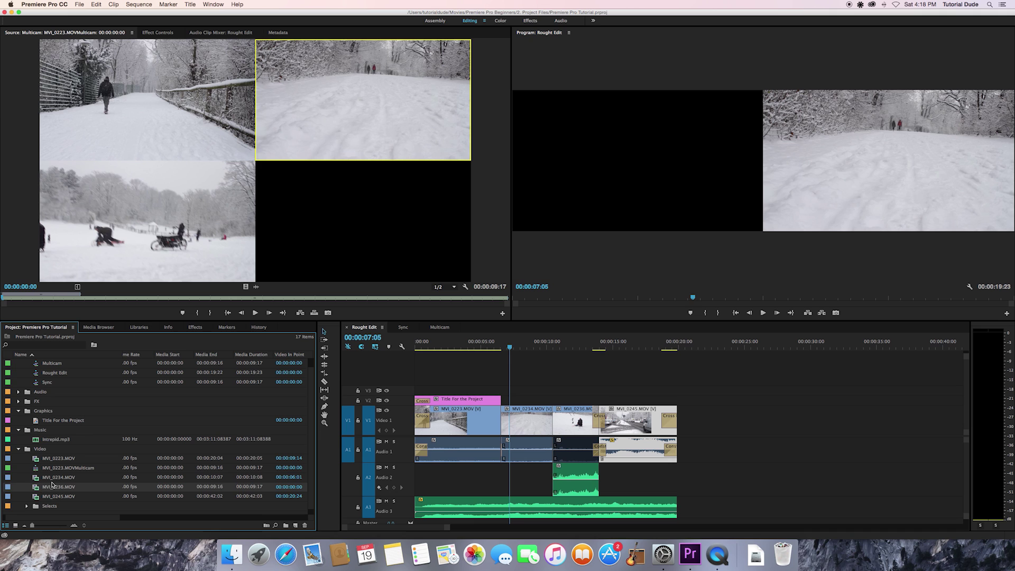
left_click(54, 478)
double_click(35, 459)
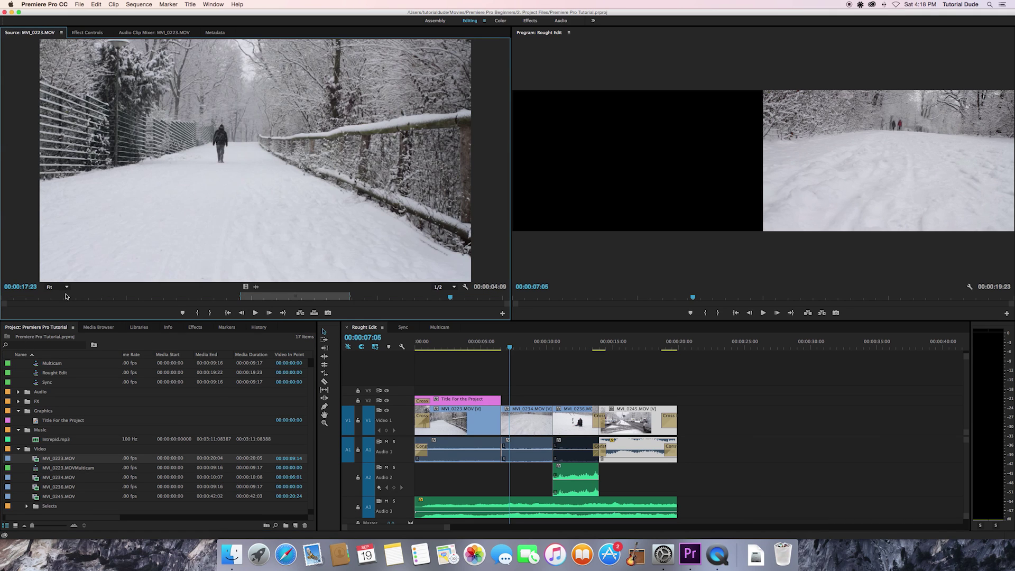
left_click(46, 299)
left_click_drag(46, 299, 24, 300)
key("space")
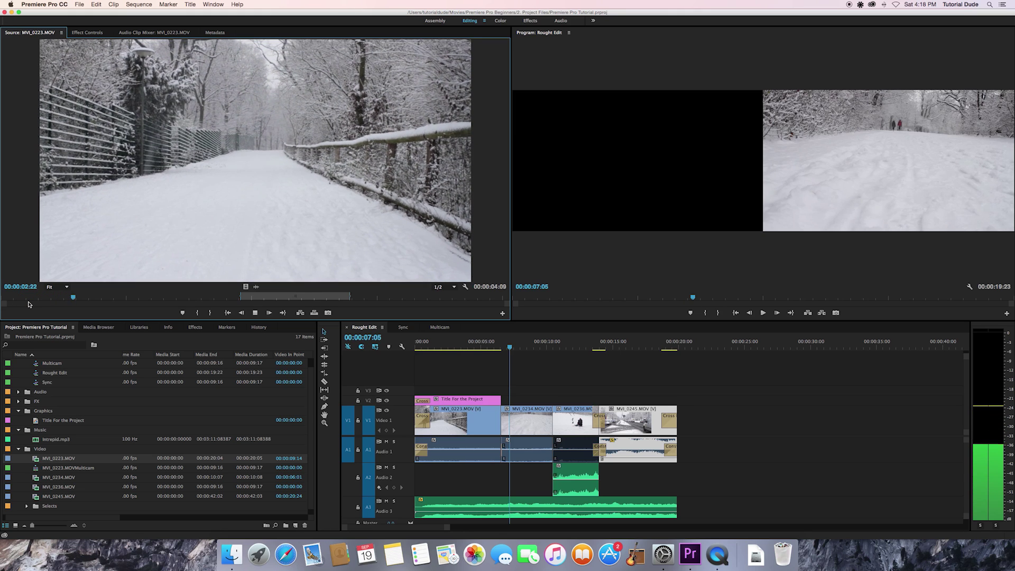
key("space")
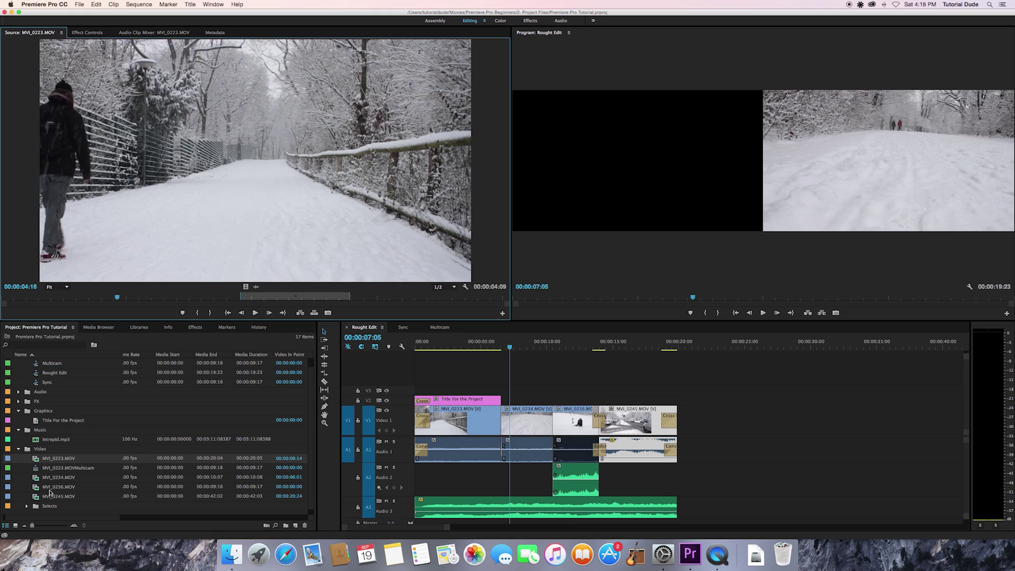
Step: Load MVI_0234.MOV in the Source monitor and play it from near the beginning
left_click(35, 477)
double_click(35, 478)
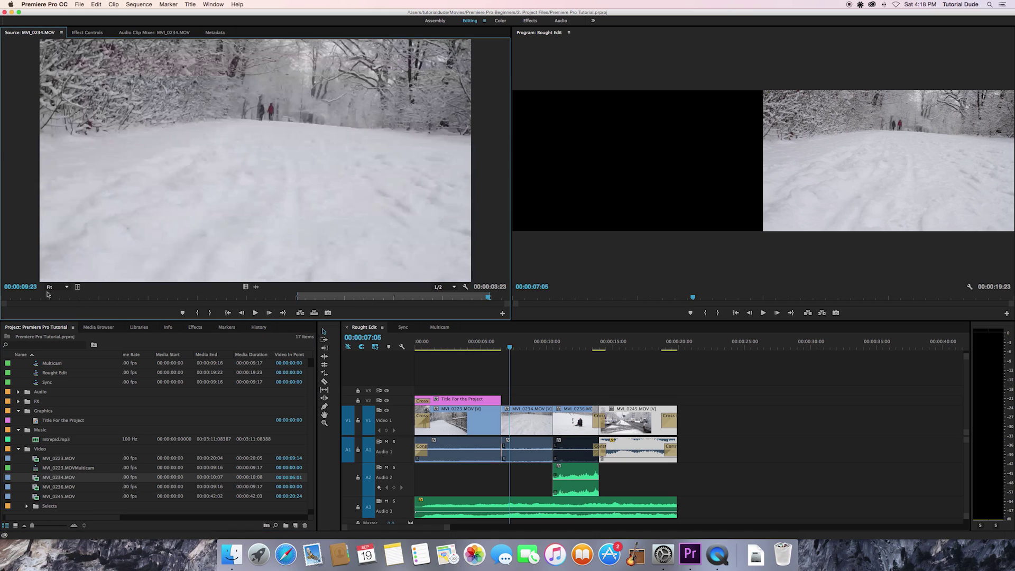
left_click(20, 299)
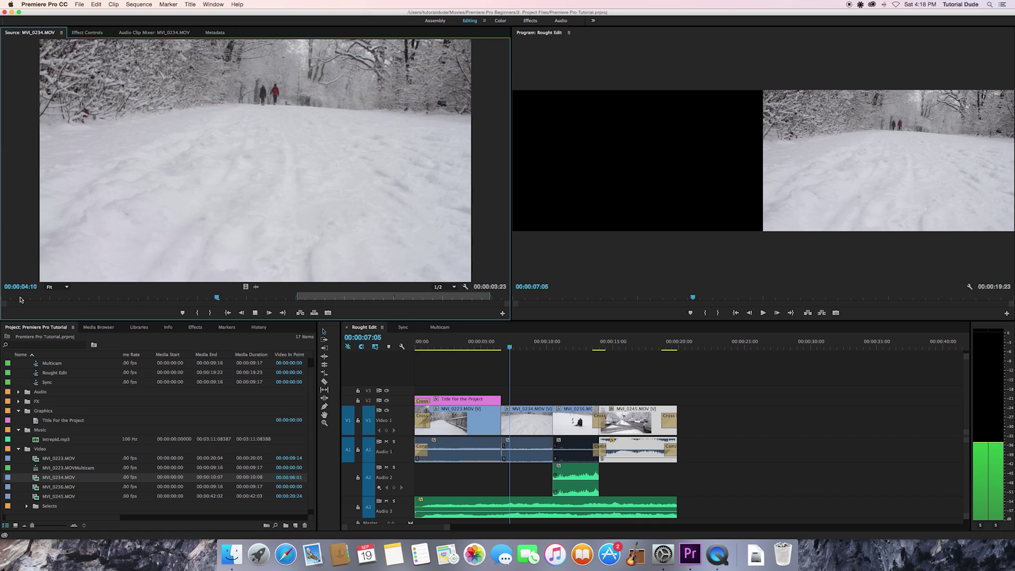
Step: Load MVI_0223.MOV in the Source monitor and play it from near the beginning to judge its camera shake
double_click(112, 458)
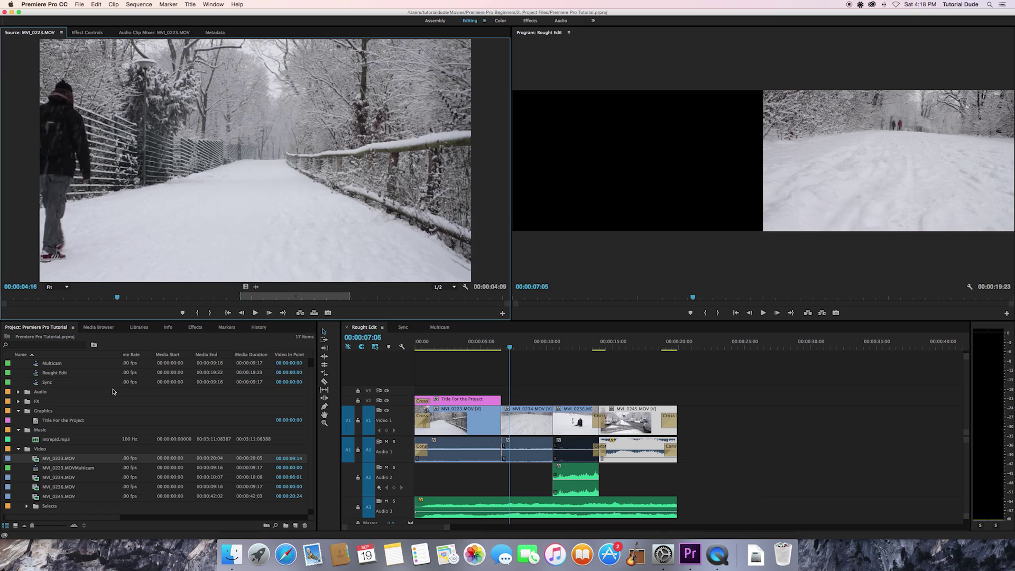
left_click(21, 297)
key("space")
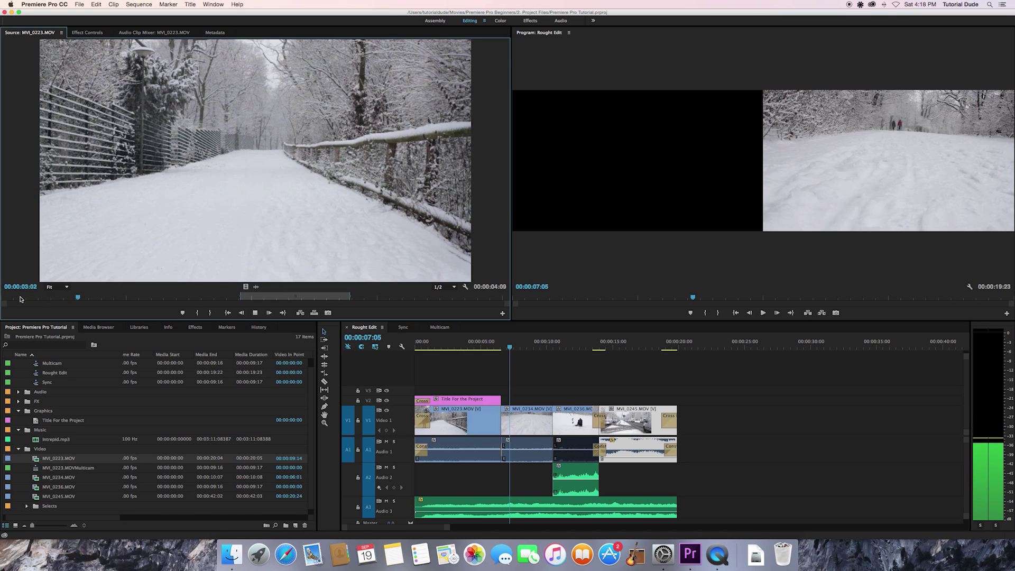
Step: Mark the In point of MVI_0223.MOV at 00:00:00:13 and its Out point at 00:00:04:24
left_click(21, 298)
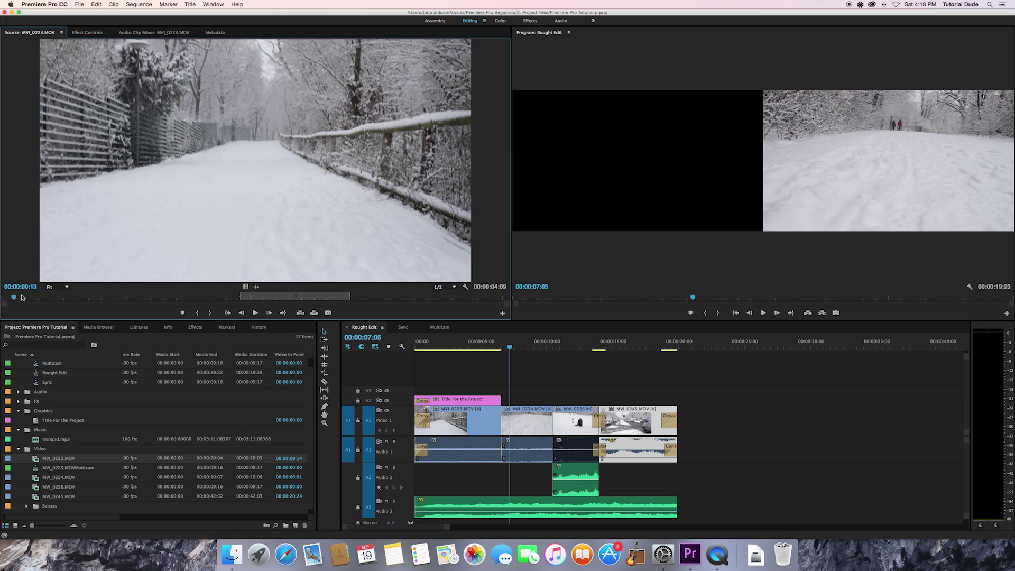
key("i")
left_click(127, 298)
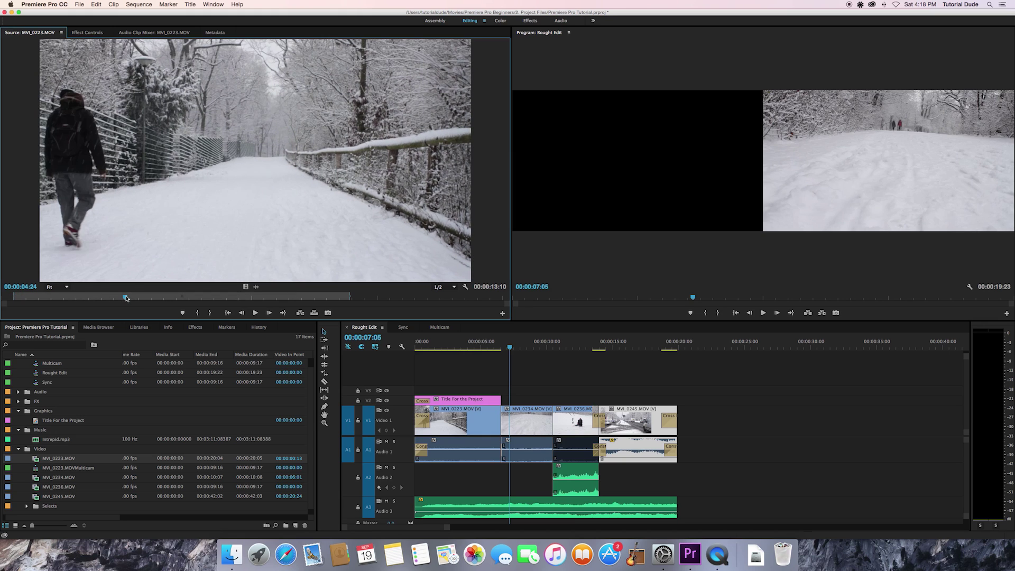
key("o")
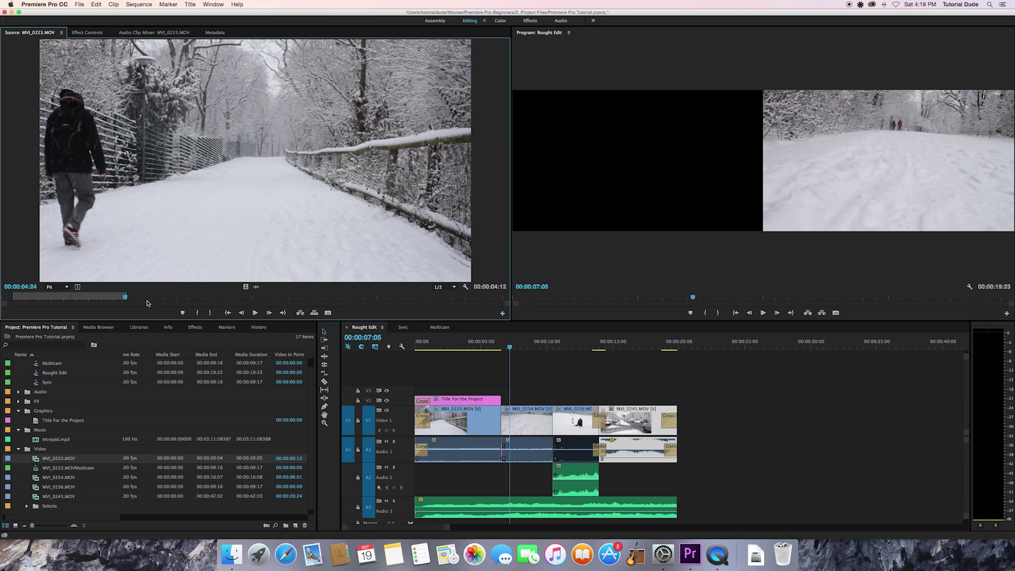
Step: Play the marked range of MVI_0223.MOV from its In point in the Source monitor
left_click(228, 313)
key("space")
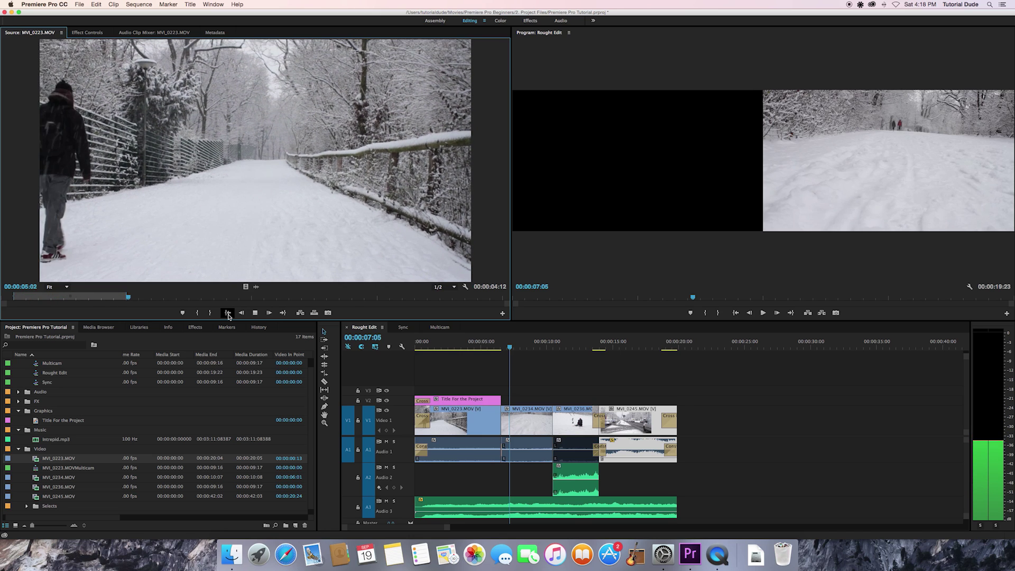
key("space")
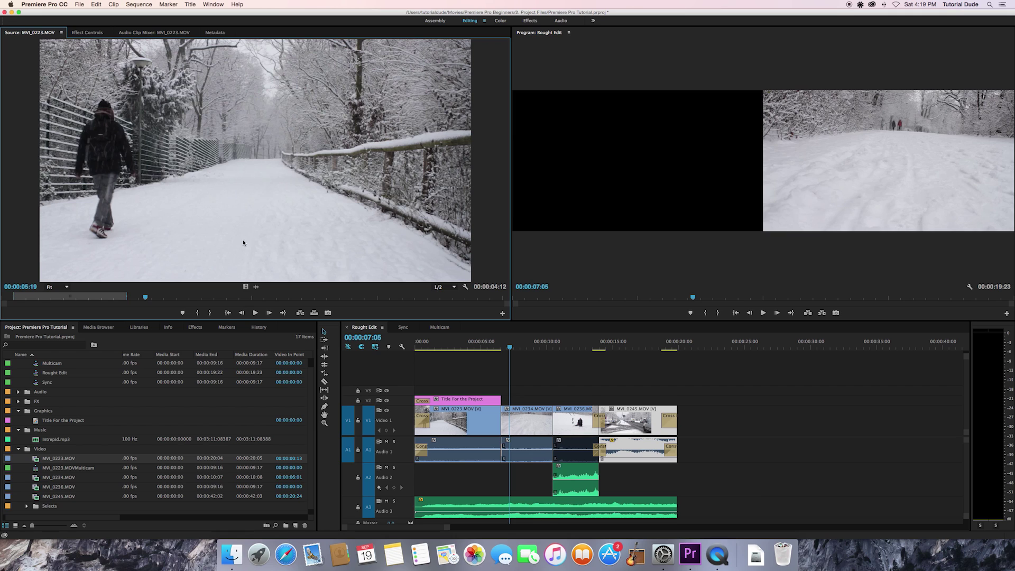
Step: Place the marked MVI_0223.MOV range on Video 1 after the existing clips, at about 24 seconds, and select it with the playhead at 00:00:25:02
left_click_drag(243, 218, 740, 422)
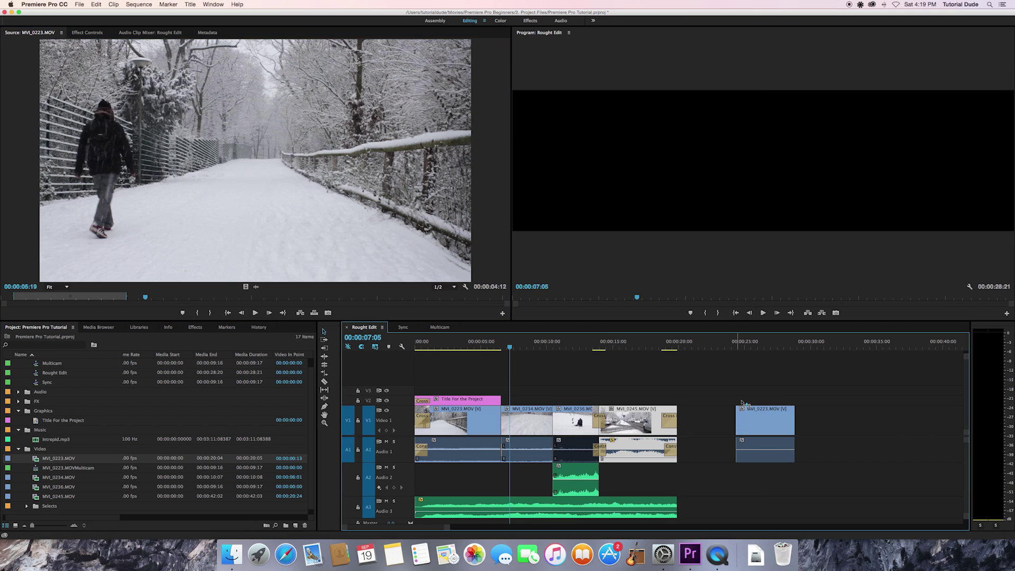
left_click(746, 343)
left_click(770, 420)
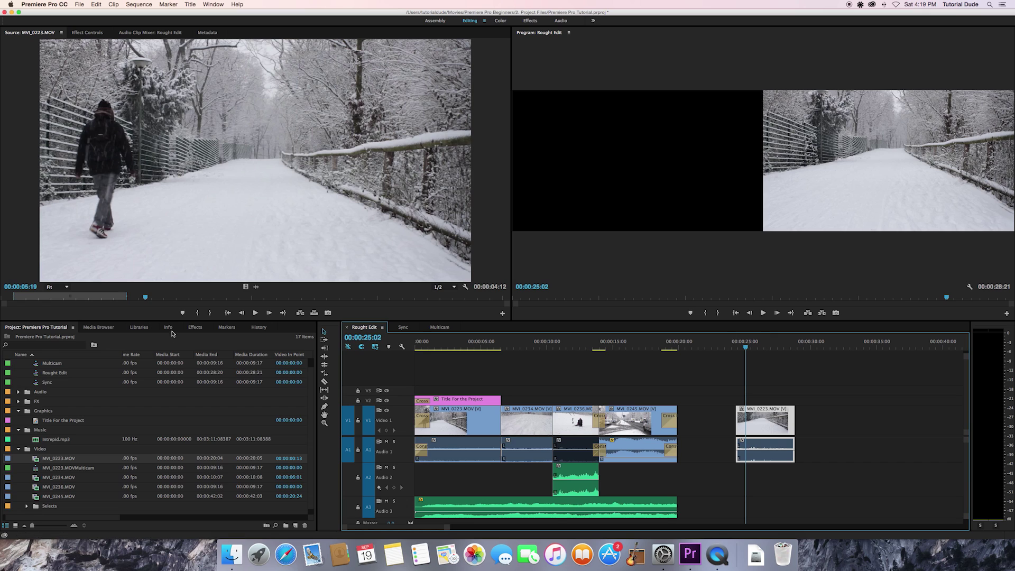
Step: Search the effects for "stab" and apply Warp Stabilizer to the newly placed MVI_0223.MOV clip
left_click(196, 328)
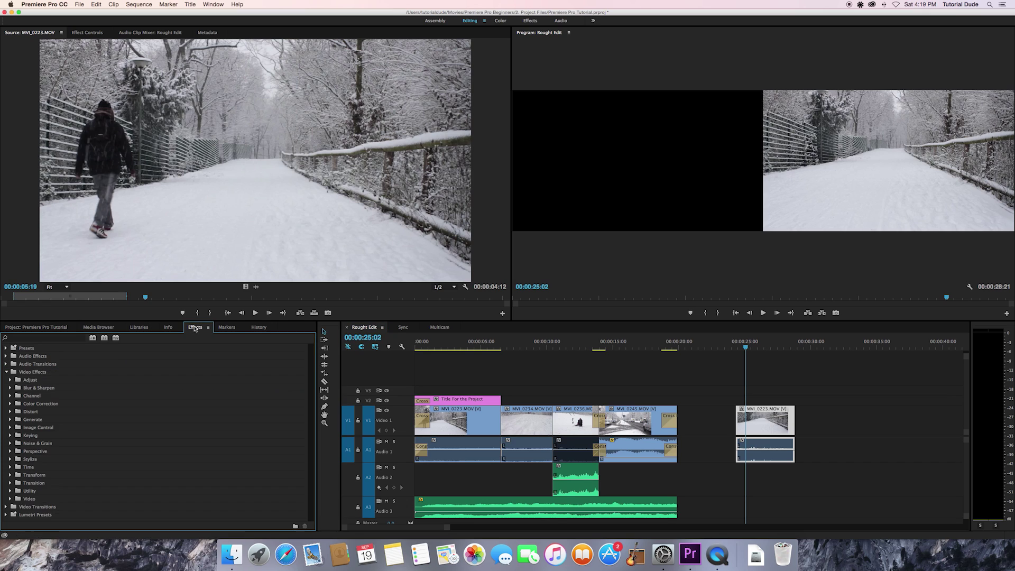
left_click(38, 338)
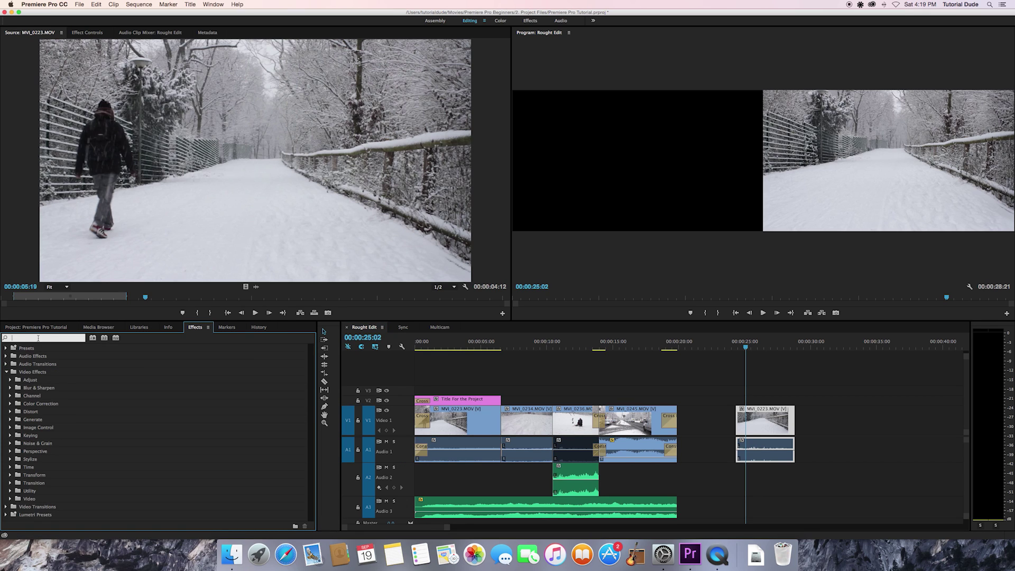
type("stab")
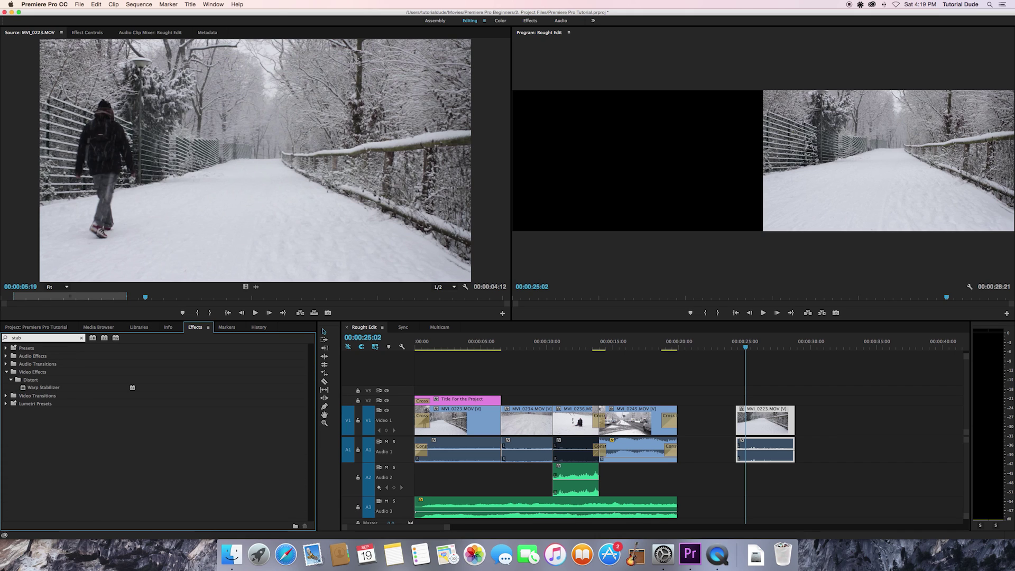
left_click(42, 389)
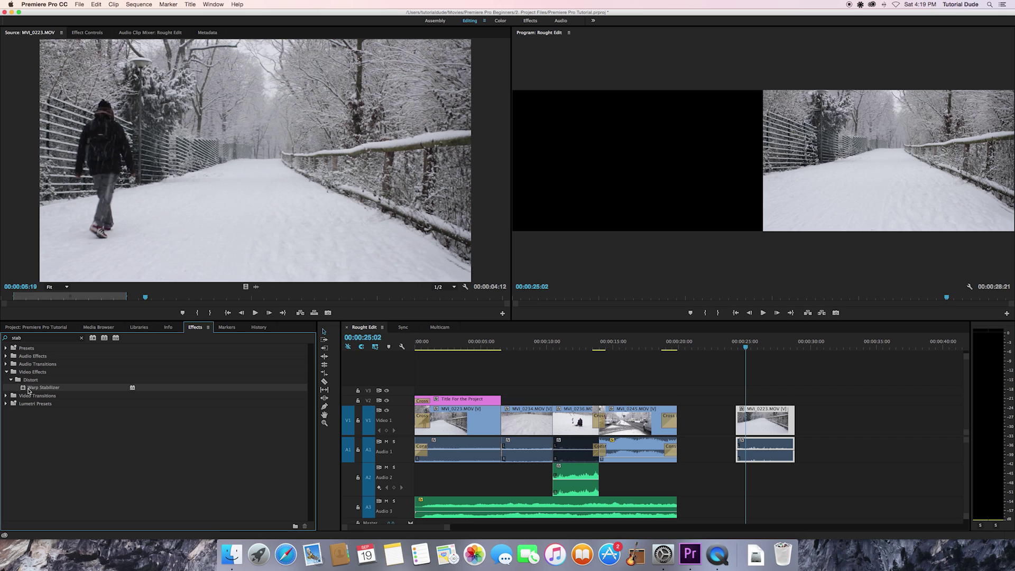
left_click_drag(24, 391, 771, 418)
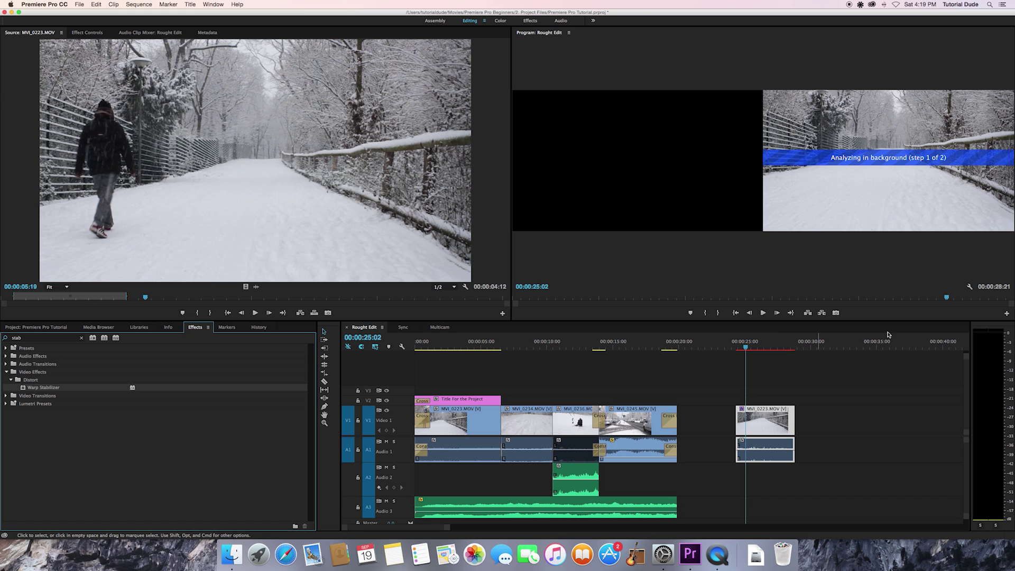
Step: Switch the Program monitor to Composite Video and show the MVI_0223.MOV clip's effect controls
left_click(970, 287)
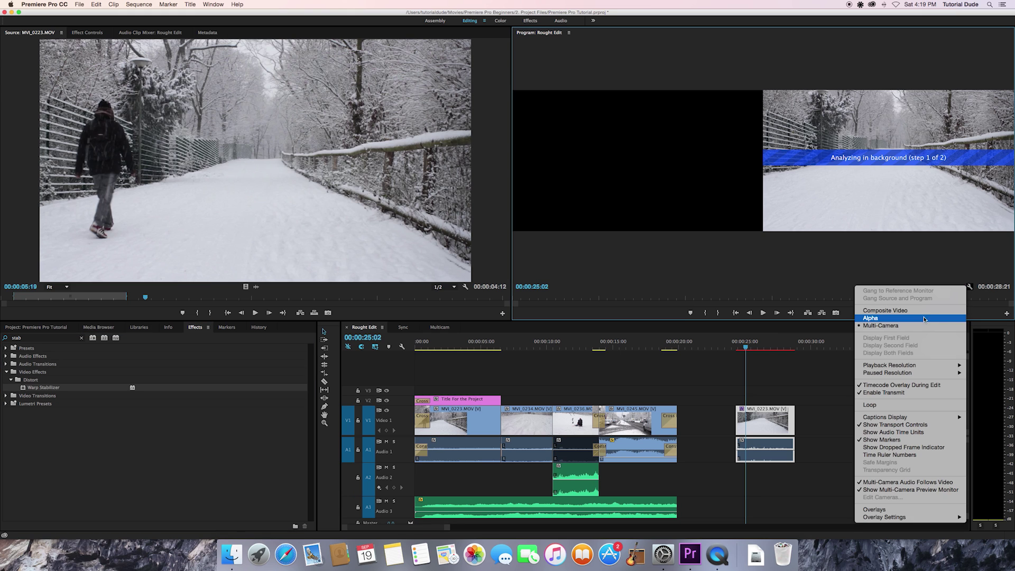
left_click(923, 311)
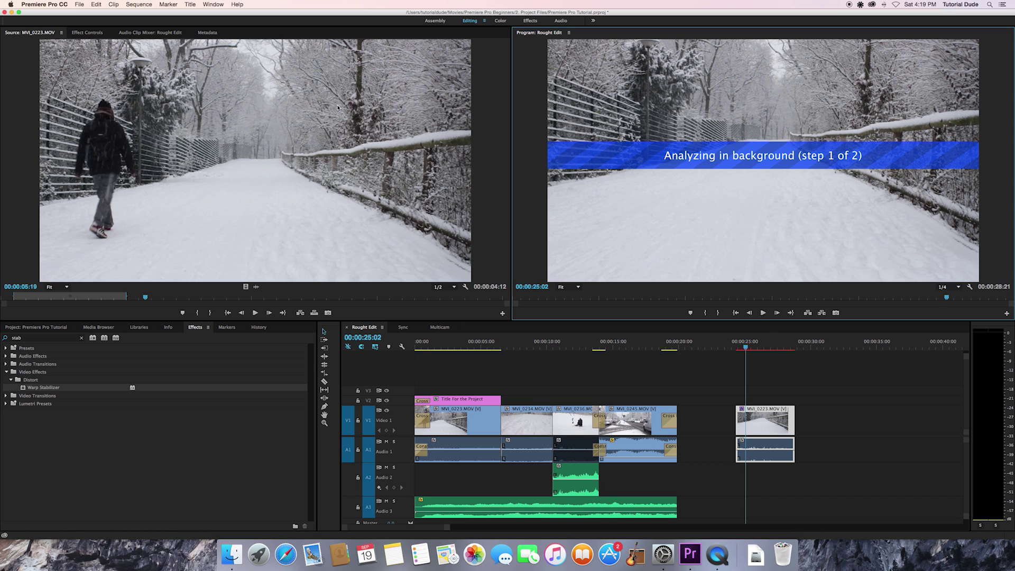
left_click(86, 33)
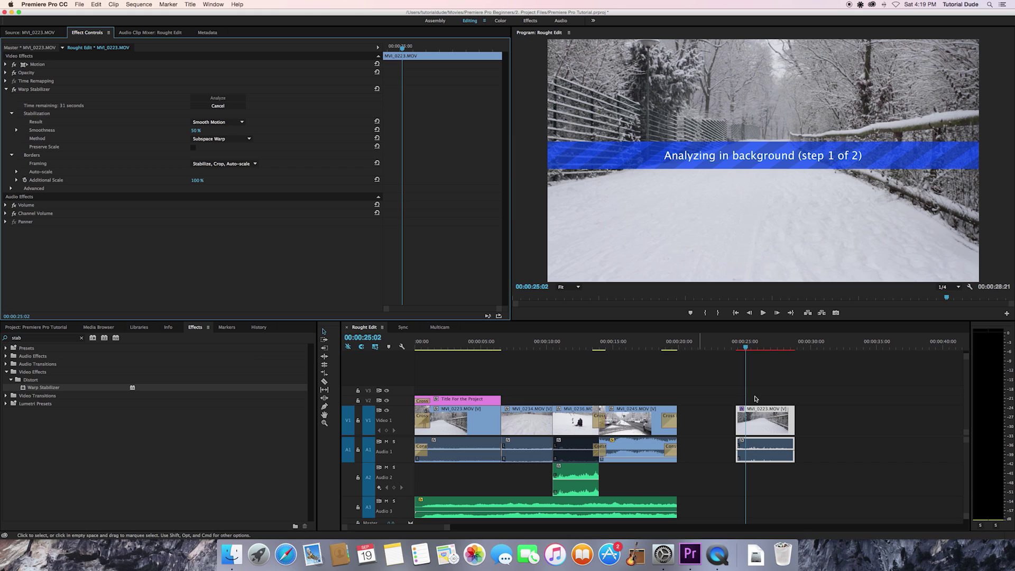
Step: View the MVI_0245.MOV clip's effect controls, and return to the stabilized MVI_0223.MOV clip with the playhead at 00:00:26:04
left_click(633, 419)
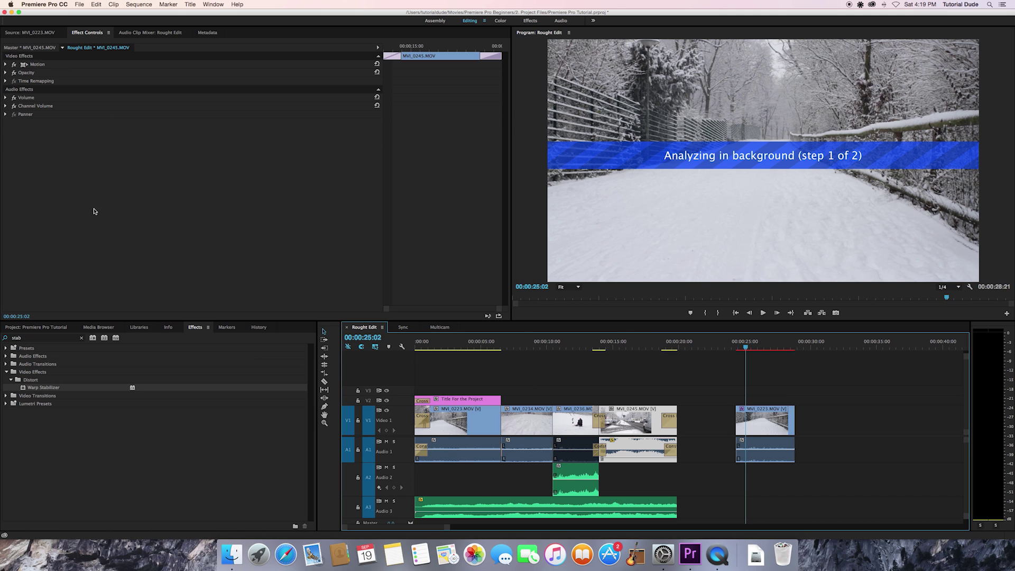
mouse_move(33, 388)
left_mouse_down()
mouse_move(41, 388)
mouse_move(54, 194)
mouse_move(43, 388)
left_mouse_up()
left_click(762, 345)
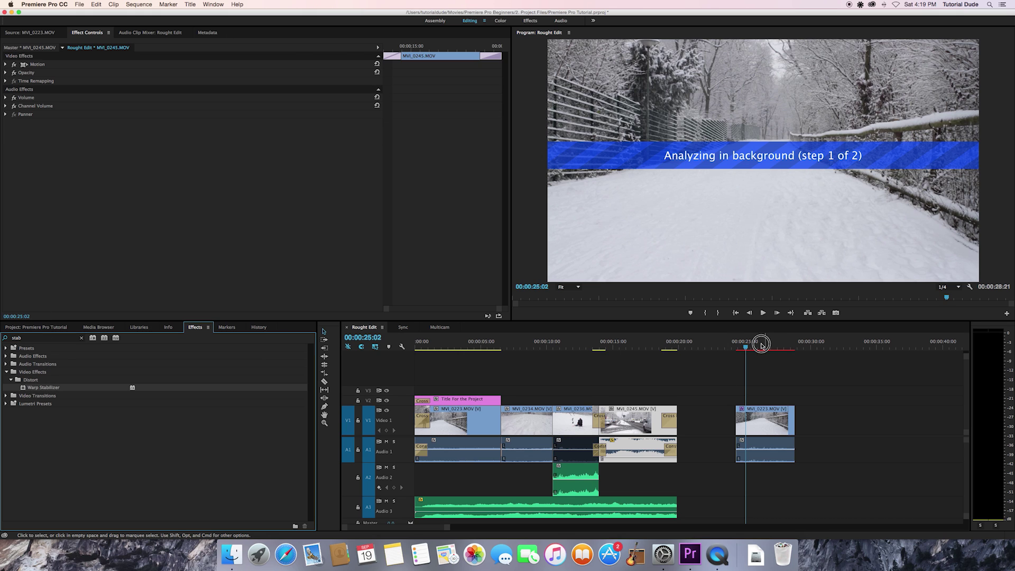
left_click(778, 431)
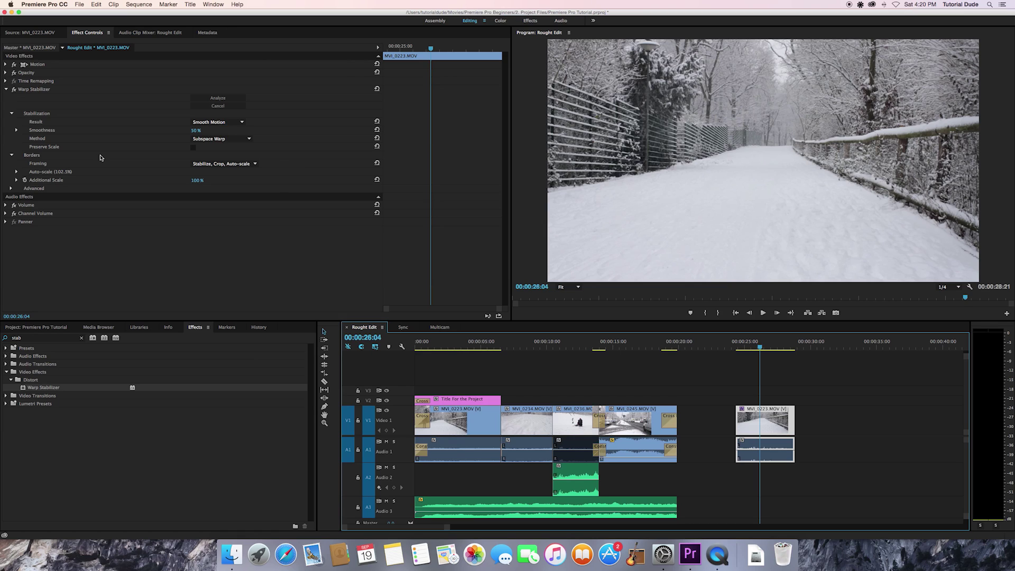
Step: Play the stabilized MVI_0223.MOV clip twice from its start in the sequence to review the Smooth Motion result
left_click(735, 347)
key("space")
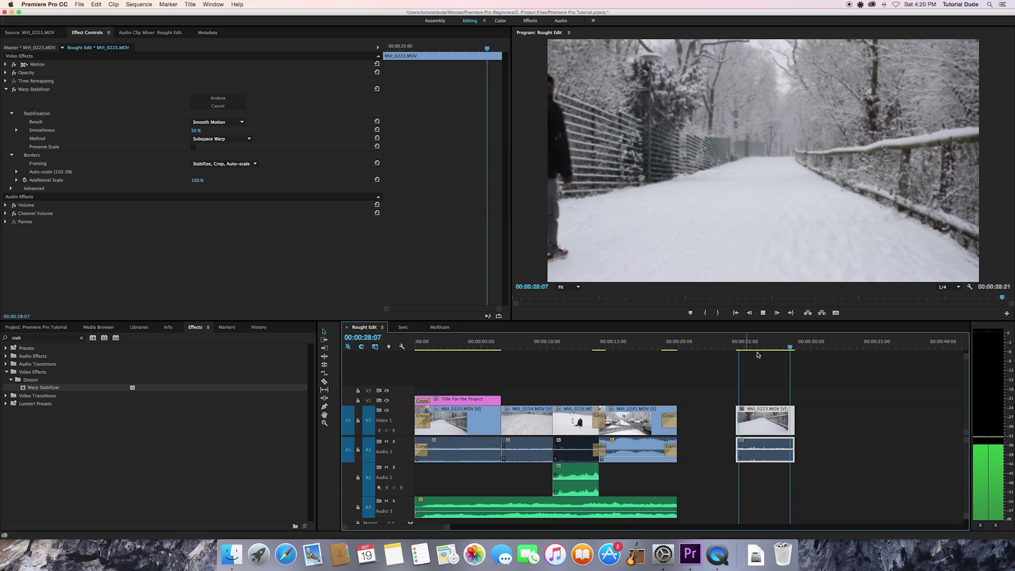
key("space")
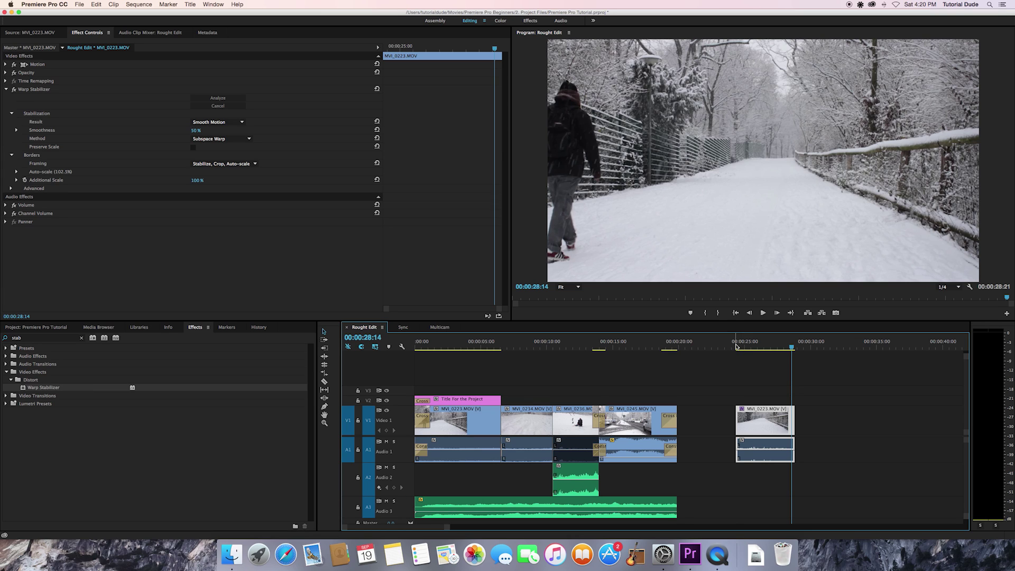
left_click(735, 347)
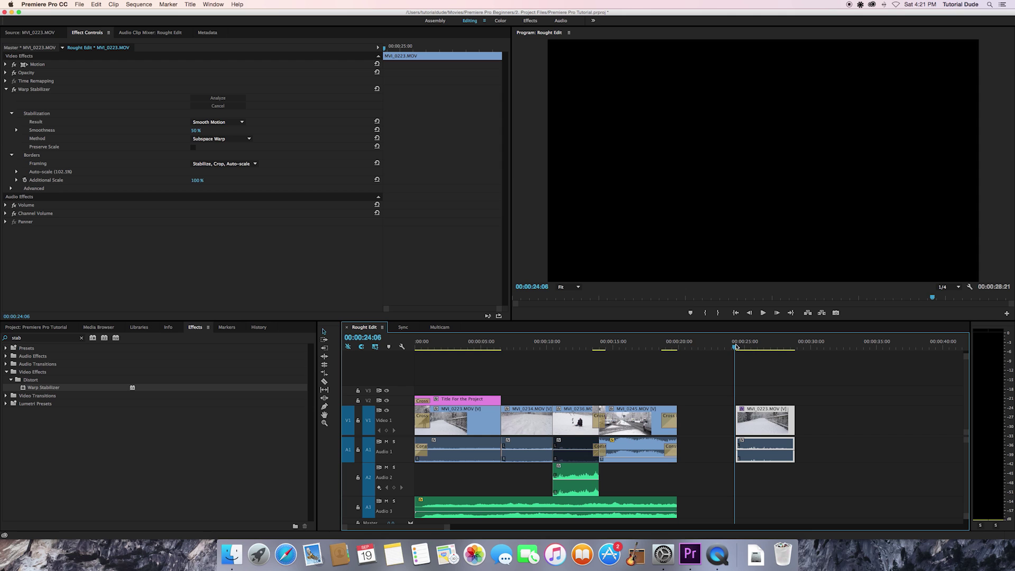
key("space")
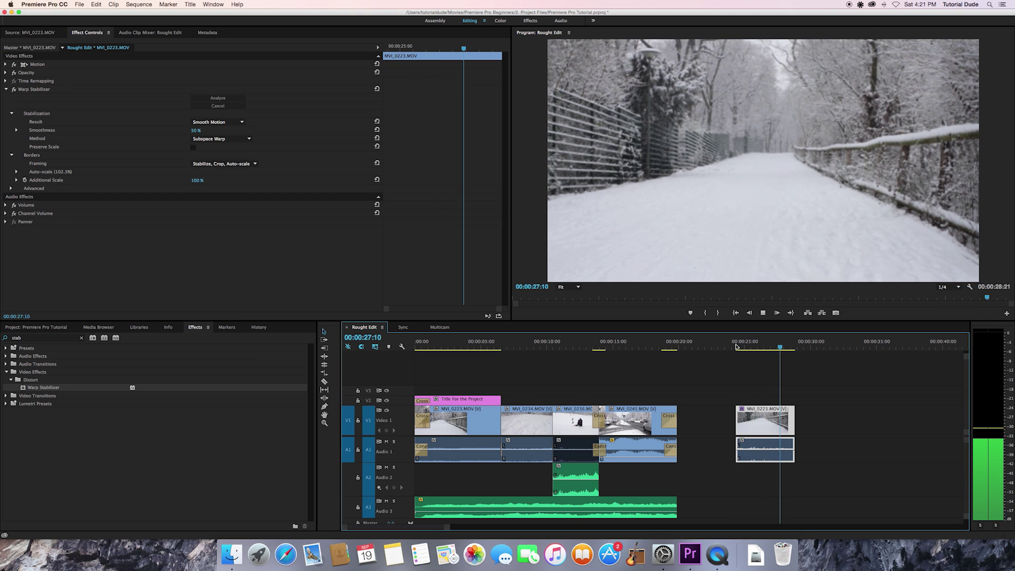
key("space")
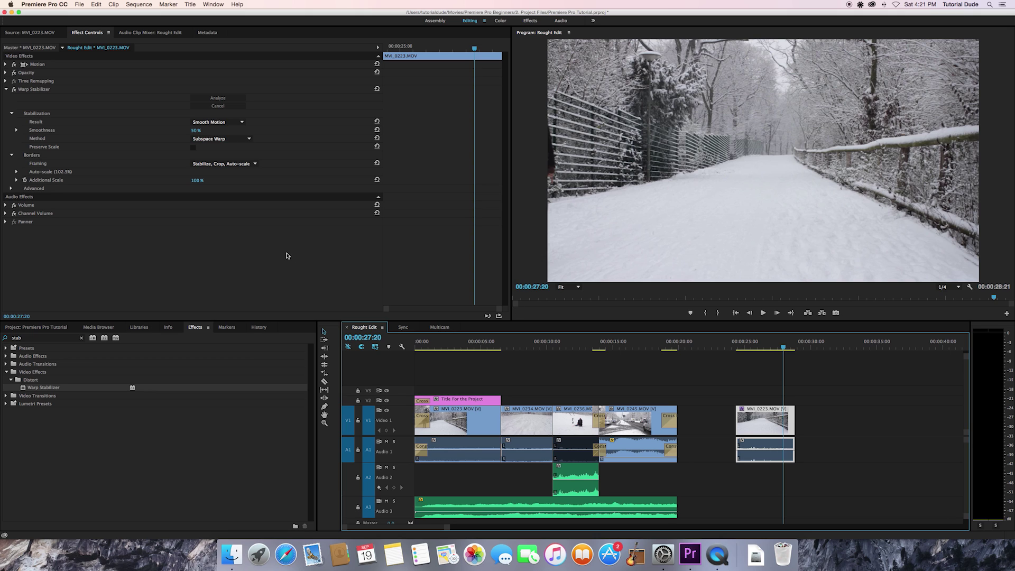
Step: Set the Warp Stabilizer's Result to No Motion
left_click(241, 122)
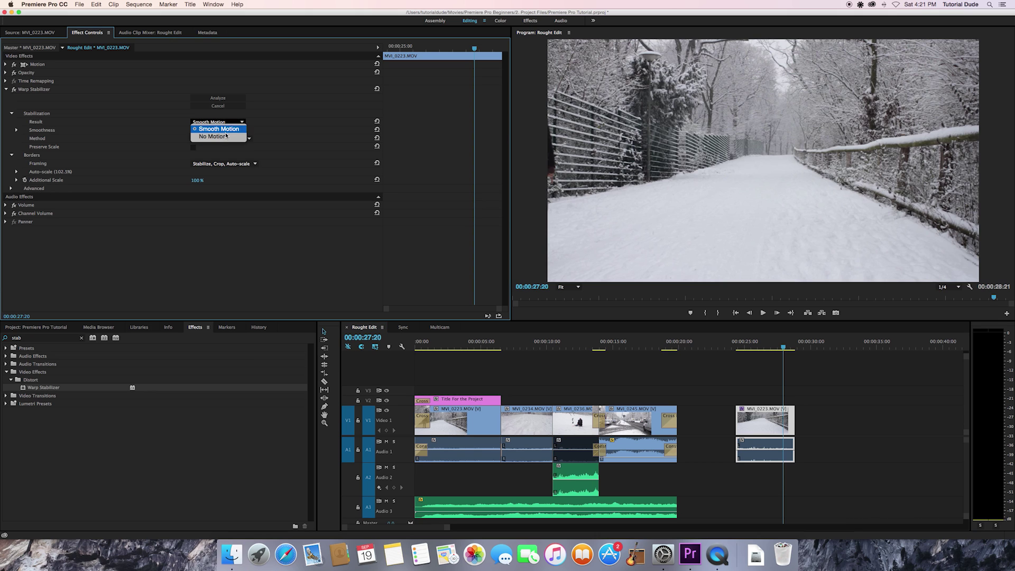
left_click(231, 251)
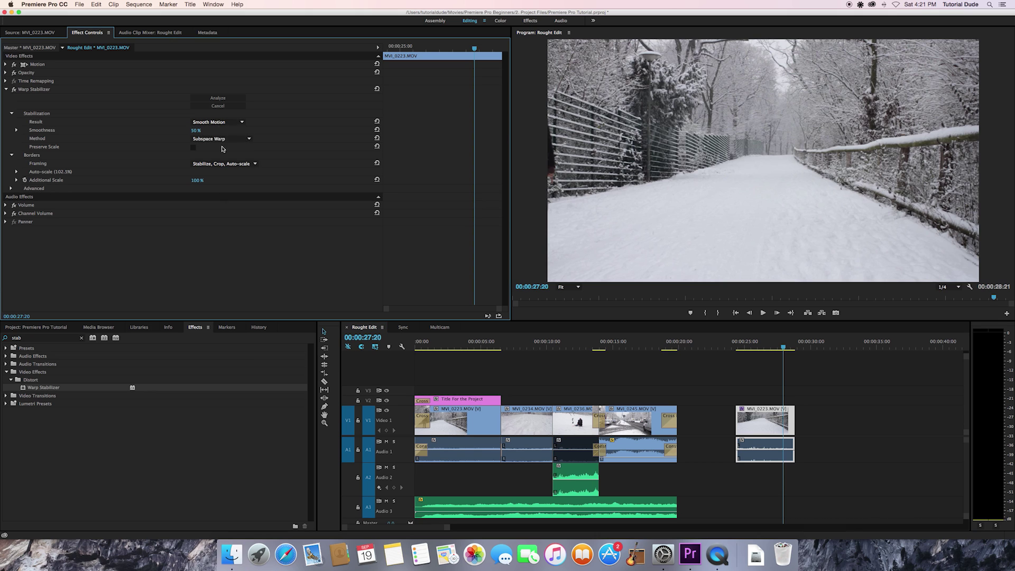
left_click(242, 124)
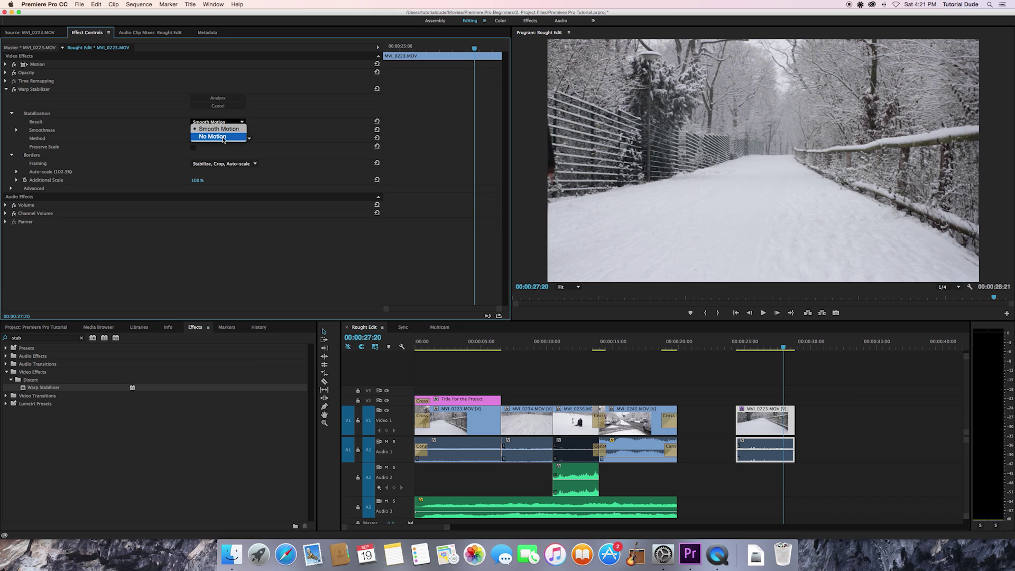
left_click(223, 137)
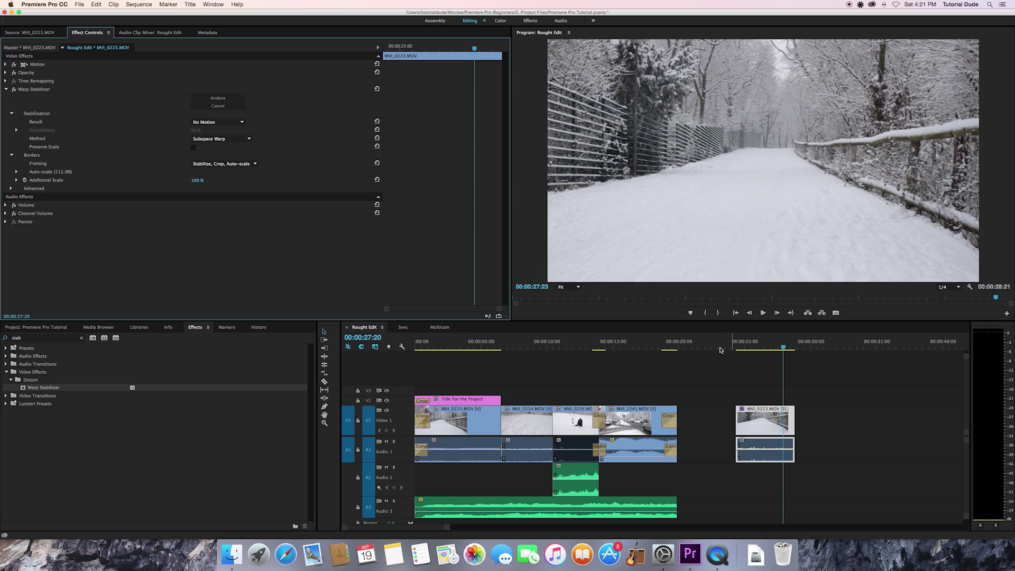
Step: Play the MVI_0223.MOV clip from near its start to review the No Motion stabilization
left_click(739, 345)
key("space")
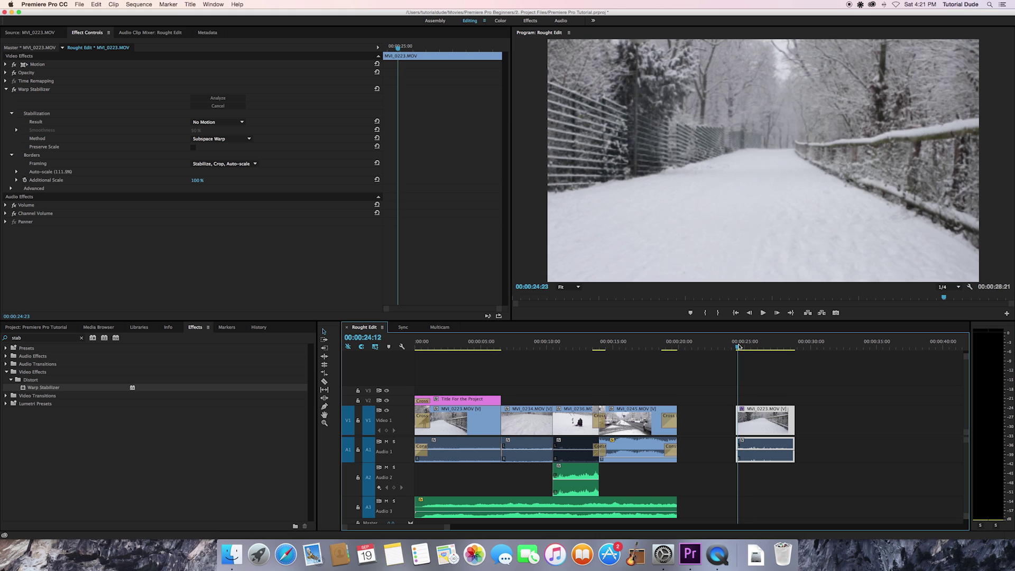
key("space")
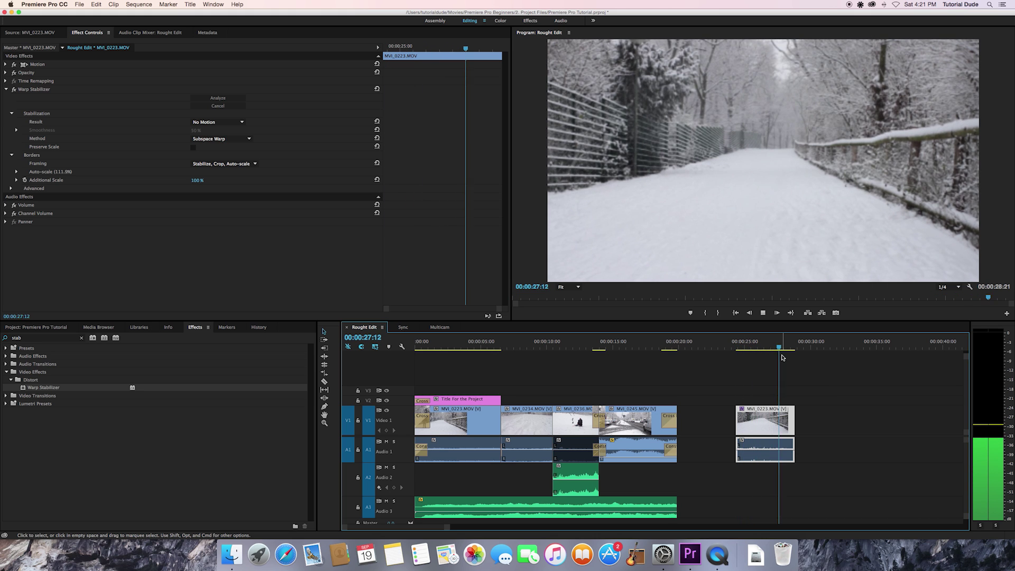
key("space")
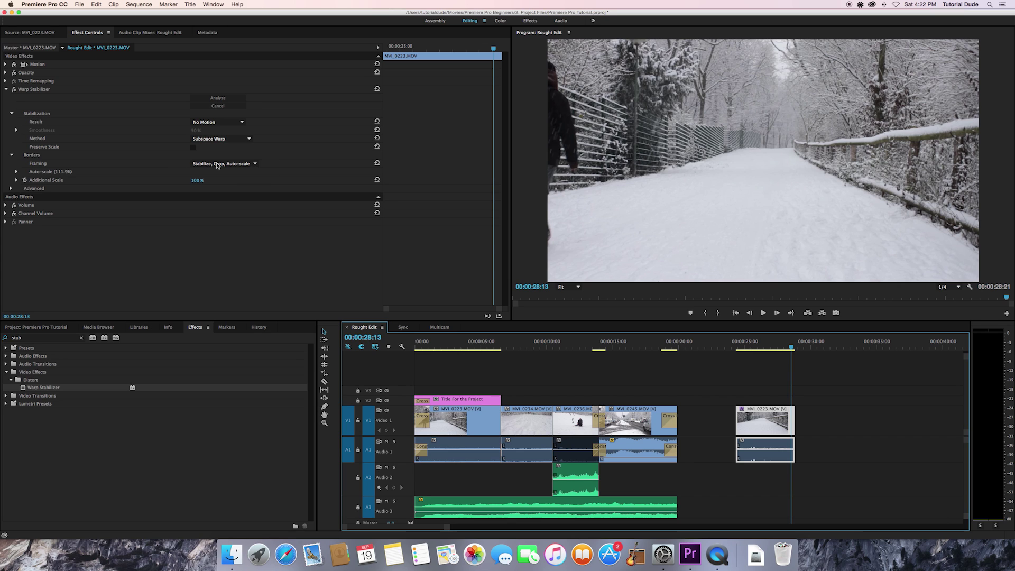
Step: View the Warp Stabilizer's available Framing options without changing the current choice
left_click(246, 165)
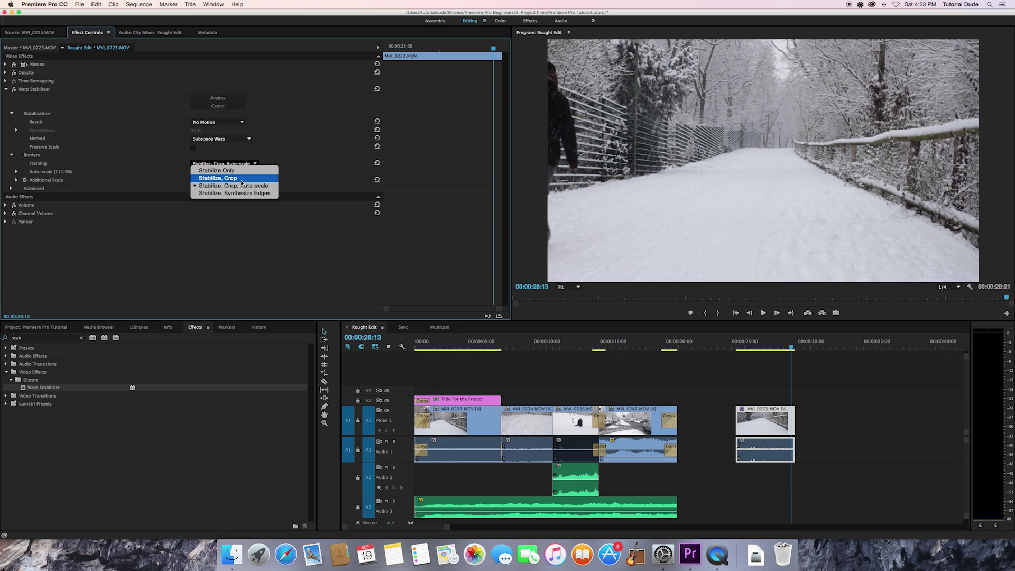
left_click(322, 169)
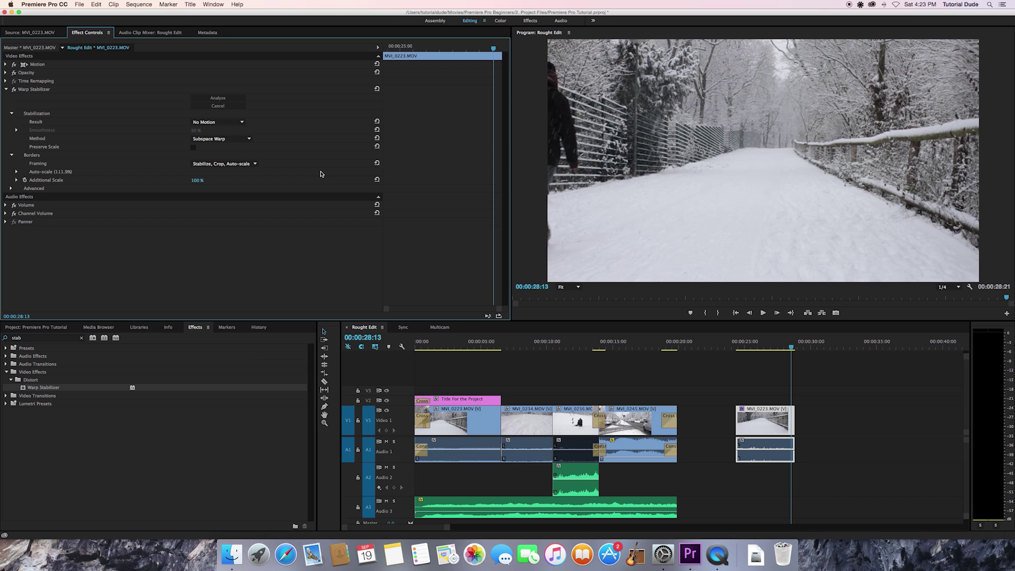
Step: Search the effects for "morph" and select the Morph Cut video transition
left_click(60, 339)
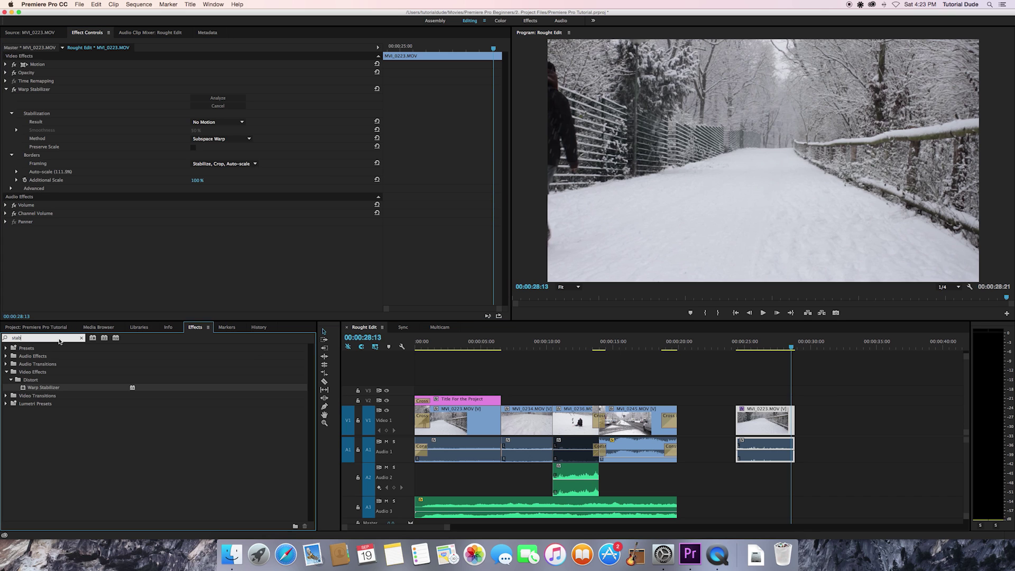
type("morph")
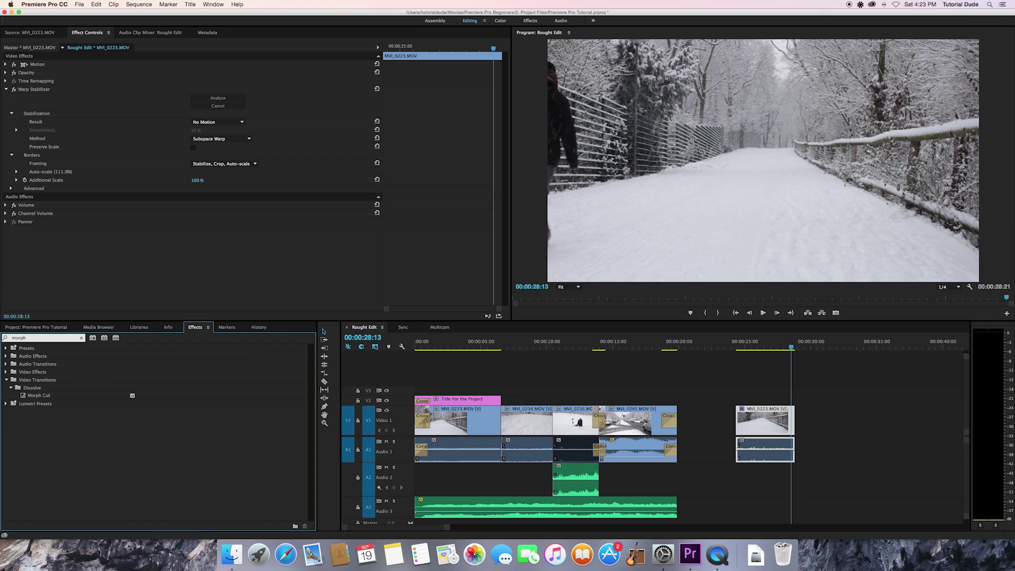
left_click(39, 395)
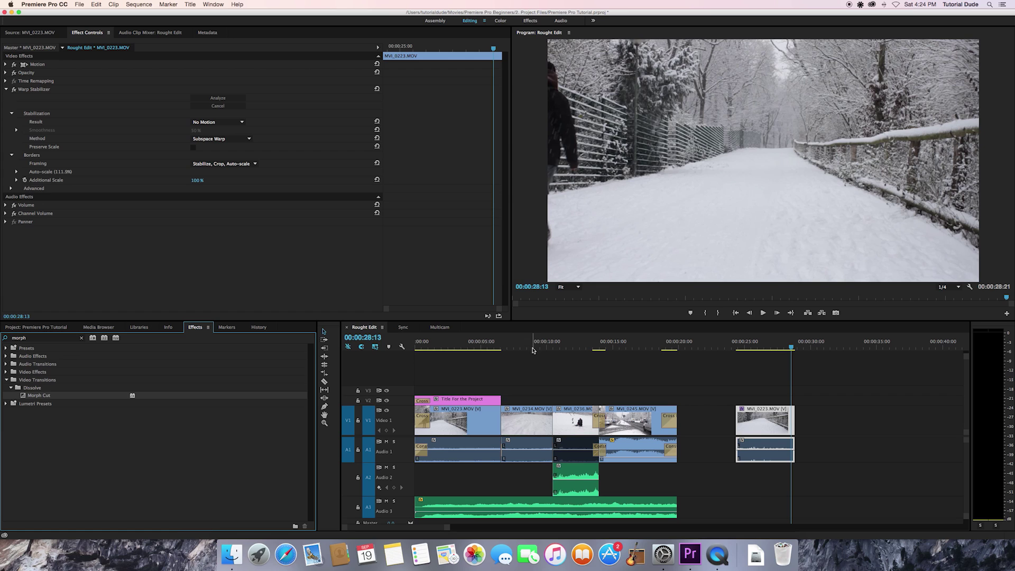
Step: Scrub through the MVI_0236.MOV and MVI_0234.MOV clips in the sequence to look for footage suited to a jump cut
left_click(571, 346)
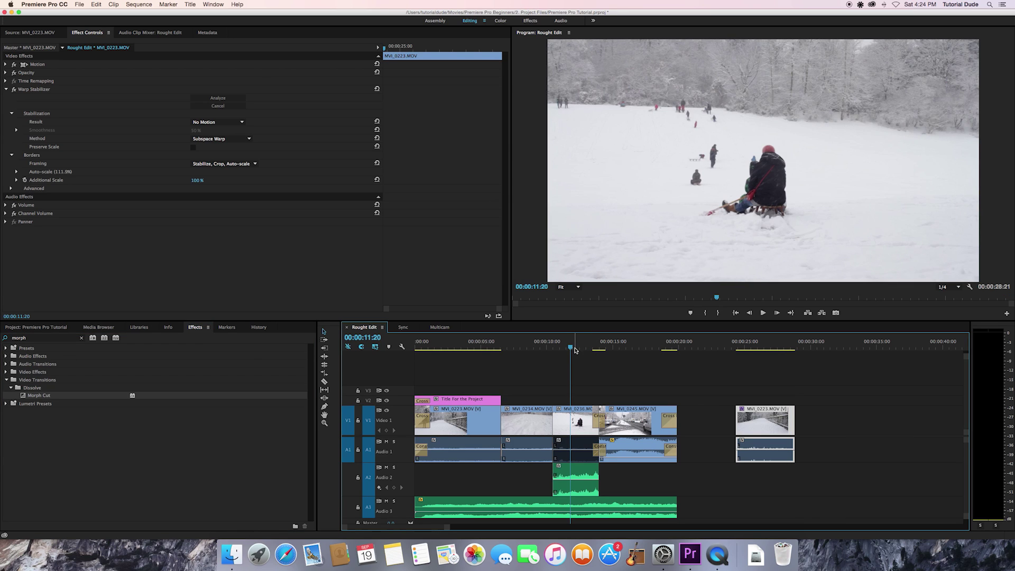
key("equal")
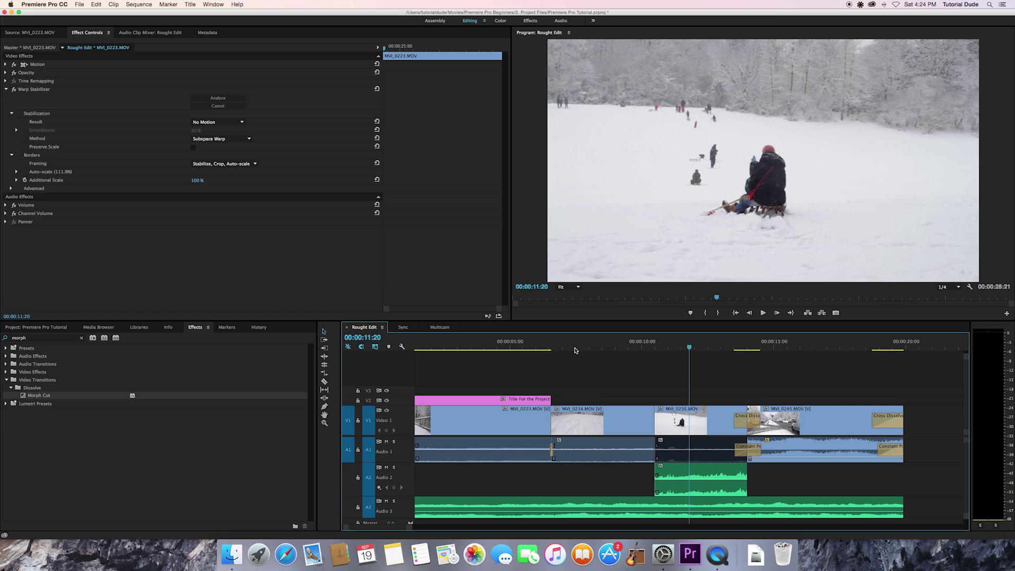
left_click(679, 348)
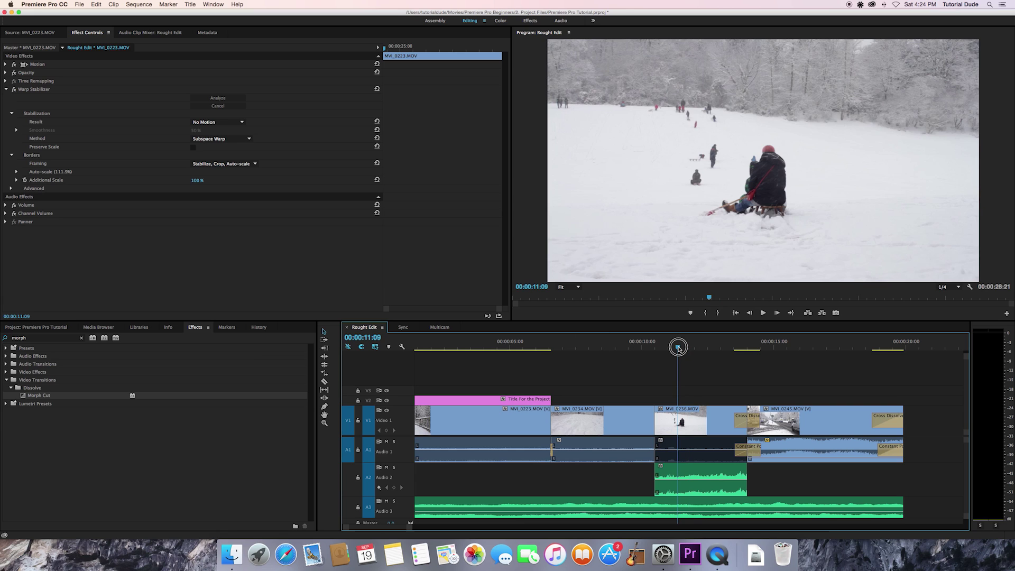
left_click_drag(679, 348, 689, 349)
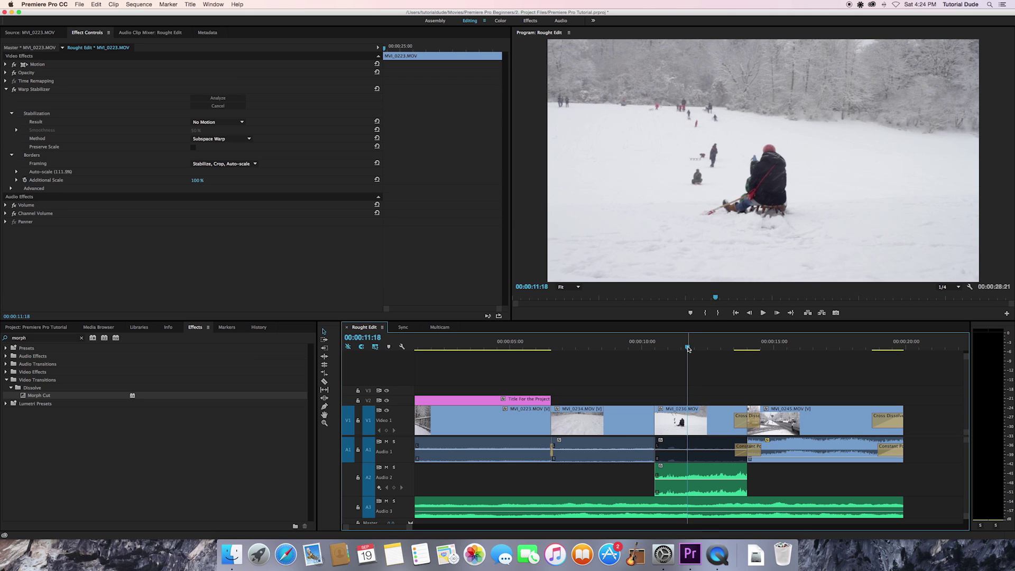
left_click_drag(688, 348, 692, 348)
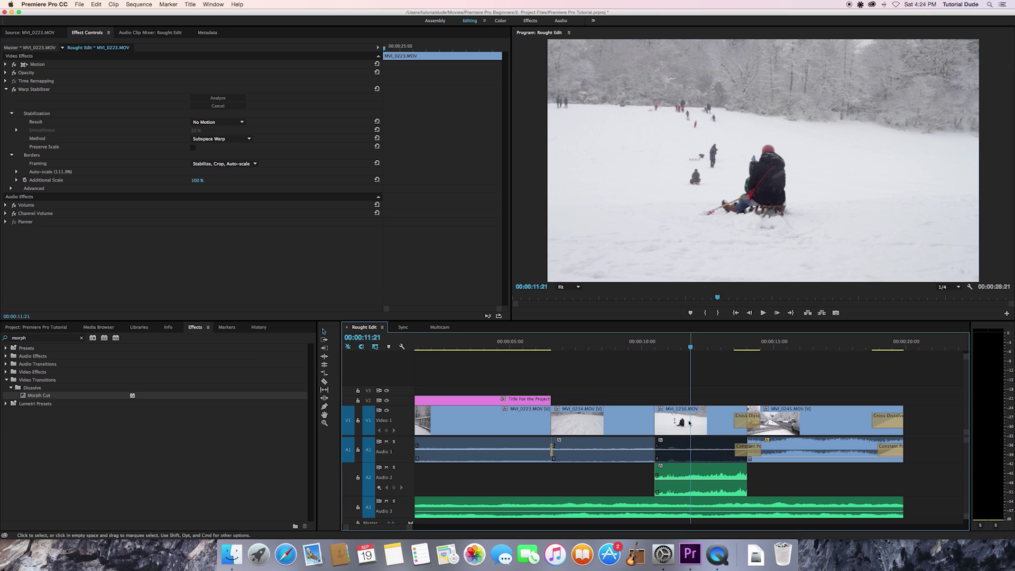
key("c")
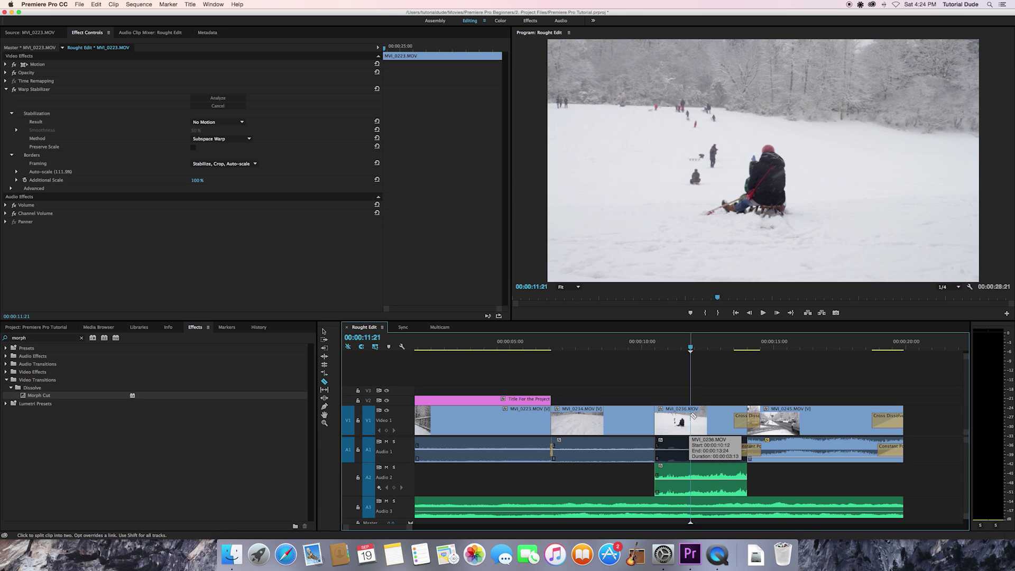
mouse_move(698, 347)
left_mouse_down()
mouse_move(718, 347)
mouse_move(670, 349)
mouse_move(744, 347)
mouse_move(682, 351)
left_mouse_up()
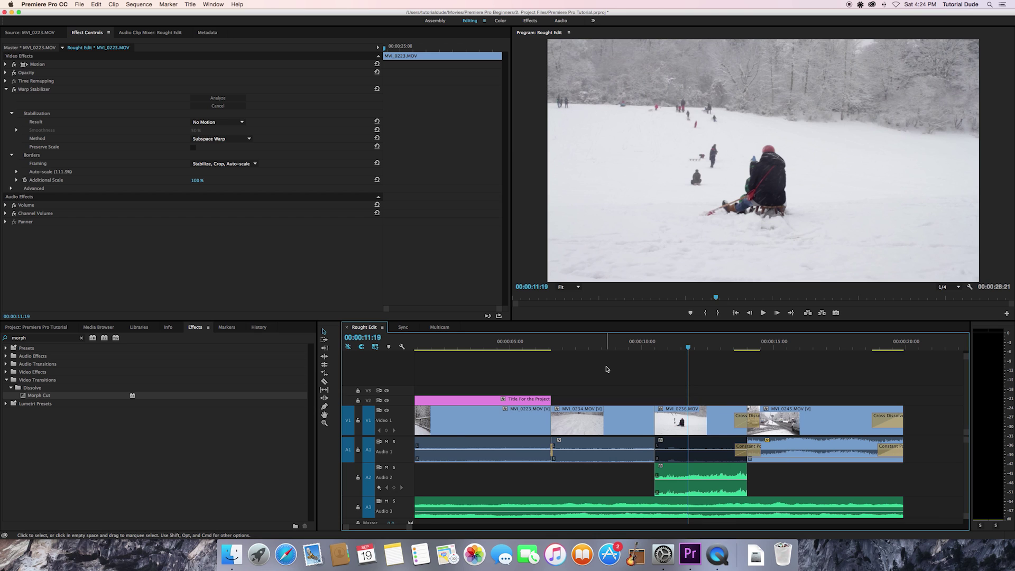
scroll(608, 367, "left", 2)
left_click(629, 344)
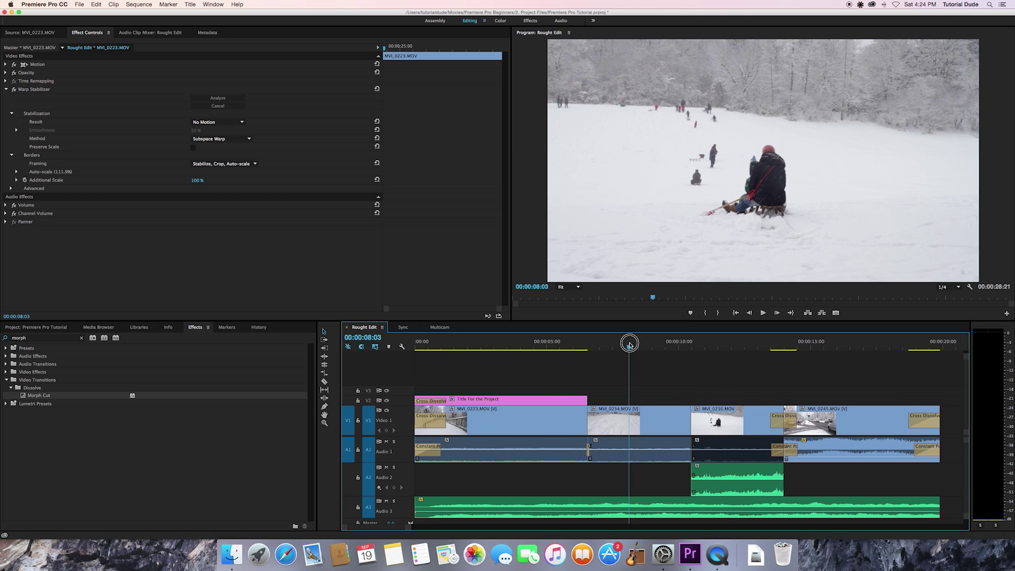
mouse_move(630, 345)
left_mouse_down()
mouse_move(614, 345)
mouse_move(646, 344)
mouse_move(630, 345)
left_mouse_up()
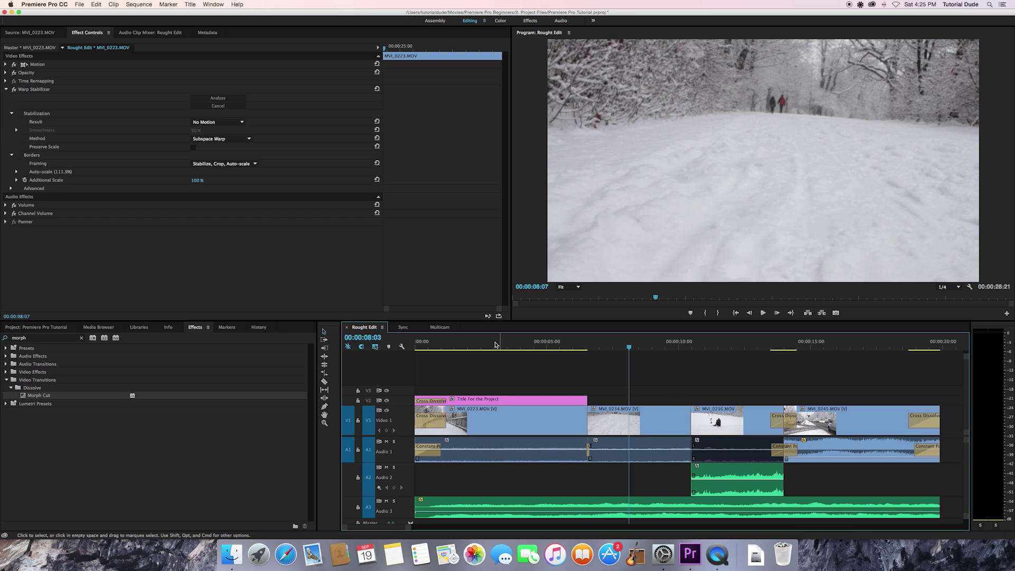
Step: Extend the end of the separate MVI_0223.MOV clip to about 00:00:30:12 and remove its Warp Stabilizer effect
scroll(555, 359, "right", 10)
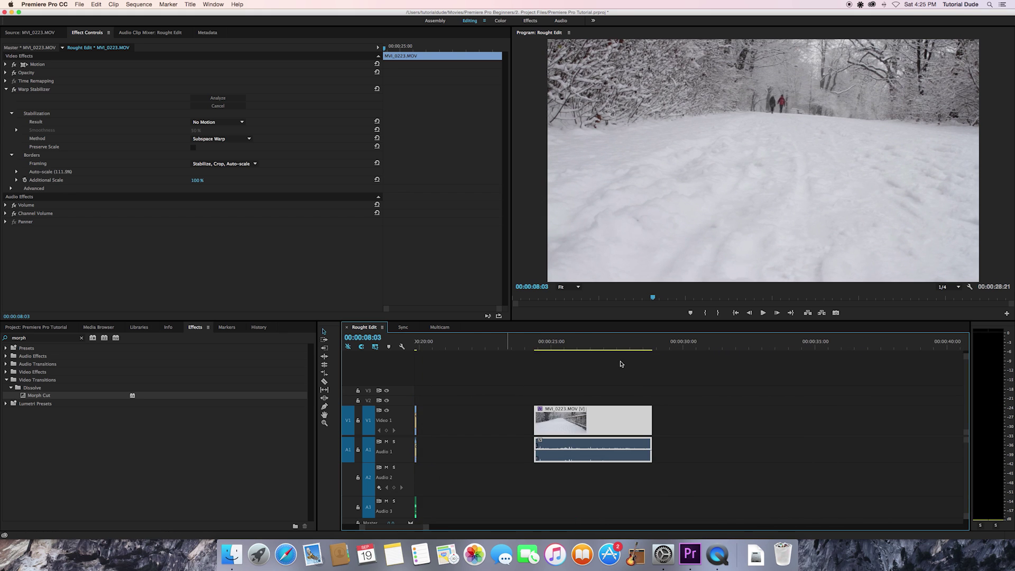
scroll(587, 354, "right", 3)
mouse_move(587, 344)
left_mouse_down()
mouse_move(540, 344)
mouse_move(598, 347)
left_mouse_up()
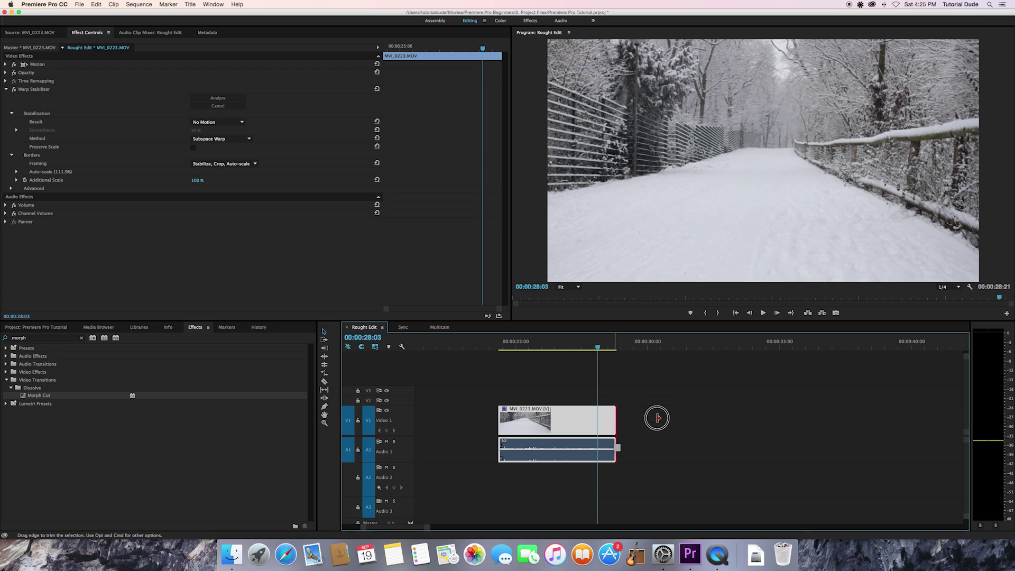
left_click_drag(658, 419, 659, 418)
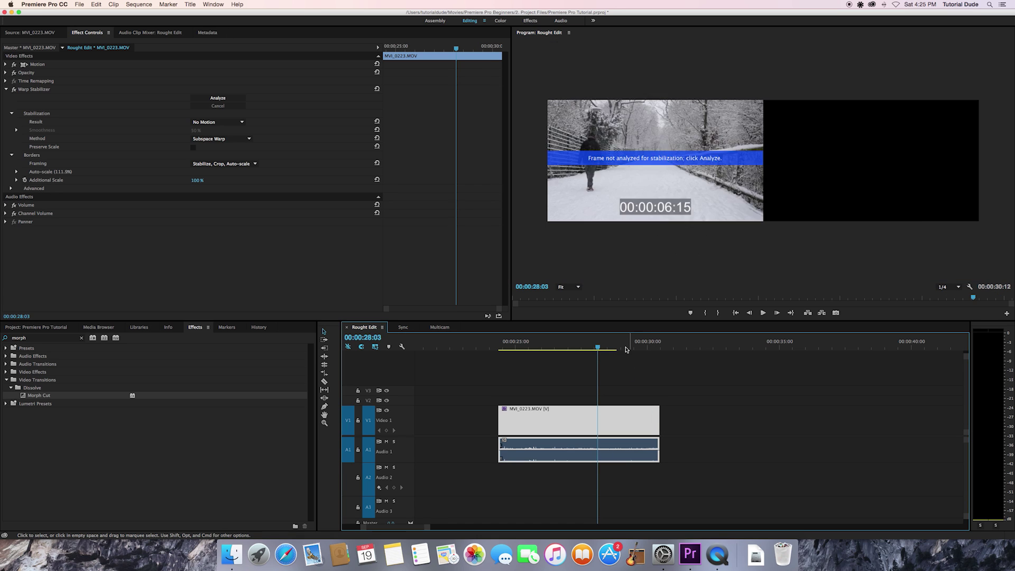
left_click_drag(626, 349, 625, 349)
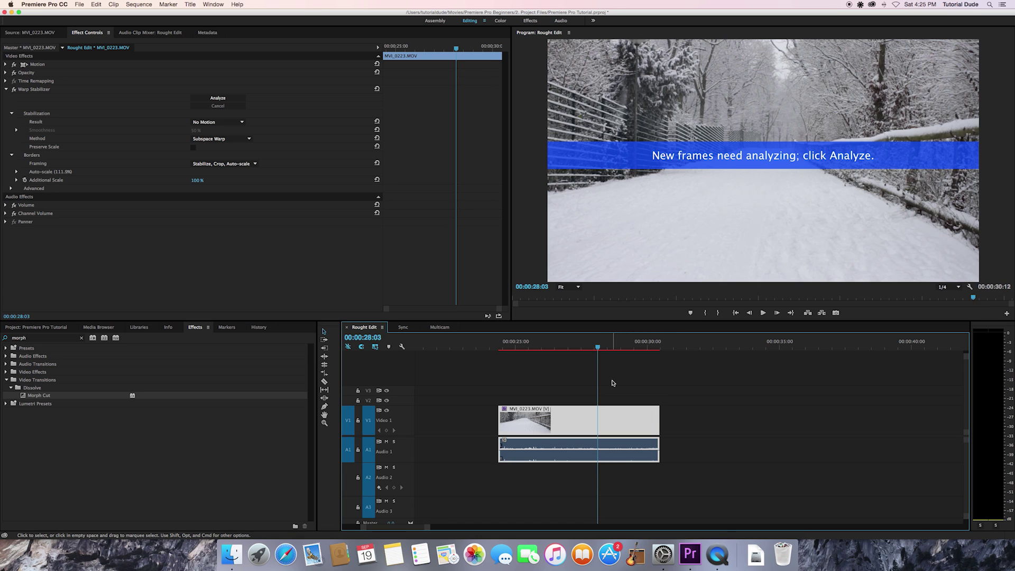
left_click(45, 90)
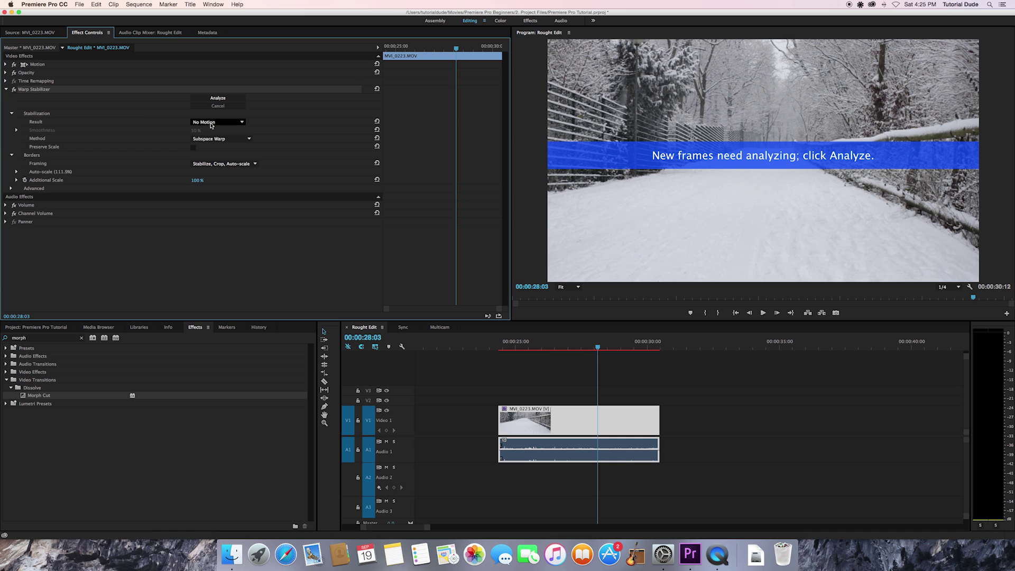
key("Delete")
Step: Extend the end of the separate MVI_0223.MOV clip to about 00:00:32:16 and trim its start to just past 00:00:29:12
left_click_drag(602, 345, 634, 345)
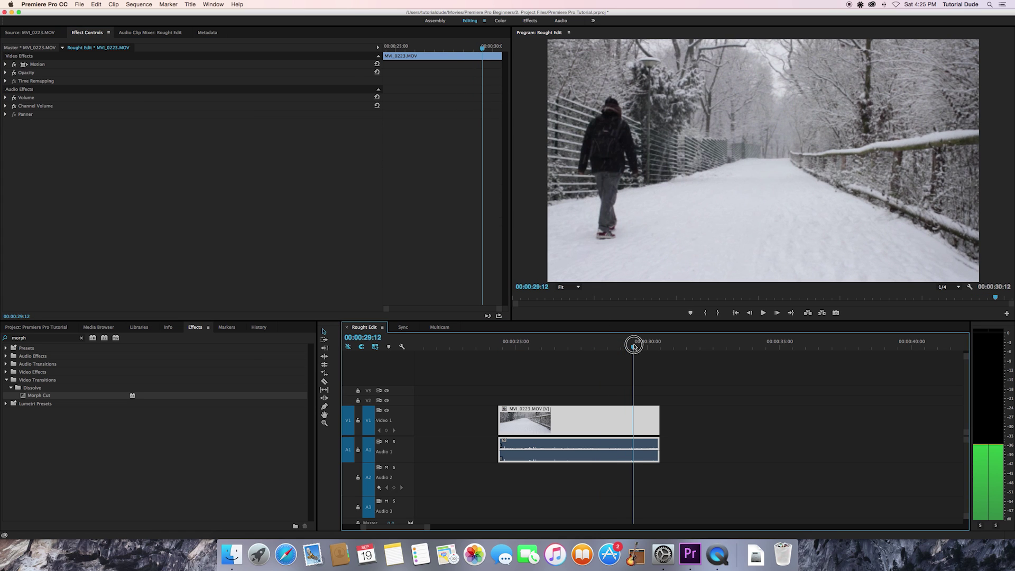
left_click_drag(659, 420, 715, 420)
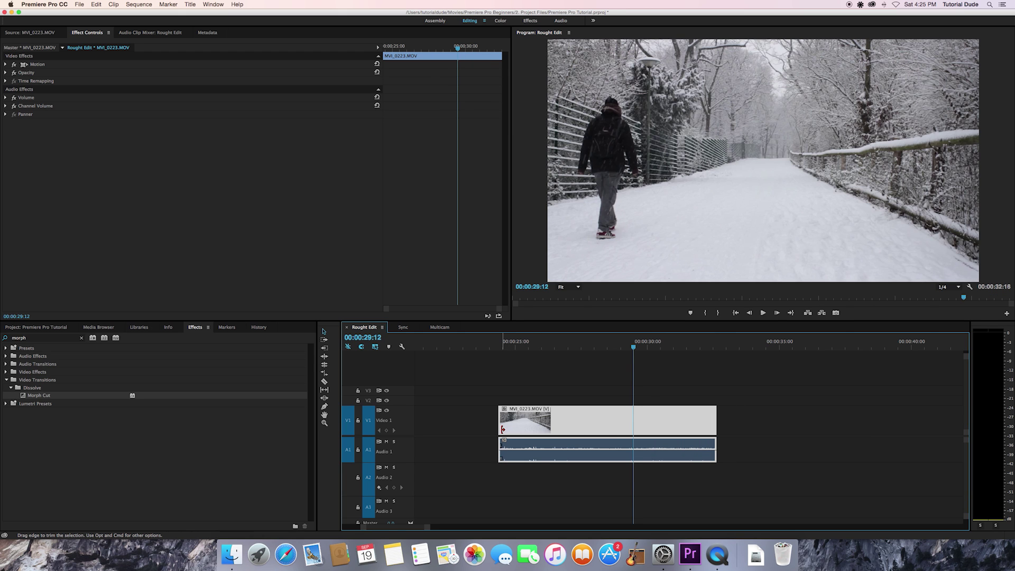
left_click_drag(503, 430, 644, 421)
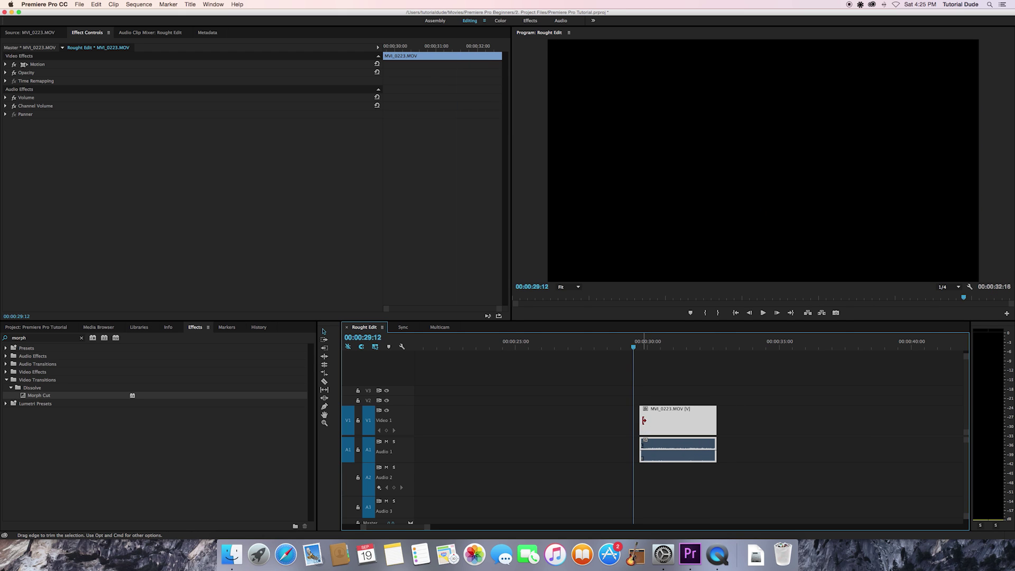
Step: Cut a four-frame piece out of the trimmed MVI_0223.MOV clip at about 00:00:30:19 and ripple delete it to make a jump cut
left_click_drag(641, 345, 668, 347)
key("c")
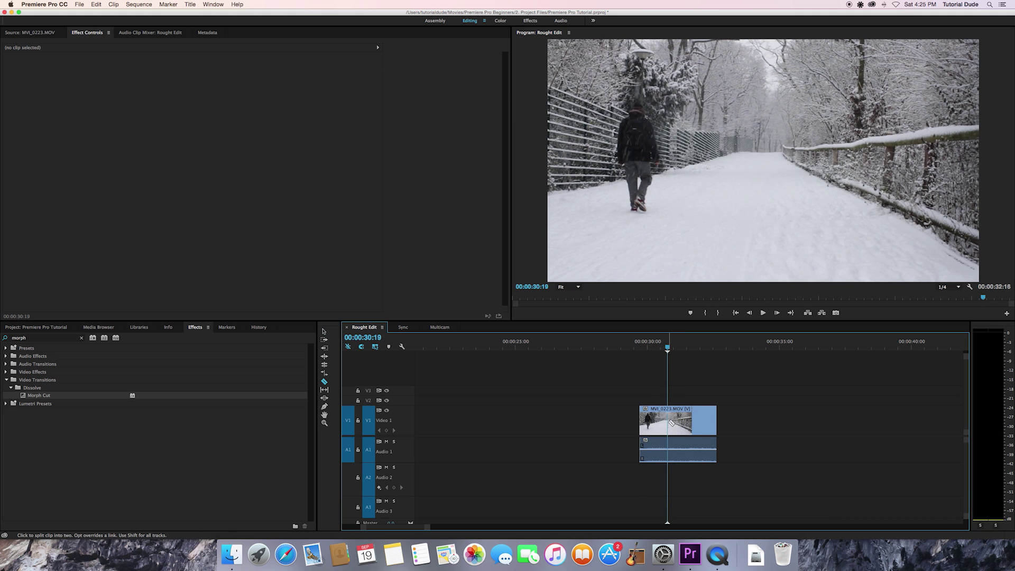
left_click(670, 422)
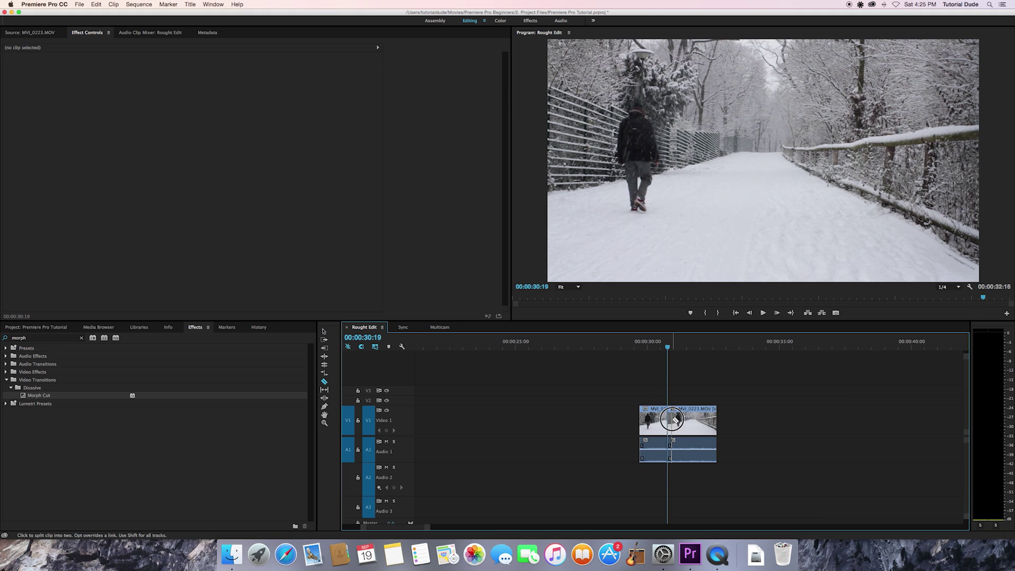
key("v")
left_click(672, 421)
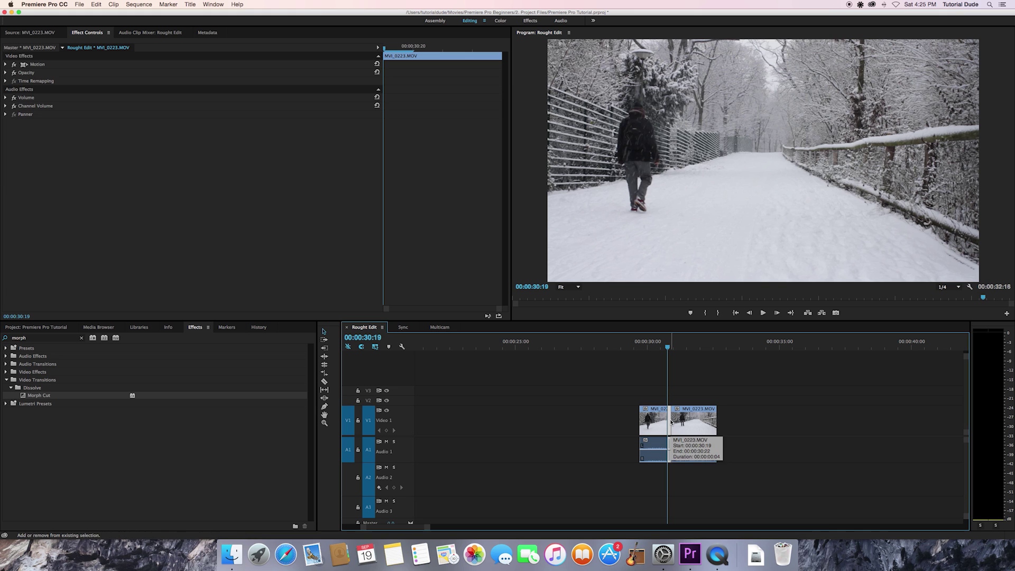
key("alt+BackSpace")
Step: Play the two MVI_0223.MOV pieces and go frame by frame across the cut near 00:00:30:19 to examine the jump
key("space")
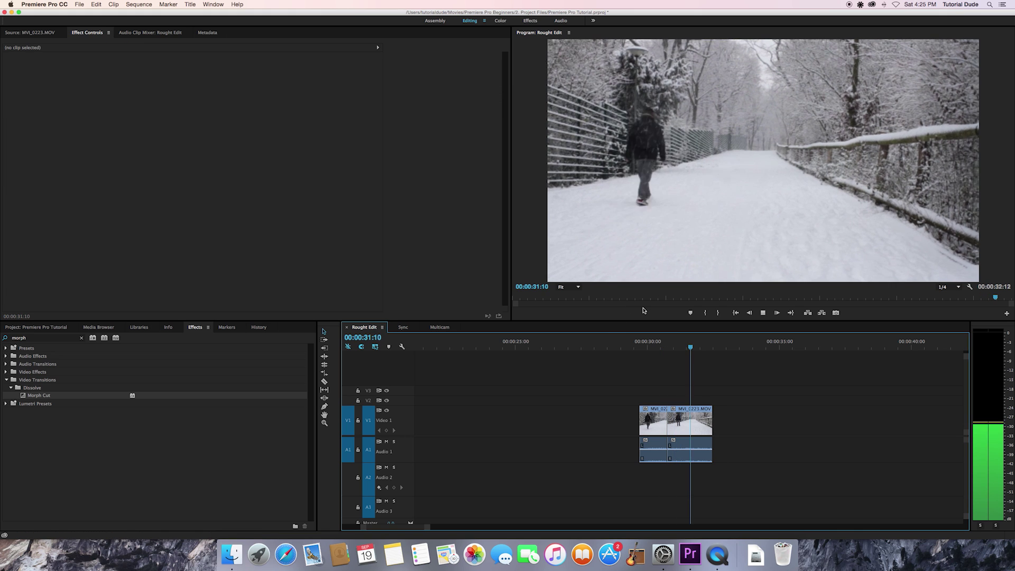
left_click(656, 344)
key("space")
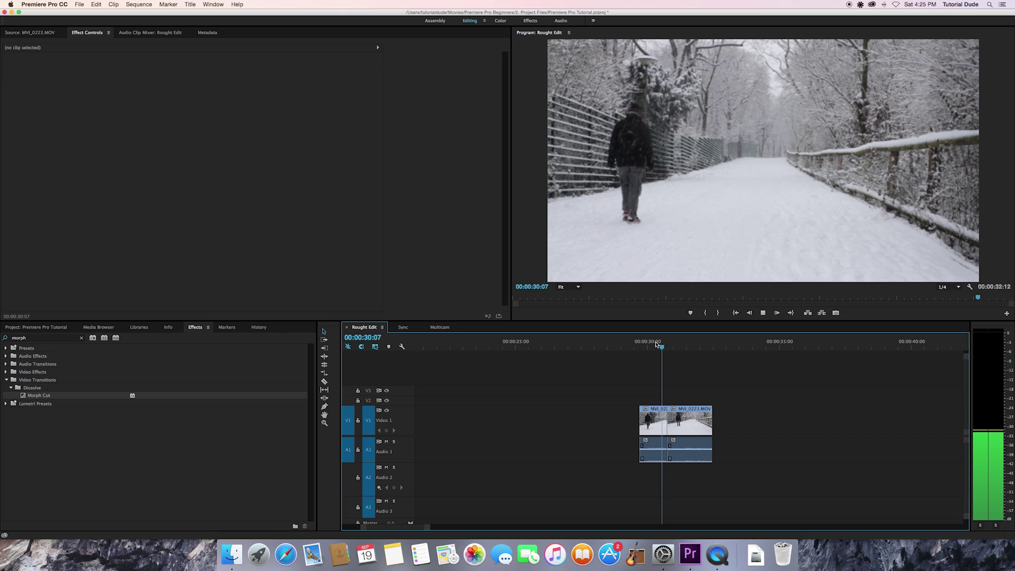
left_click(664, 343)
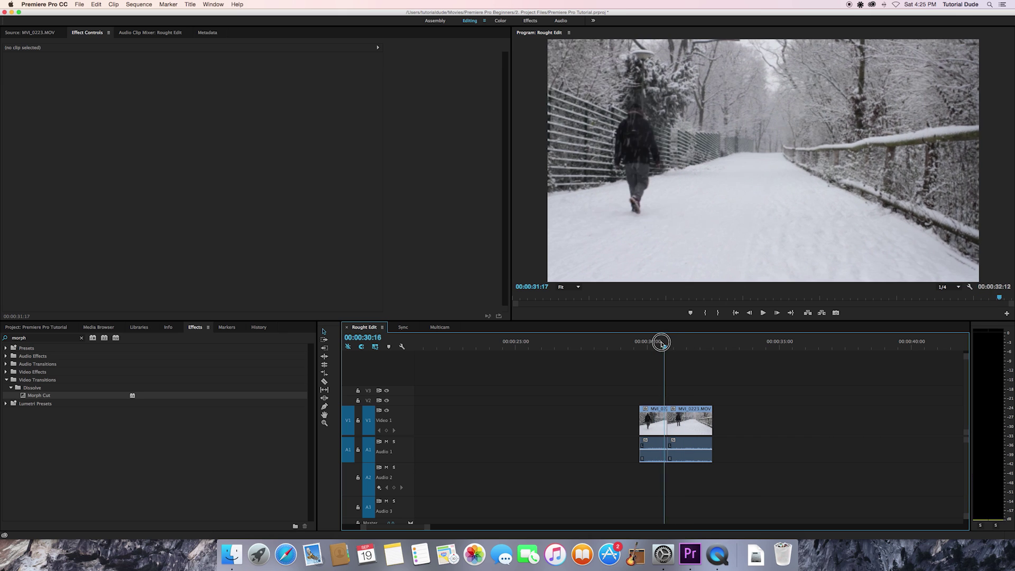
left_click(665, 344)
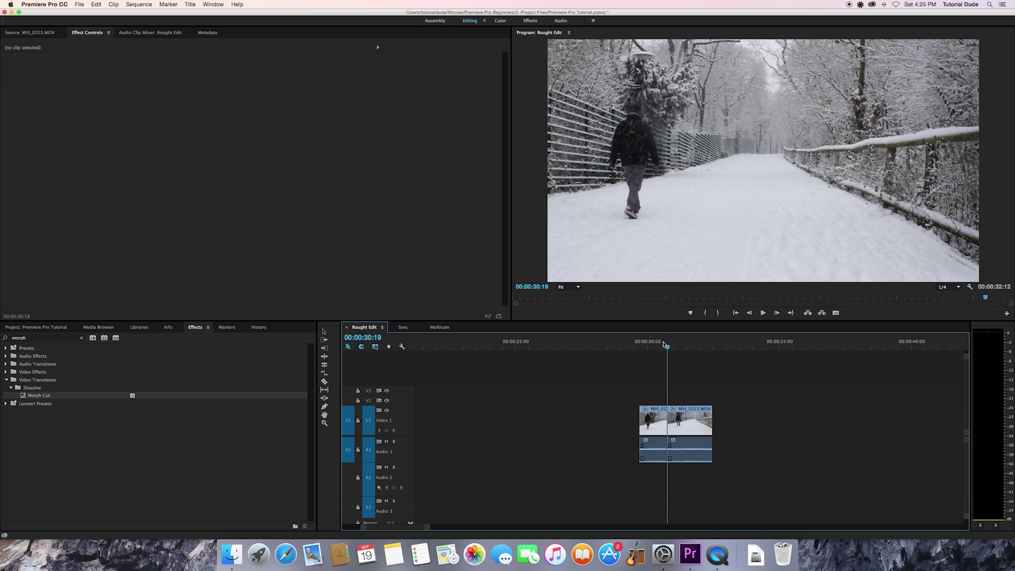
key("Right")
key("Right")
key("Right")
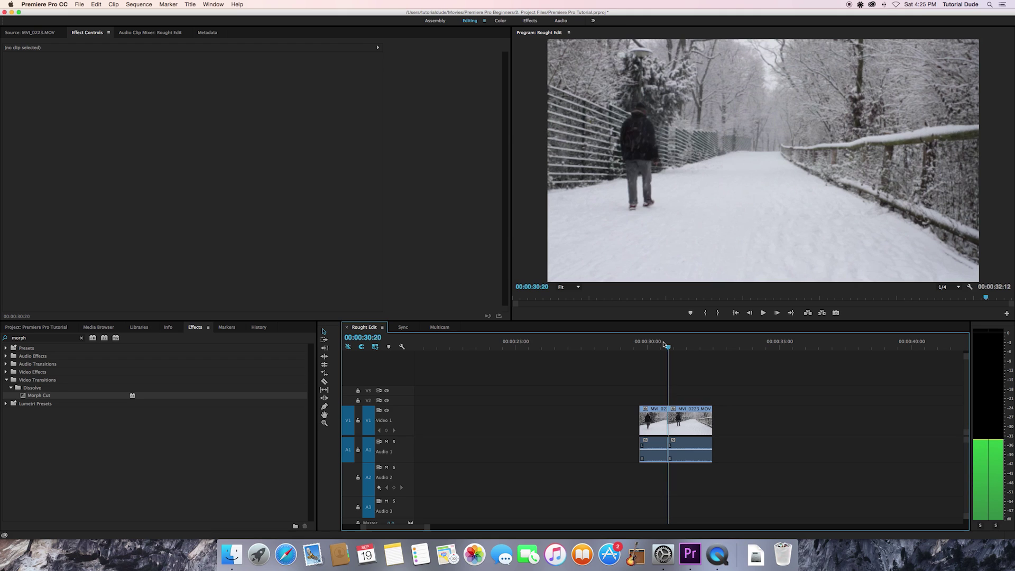
key("Right")
key("Right")
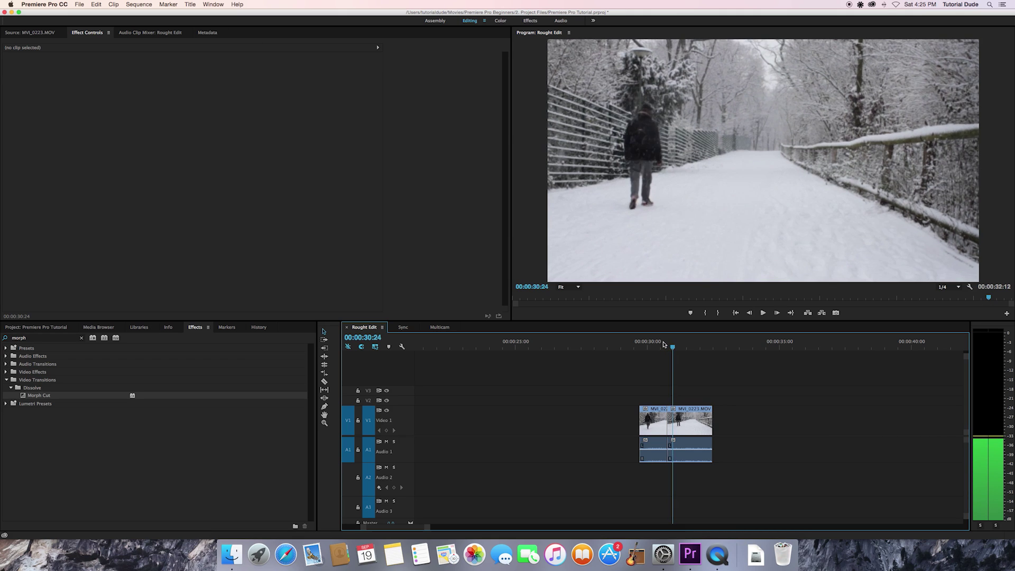
Step: Ripple trim about six frames off the start of the second MVI_0223.MOV piece and place the playhead at 00:00:30:18
left_click_drag(682, 423, 688, 423)
left_click(677, 346)
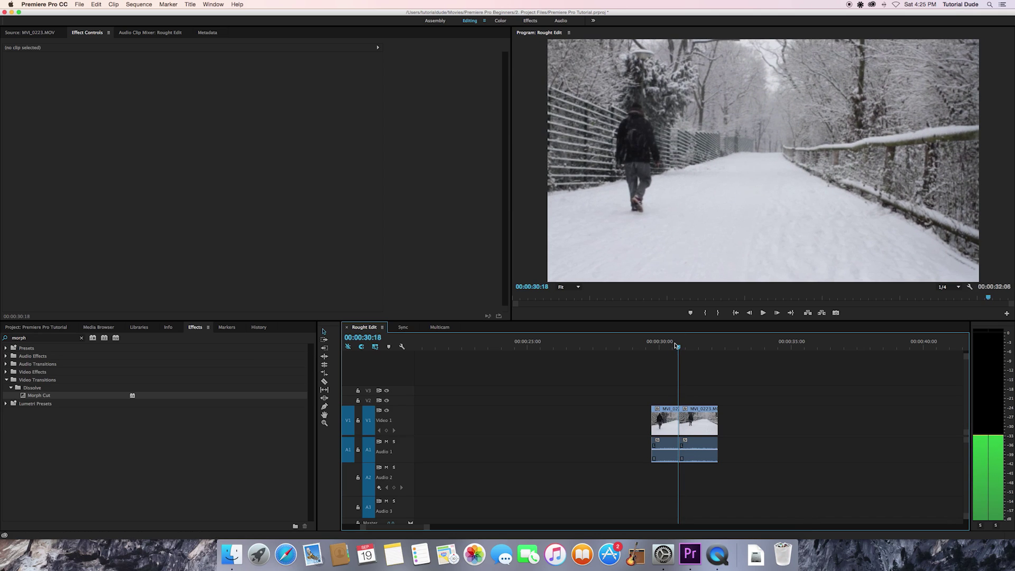
left_click(677, 346)
Step: Apply the Morph Cut transition centered on the cut between the two MVI_0223.MOV pieces and shorten it to 00:00:00:10
left_click_drag(23, 397, 680, 423)
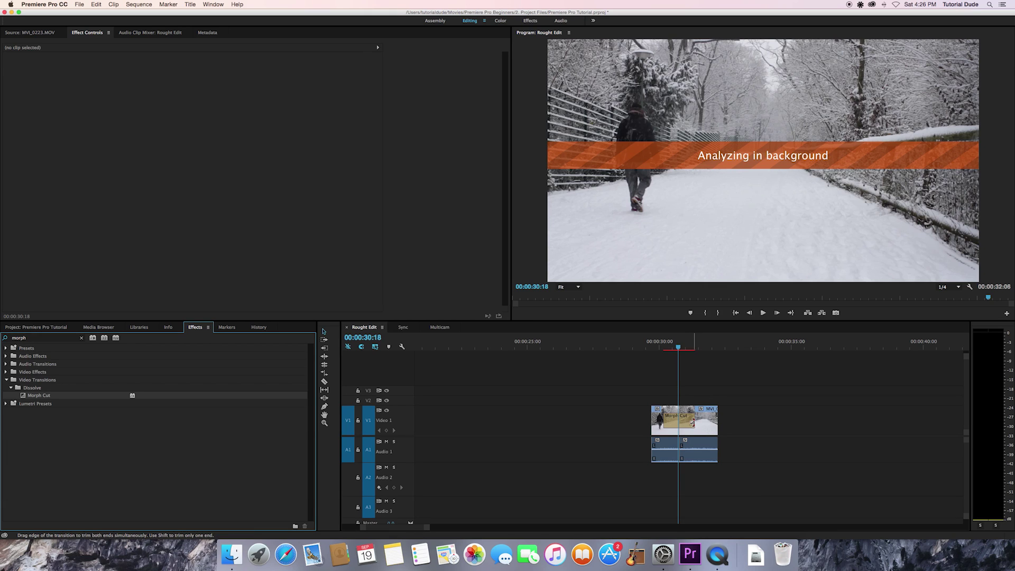
left_click_drag(695, 422, 680, 422)
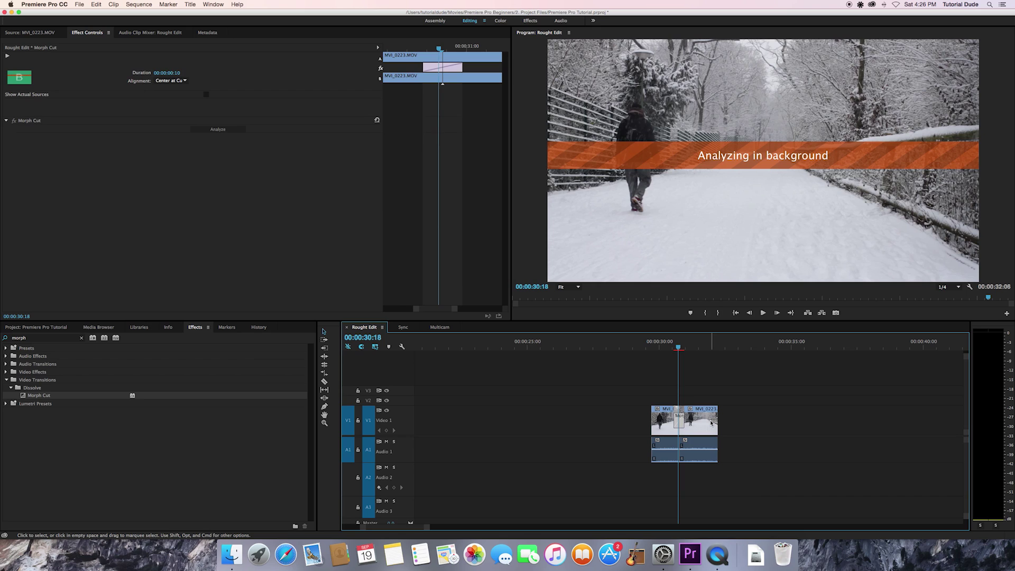
key("=")
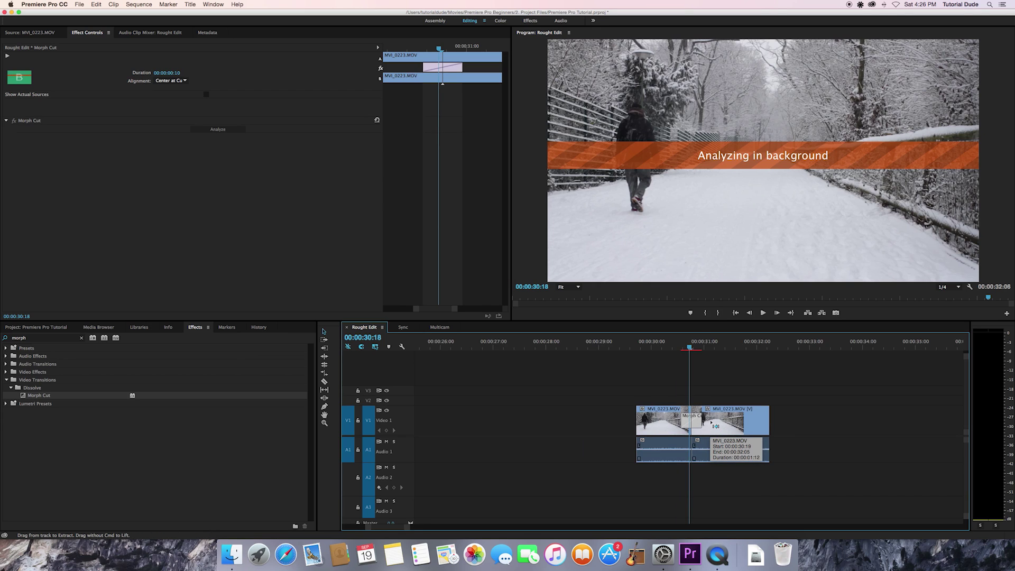
Step: Shorten the Morph Cut transition to 00:00:00:08 and move the playhead to 00:00:30:22
key("=")
left_click_drag(714, 421, 710, 421)
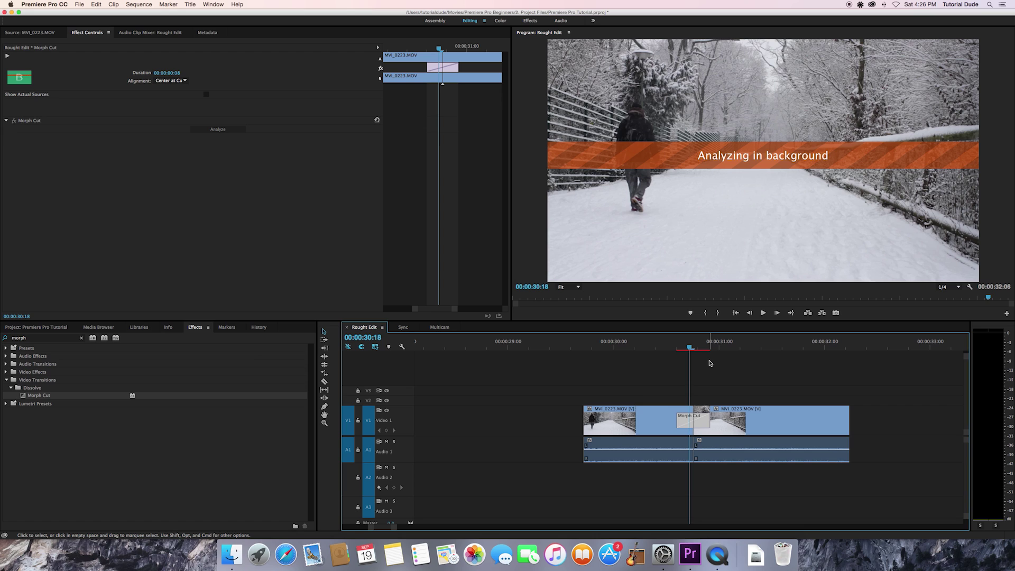
left_click(682, 347)
mouse_move(704, 348)
left_mouse_down()
mouse_move(689, 348)
mouse_move(709, 347)
left_mouse_up()
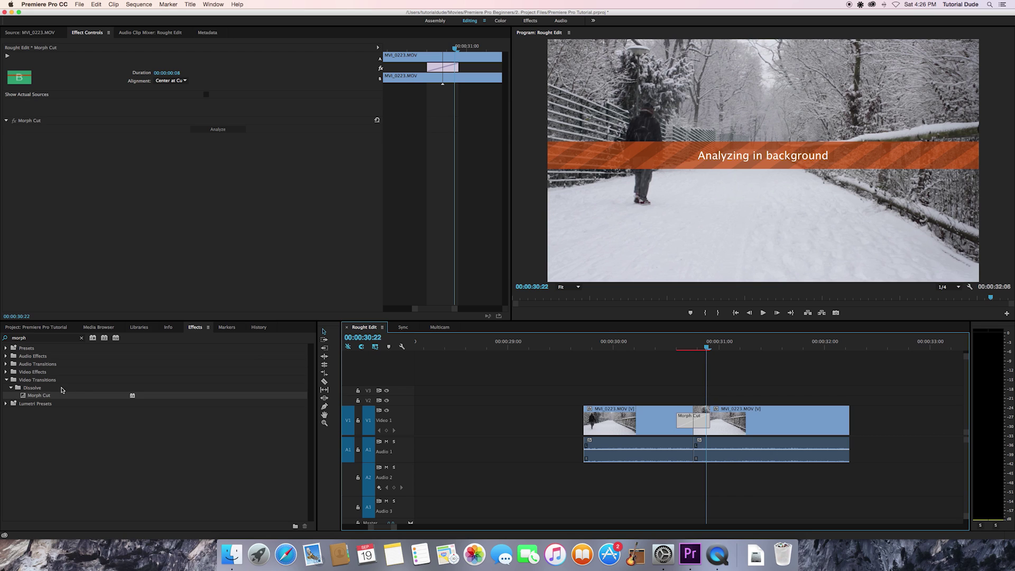
Step: Clear the effects search and open the Keying group of the video effects to view its keys
left_click(81, 338)
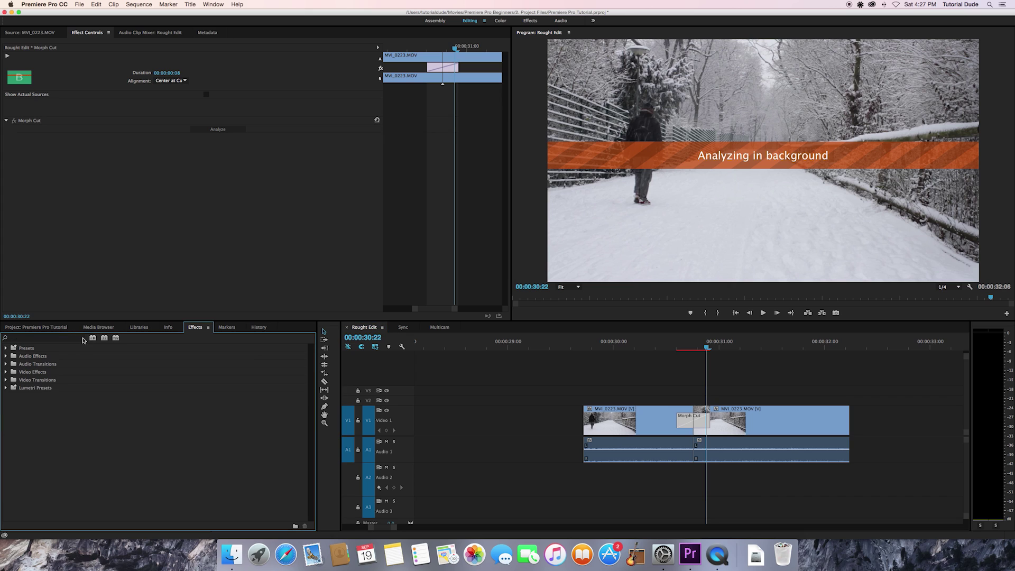
left_click(6, 372)
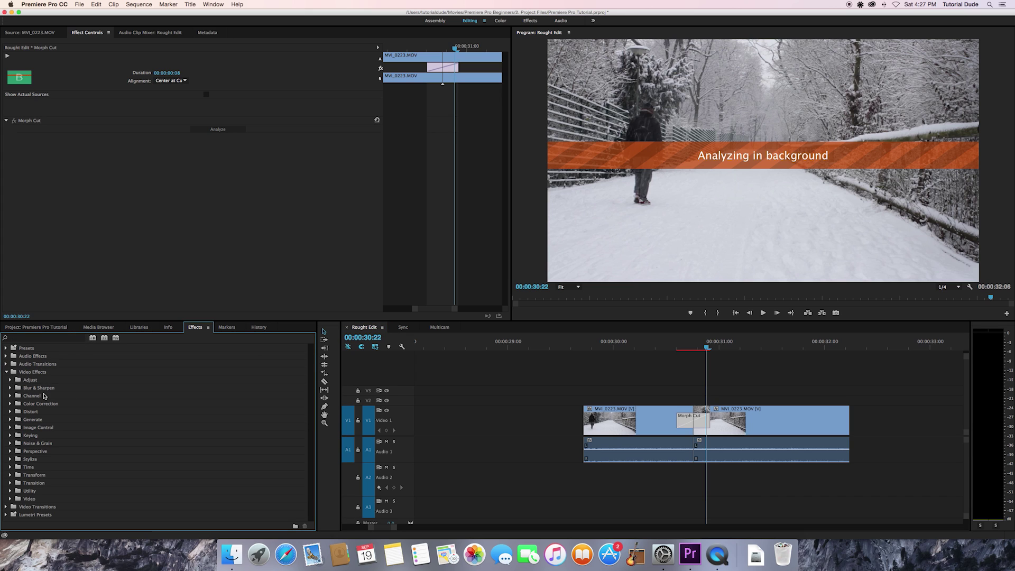
left_click(11, 436)
scroll(58, 443, "down", 2)
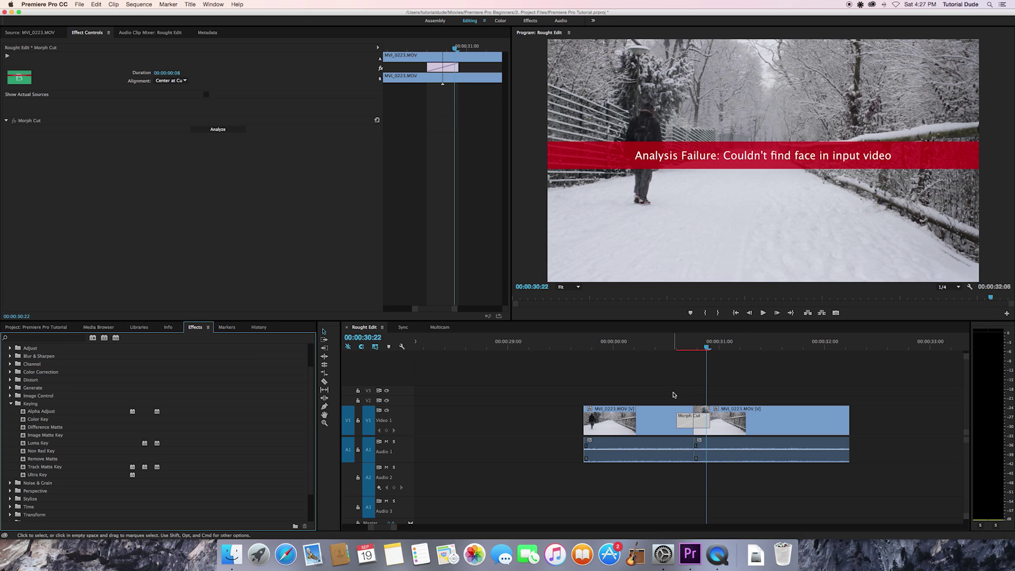
Step: Delete both MVI_0223.MOV pieces with their Morph Cut transition around 00:00:30:22, bringing the rest of the sequence into view
left_click(718, 443)
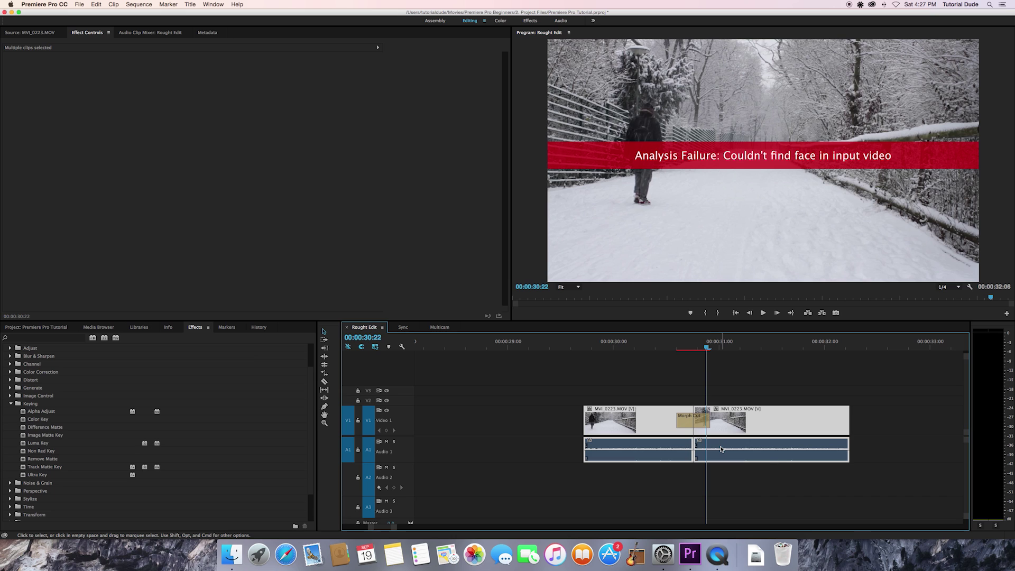
key("Delete")
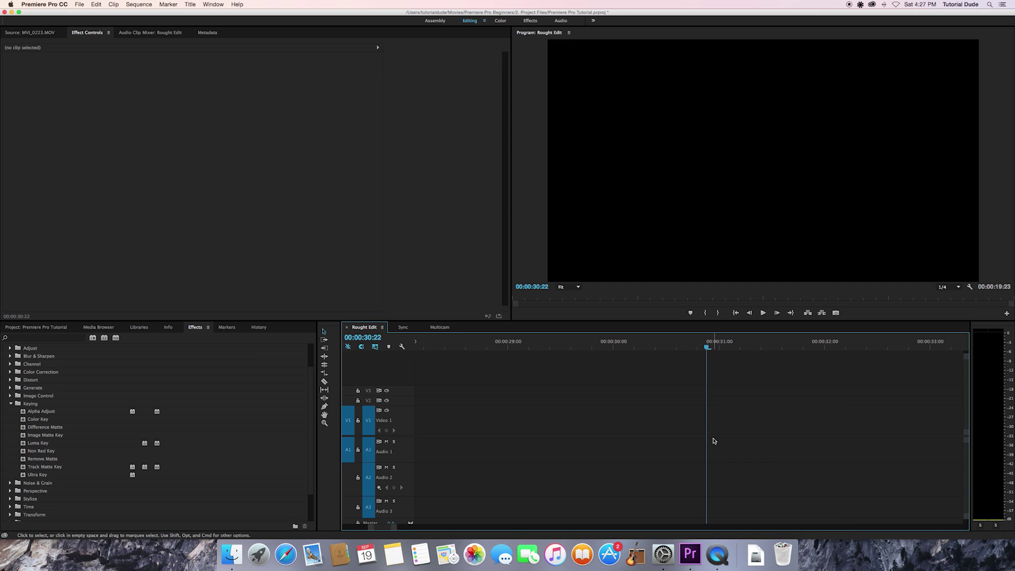
key("minus")
key("minus")
key("minus")
key("minus")
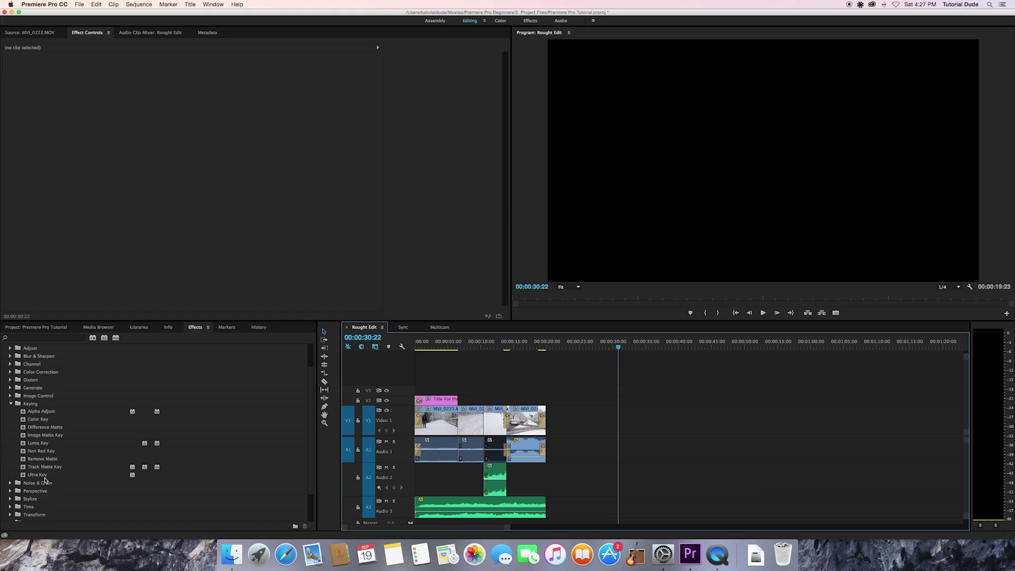
Step: Point out the Luma Key and Color Key effects and collapse the Keying group
left_click(44, 444)
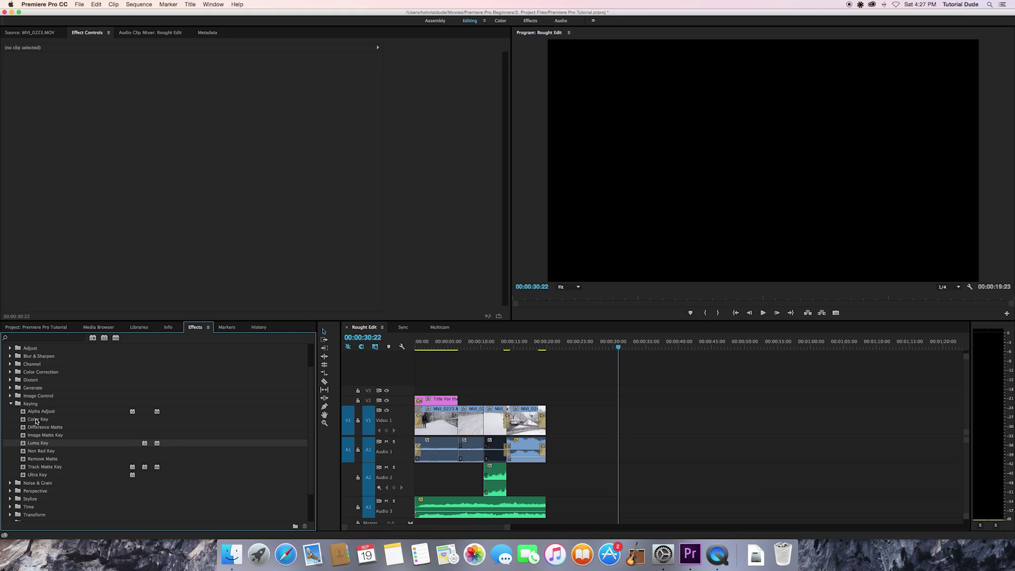
left_click(38, 420)
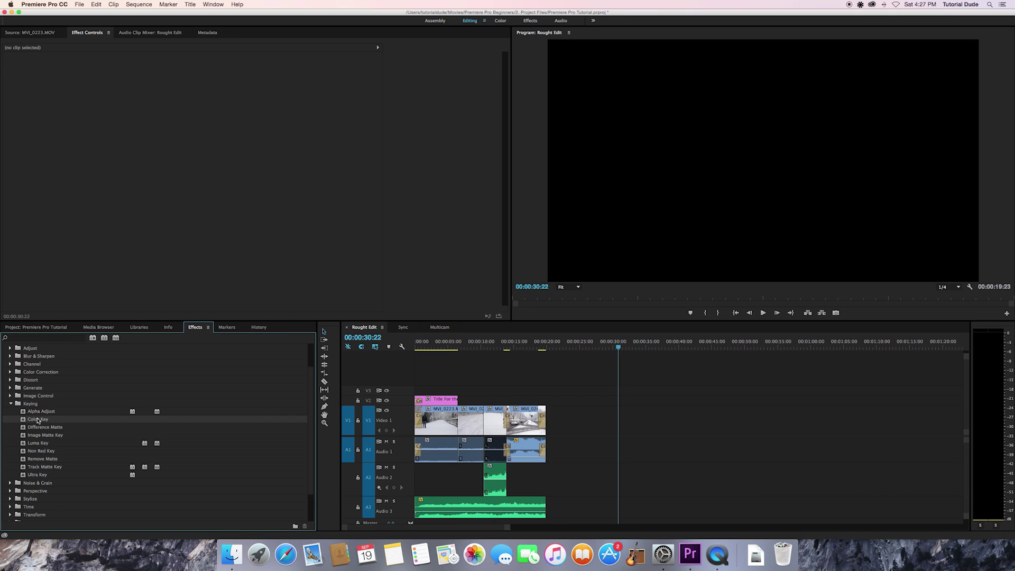
left_click(11, 405)
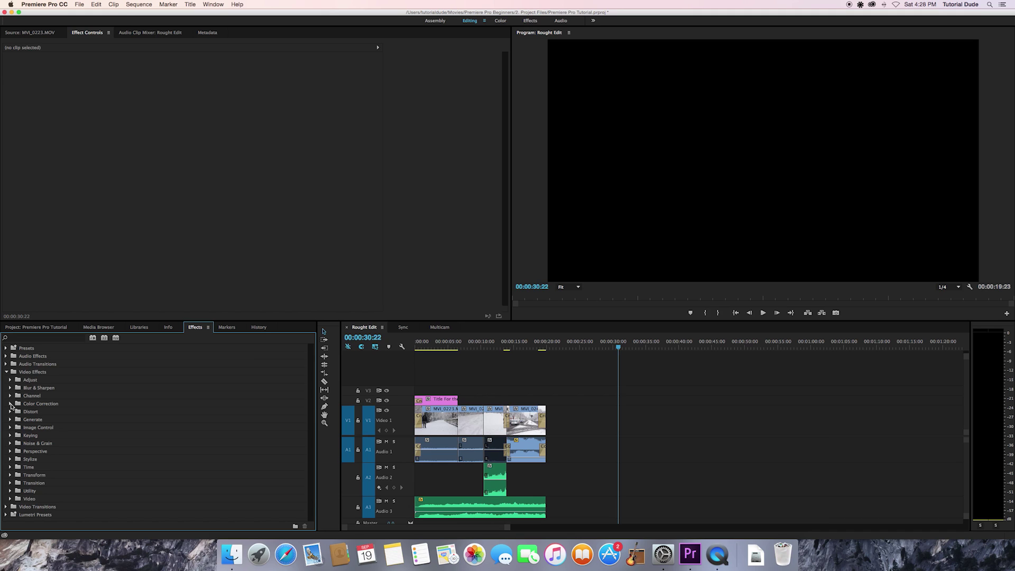
Step: Scrub through the remaining clips and place the playhead at 00:00:16:03 in the last clip, MVI_0245.MOV
left_click(472, 345)
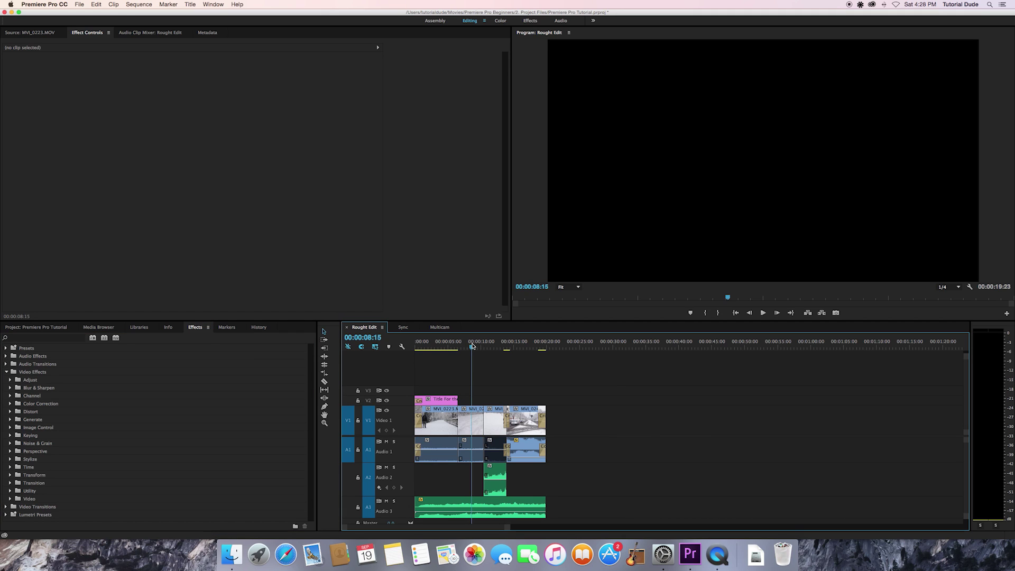
left_click(489, 345)
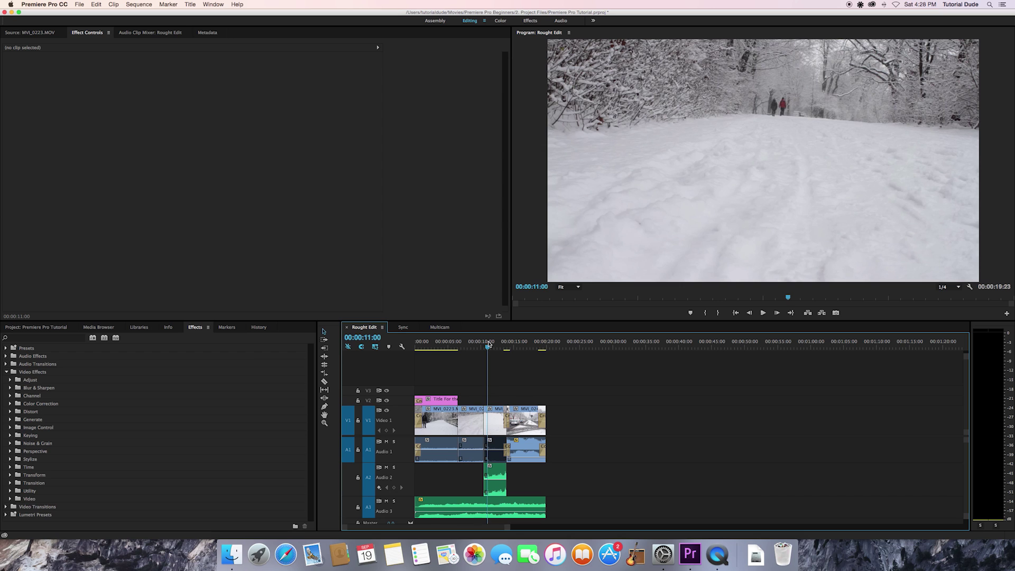
left_click_drag(489, 345, 512, 347)
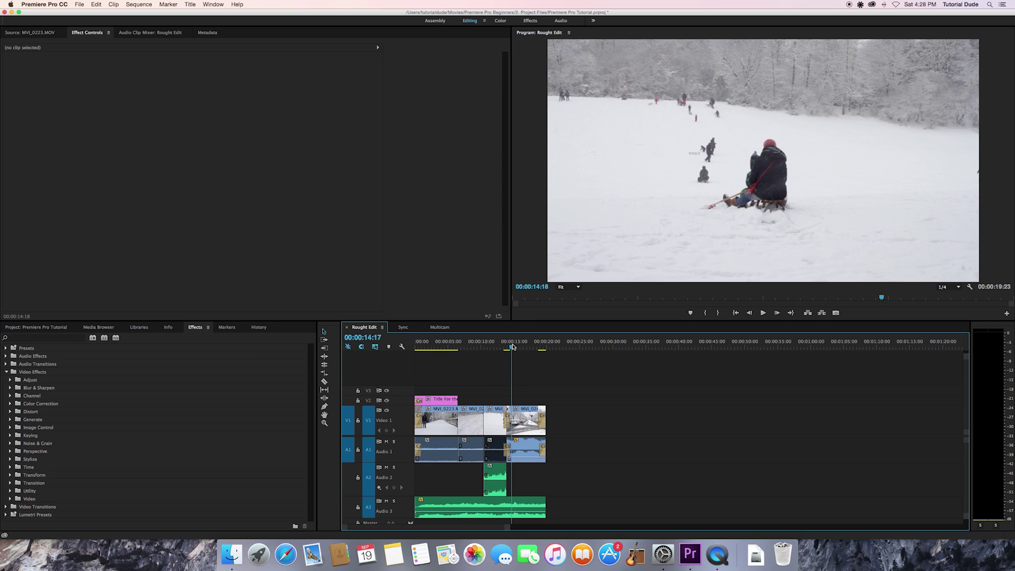
key("Left")
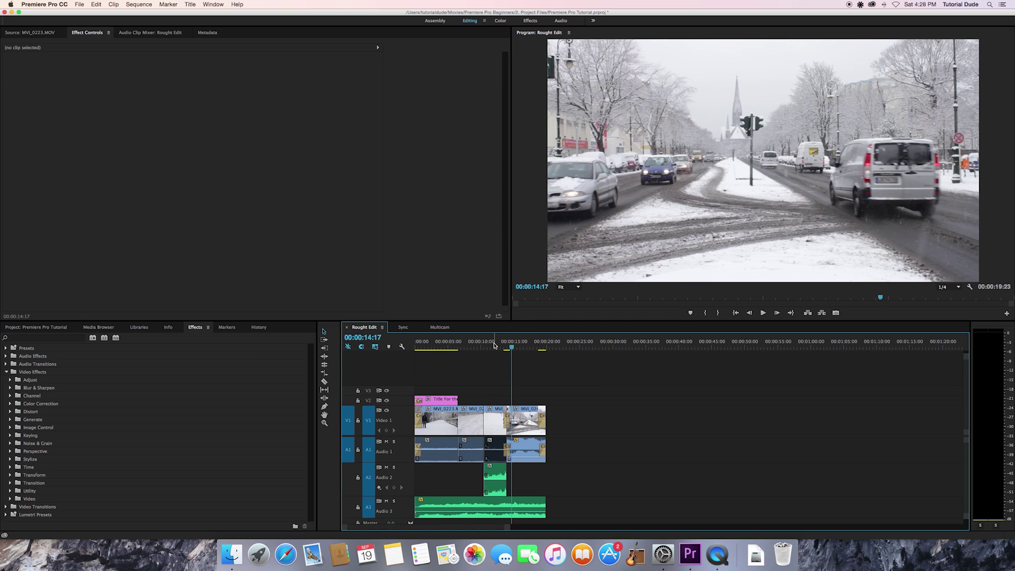
left_click(523, 347)
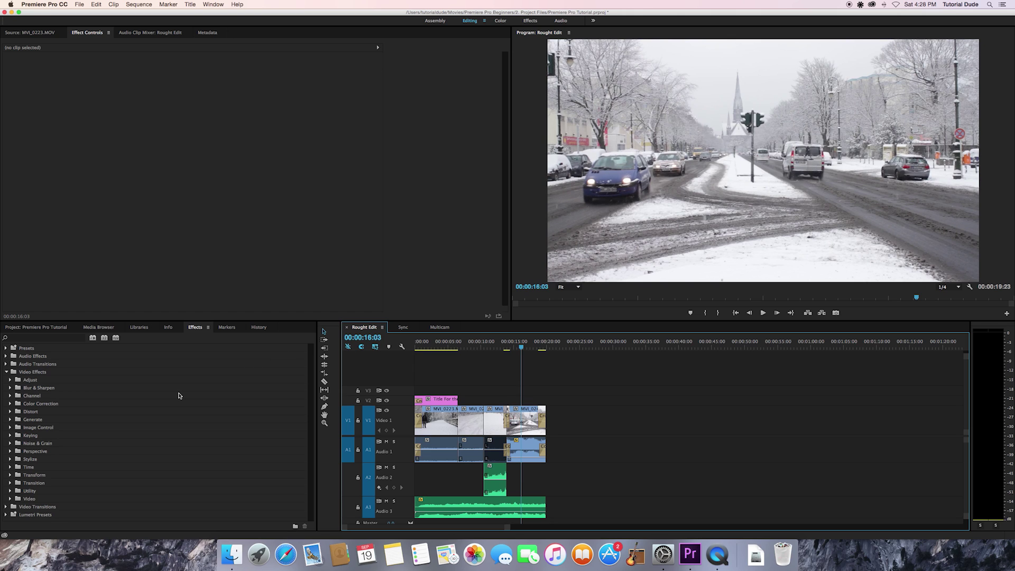
Step: Apply the Fast Color Corrector from the Color Correction effects to the MVI_0245.MOV clip and make the effect controls area taller
left_click(10, 405)
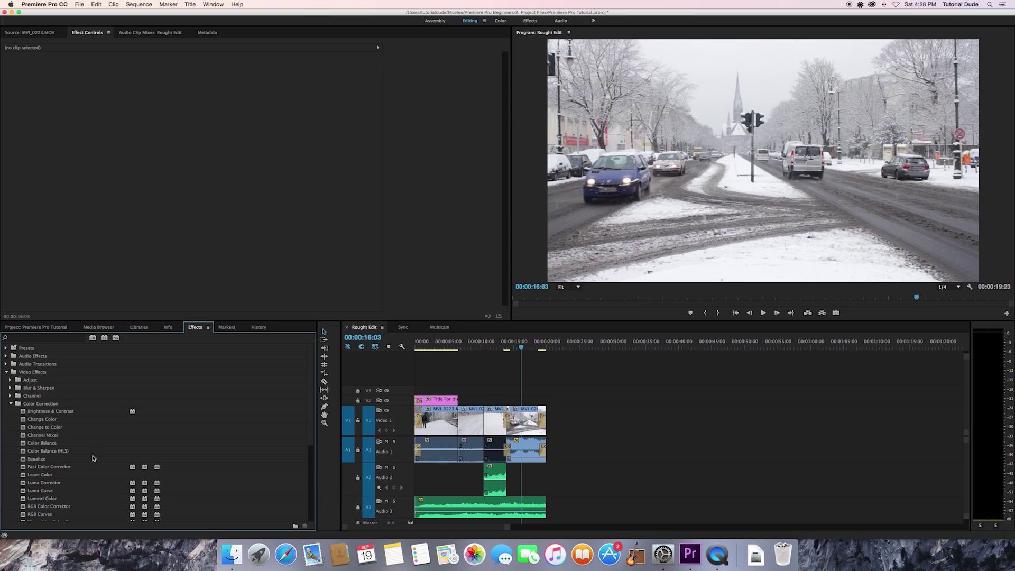
left_click(48, 468)
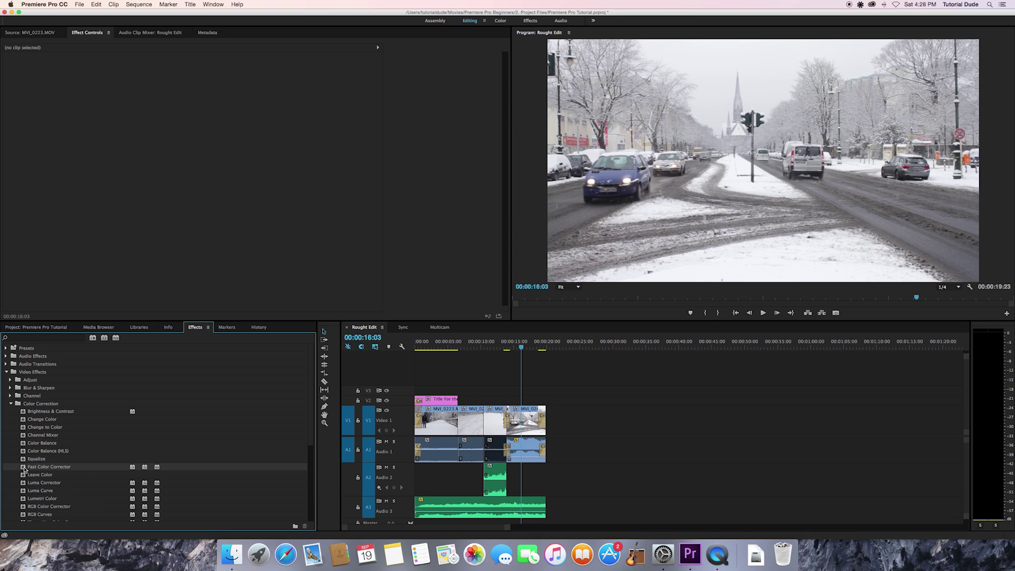
left_click_drag(24, 468, 525, 421)
left_click(524, 418)
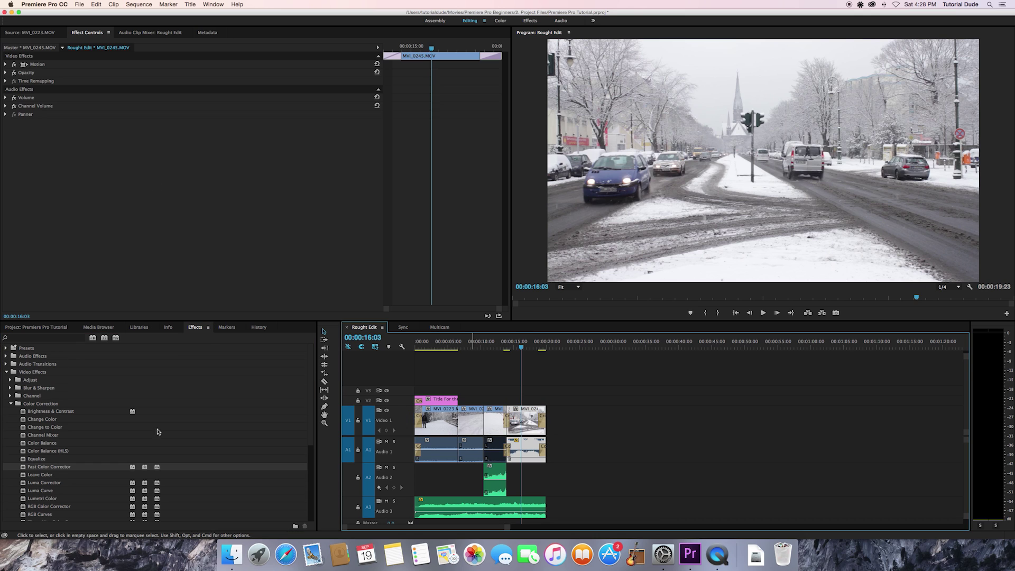
left_click_drag(29, 467, 34, 208)
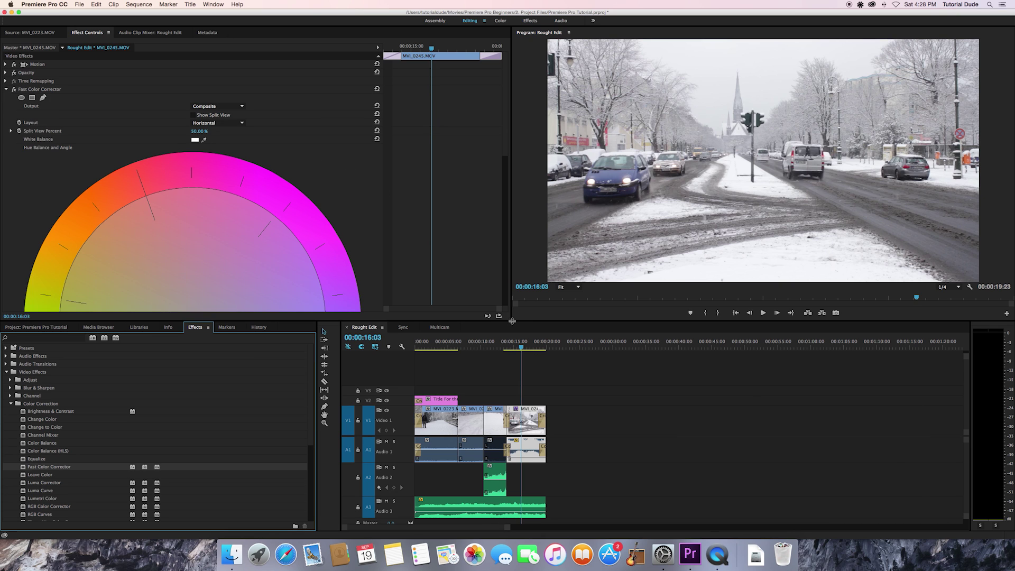
left_click_drag(512, 321, 516, 355)
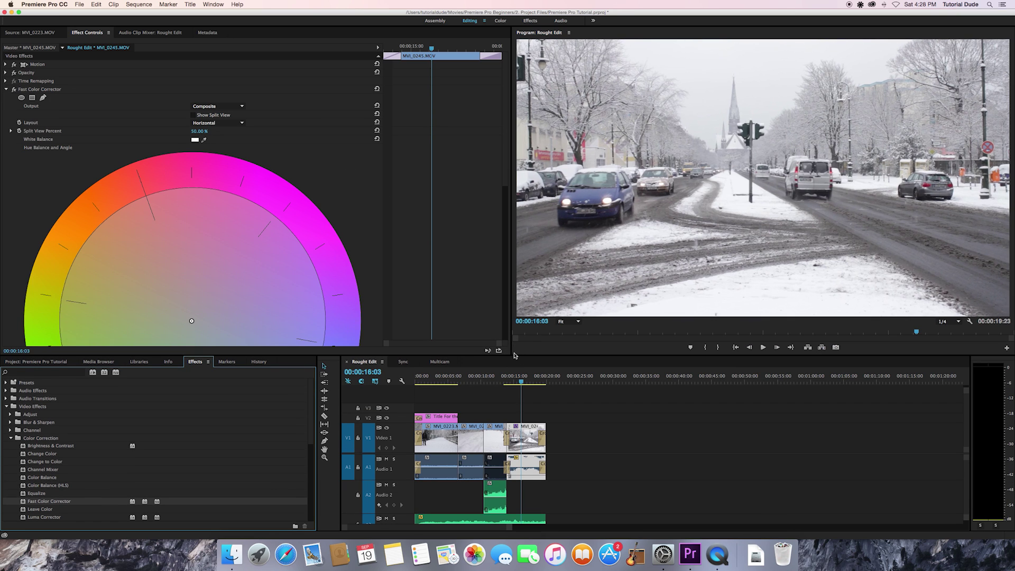
Step: View the Rought Edit sequence with its scopes in the Color workspace and return to the Editing workspace
left_click(502, 21)
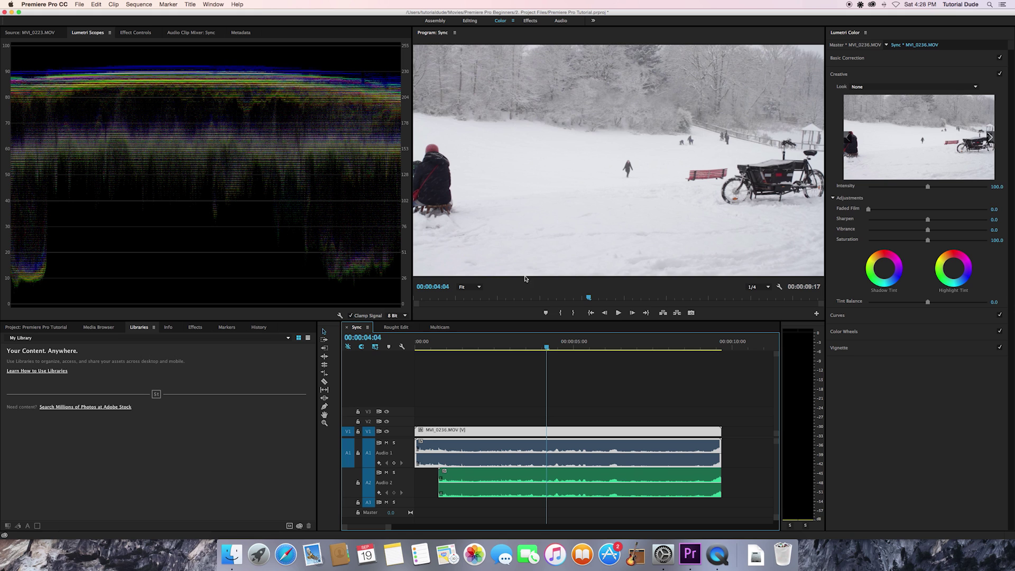
left_click(394, 327)
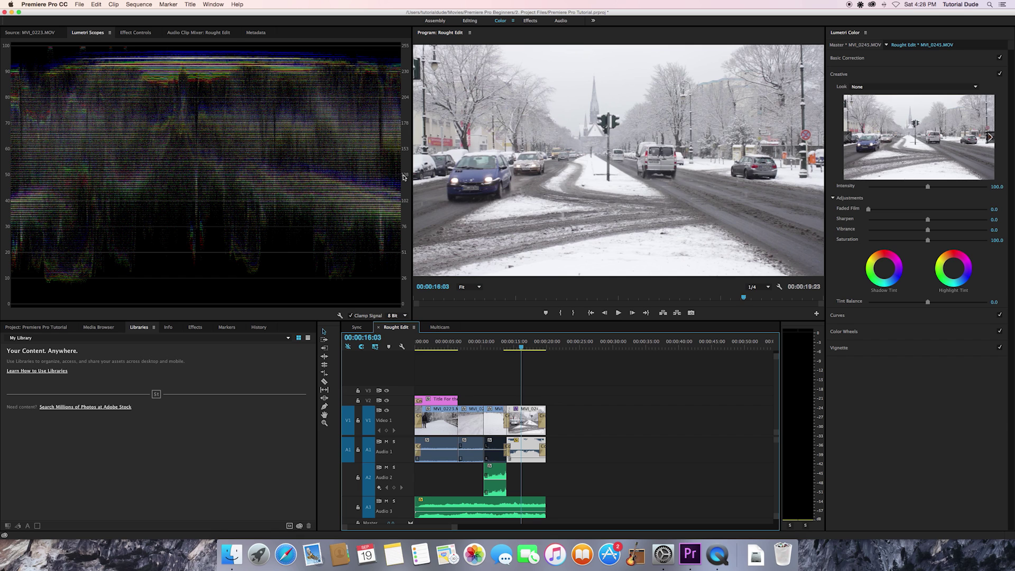
left_click(474, 21)
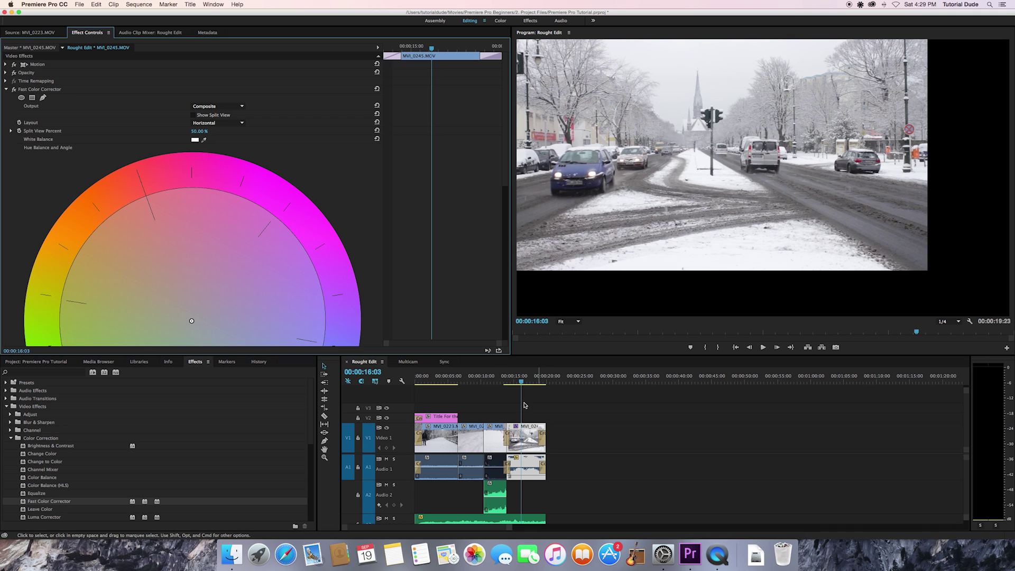
Step: Set the Fast Color Corrector's white balance by sampling the white snow in the foreground of the MVI_0245.MOV picture
scroll(378, 216, "down", 1)
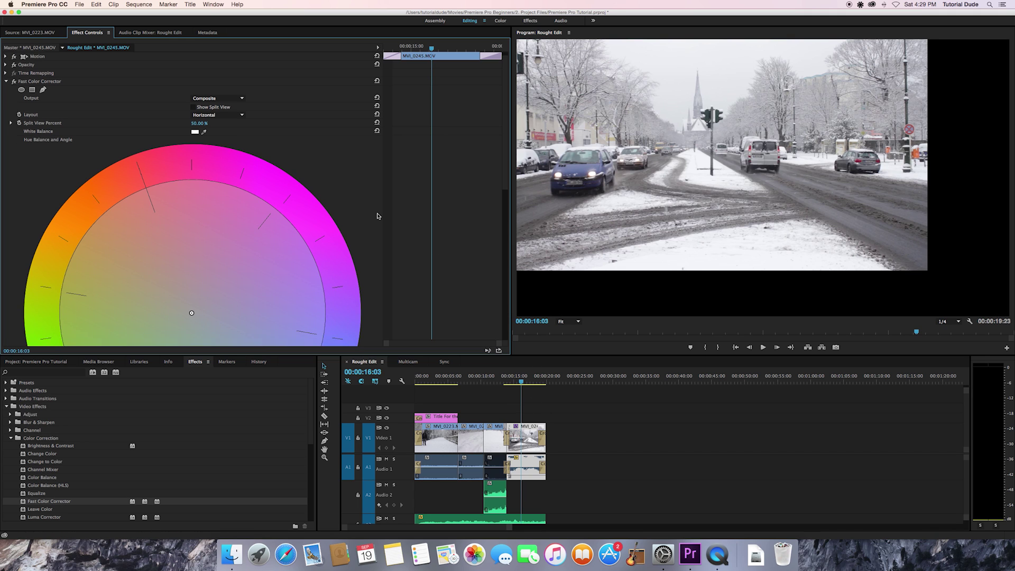
scroll(378, 216, "down", 5)
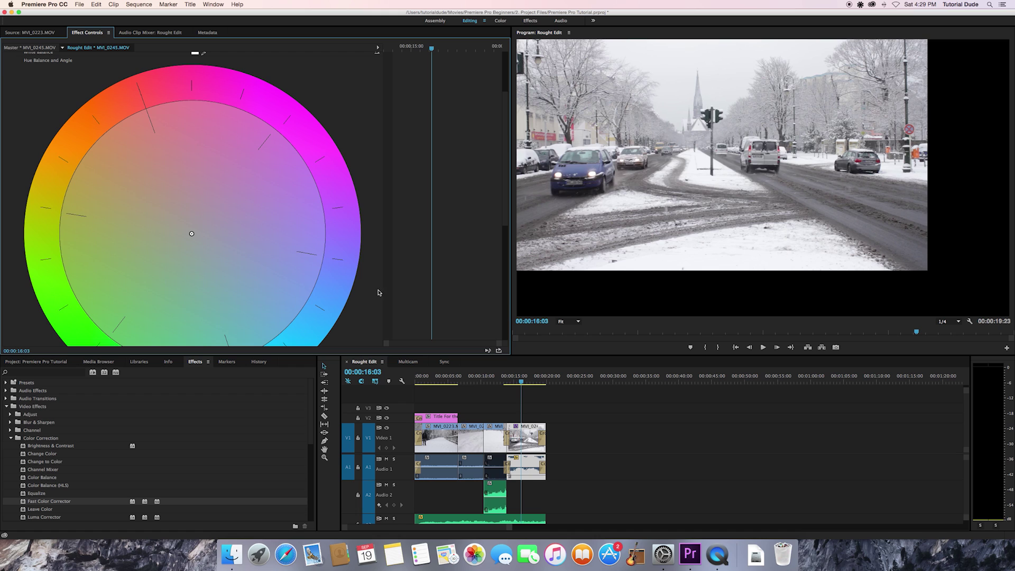
scroll(389, 238, "up", 5)
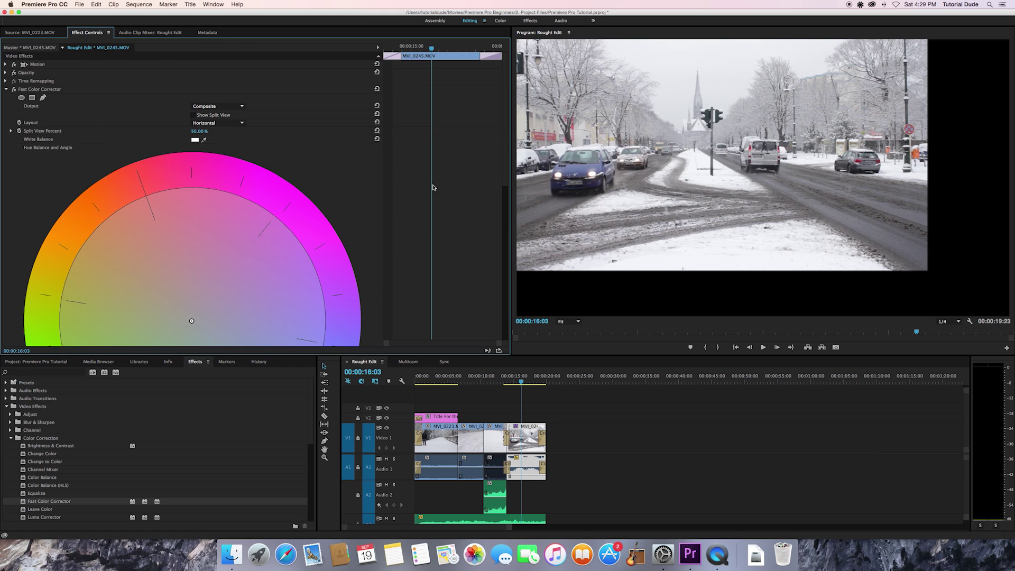
scroll(411, 186, "down", 4)
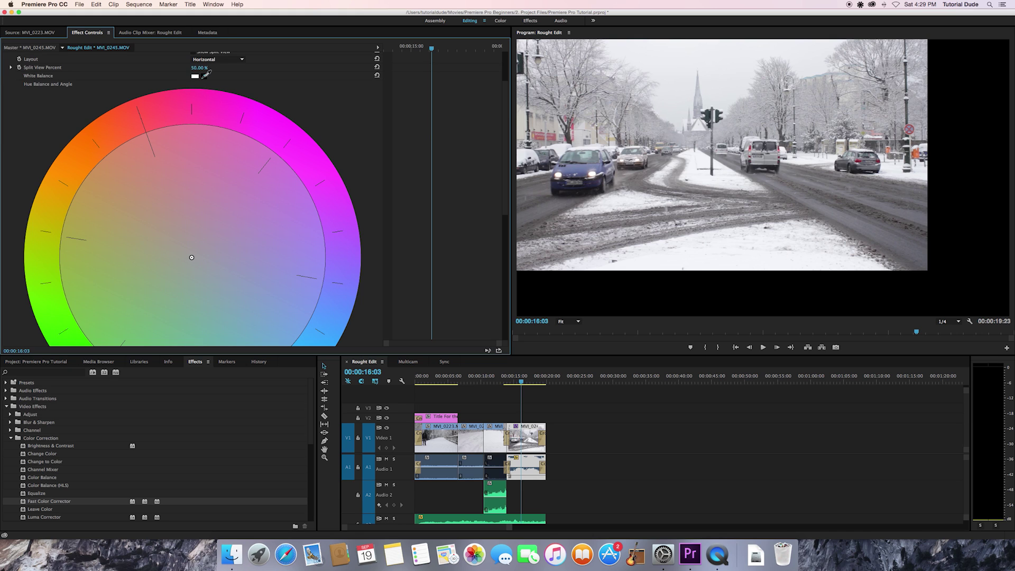
left_click_drag(207, 75, 763, 200)
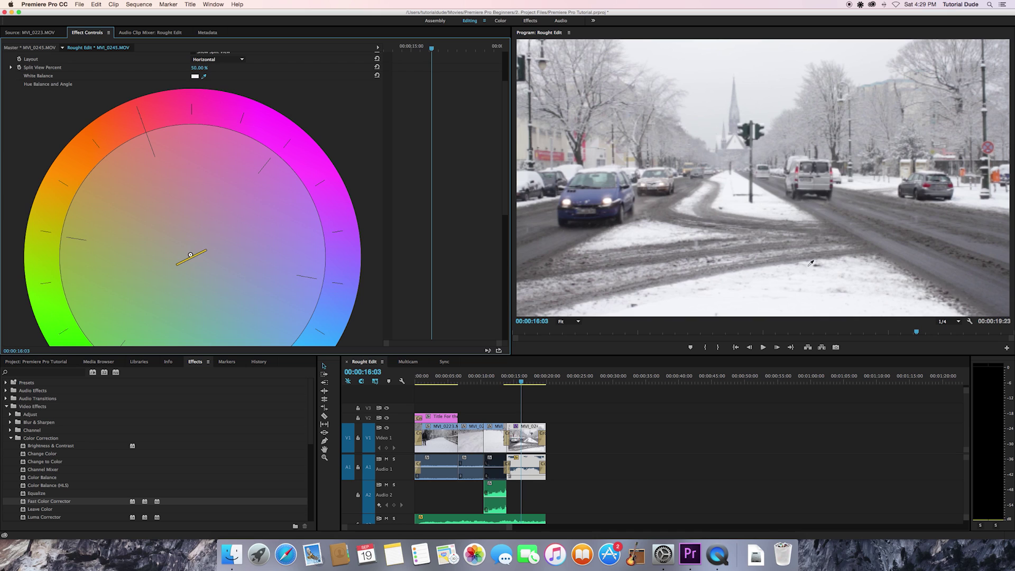
left_click_drag(811, 263, 855, 263)
left_click_drag(855, 262, 853, 266)
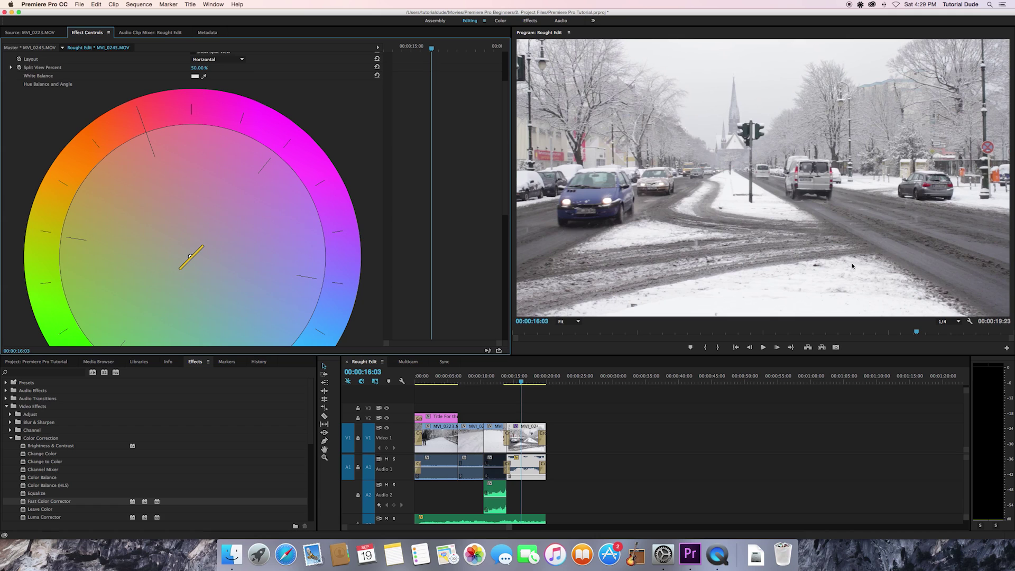
Step: Advance one frame to 00:00:16:04 and set the program picture's zoom level to Fit
key("Right")
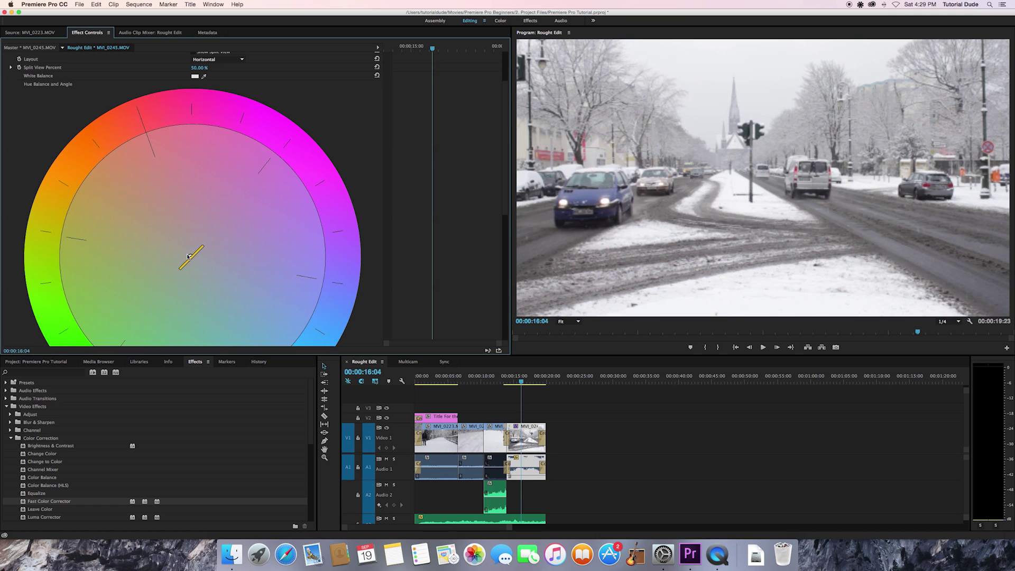
left_click(576, 322)
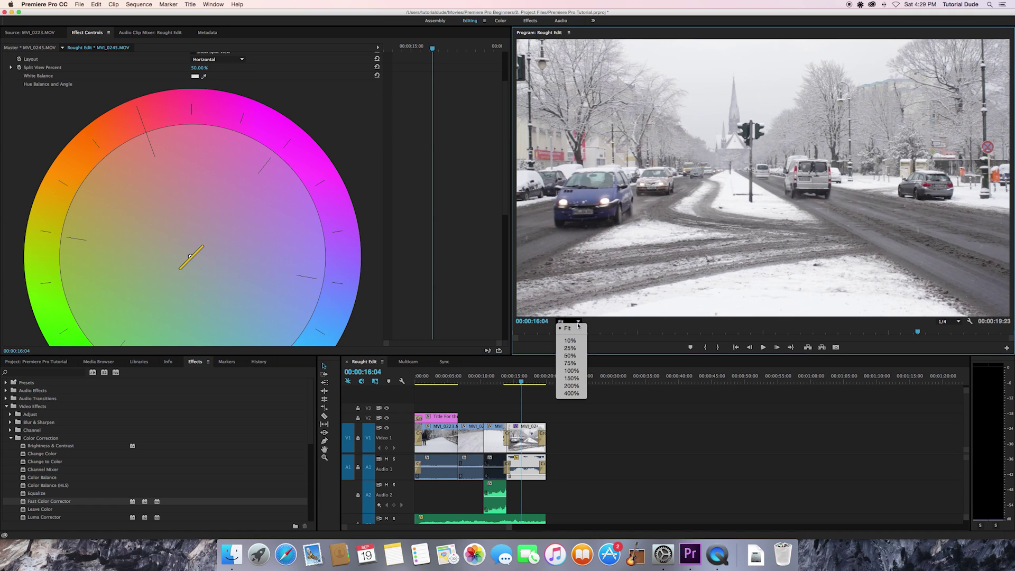
left_click(575, 331)
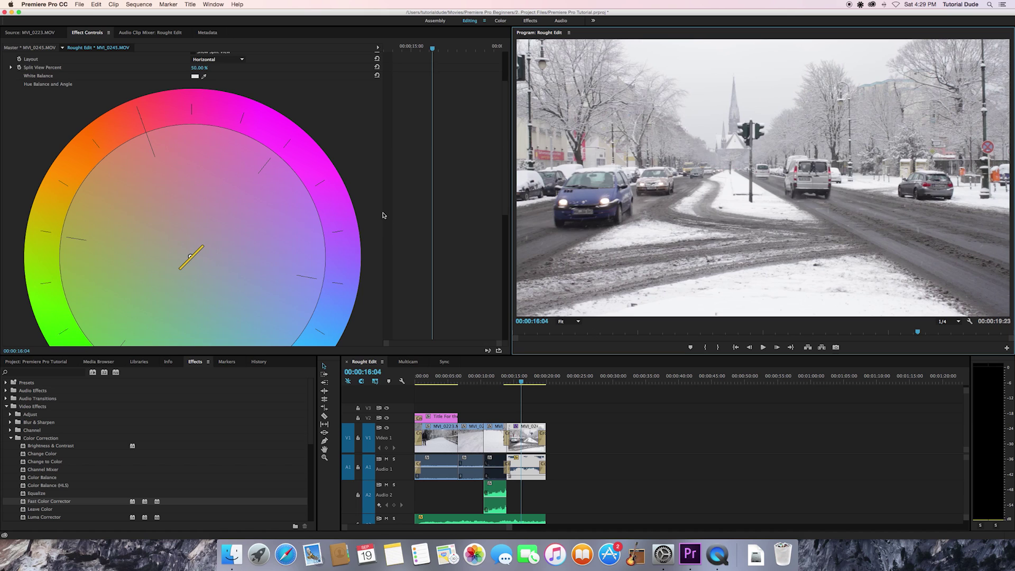
Step: Warm the MVI_0245.MOV clip by shifting the Fast Color Corrector's color balance slightly from the wheel's center toward orange-red
scroll(379, 180, "down", 5)
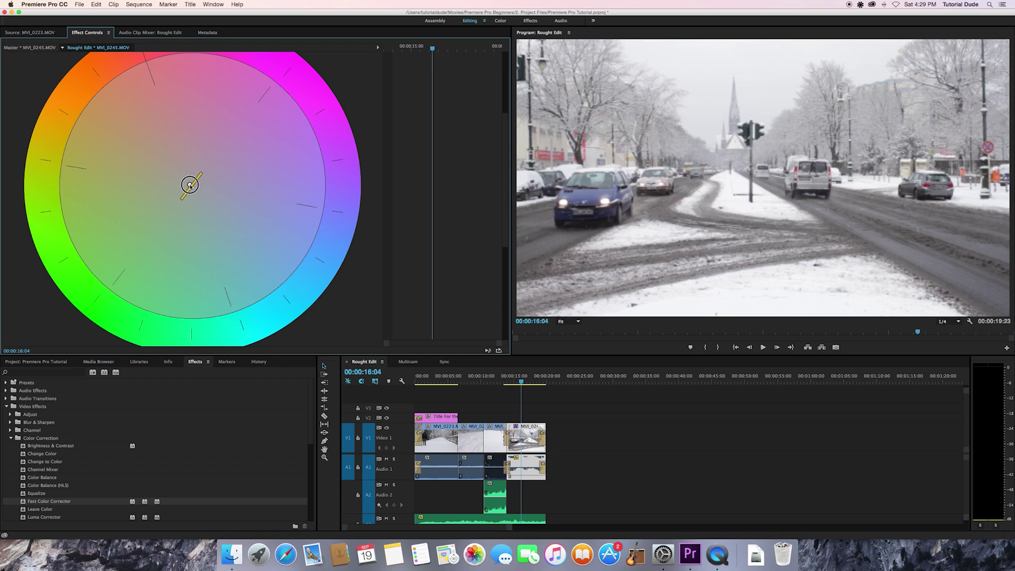
left_click_drag(191, 185, 149, 148)
scroll(172, 172, "up", 1)
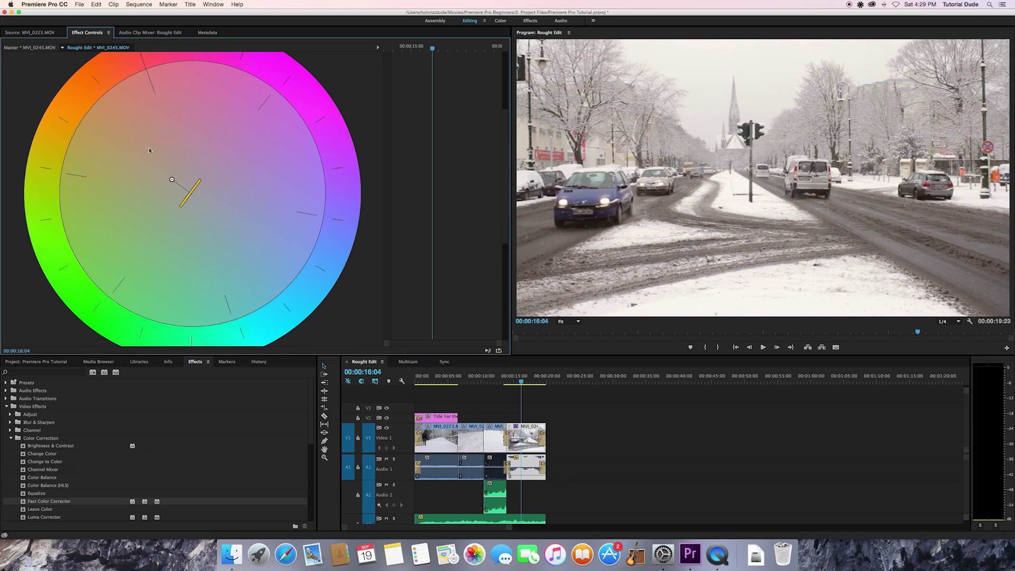
Step: Test a stronger orange tint on the Fast Color Corrector's wheel, then ease the color balance back to a magnitude of about 14.67
scroll(149, 150, "up", 3)
left_click_drag(172, 203, 141, 178)
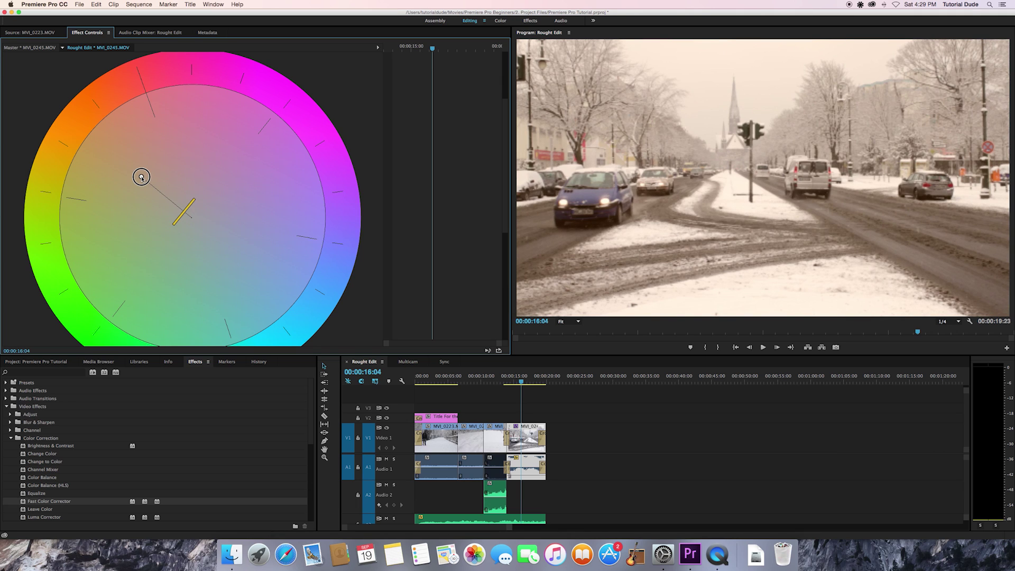
scroll(141, 178, "down", 1)
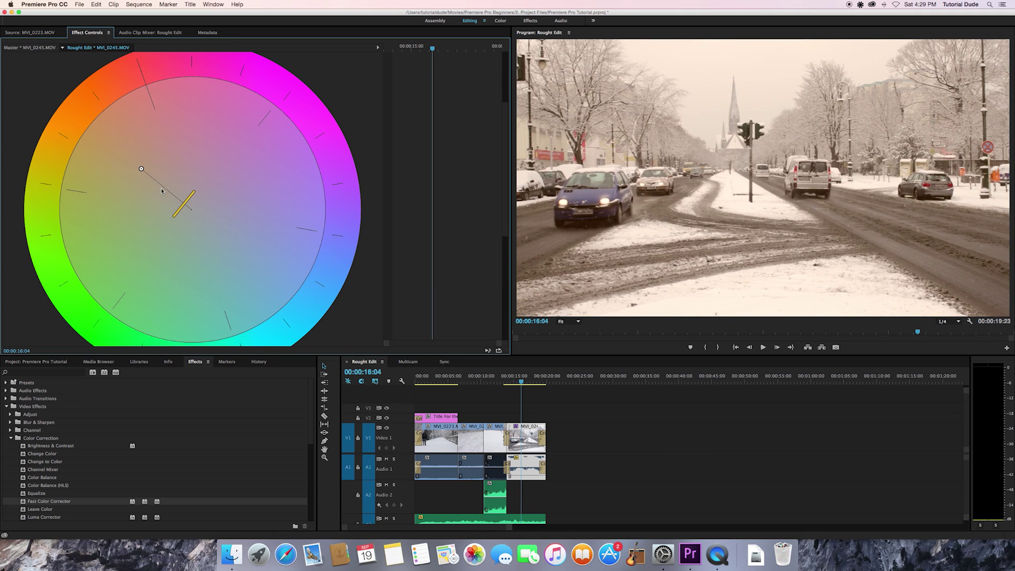
left_click_drag(141, 170, 177, 199)
left_click_drag(192, 212, 190, 207)
Step: Set the Fast Color Corrector's input black level to about 2.8, input gray level to 0.9 and output white level to about 249.7
scroll(380, 231, "down", 5)
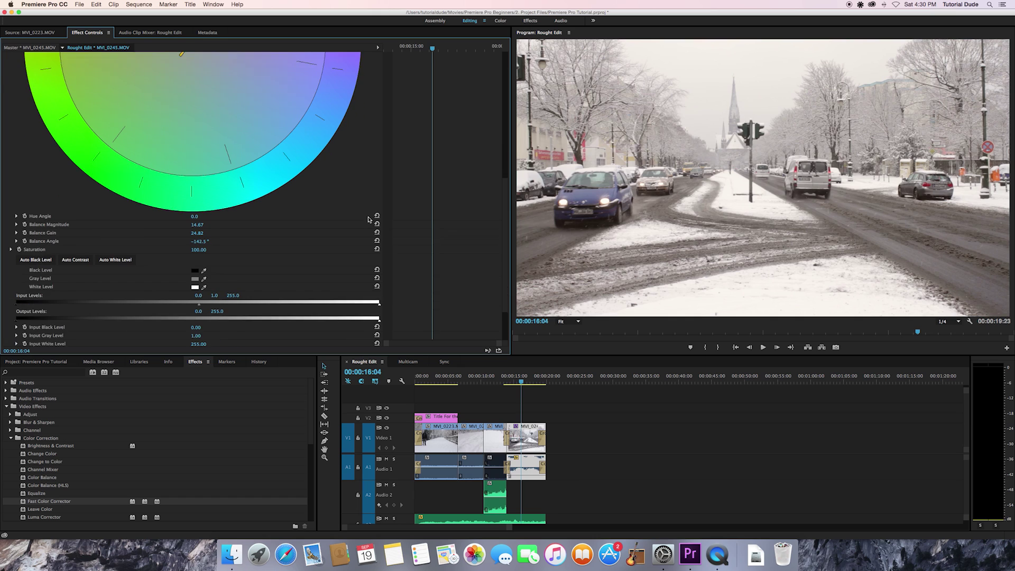
scroll(369, 219, "down", 1)
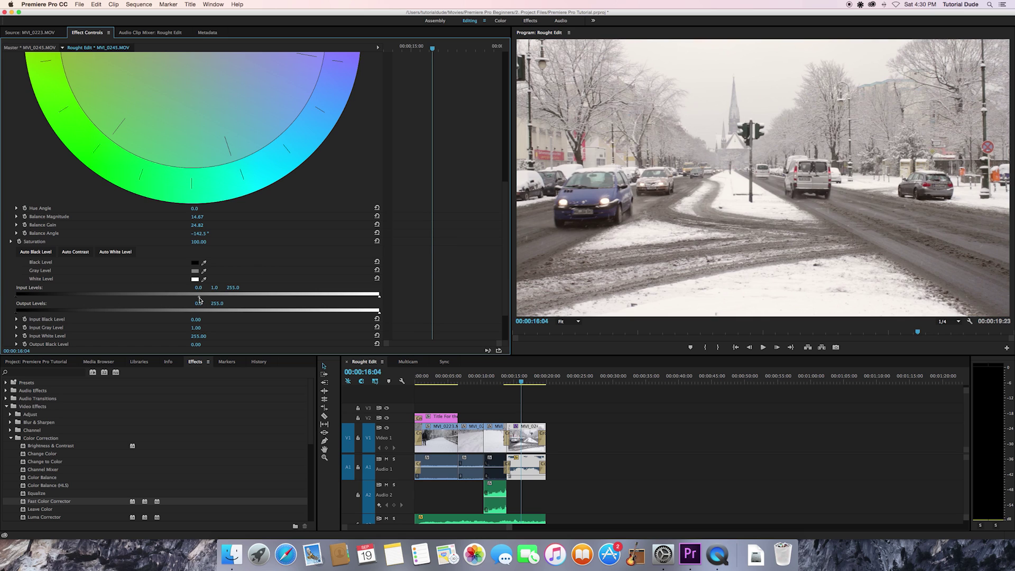
left_click_drag(18, 298, 20, 298)
left_click_drag(378, 313, 371, 314)
left_click_drag(200, 298, 187, 300)
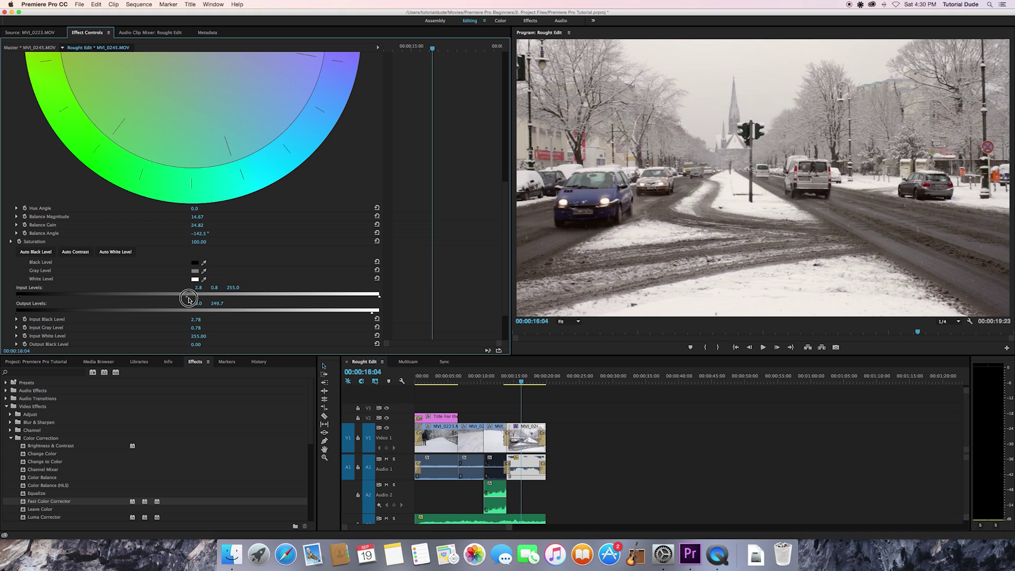
left_click_drag(189, 299, 187, 299)
left_click(216, 288)
type("0.9")
key("Return")
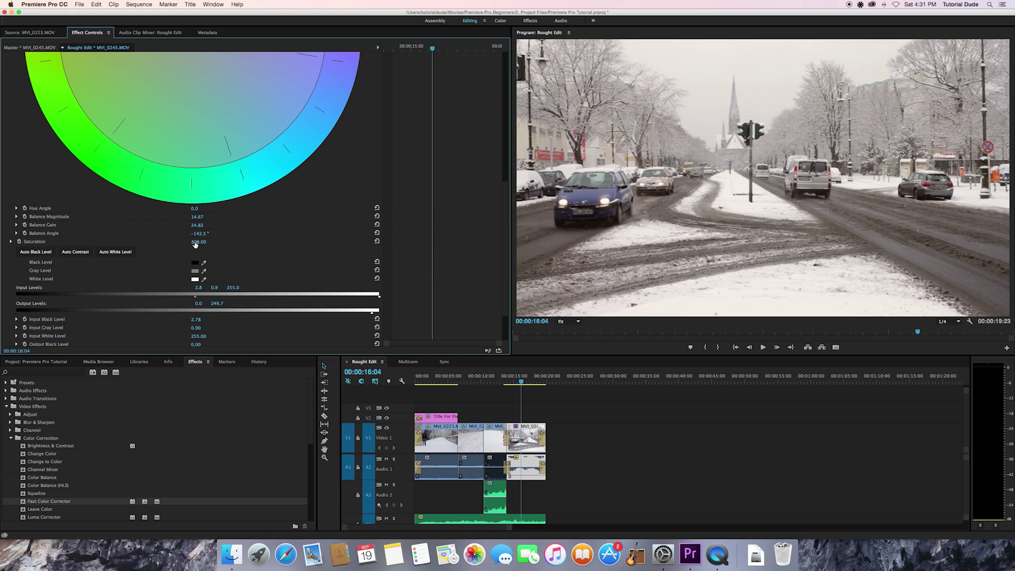
Step: Turn the MVI_0245.MOV clip black and white with Saturation 0 and lower the input gray level to about 0.74
left_click_drag(195, 243, 198, 244)
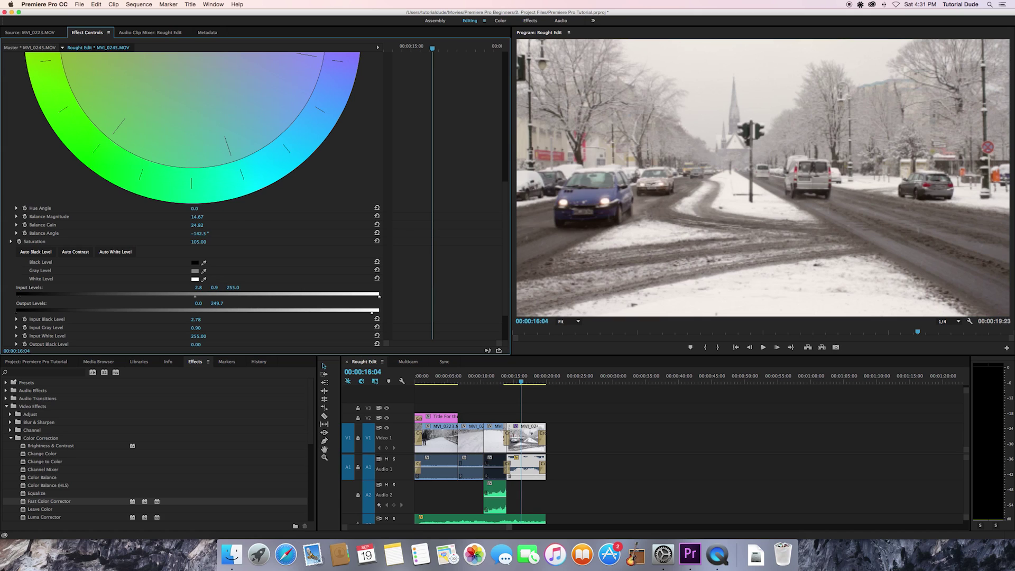
left_click_drag(198, 241, 143, 241)
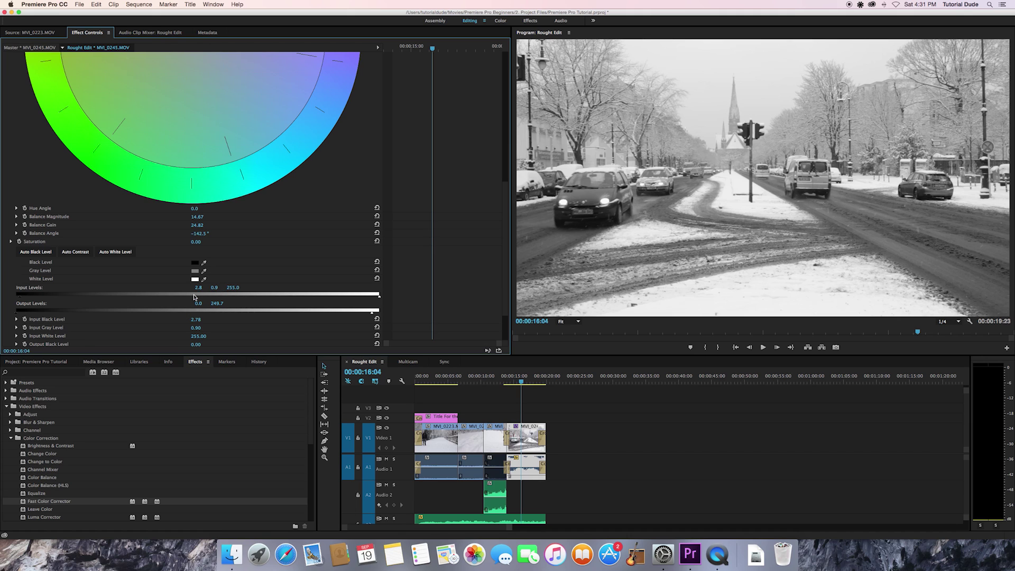
left_click(194, 298)
left_click_drag(194, 299, 184, 301)
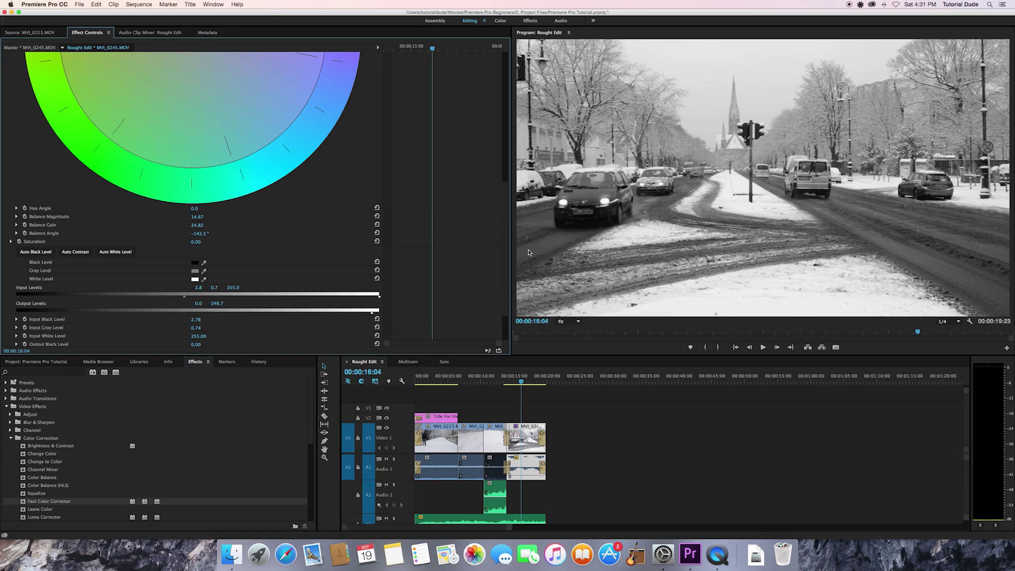
left_click_drag(504, 252, 504, 155)
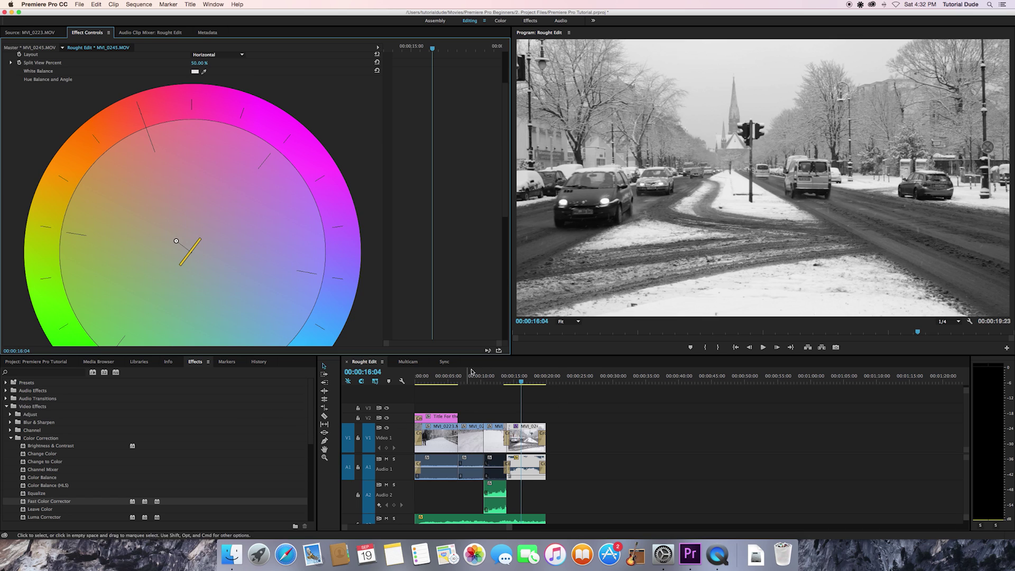
Step: Collapse Video Effects, expand the Lumetri Presets and move the playhead to 00:00:08:21 over the MVI_0234.MOV clip
left_click(7, 407)
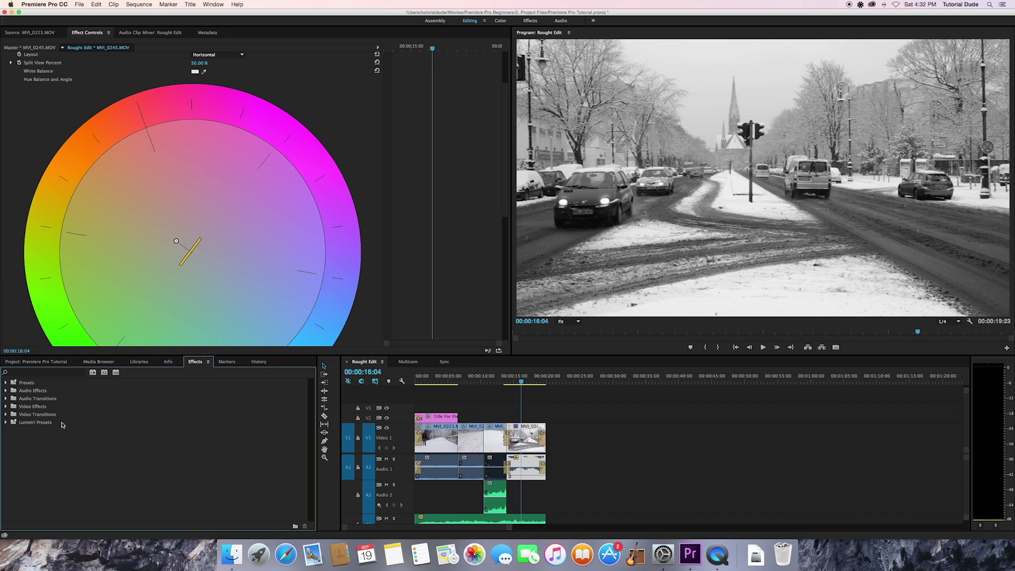
left_click(24, 424)
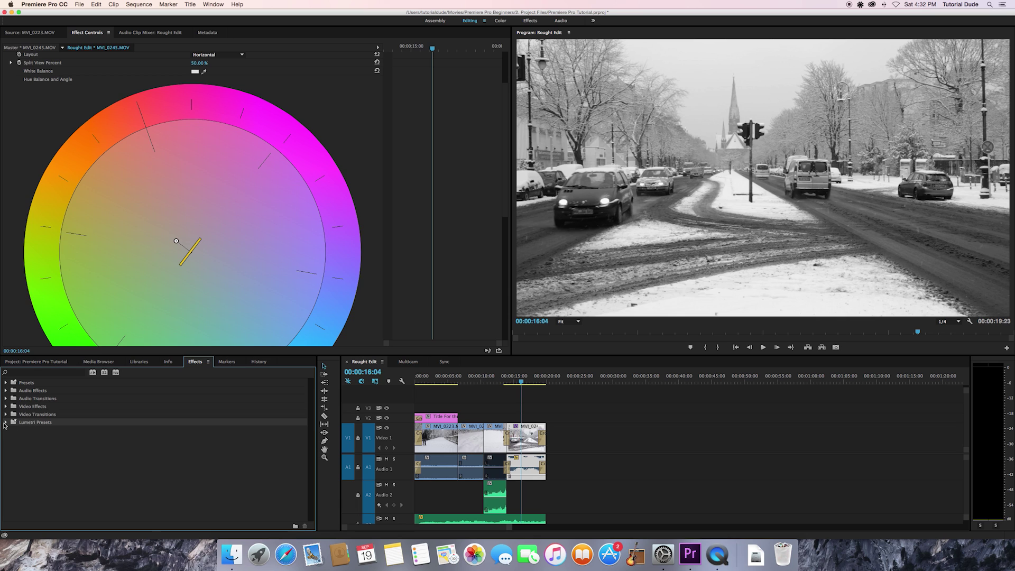
left_click(5, 423)
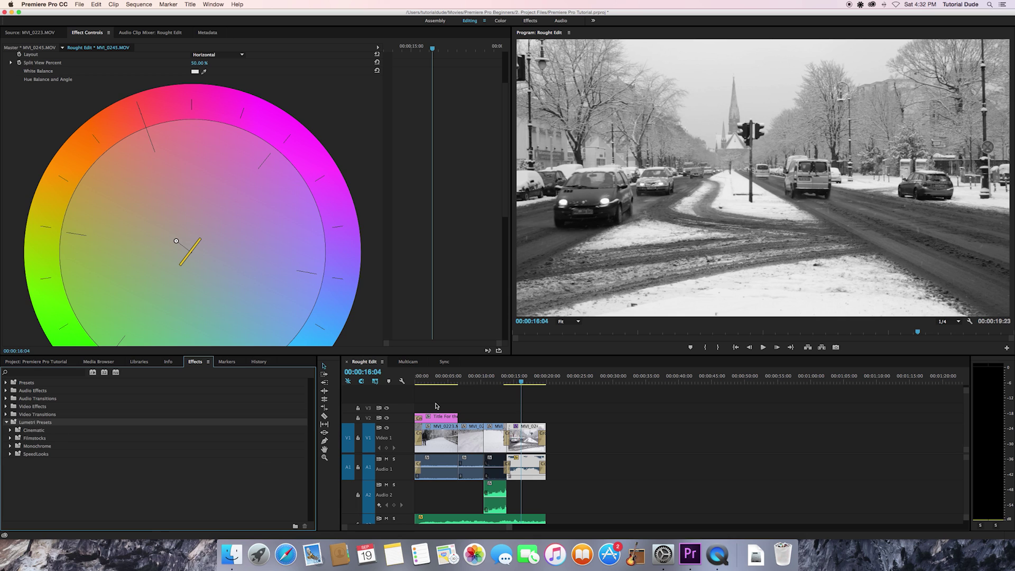
left_click(474, 382)
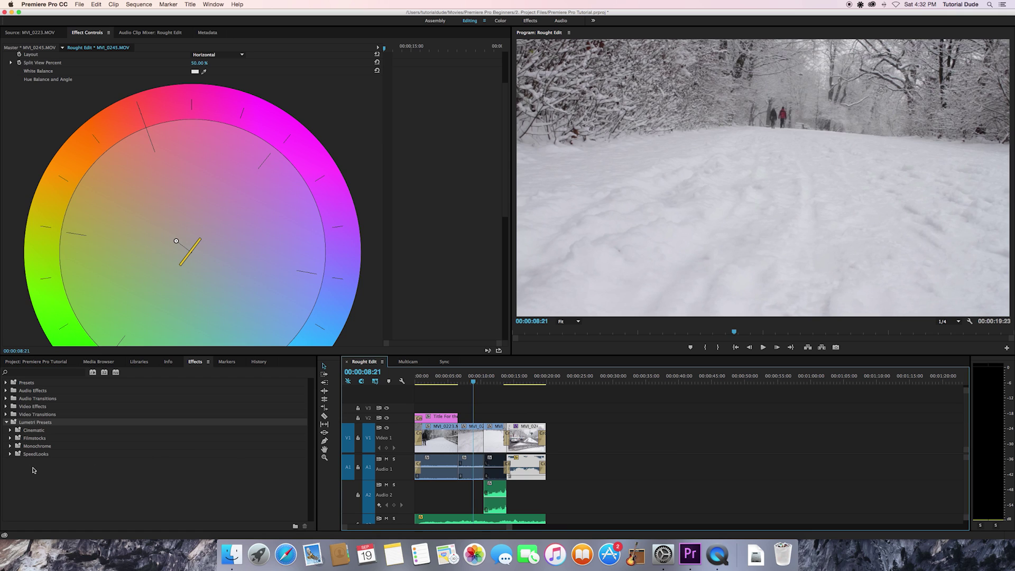
Step: Browse the SpeedLooks camera presets for the Canon 7D
left_click(10, 455)
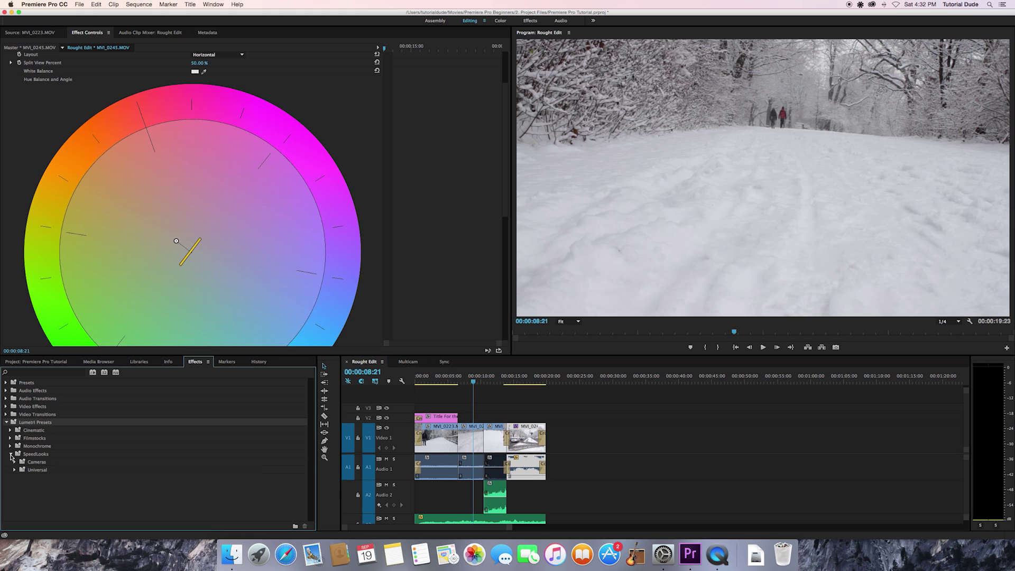
left_click(15, 462)
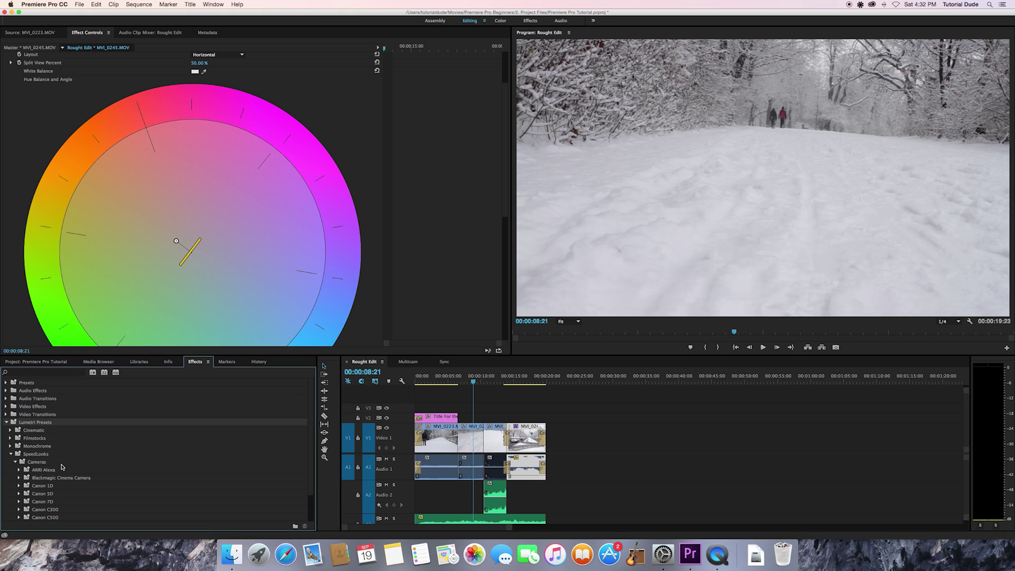
scroll(62, 467, "down", 2)
left_click(20, 470)
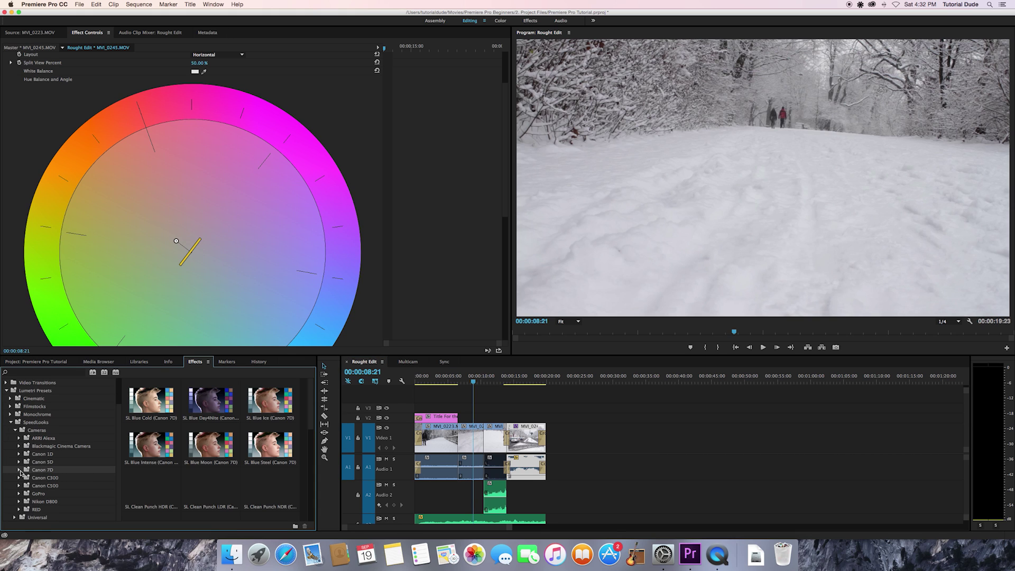
left_click(19, 470)
scroll(74, 450, "down", 6)
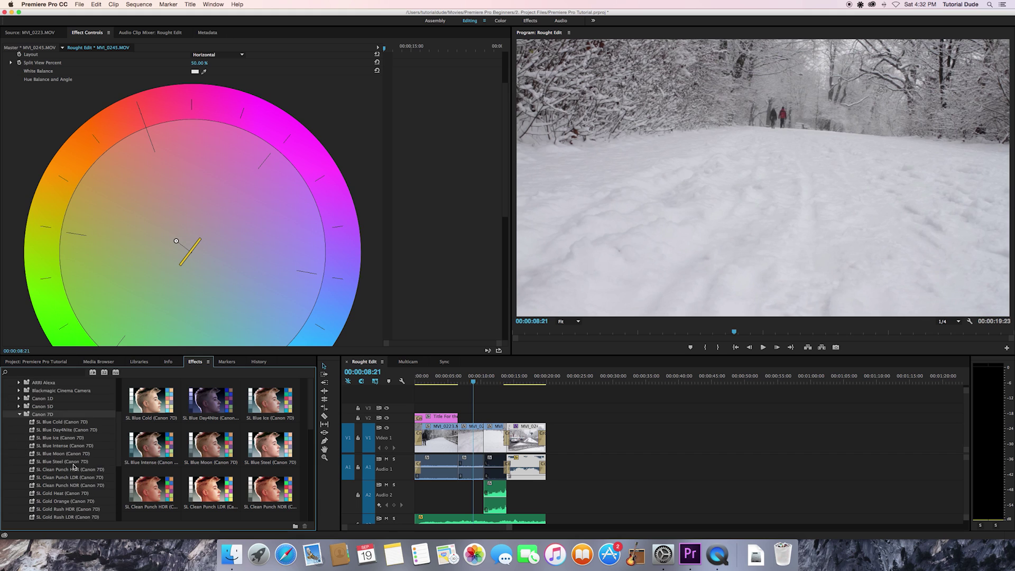
scroll(75, 434, "down", 2)
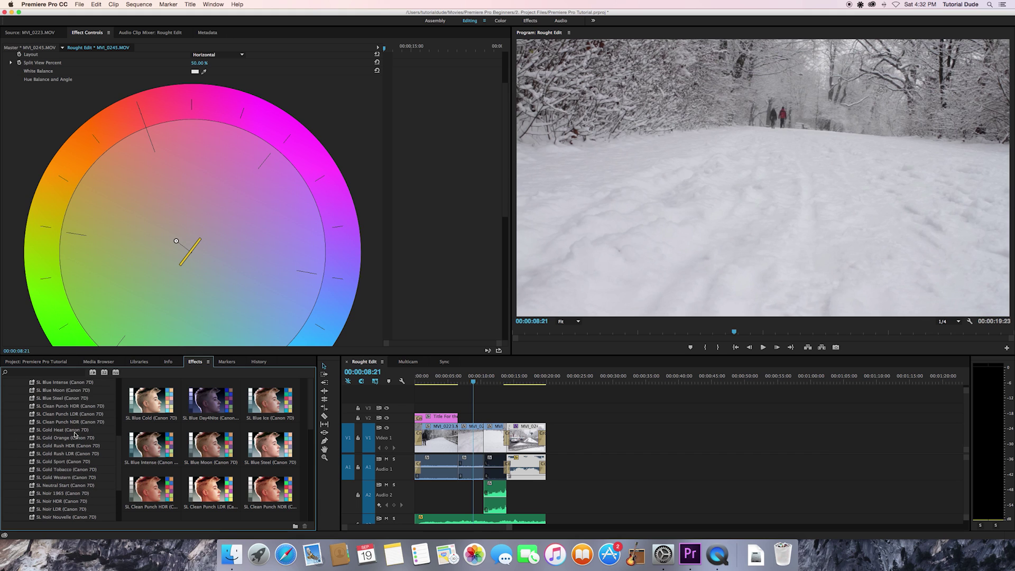
scroll(74, 435, "down", 3)
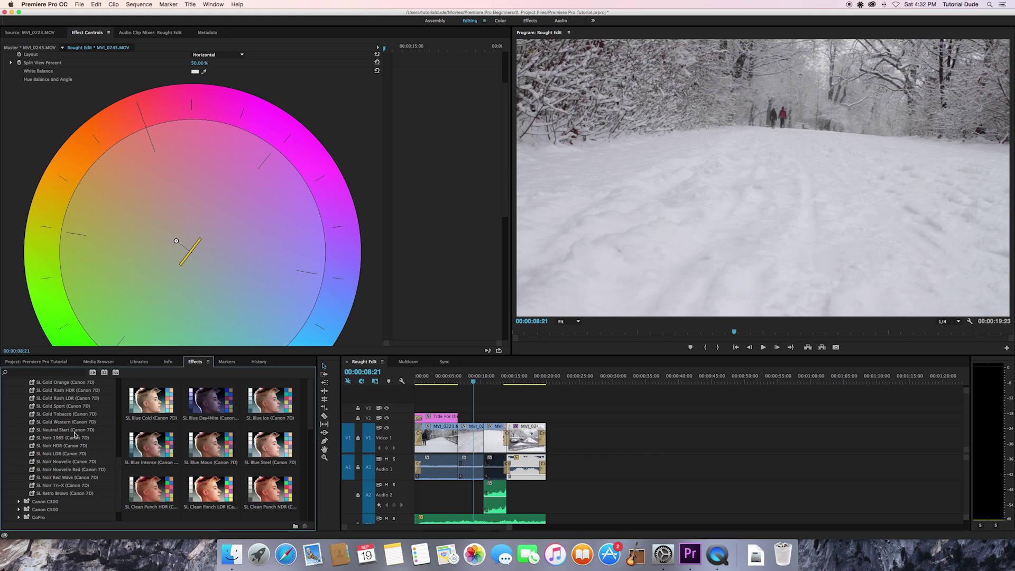
scroll(80, 449, "up", 3)
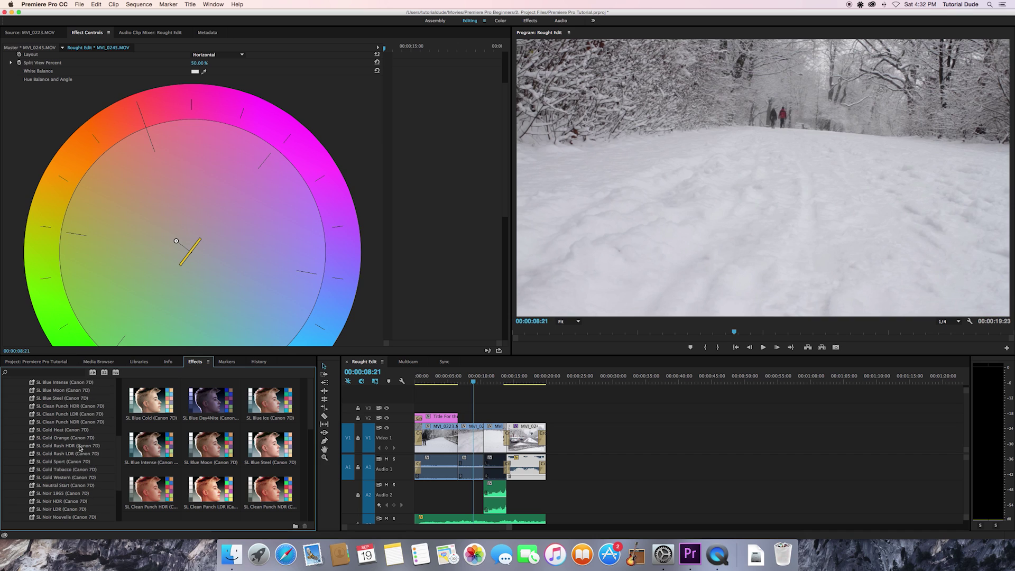
Step: Try the SL Neutral Start (Canon 7D) preset on the MVI_0234.MOV clip, then undo it
left_click(46, 486)
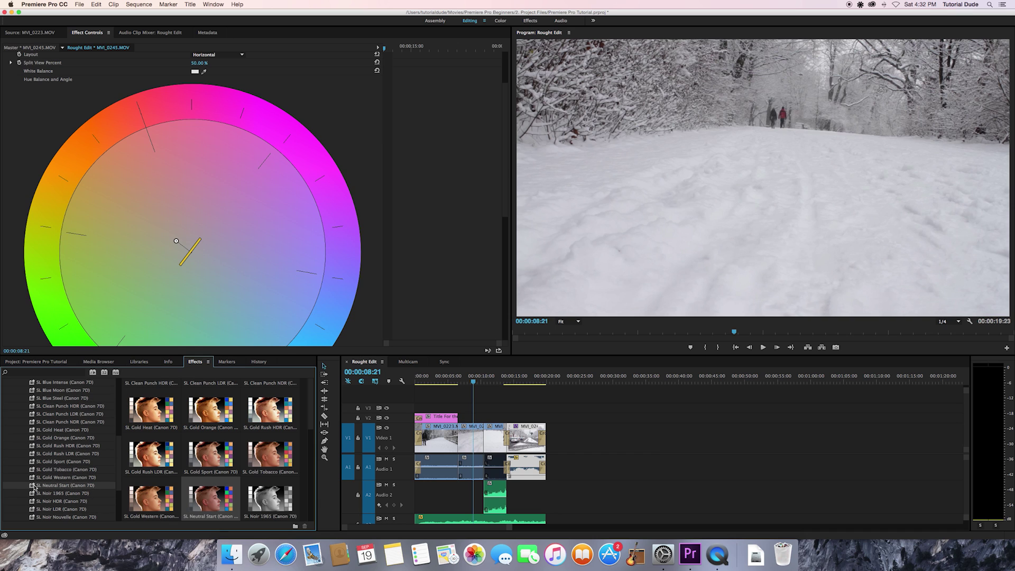
left_click_drag(35, 487, 464, 445)
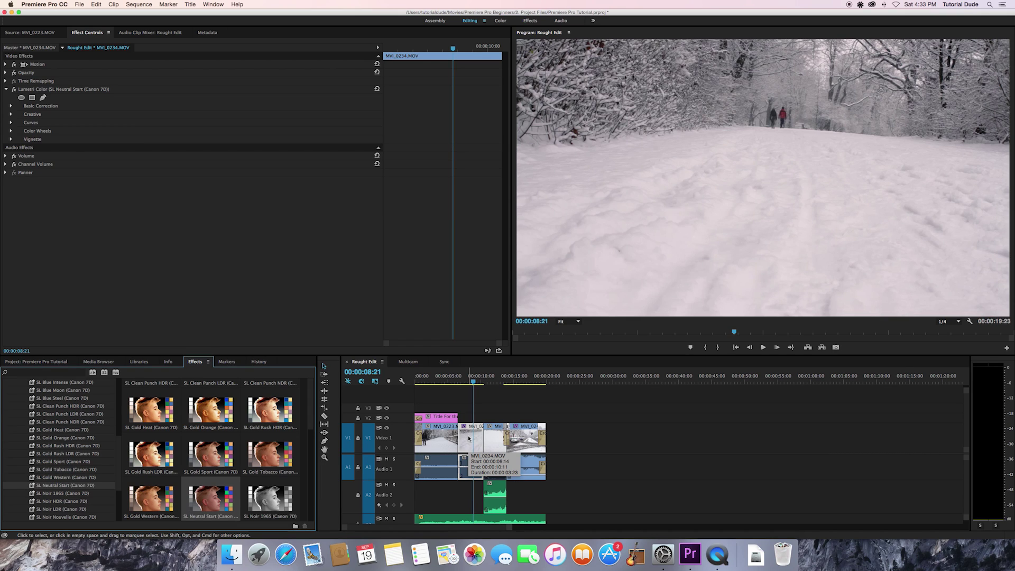
left_click(469, 438)
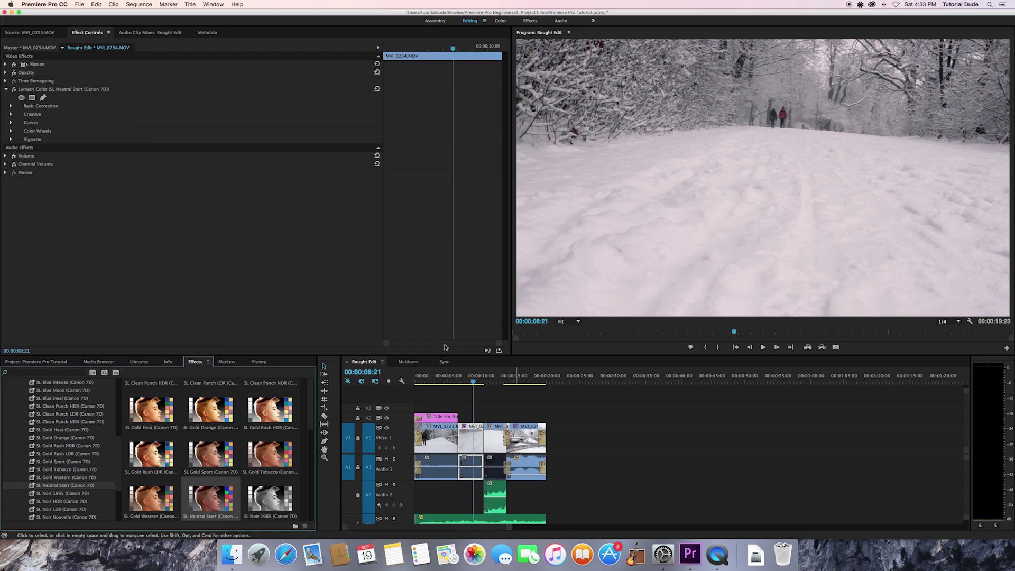
key("super+z")
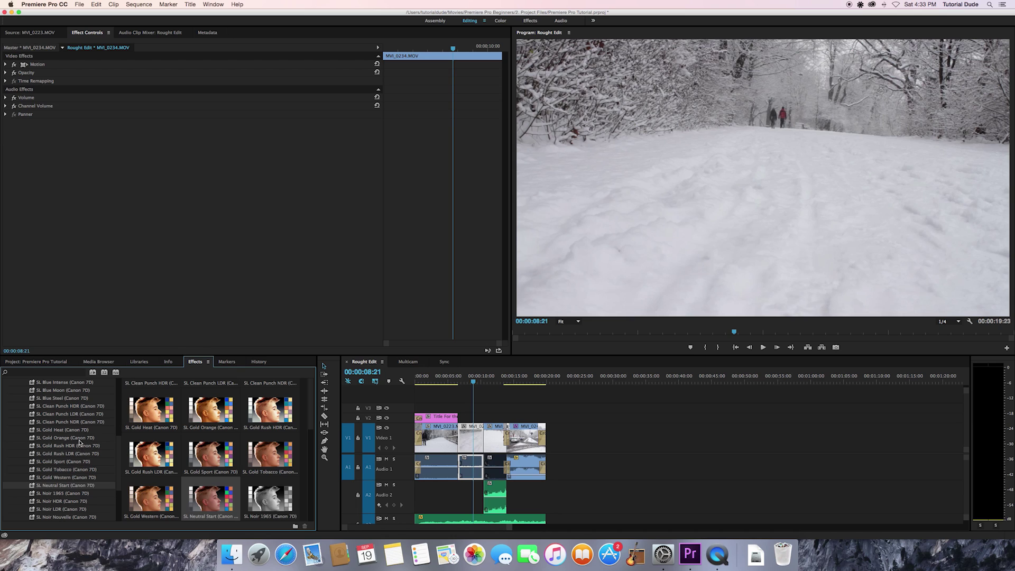
Step: Try the SL Blue Steel (Canon 7D) preset on the MVI_0234.MOV clip, then undo it
left_click(61, 391)
left_click(44, 399)
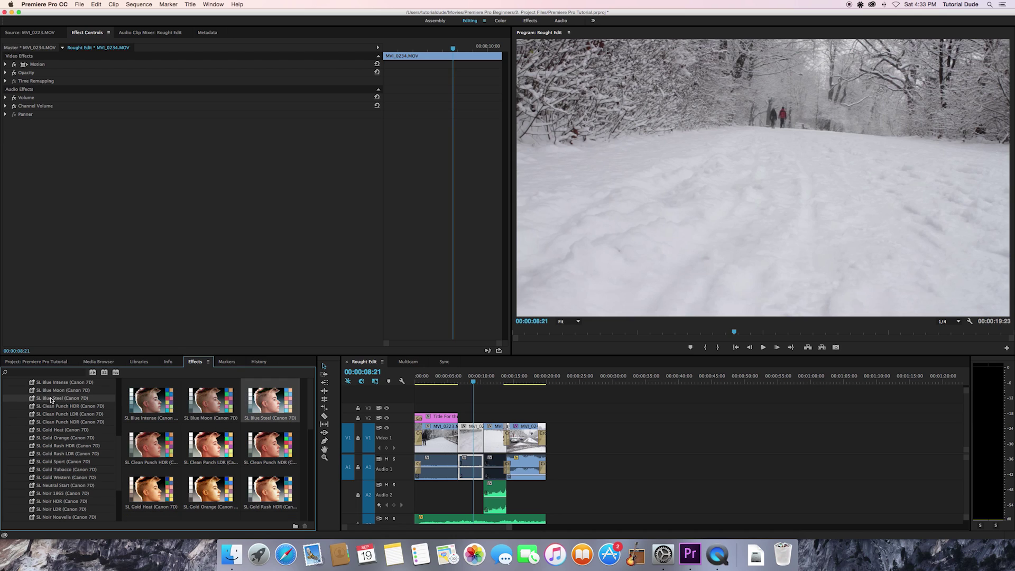
left_click_drag(43, 399, 465, 444)
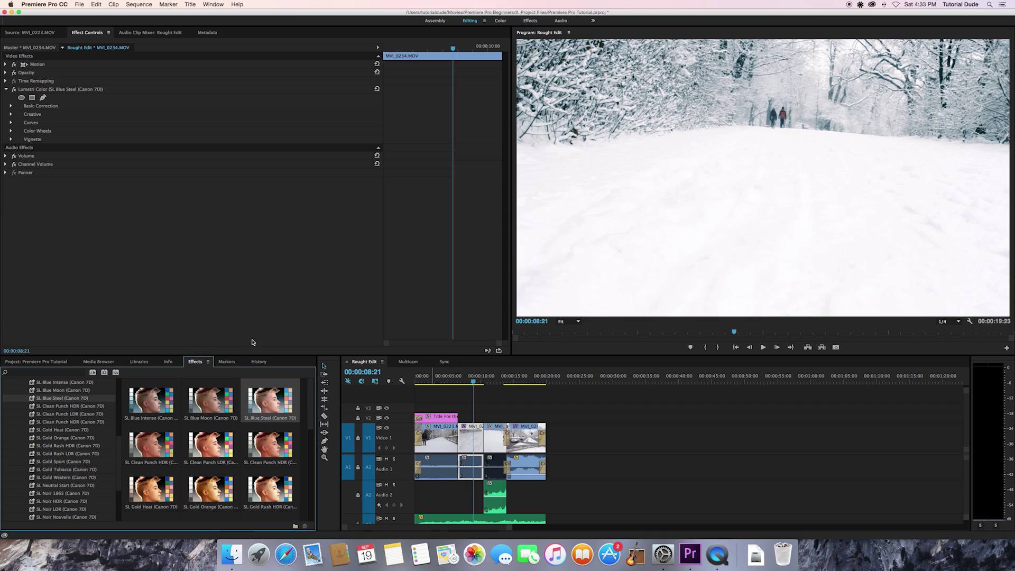
key("super+z")
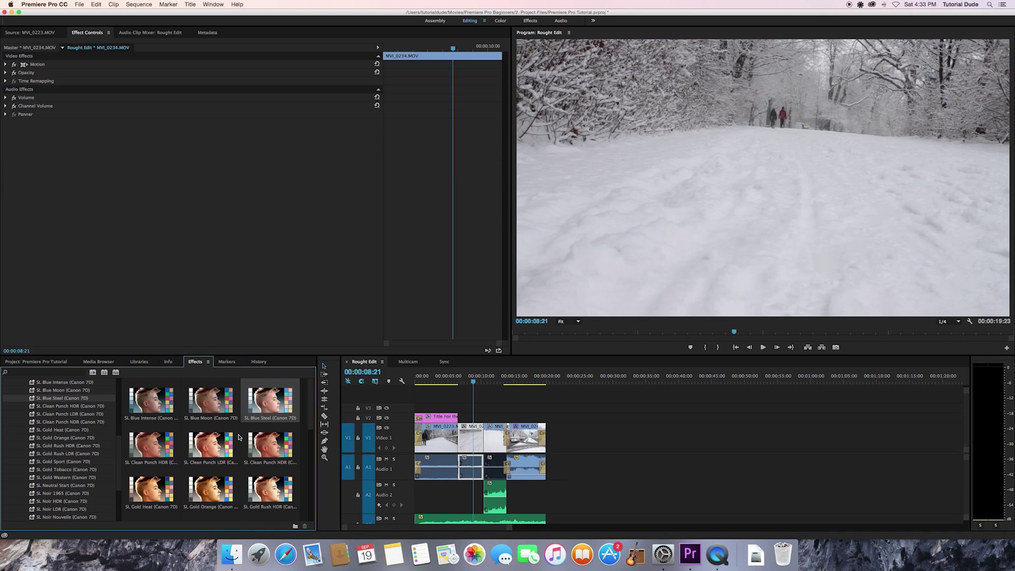
Step: Try the SL Noir 1965 (Canon 7D) preset on the MVI_0234.MOV clip, then undo it
scroll(73, 487, "down", 1)
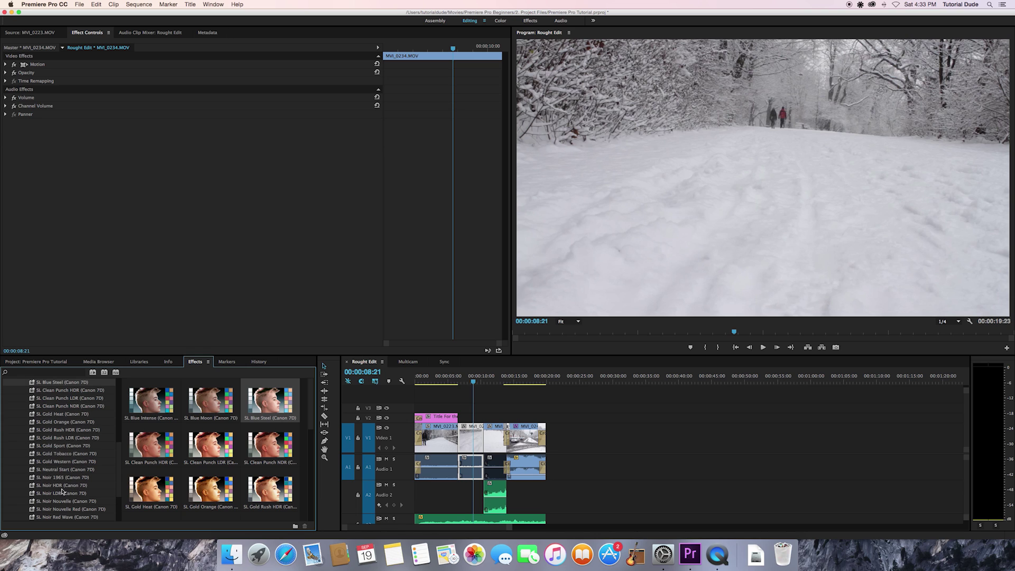
left_click(42, 479)
left_click_drag(41, 479, 476, 443)
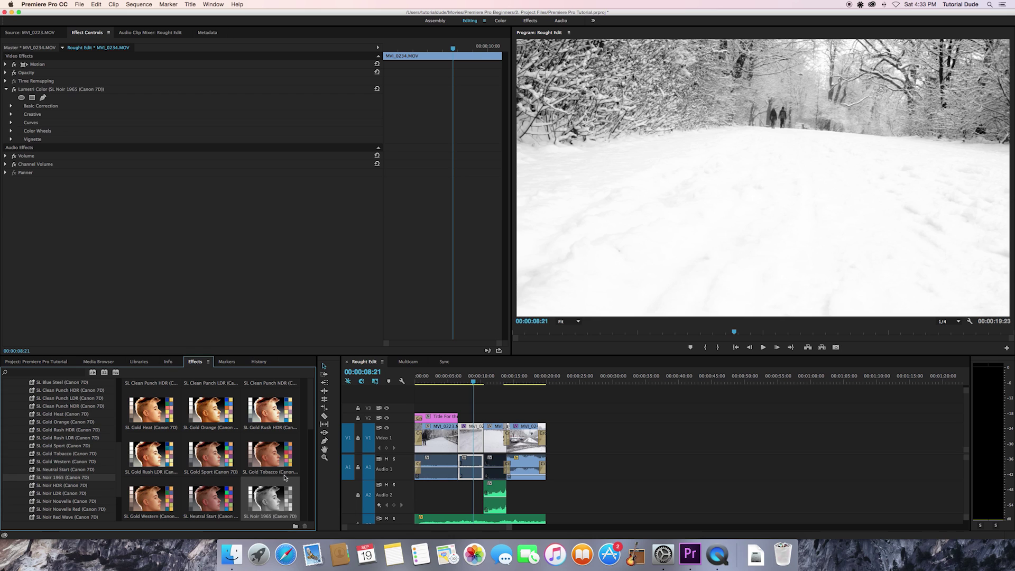
key("super+z")
Step: Look through the remaining Canon 7D presets and the Universal SpeedLooks, then collapse SpeedLooks and expand the Filmstocks presets
scroll(84, 471, "down", 3)
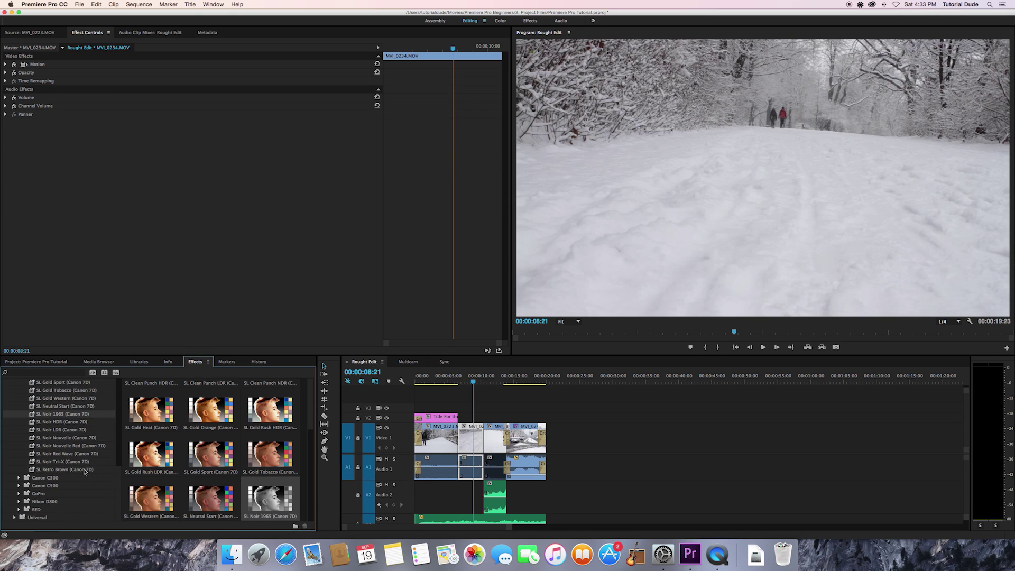
scroll(84, 471, "up", 8)
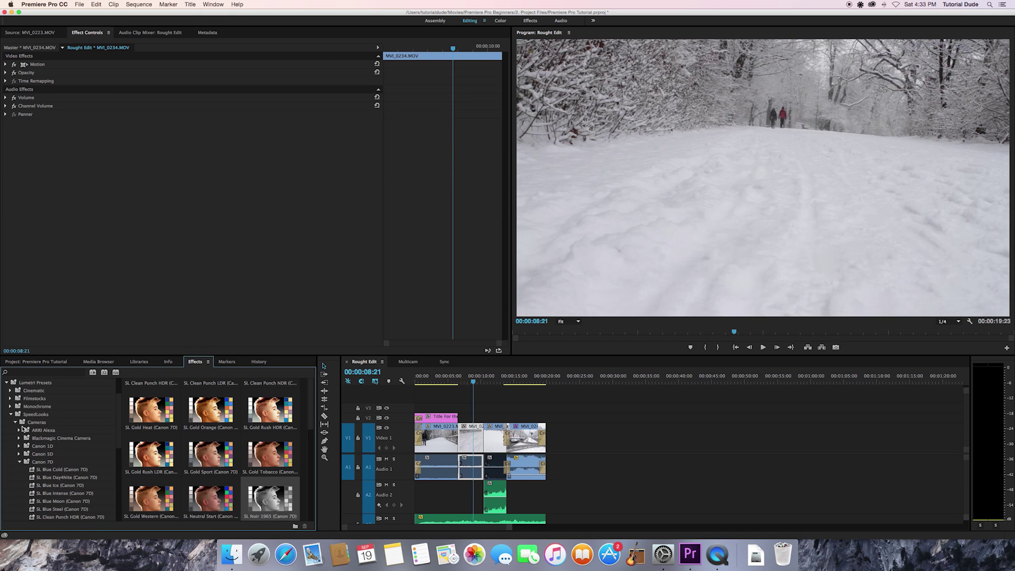
left_click(20, 462)
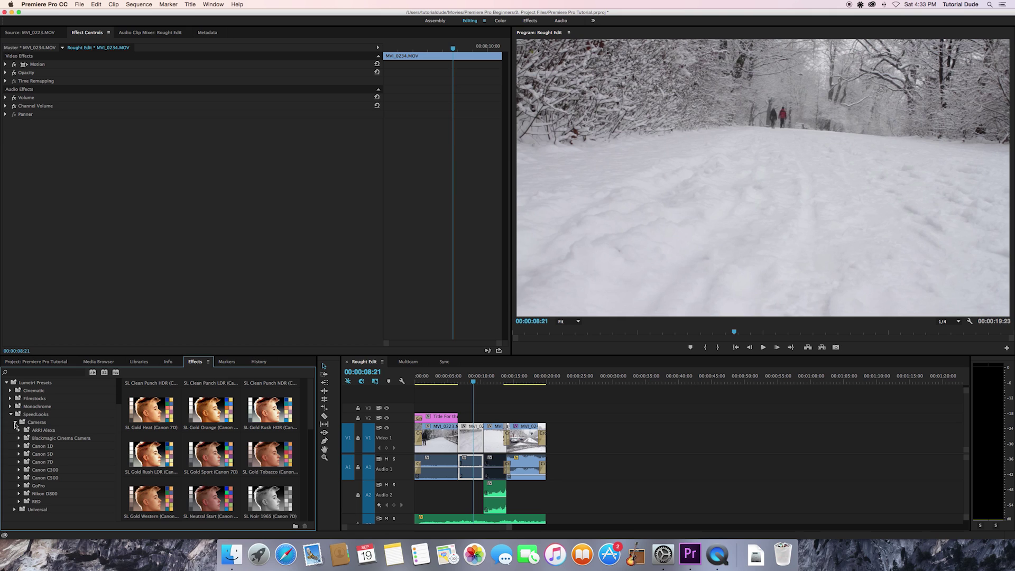
left_click(15, 422)
left_click(13, 470)
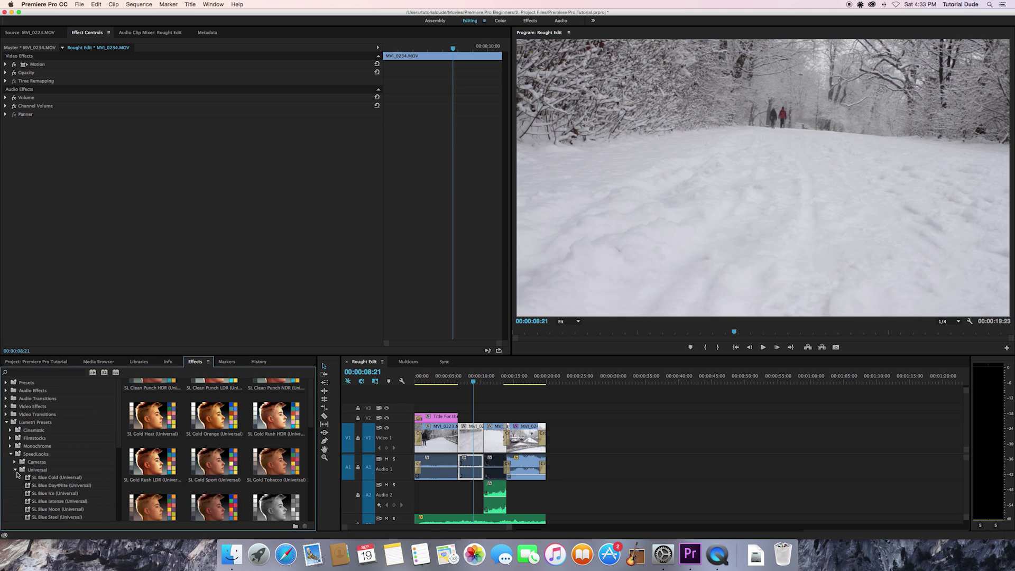
left_click(14, 470)
left_click(10, 454)
left_click(10, 439)
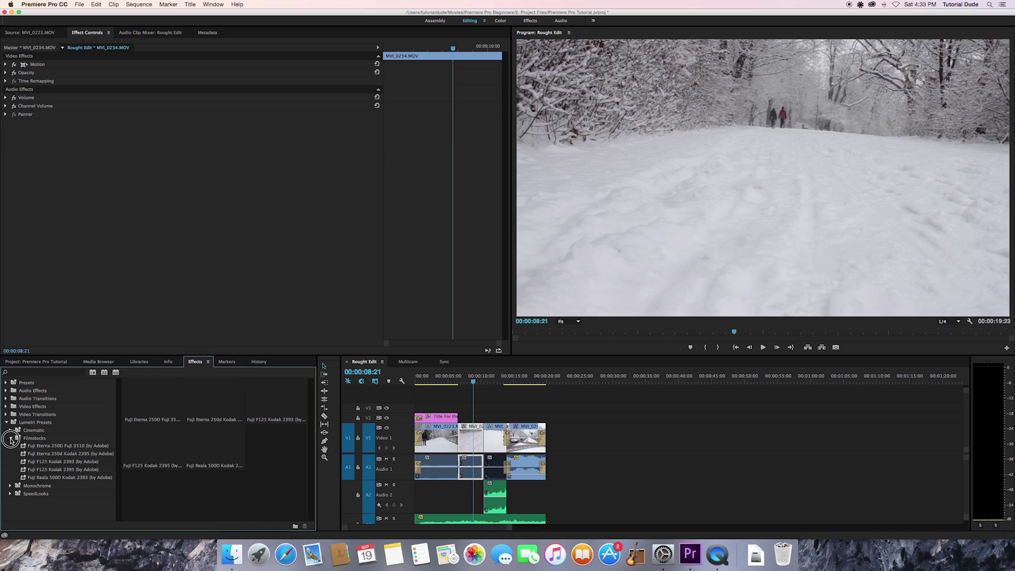
Step: Try the Fuji F125 Kodak 2393 (by Adobe) filmstock preset on the MVI_0234.MOV clip, then remove it
left_click(71, 463)
left_click_drag(34, 464, 469, 443)
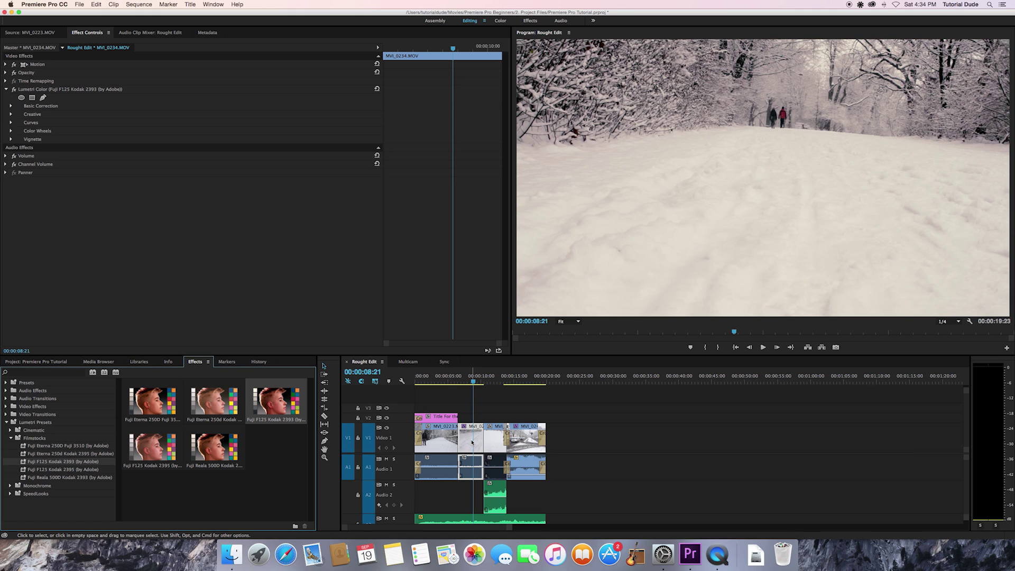
left_click(466, 383)
key("space")
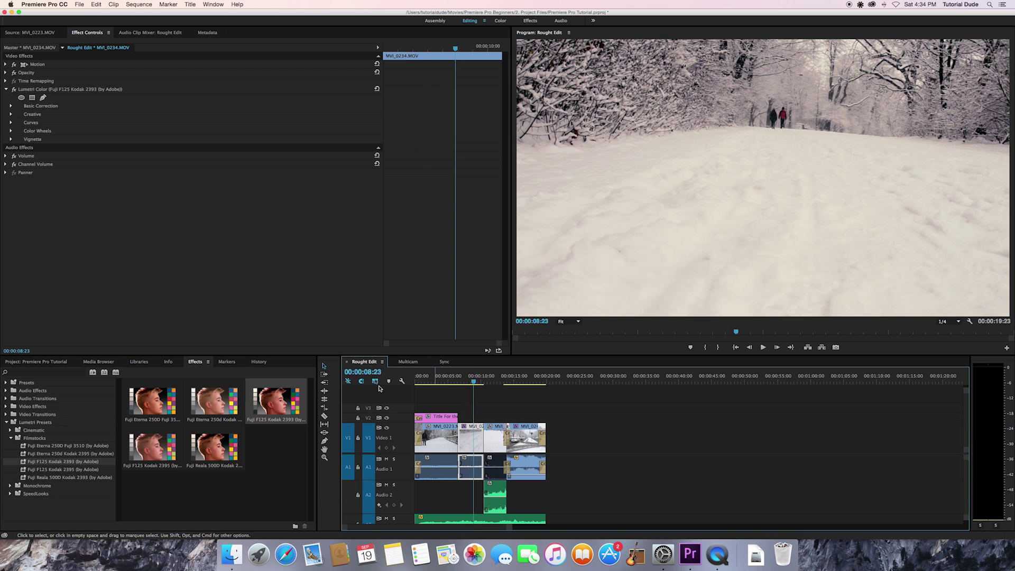
left_click(149, 252)
key("BackSpace")
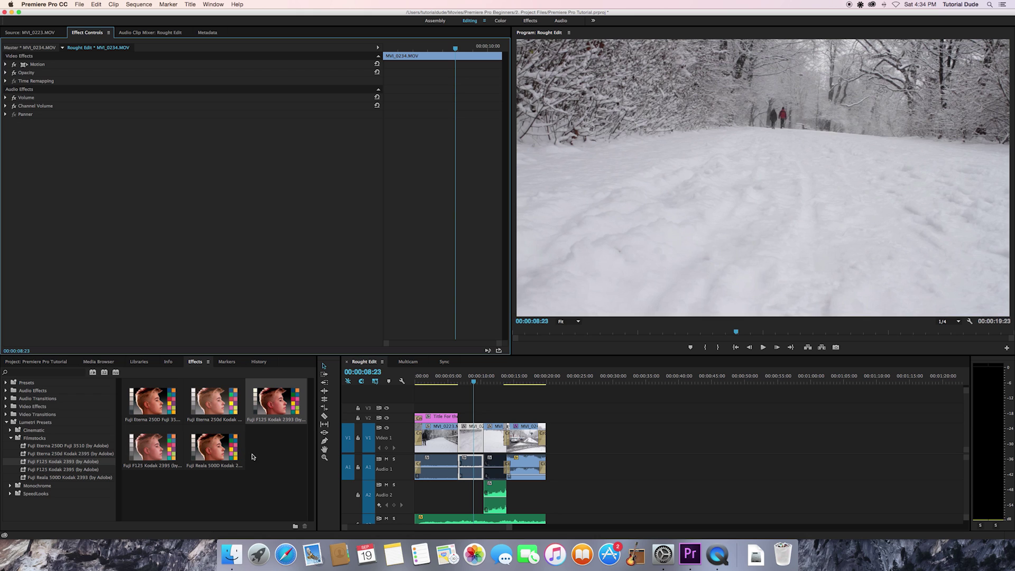
Step: Collapse the Lumetri Presets, expand the Audio Effects and look through the list as far as Parametric EQ
left_click(6, 423)
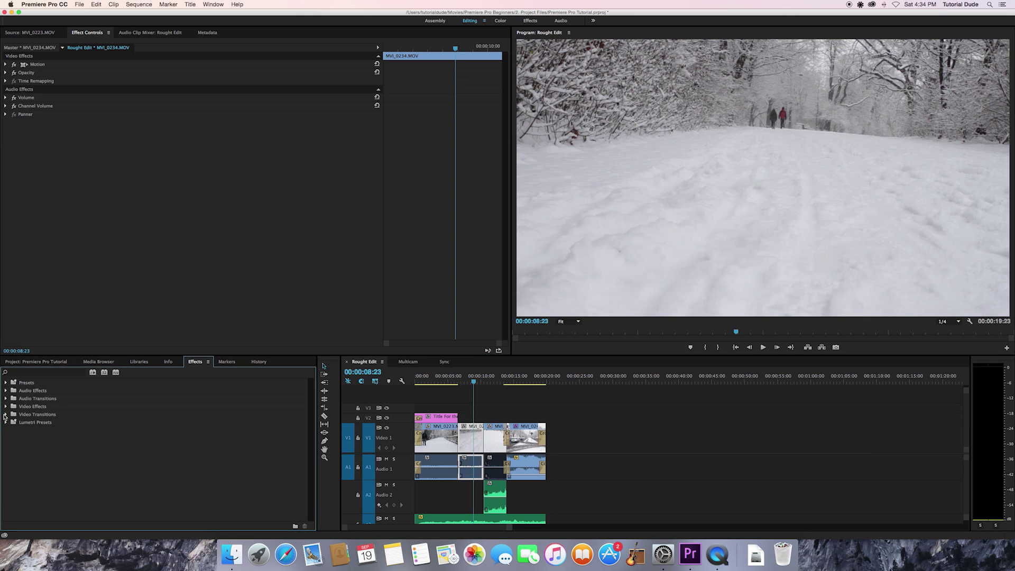
left_click(6, 390)
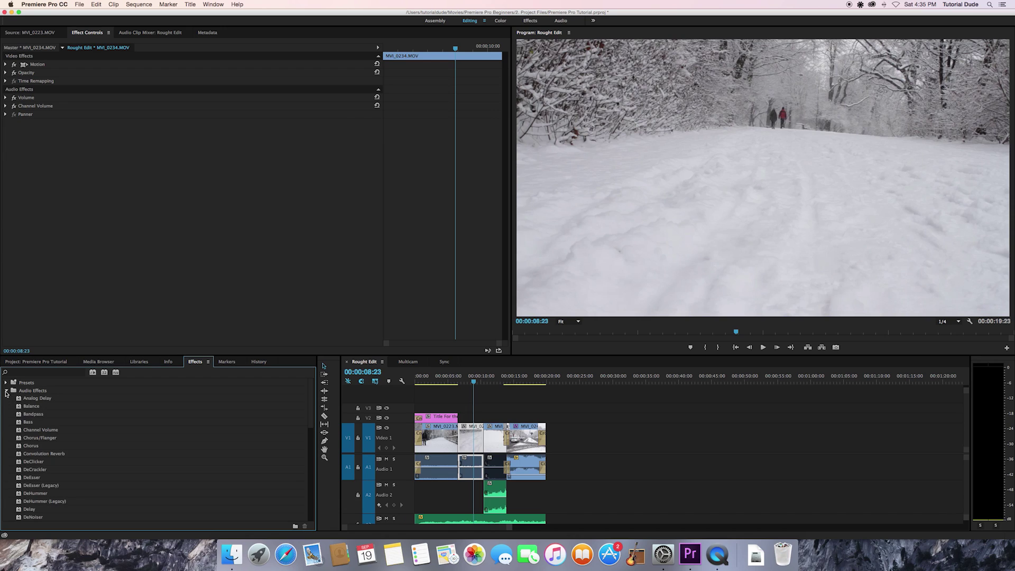
scroll(52, 418, "down", 10)
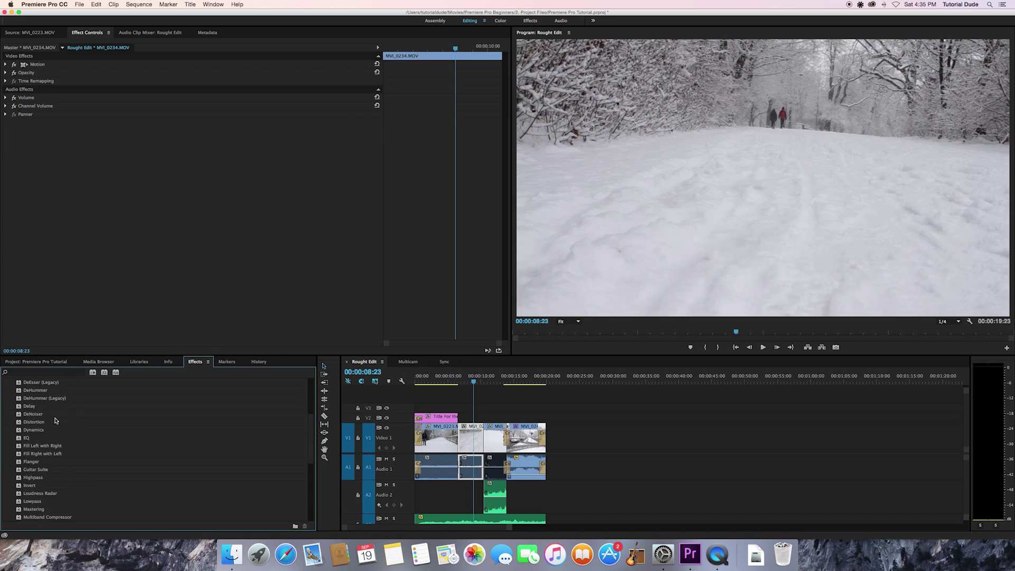
scroll(55, 420, "down", 2)
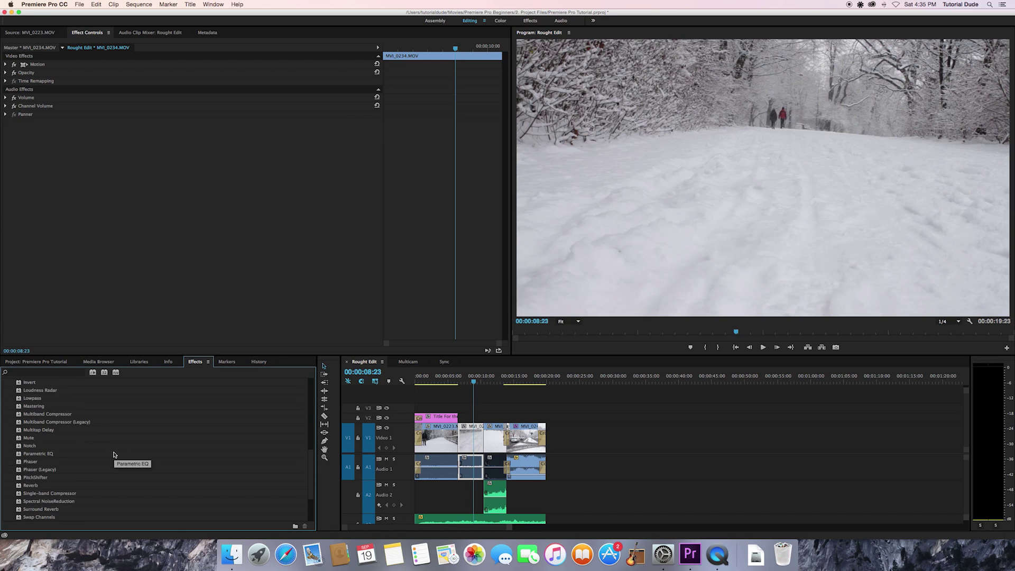
Step: Play the sequence from 00:00:14:00 to listen to the original audio of the MVI_0245.MOV clip
left_click(508, 382)
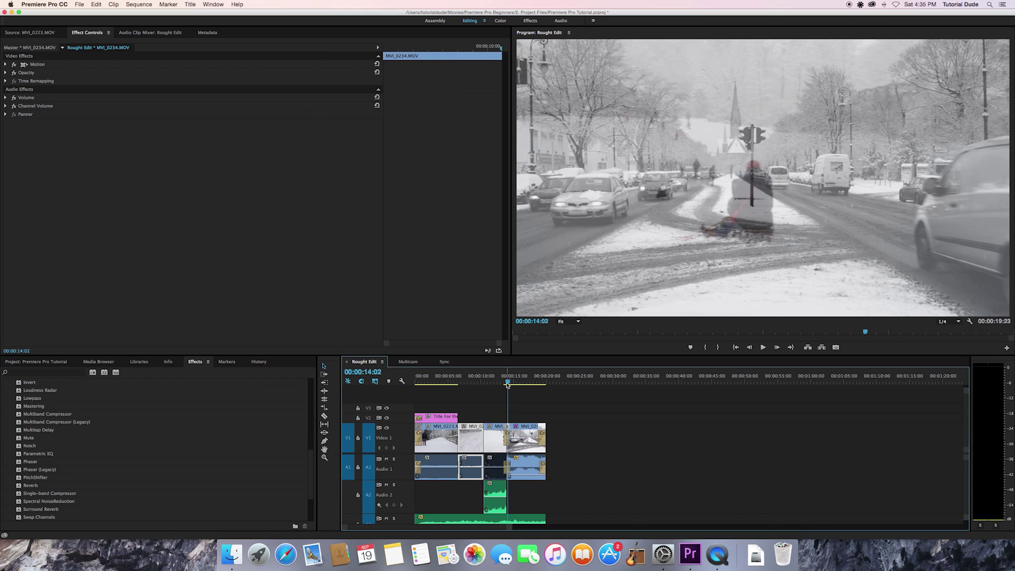
left_click_drag(507, 384, 507, 384)
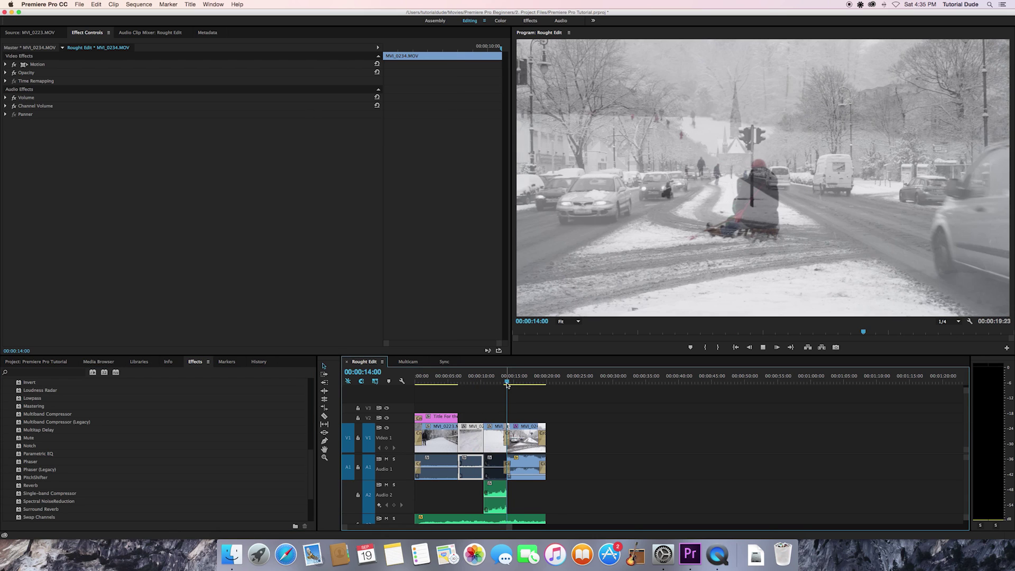
key("space")
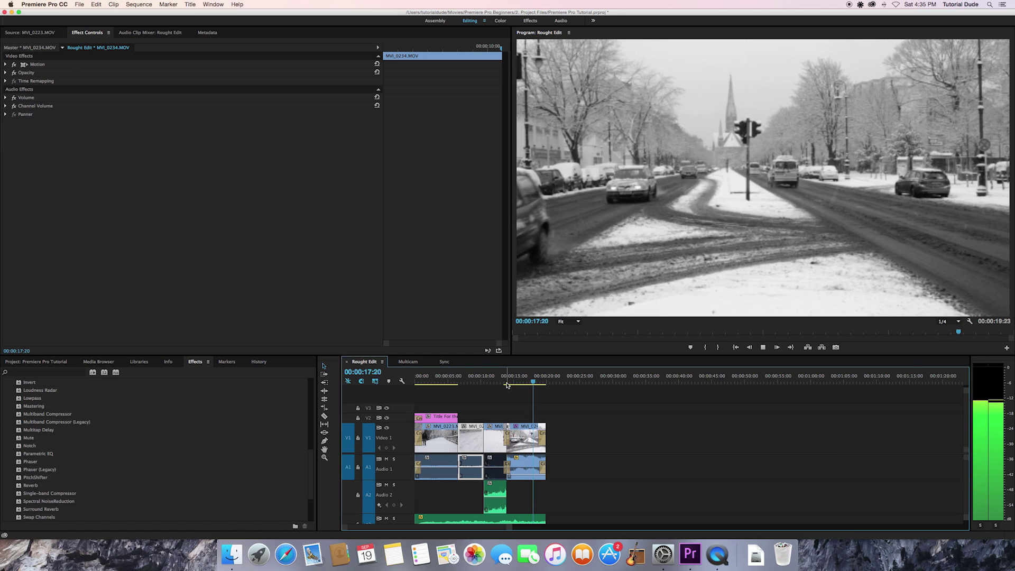
key("space")
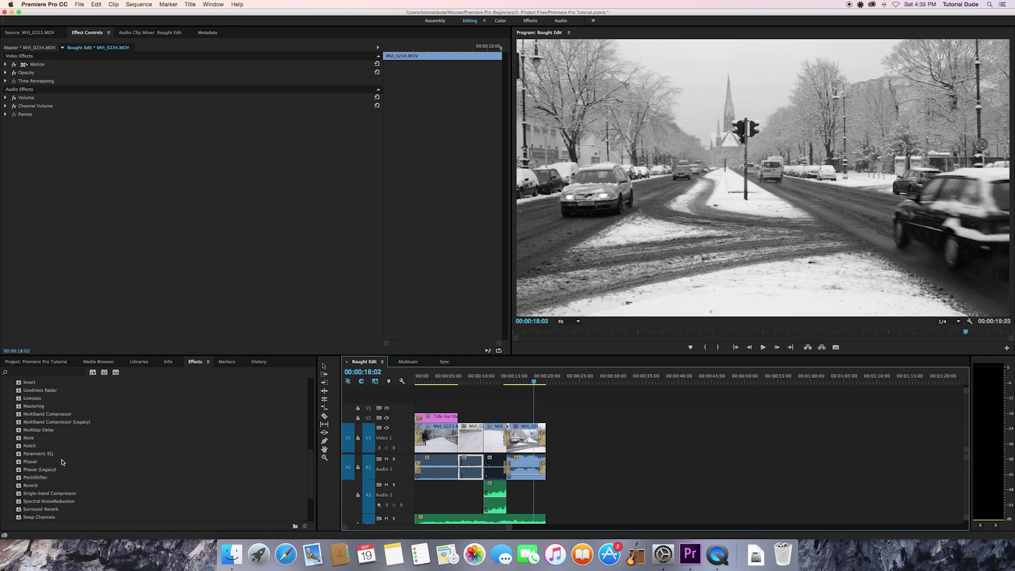
Step: Try the Parametric EQ effect on the audio of MVI_0245.MOV, then delete it from the clip
left_click(38, 455)
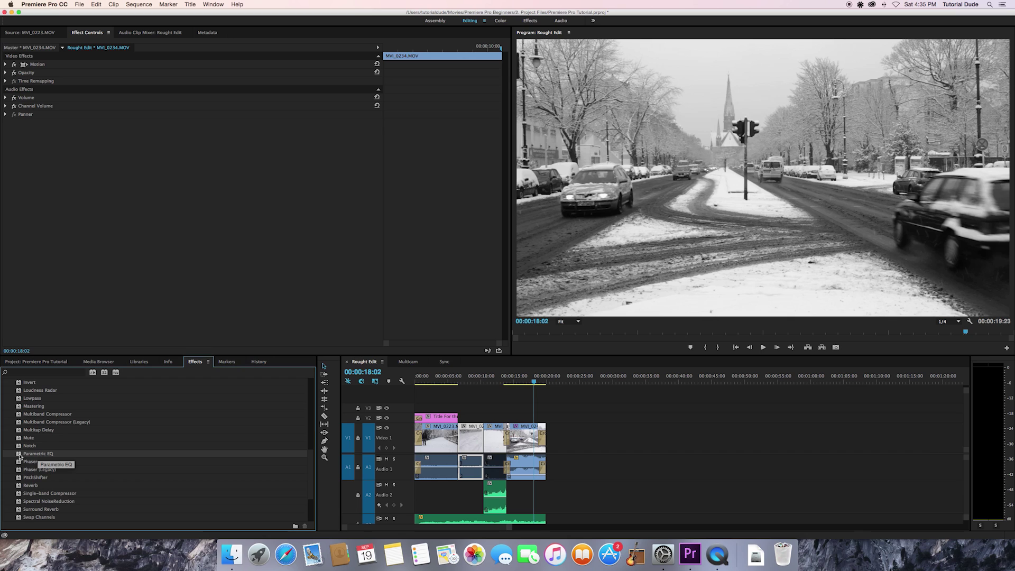
left_click_drag(20, 456, 520, 466)
left_click(527, 466)
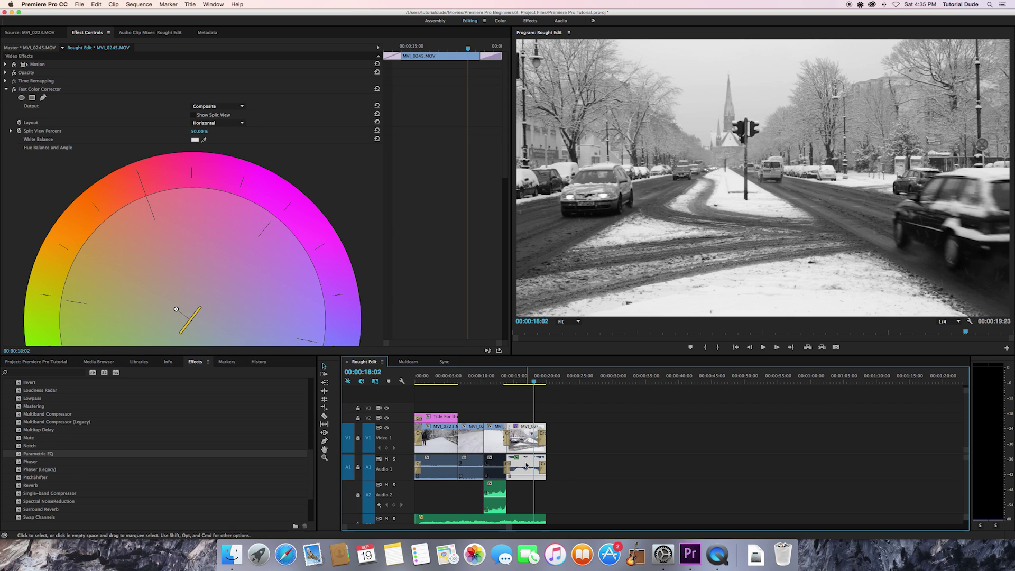
left_click(7, 90)
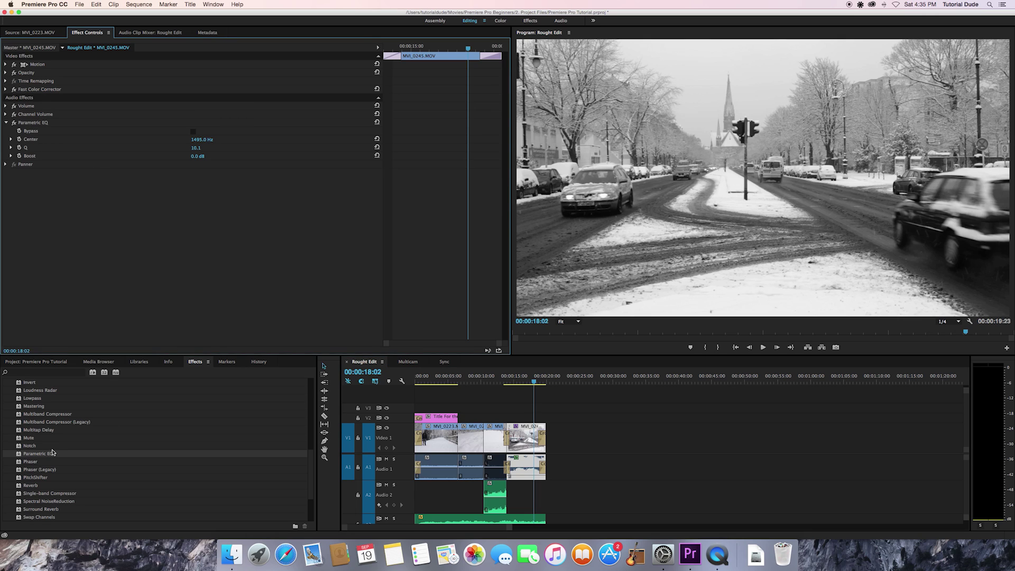
left_click_drag(52, 453, 67, 132)
left_click(35, 128)
key("Delete")
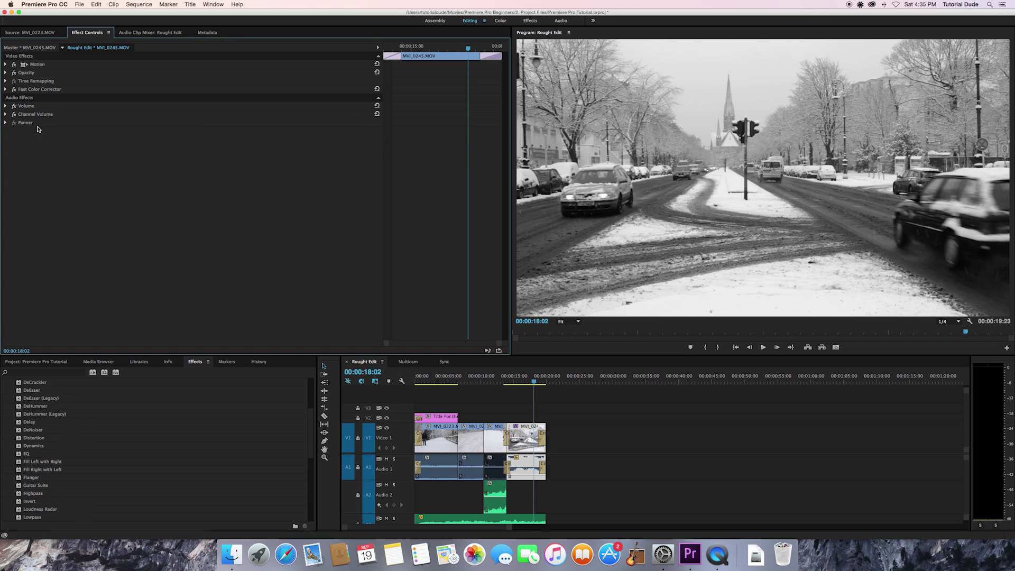
Step: Apply the EQ audio effect to MVI_0245.MOV and open its custom setup editor beside the effect settings
left_click_drag(26, 453, 529, 468)
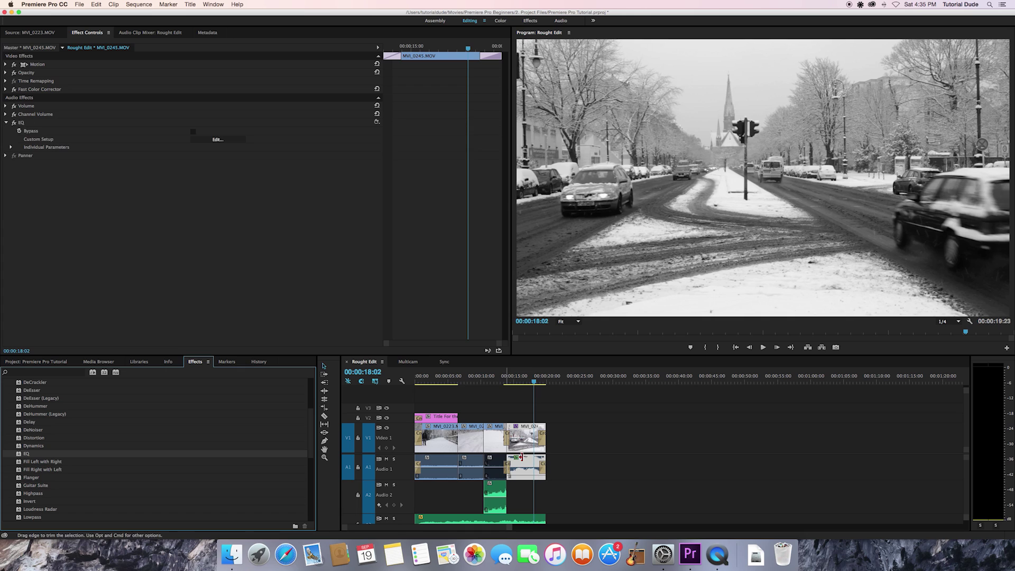
left_click(215, 140)
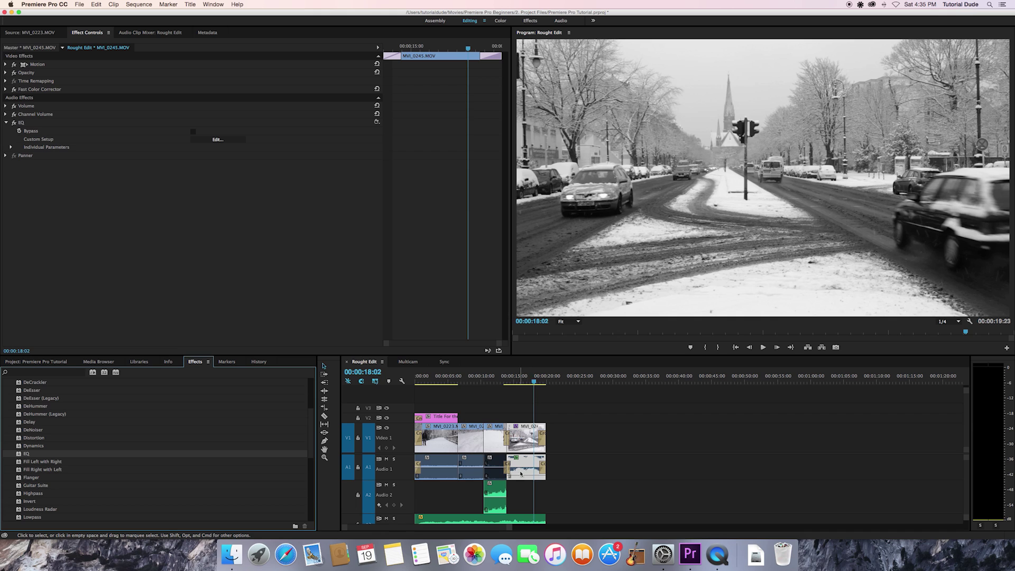
left_click(218, 140)
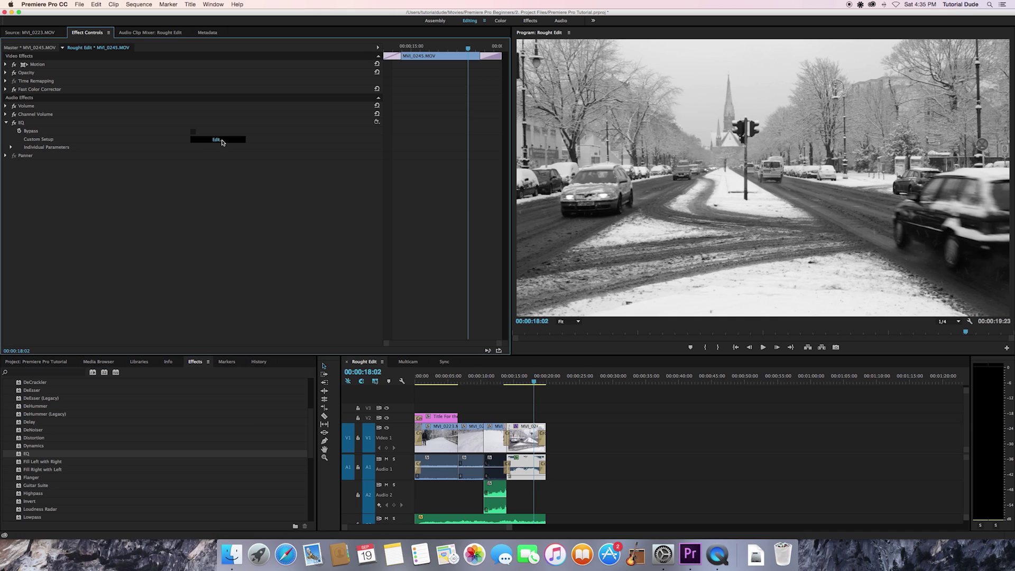
left_click_drag(485, 176, 252, 166)
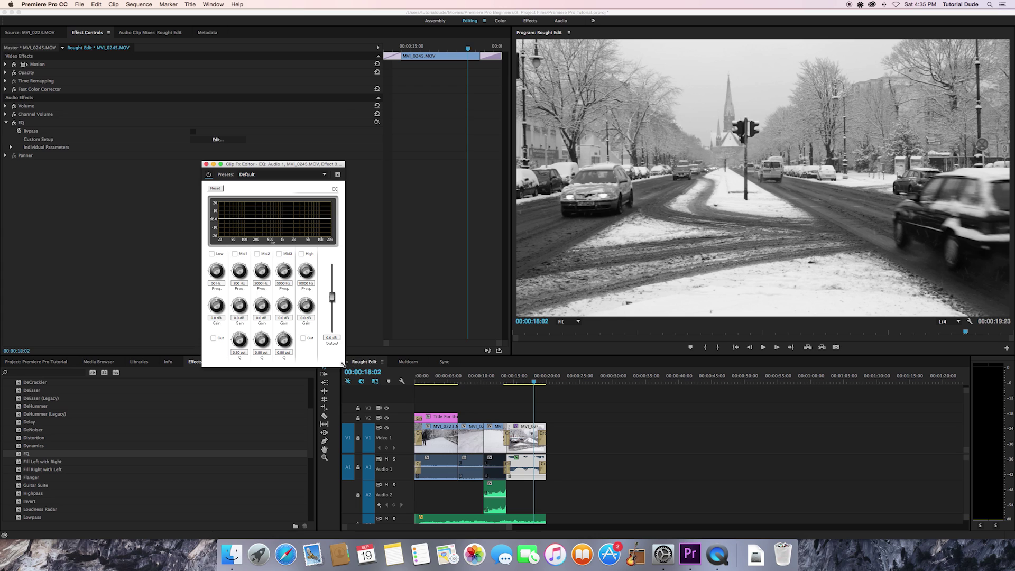
mouse_move(345, 367)
left_mouse_down()
mouse_move(394, 371)
mouse_move(343, 365)
left_mouse_up()
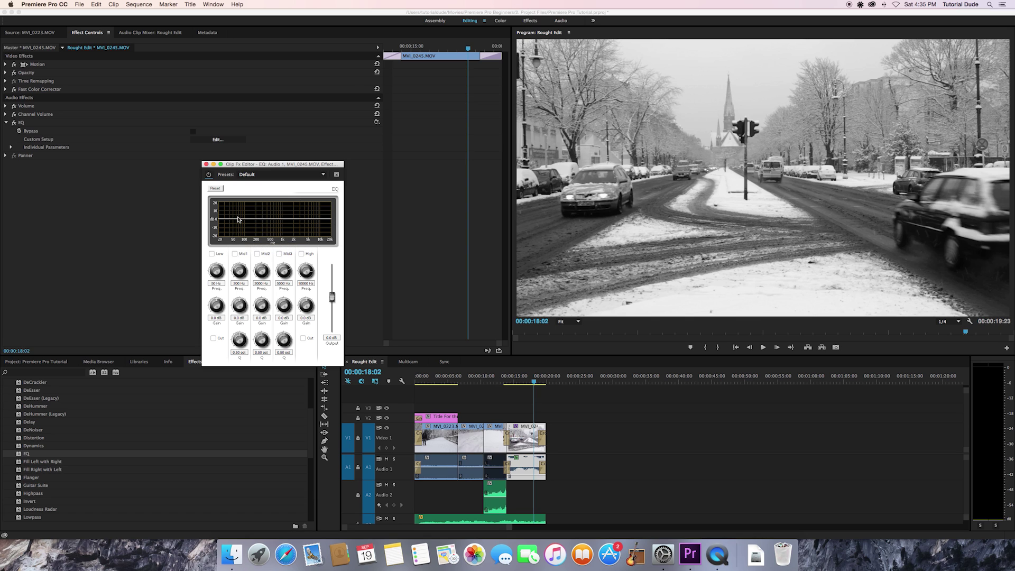
Step: Check the available EQ presets while keeping Default, and enable the High band with its Cut filter
left_click(261, 175)
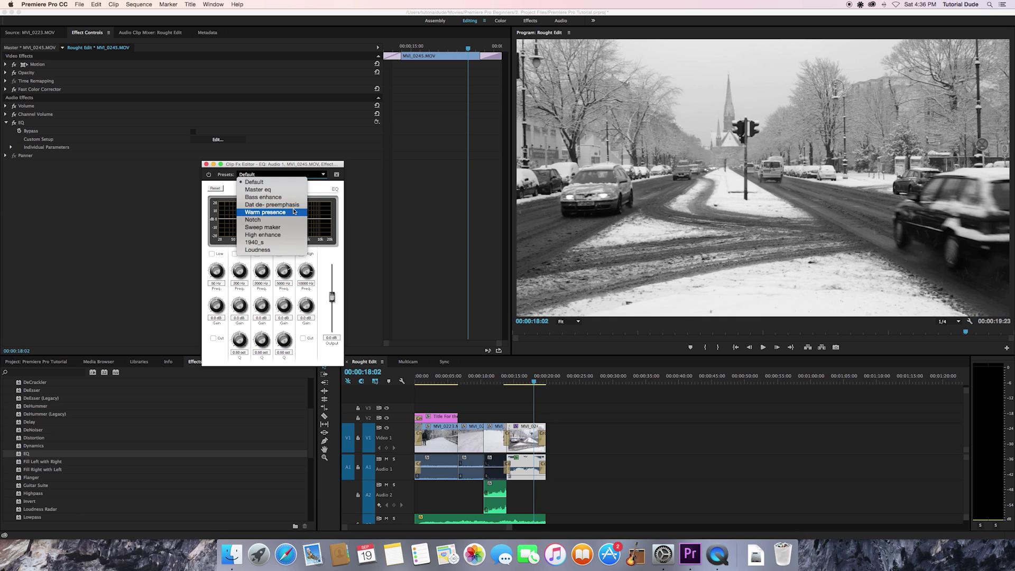
left_click(297, 167)
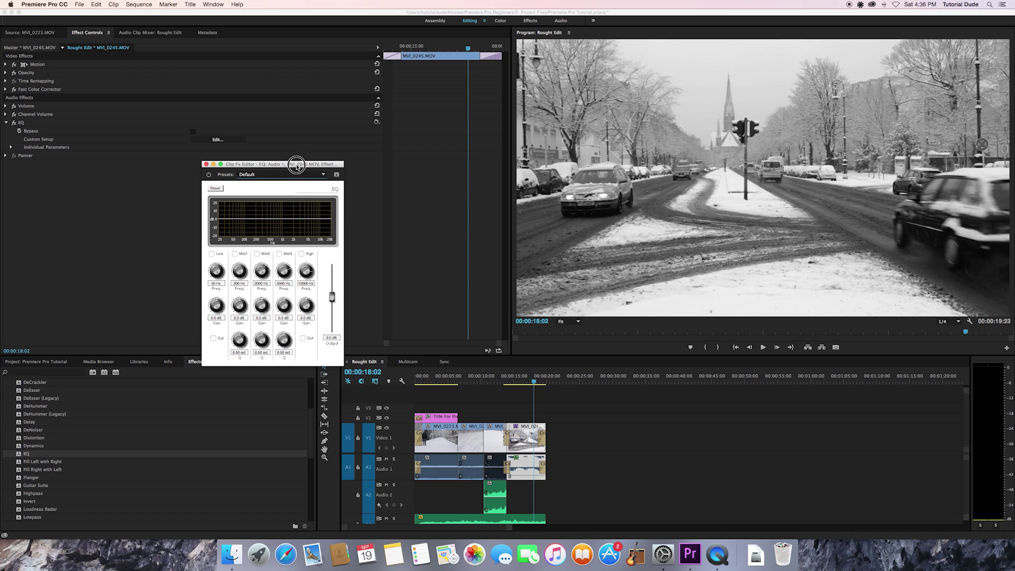
left_click(303, 339)
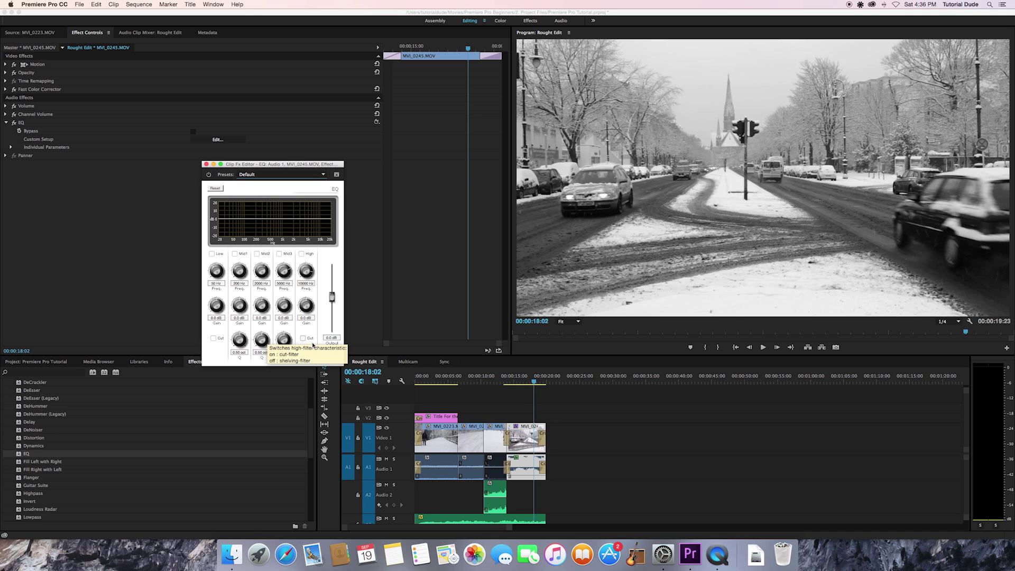
left_click(302, 254)
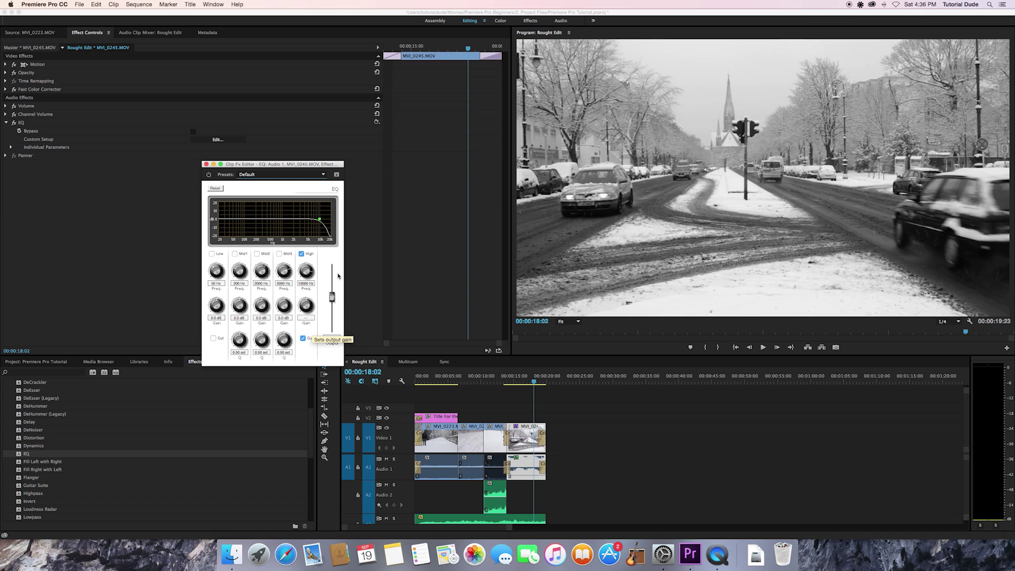
Step: Play MVI_0245.MOV from 00:00:14:00 to hear the EQ with the High cut filter
left_click(507, 377)
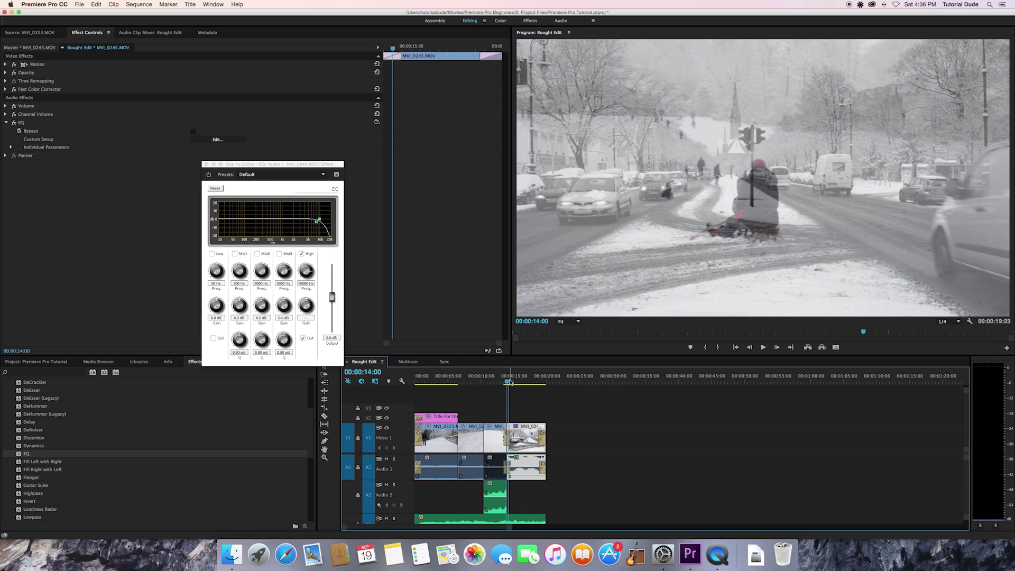
key("space")
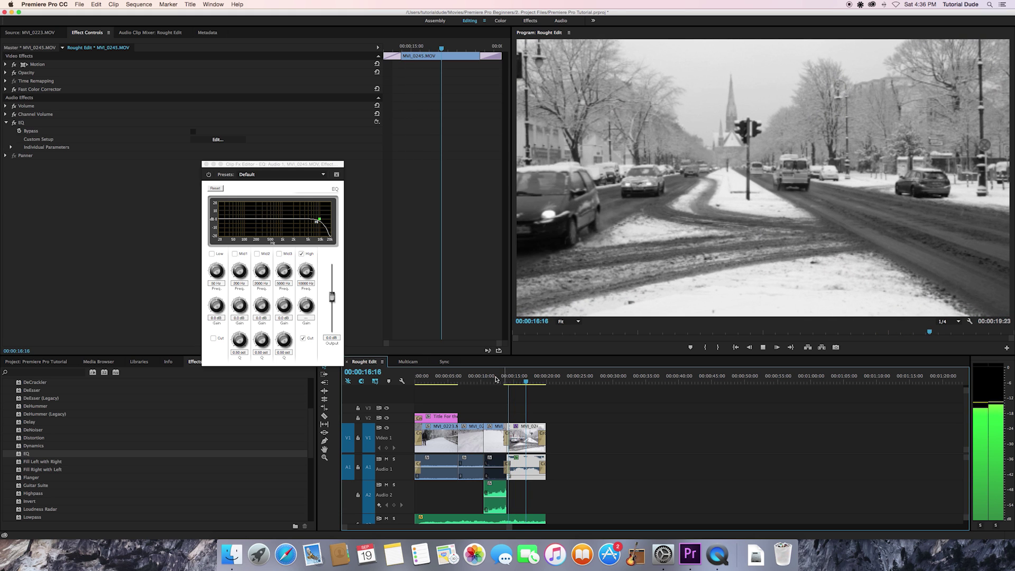
key("space")
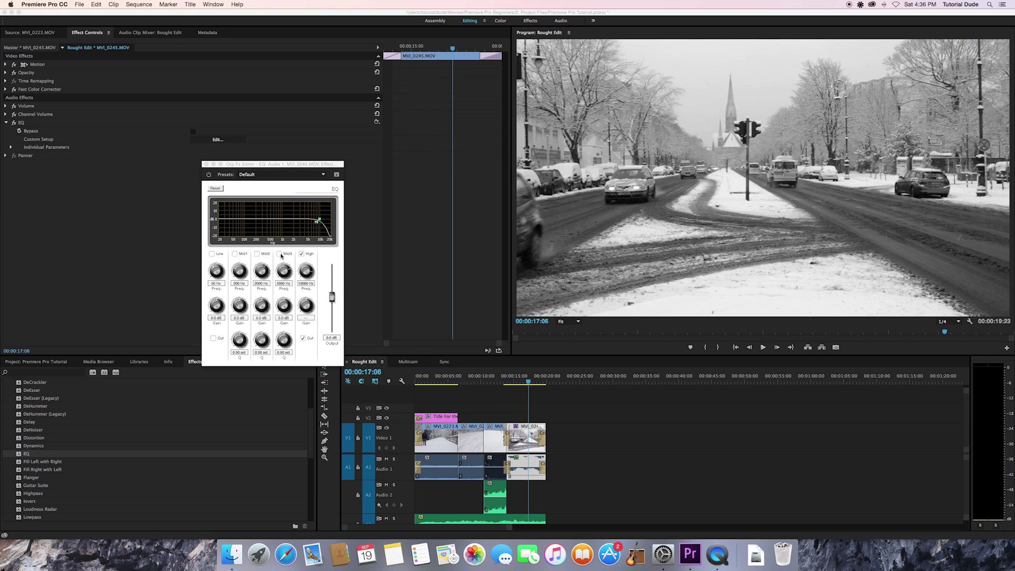
Step: Enable the Mid3 band of the EQ and set its gain to 20 dB
left_click(278, 255)
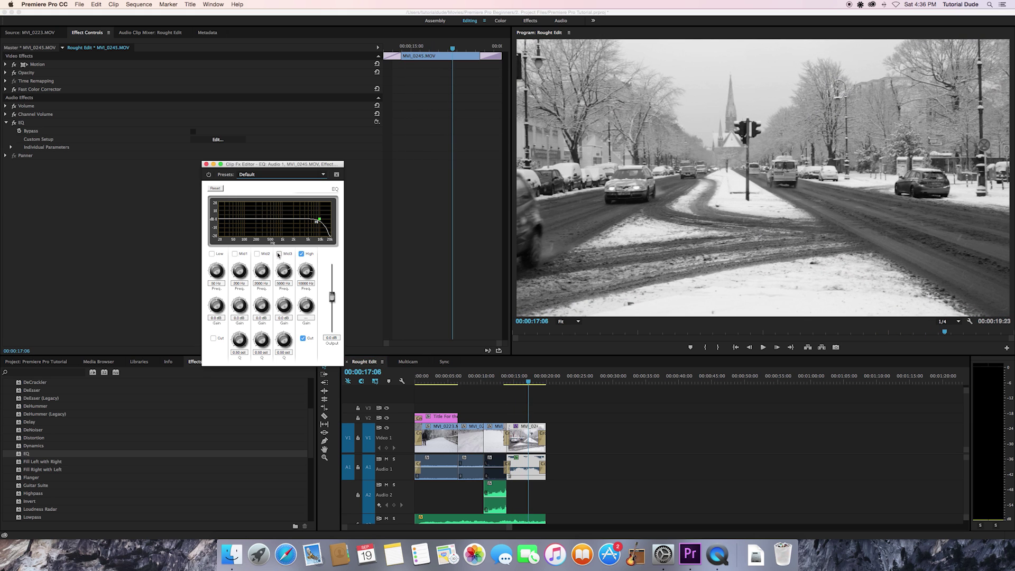
left_click(283, 319)
type("20")
key("Return")
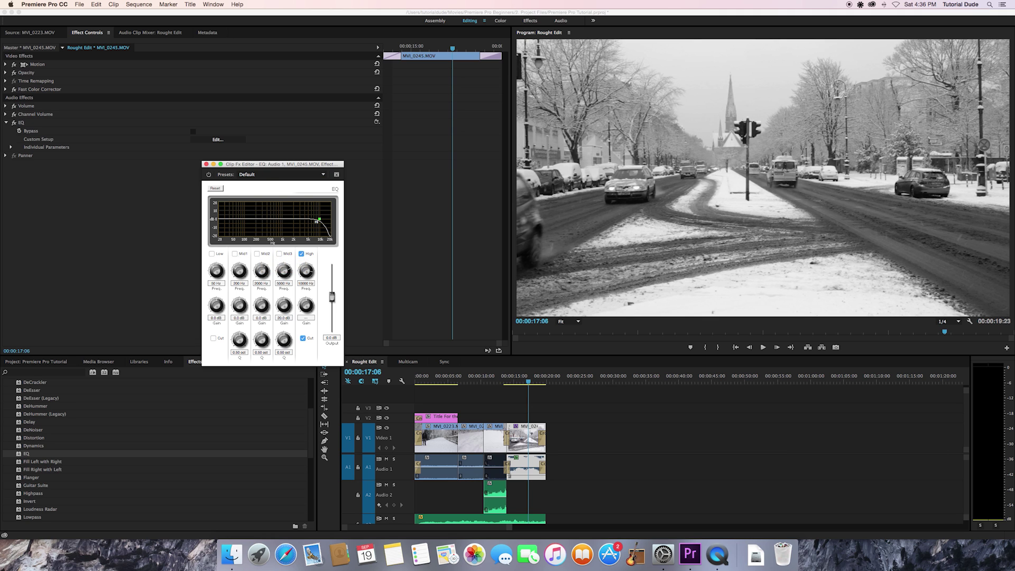
left_click(280, 254)
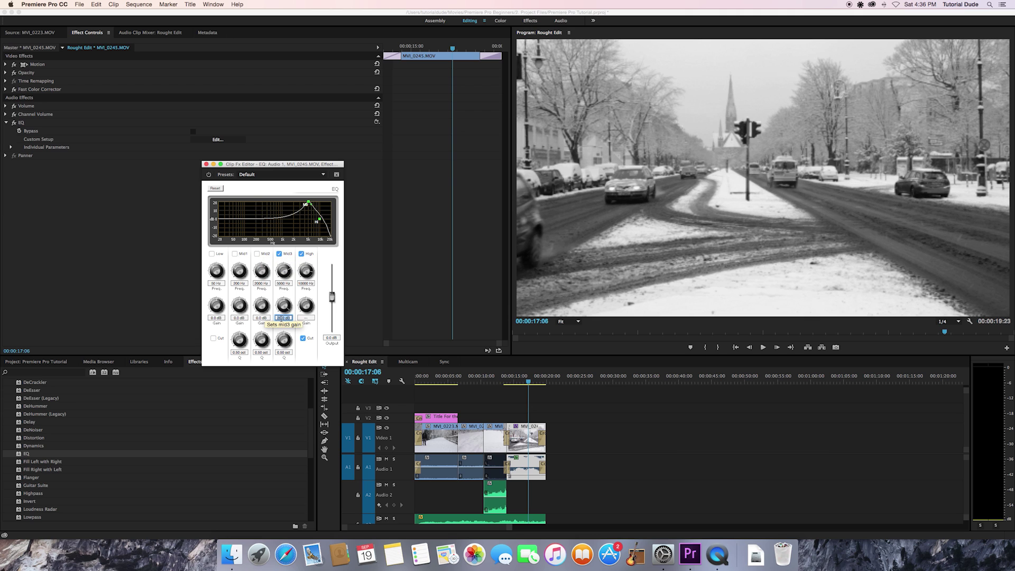
Step: Set the gain of the EQ's Mid3 band to -20 dB
key("BackSpace")
type("-20")
key("Return")
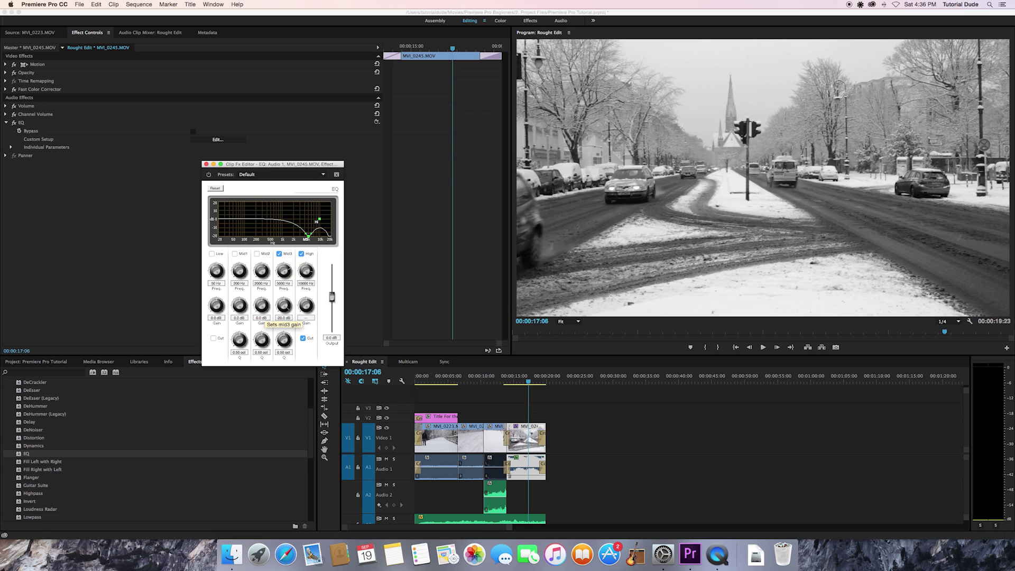
Step: Play MVI_0245.MOV again from near its start to hear the EQ with the lowered Mid3 gain
left_click(510, 382)
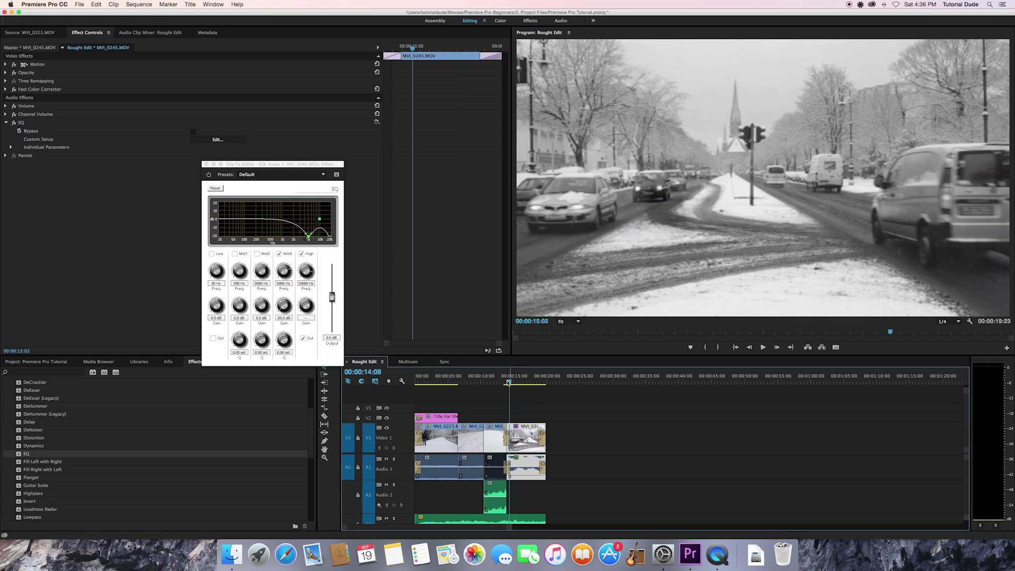
key("space")
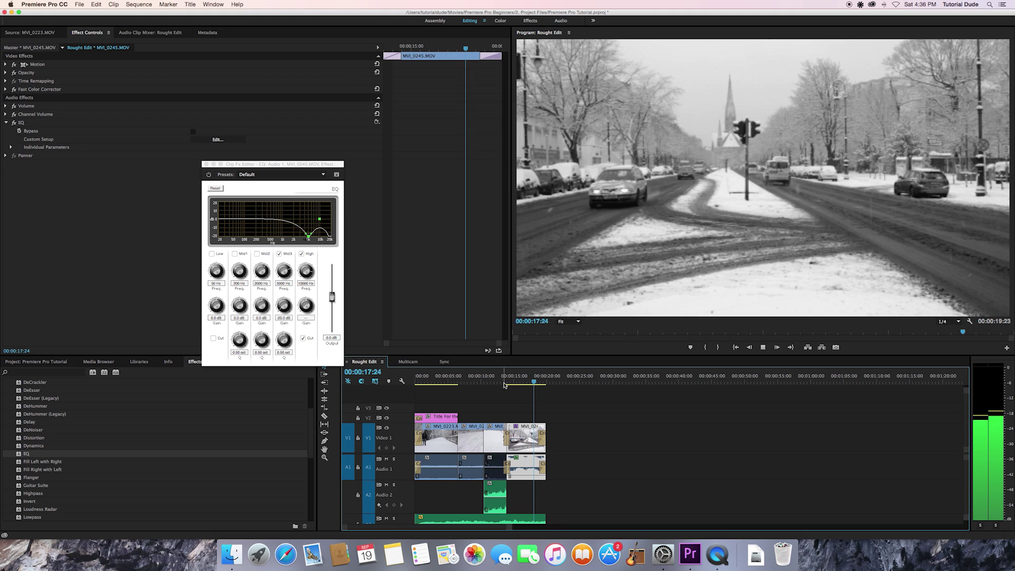
key("space")
Step: Widen the Mid3 dip directly on the EQ curve to a Q of about 1.11 oct
left_click(332, 299)
left_click_drag(333, 300, 333, 299)
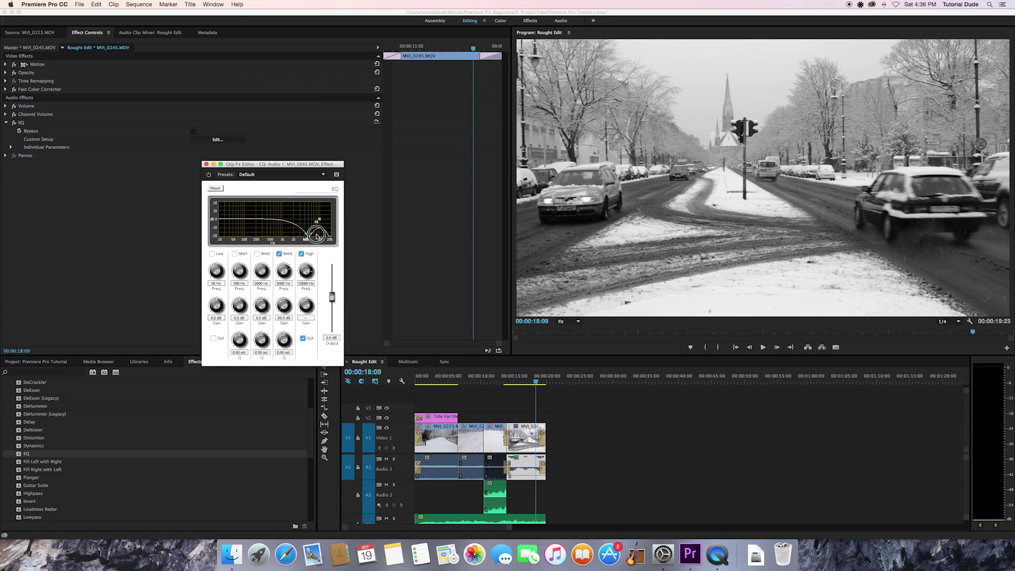
left_click(320, 240)
left_click_drag(319, 239, 300, 229)
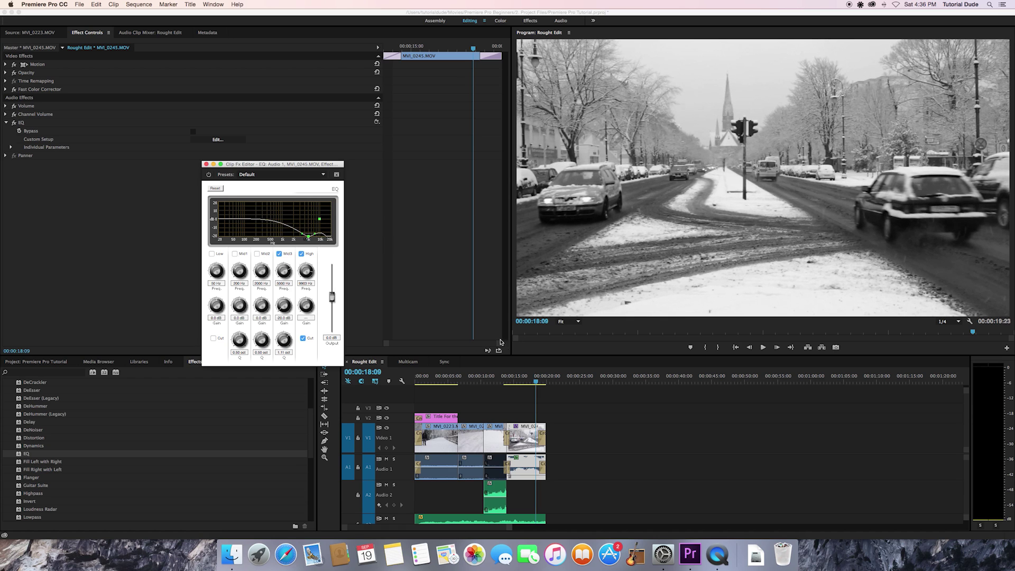
Step: Play MVI_0245.MOV from near its start to hear the EQ with the widened Mid3 dip
left_click(509, 377)
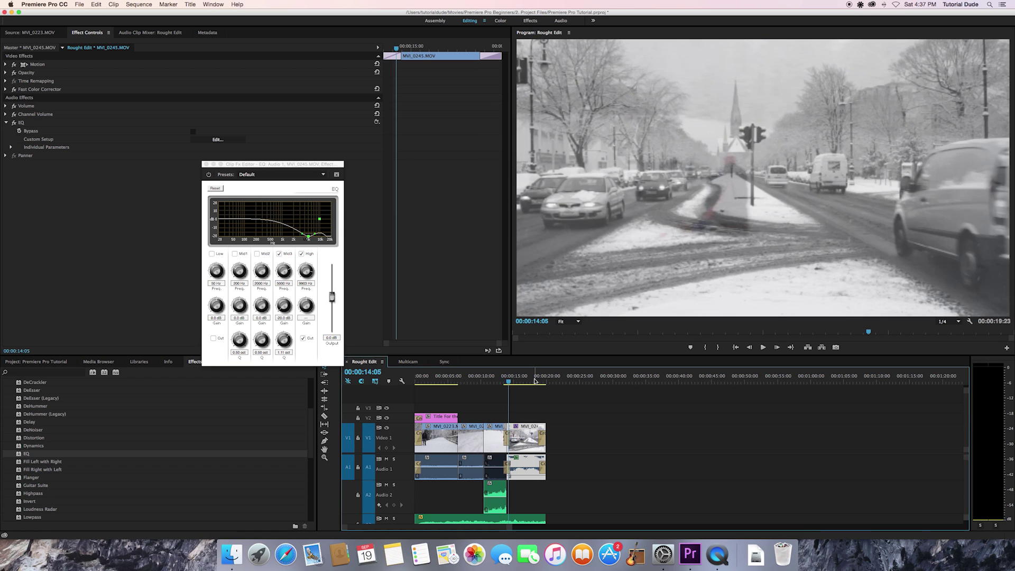
key("space")
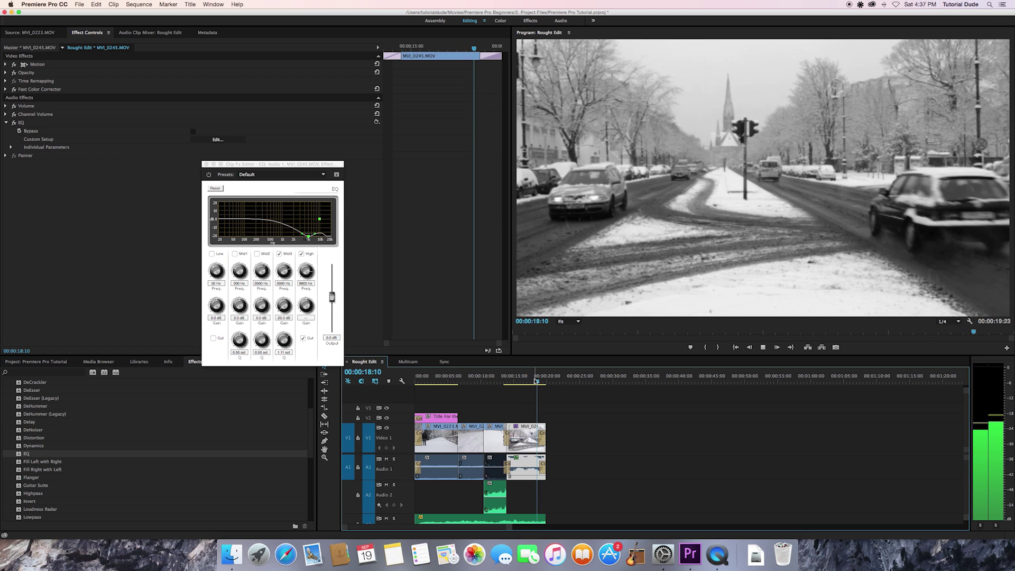
key("space")
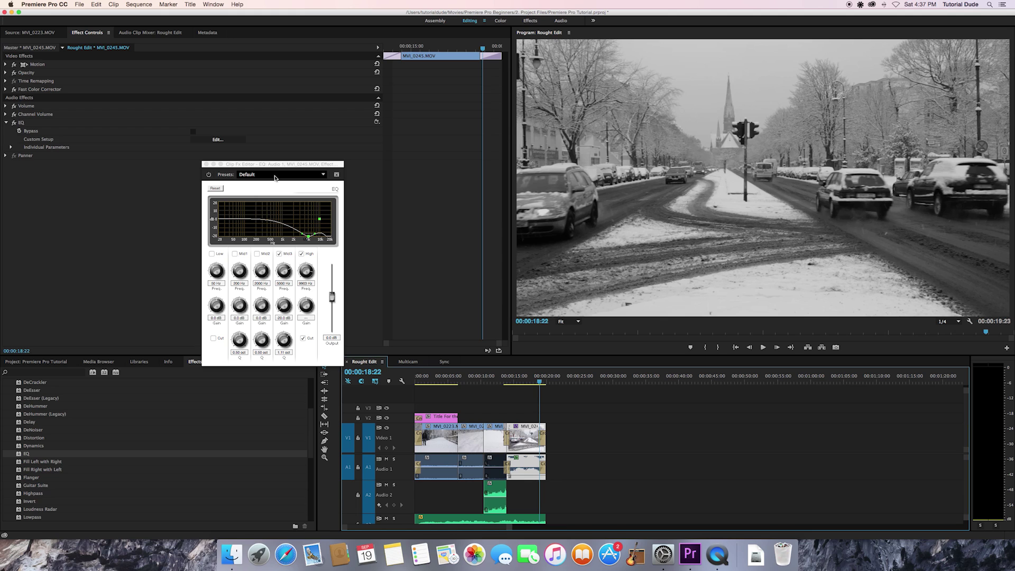
Step: Enable the EQ's Mid2 band and shift its point slightly higher in frequency on the curve
left_click(259, 254)
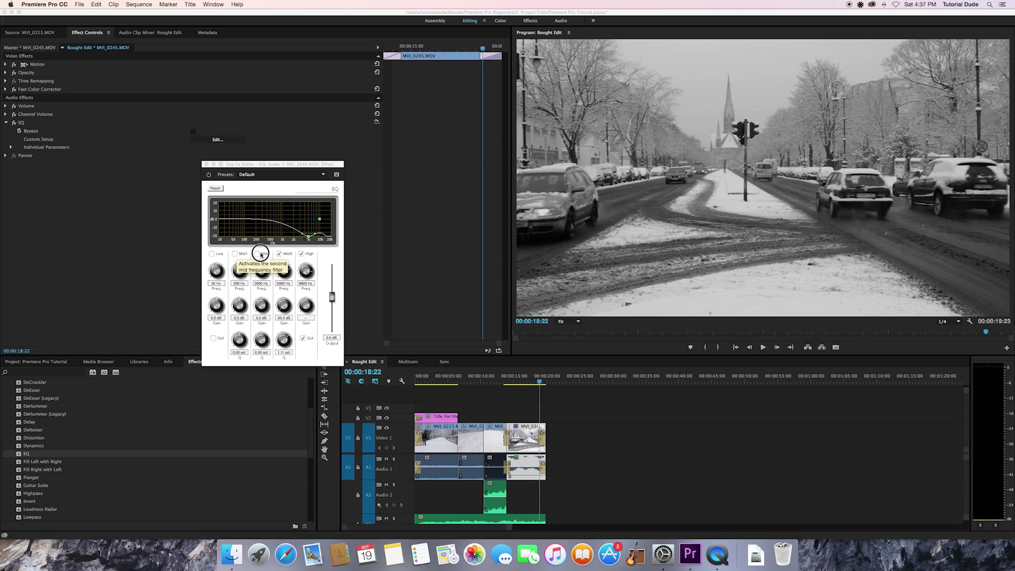
left_click(258, 255)
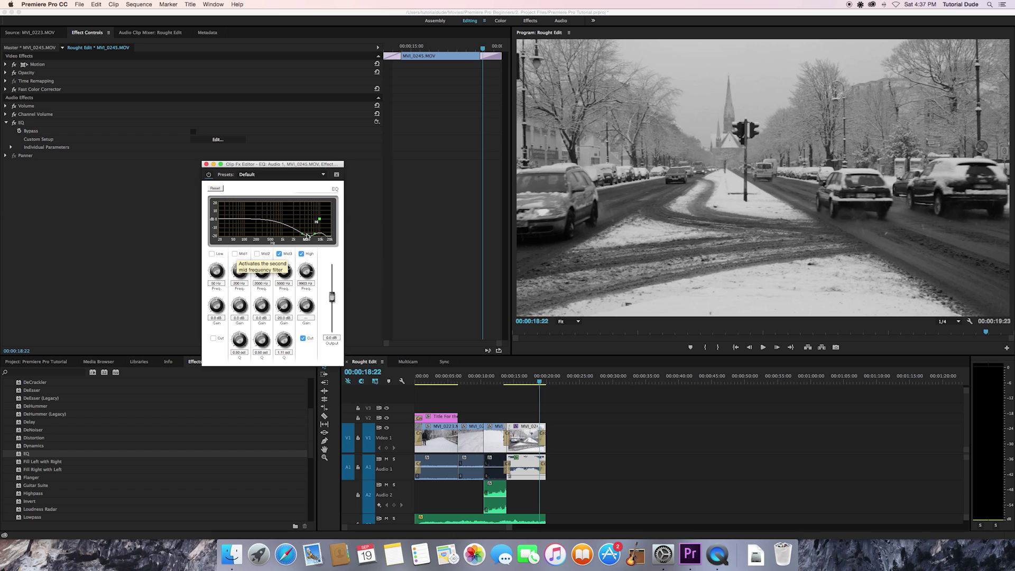
left_click(257, 254)
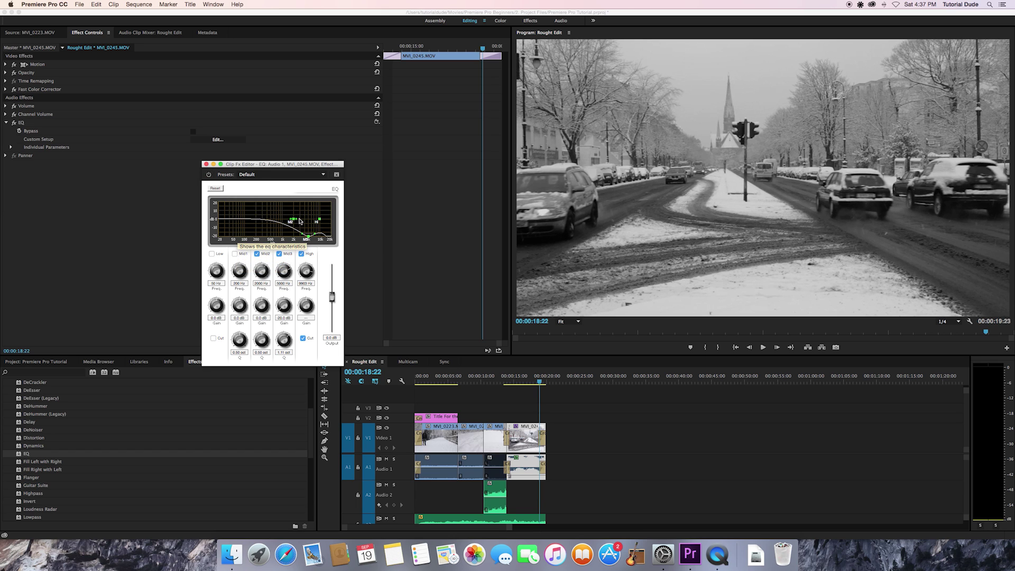
left_click_drag(296, 222, 300, 222)
Step: Play MVI_0245.MOV from about 15 seconds to hear the EQ with the Mid2 band enabled
left_click(515, 380)
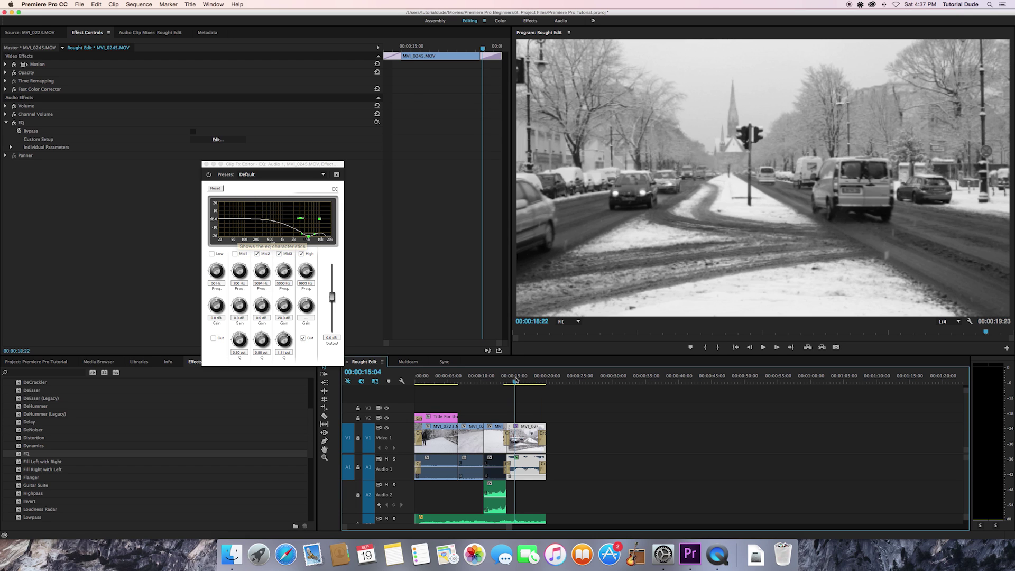
key("space")
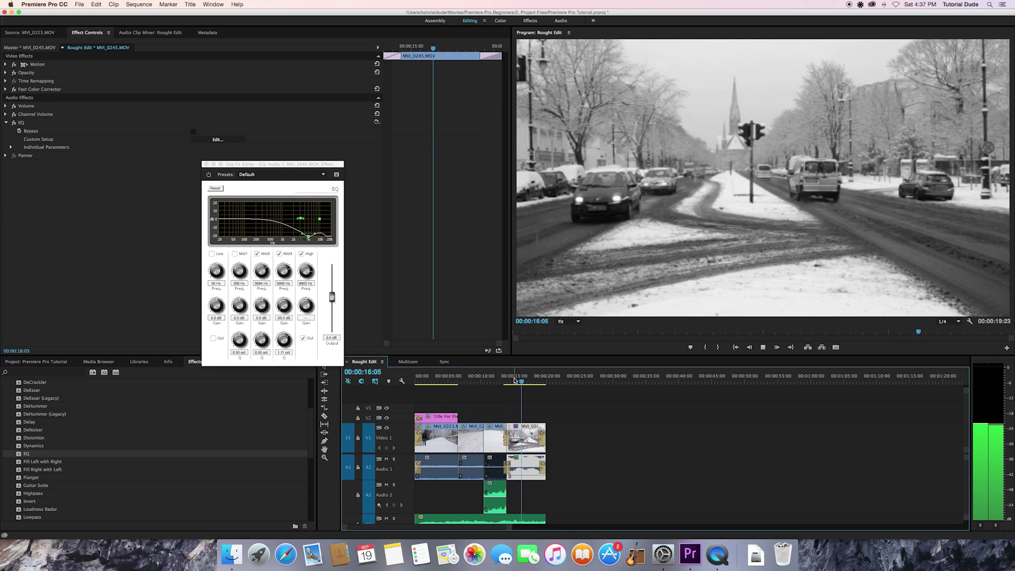
key("space")
Step: Try the Notch preset on MVI_0245.MOV's EQ, and undo back to the clip without the EQ effect
left_click(278, 175)
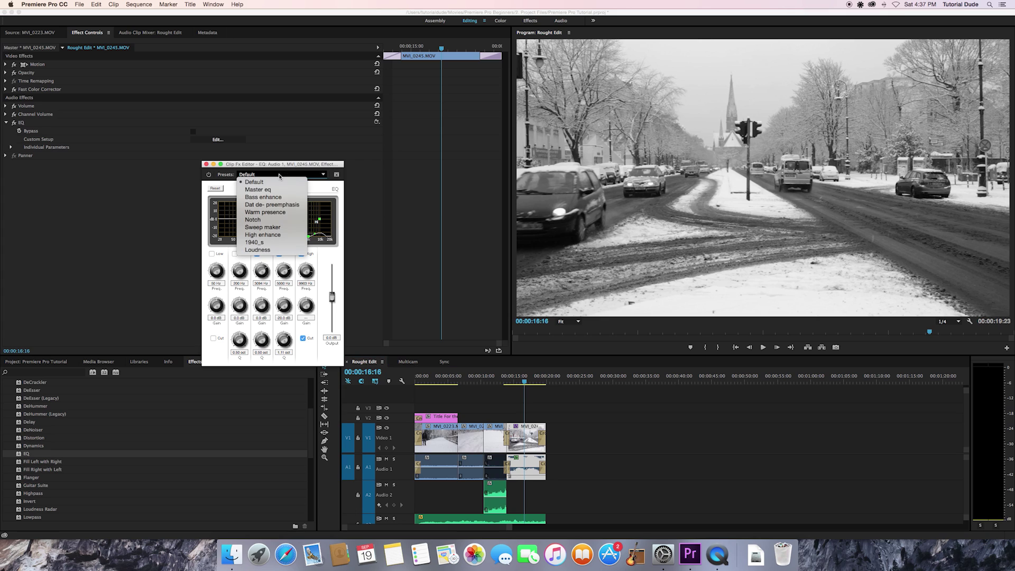
left_click(267, 221)
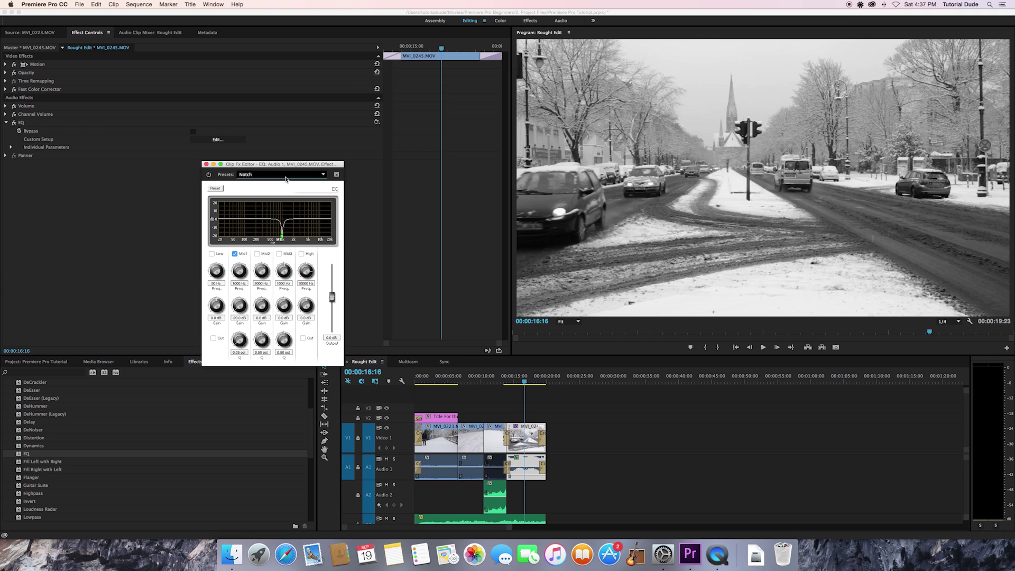
key("super+z")
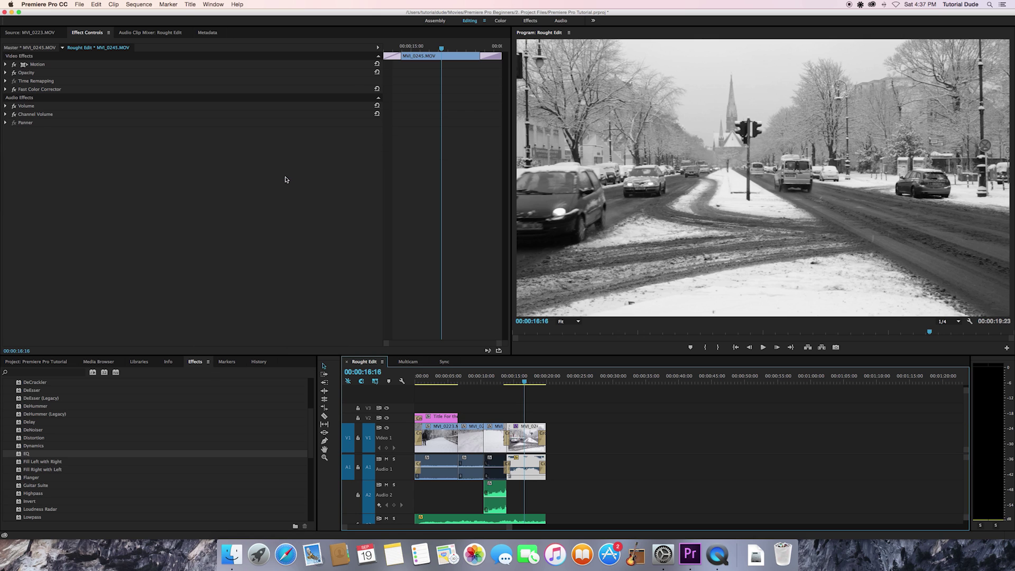
Step: Apply a fresh EQ effect to MVI_0245.MOV's audio and open its custom setup, keeping the Default preset
left_click_drag(26, 457, 522, 463)
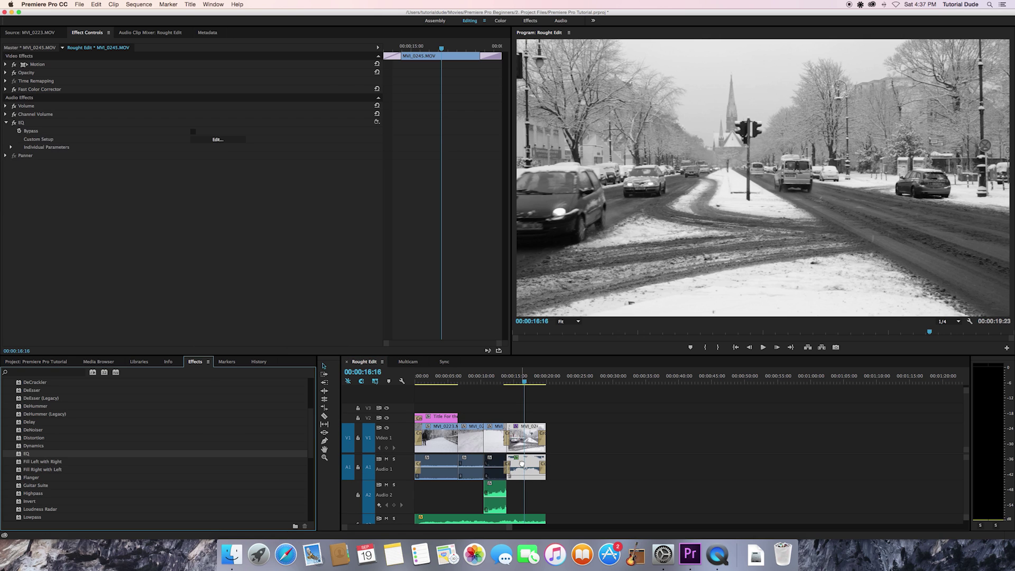
left_click(225, 140)
left_click(513, 185)
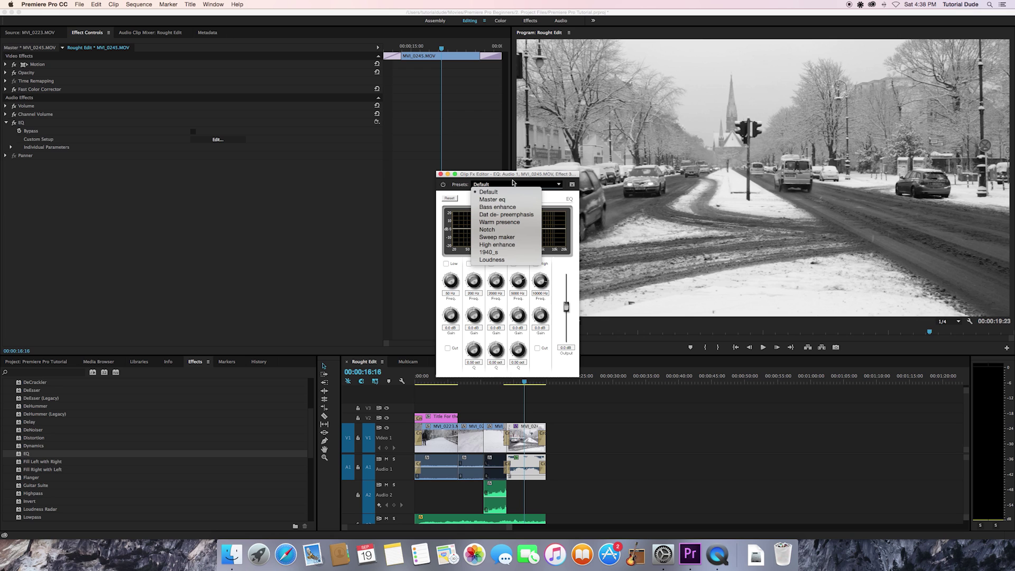
left_click(516, 178)
Step: Enable the EQ's High band with Cut, and enable the Mid3 band with a gain of -20 dB
left_click(536, 264)
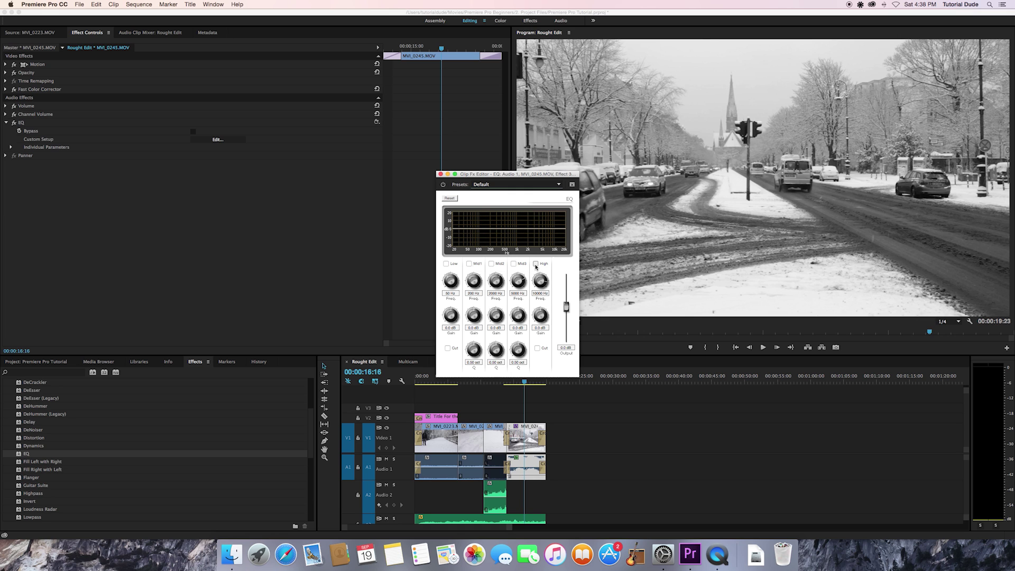
left_click(545, 348)
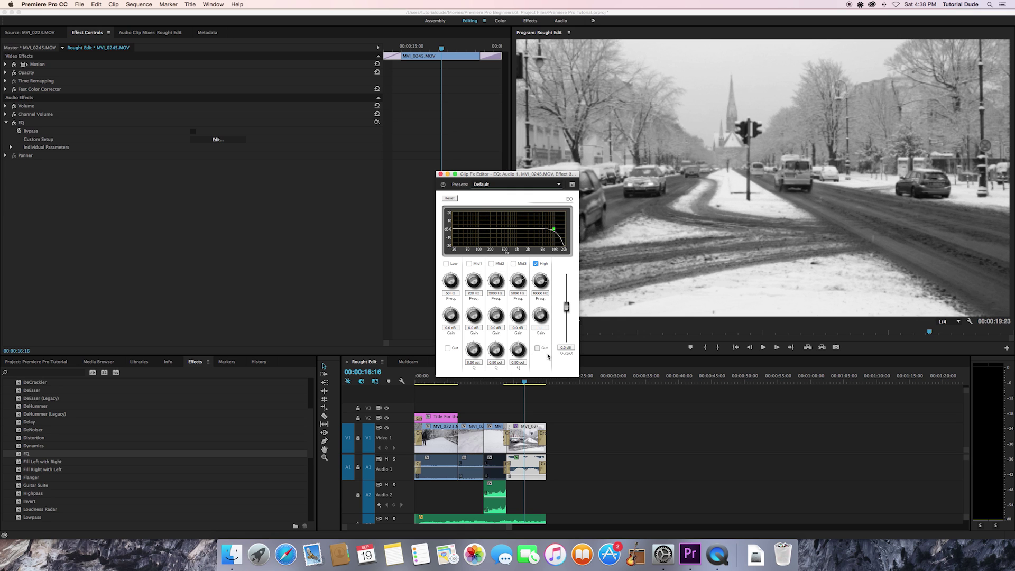
left_click(514, 264)
left_click(518, 329)
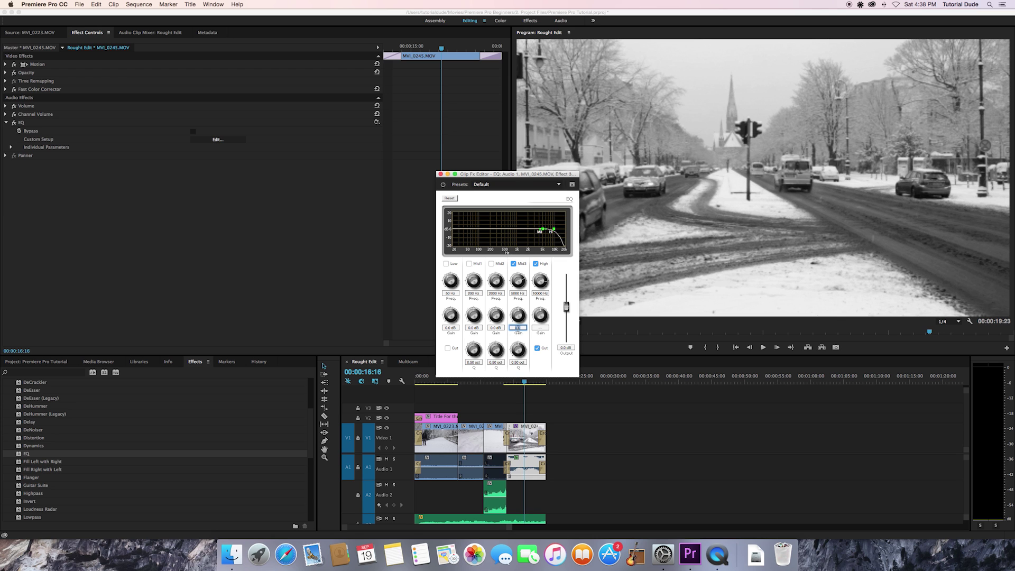
type("-20")
key("Return")
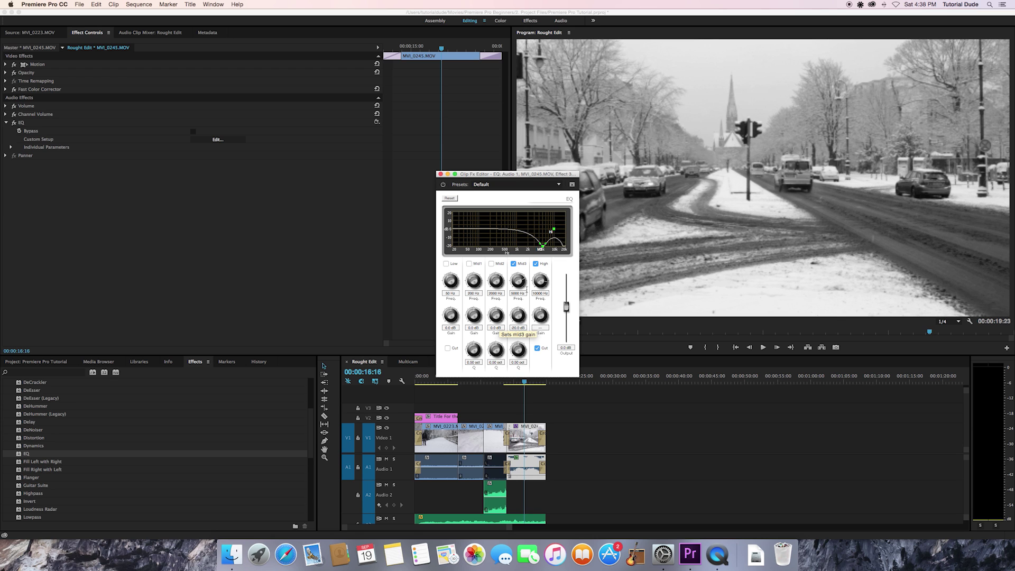
Step: Lower the High band's cutoff frequency slightly on the EQ curve, reduce the output level a little, and close the editor
left_click_drag(554, 229, 554, 245)
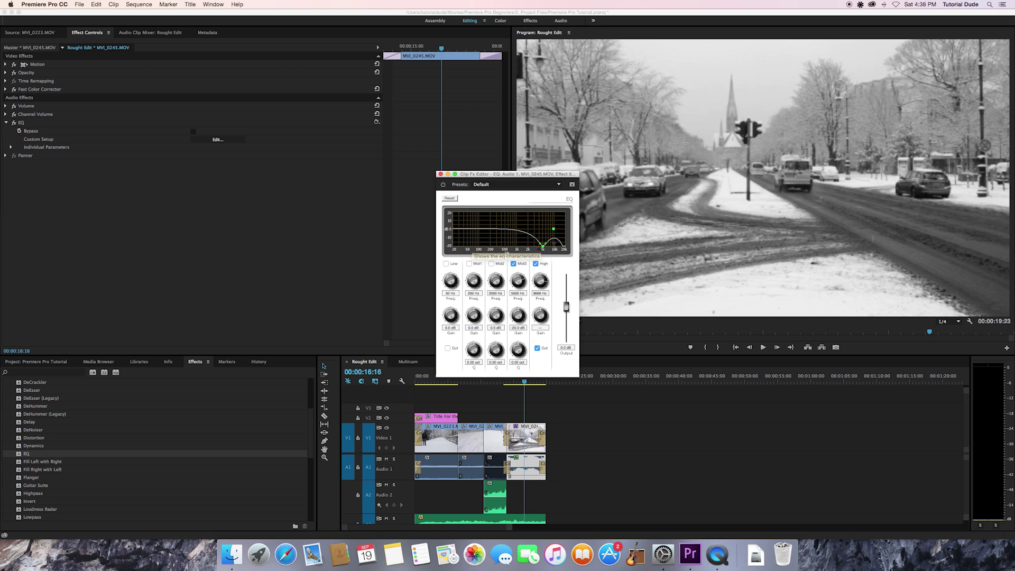
left_click(554, 244)
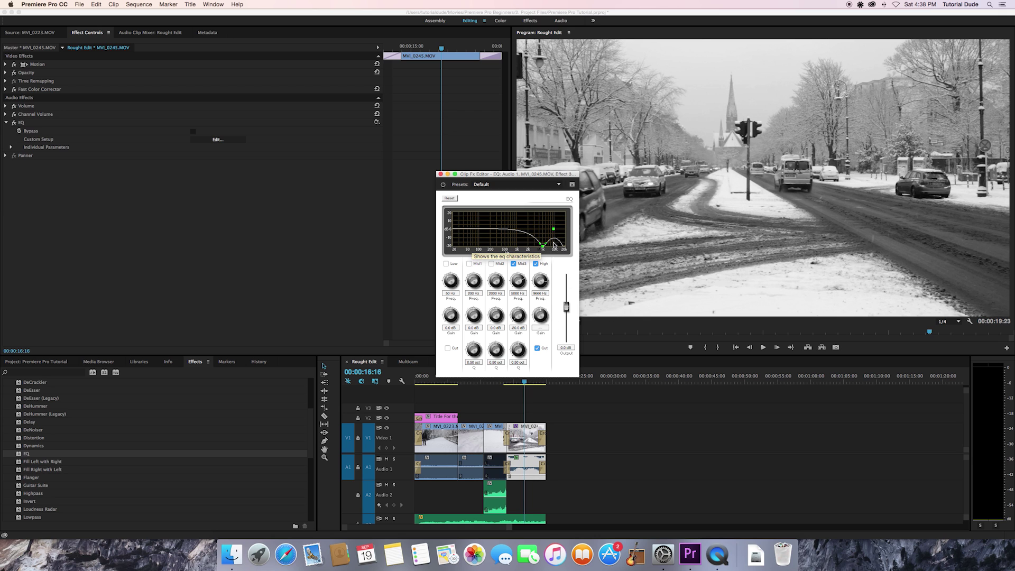
left_click_drag(566, 307, 566, 311)
left_click(440, 175)
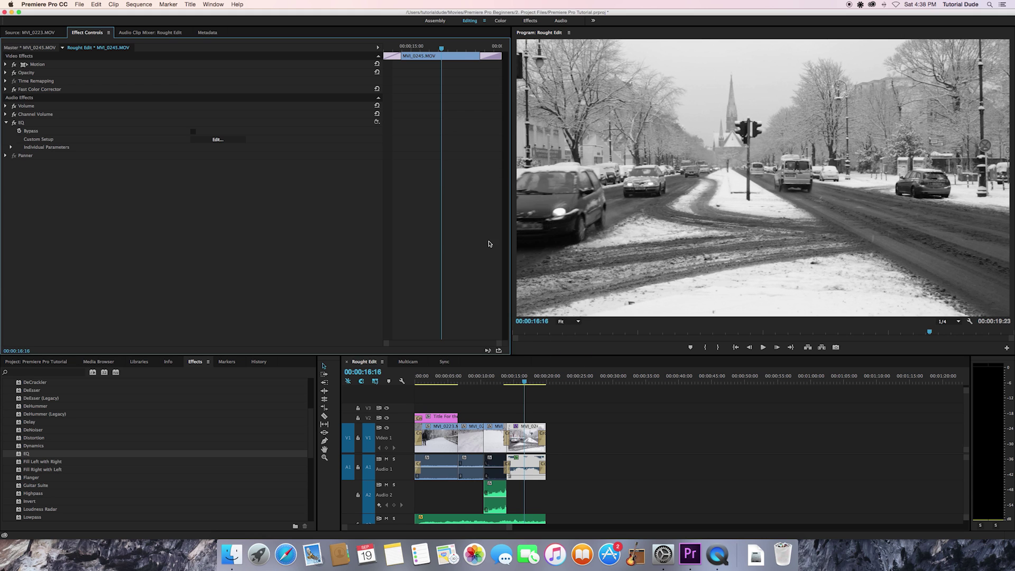
Step: Play the start of MVI_0245.MOV to hear the EQ with the High cut and reduced output
left_click(506, 380)
key("space")
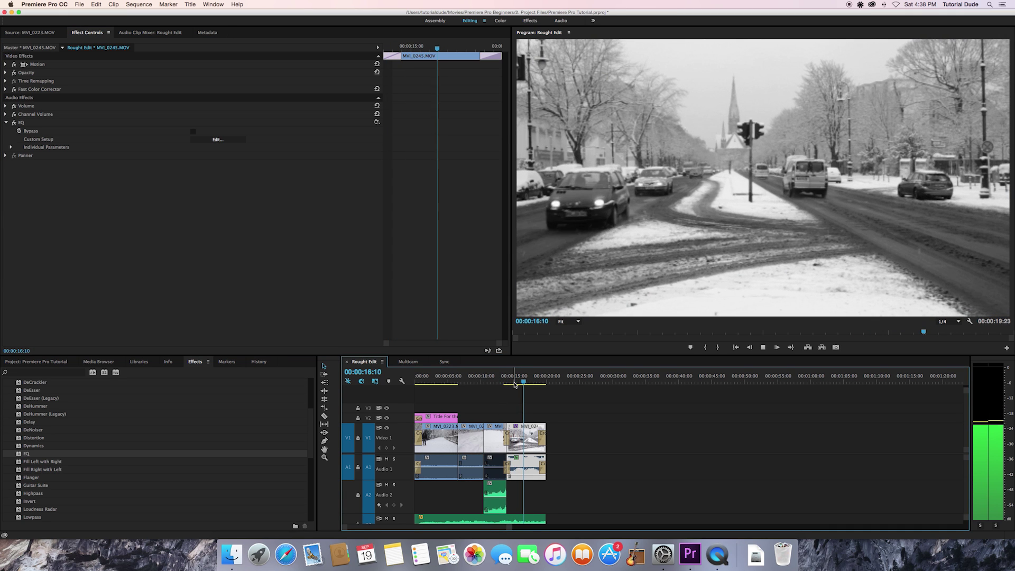
key("space")
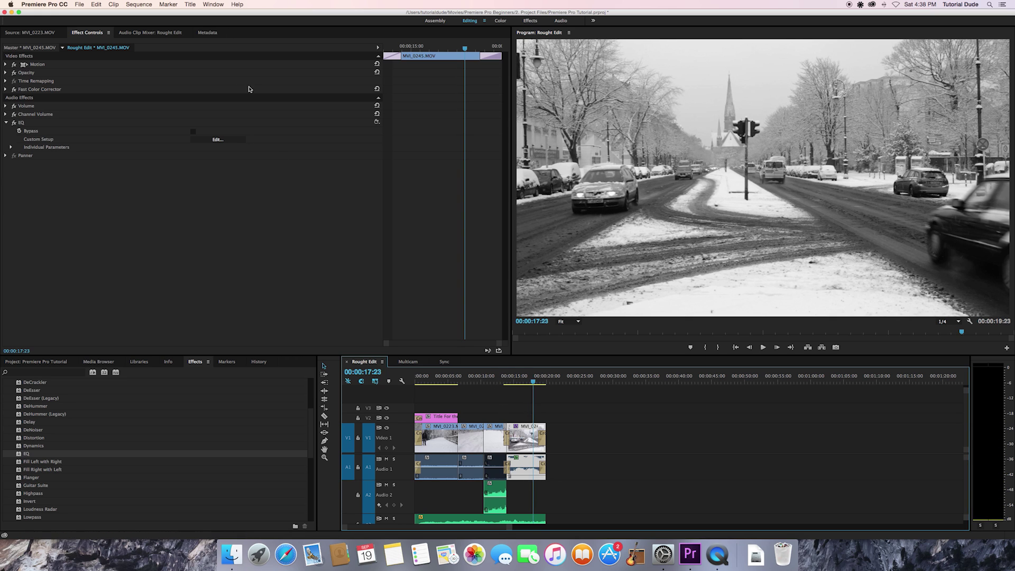
Step: Reopen the EQ's custom setup, enable the Low band and raise its gain
left_click(218, 139)
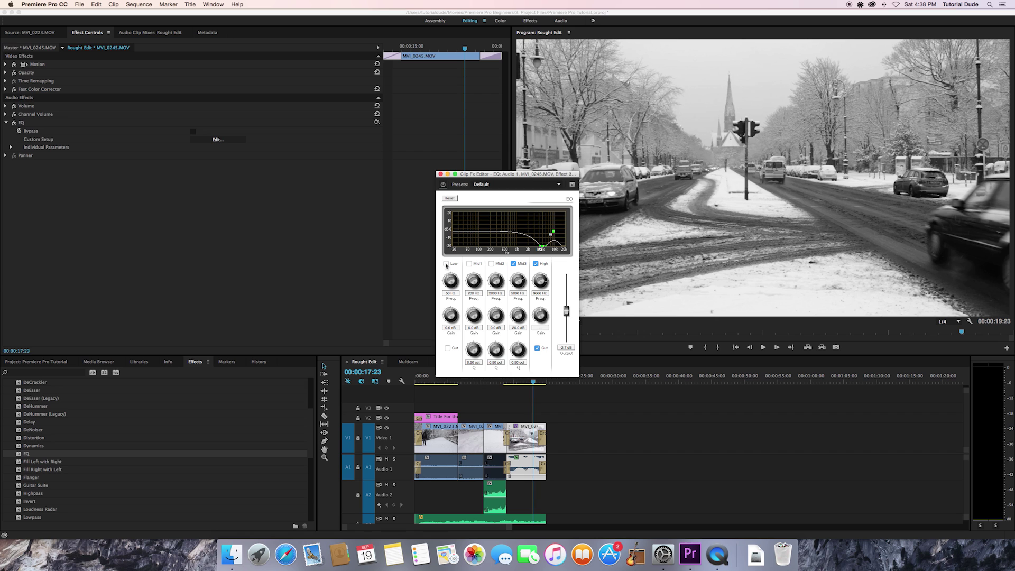
left_click(446, 264)
left_click_drag(449, 317, 450, 309)
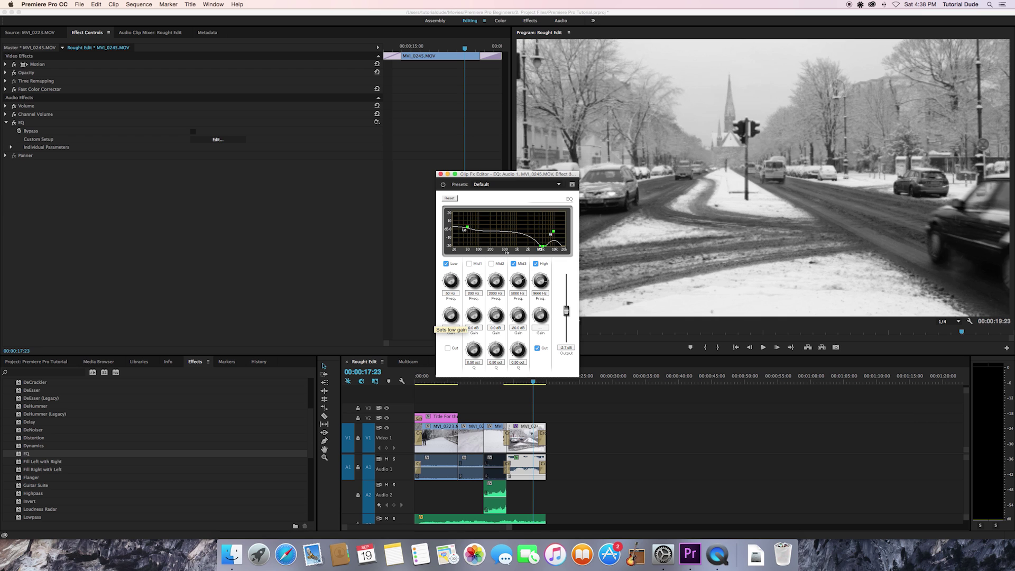
Step: Play MVI_0245.MOV from its opening transition to hear the raised Low gain, closing the EQ editor
left_click(507, 383)
key("space")
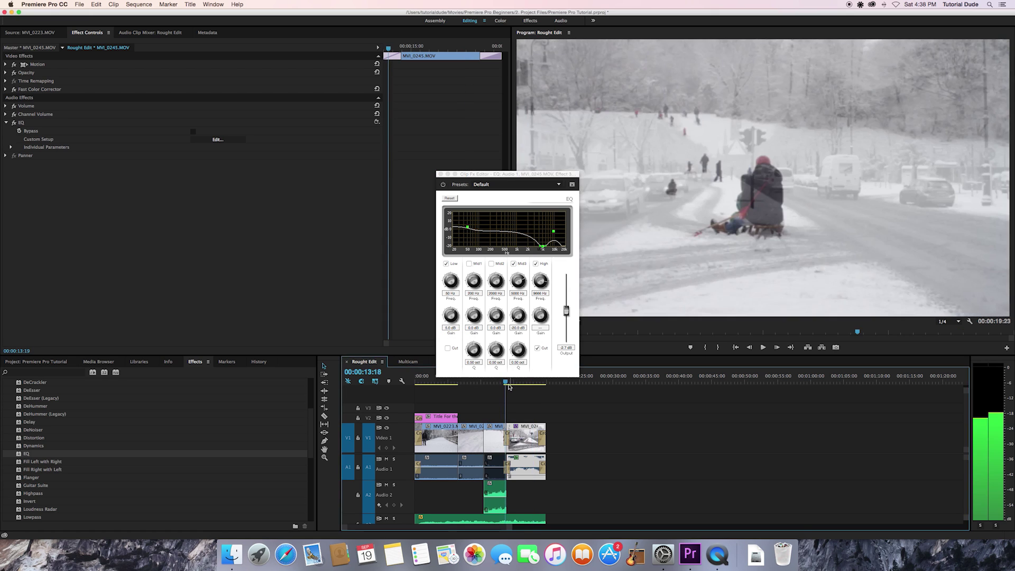
left_click(441, 175)
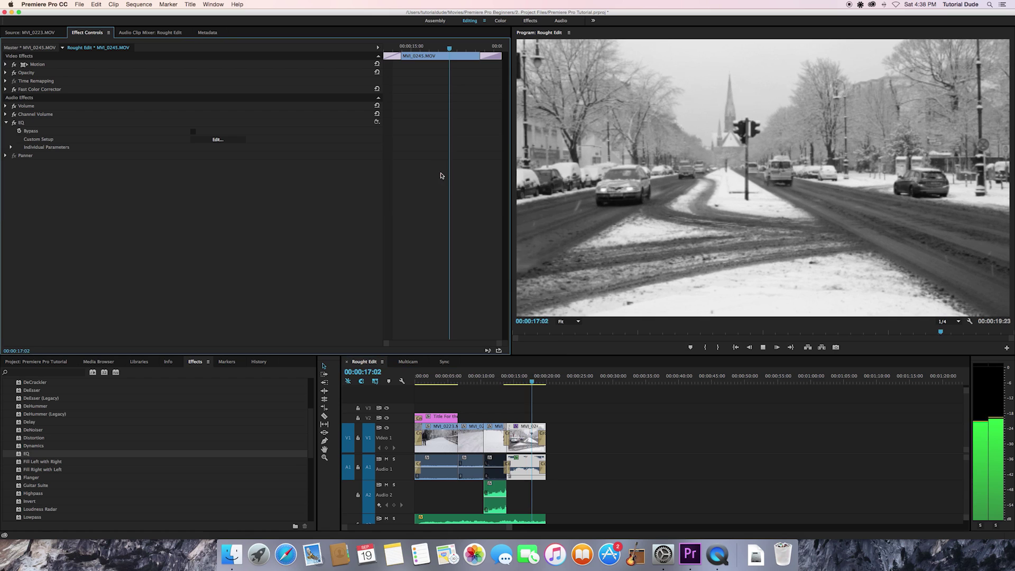
Step: Play the sequence from about 11 seconds to hear the sledding clip's audio, and return the playhead to that clip's start
left_click(489, 377)
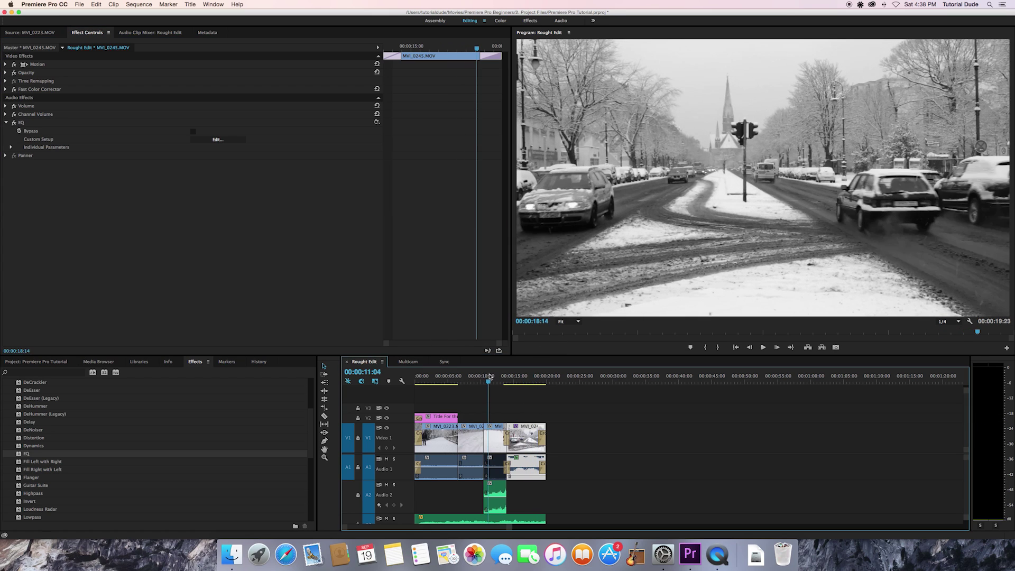
key("space")
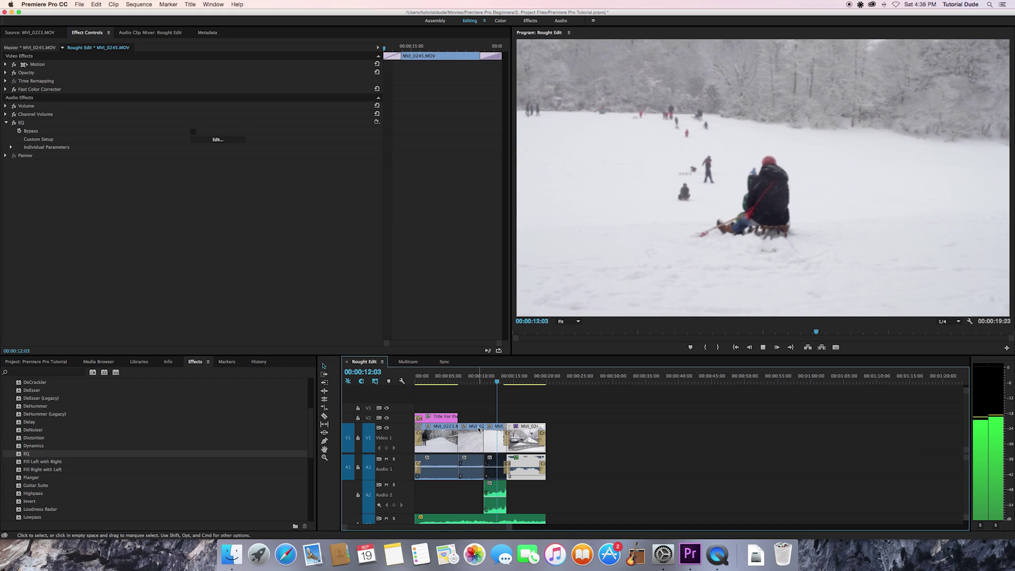
scroll(490, 496, "down", 2)
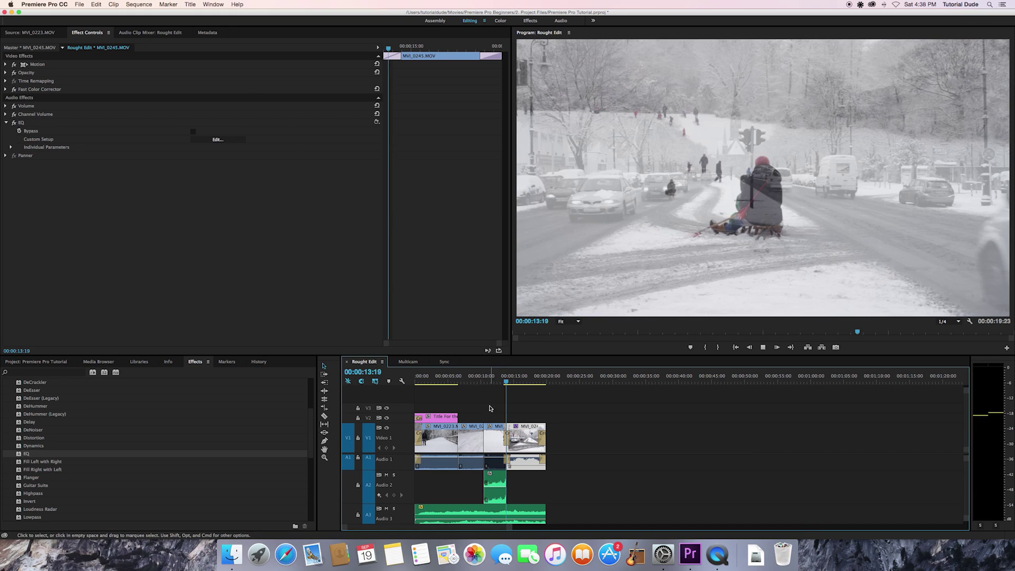
left_click(485, 377)
Step: Apply the Single-band Compressor audio effect to Kids Sledding 02.m4a on Audio 2
left_click(497, 484)
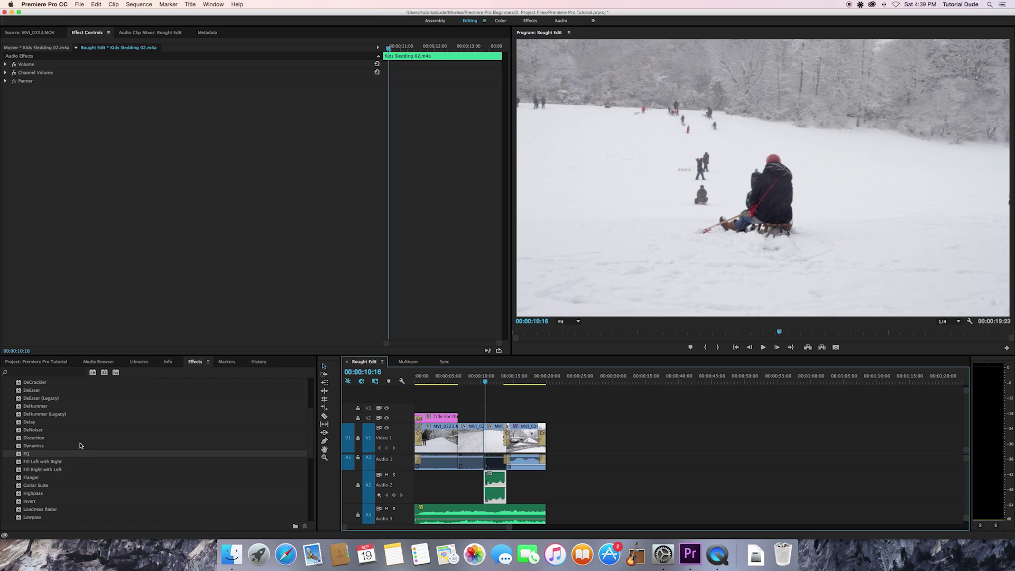
scroll(80, 445, "up", 5)
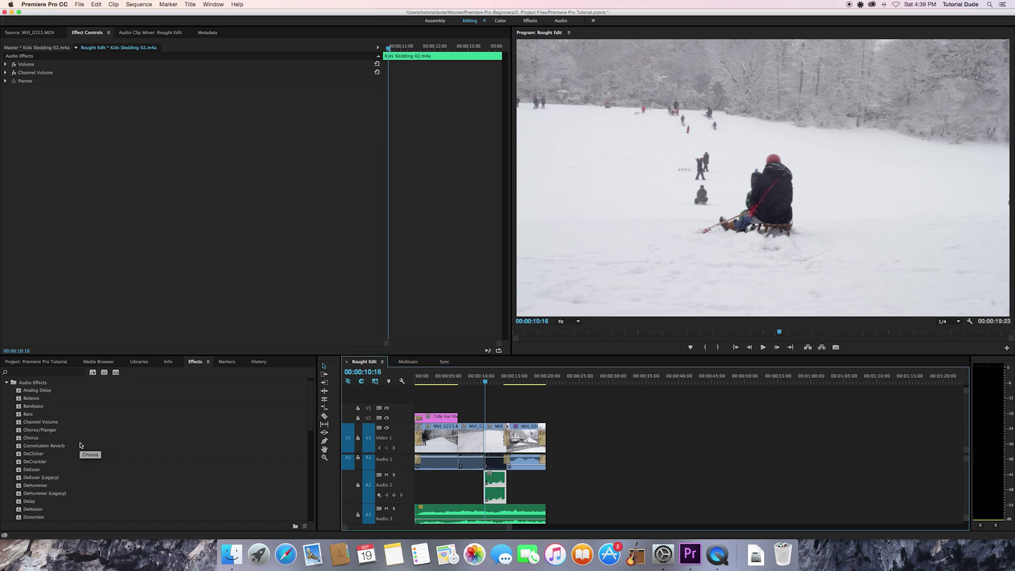
scroll(108, 431, "down", 4)
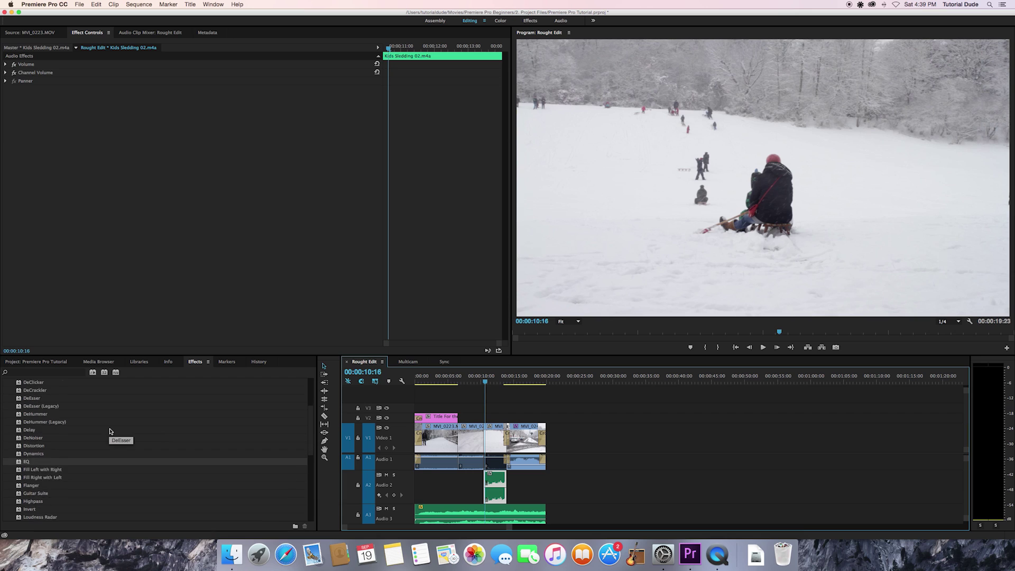
scroll(95, 439, "down", 5)
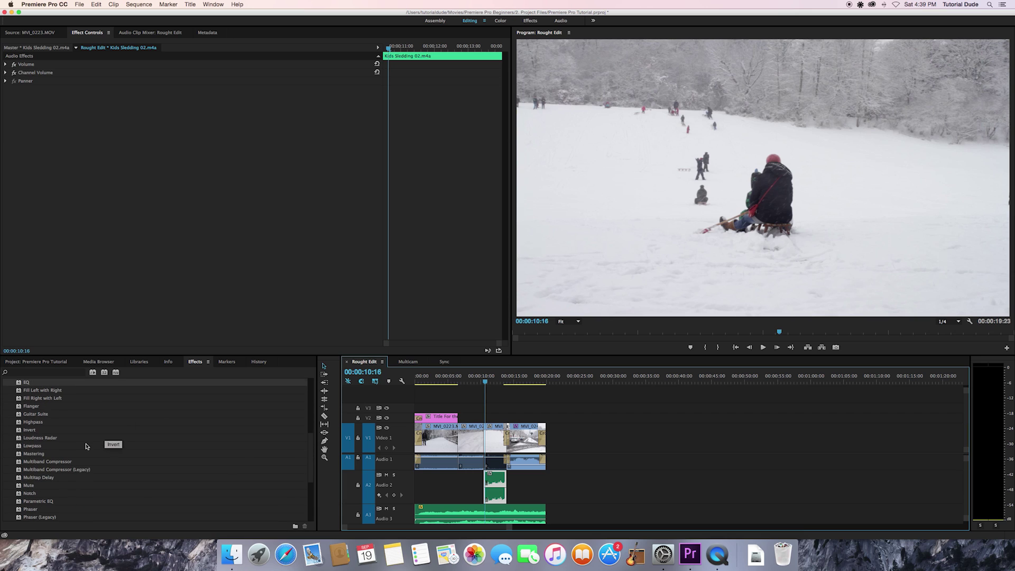
scroll(54, 465, "down", 3)
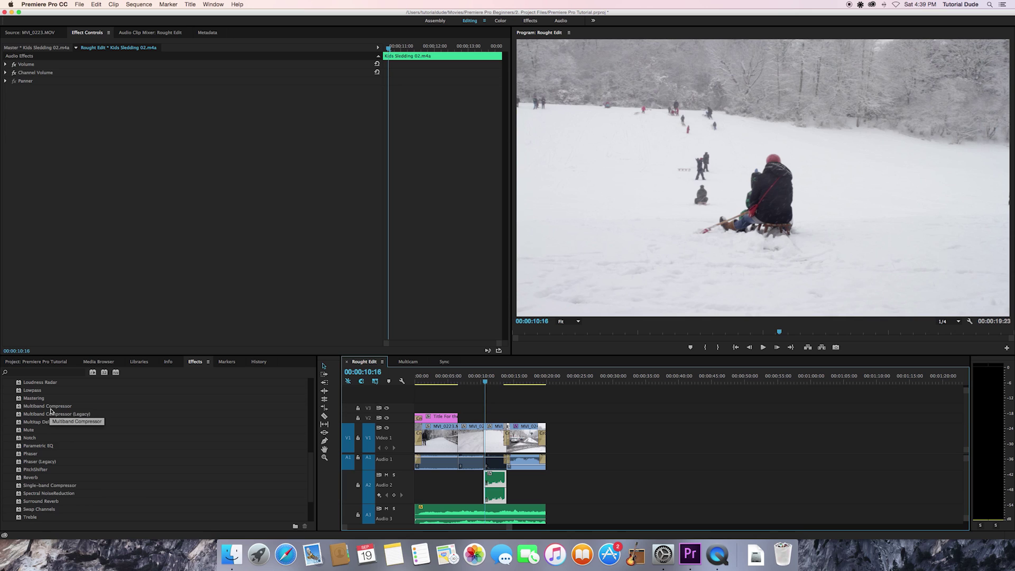
left_click(53, 486)
left_click_drag(16, 487, 495, 488)
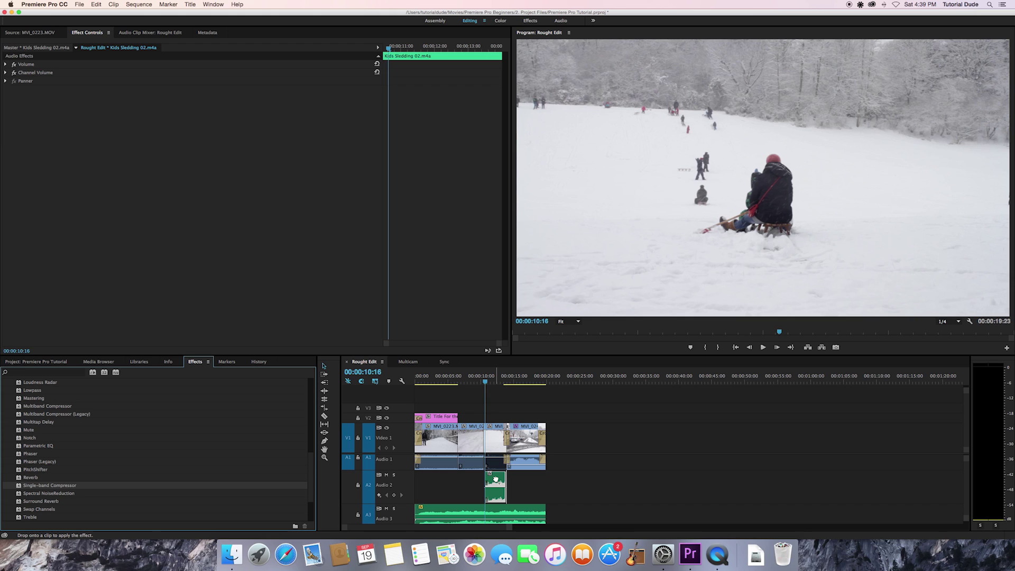
Step: Place the Single-band Compressor on the Audio 2 sledding clip, open its custom setup and browse the presets, leaving Blissful Bass selected
left_click_drag(498, 480, 497, 479)
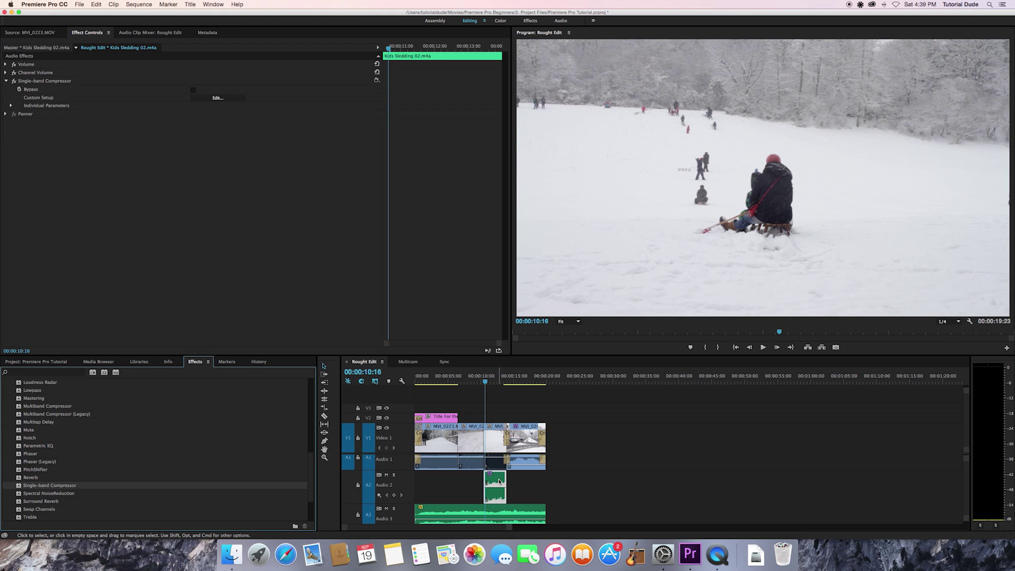
left_click(217, 97)
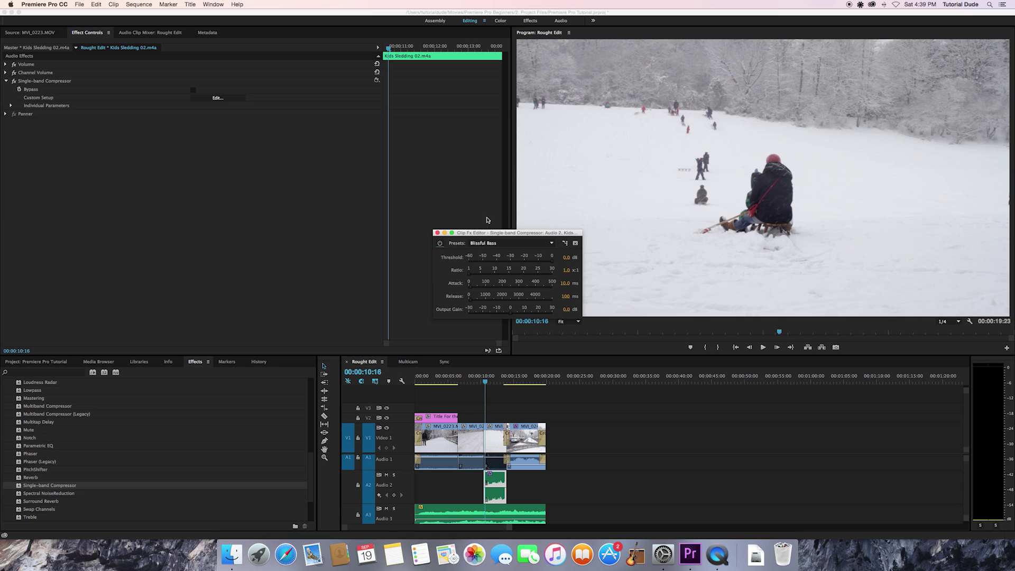
left_click_drag(494, 237, 295, 215)
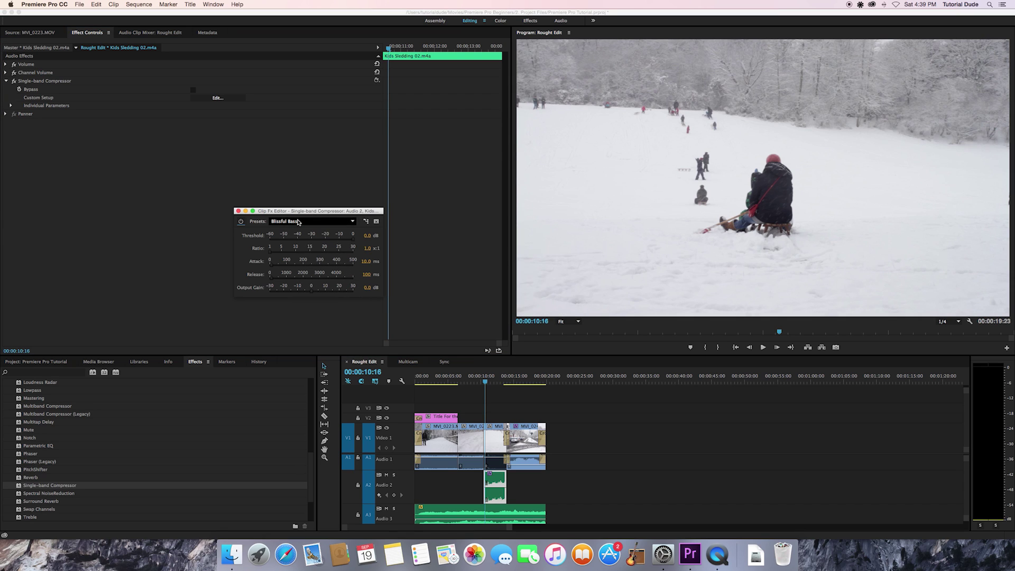
left_click(299, 222)
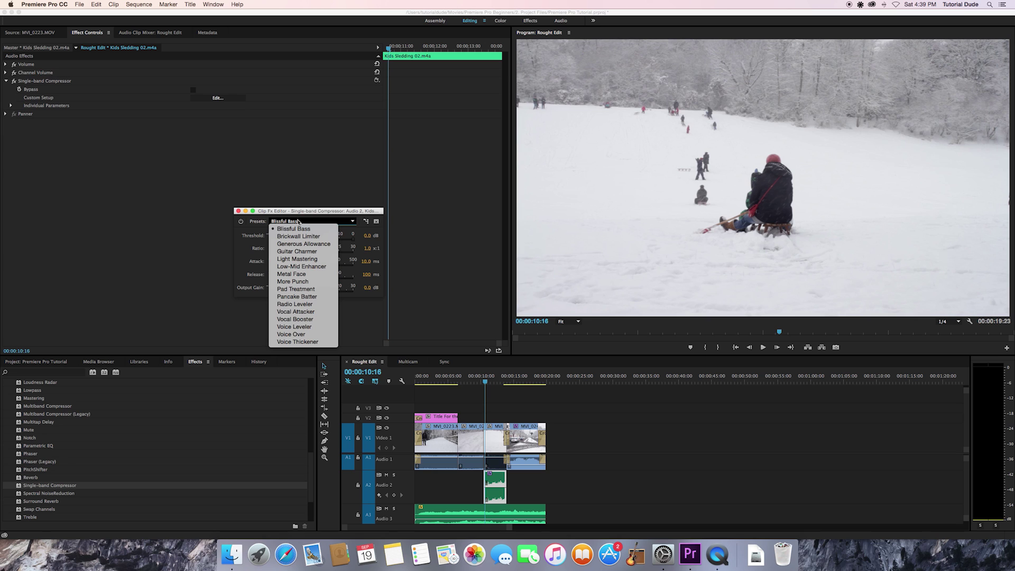
left_click(307, 219)
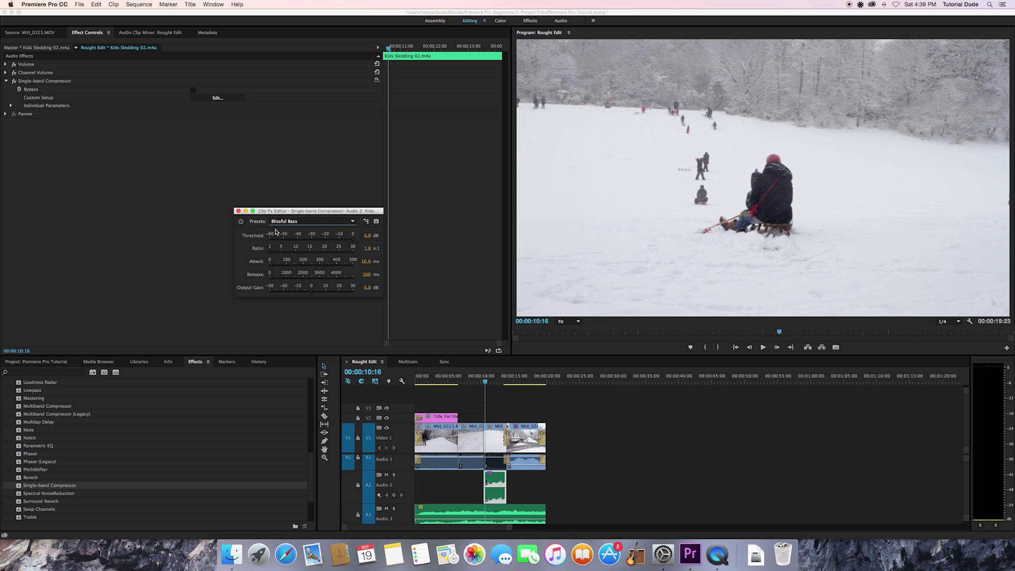
Step: Play the sledding clip from its start to hear the compressor with the Blissful Bass preset
left_click(484, 383)
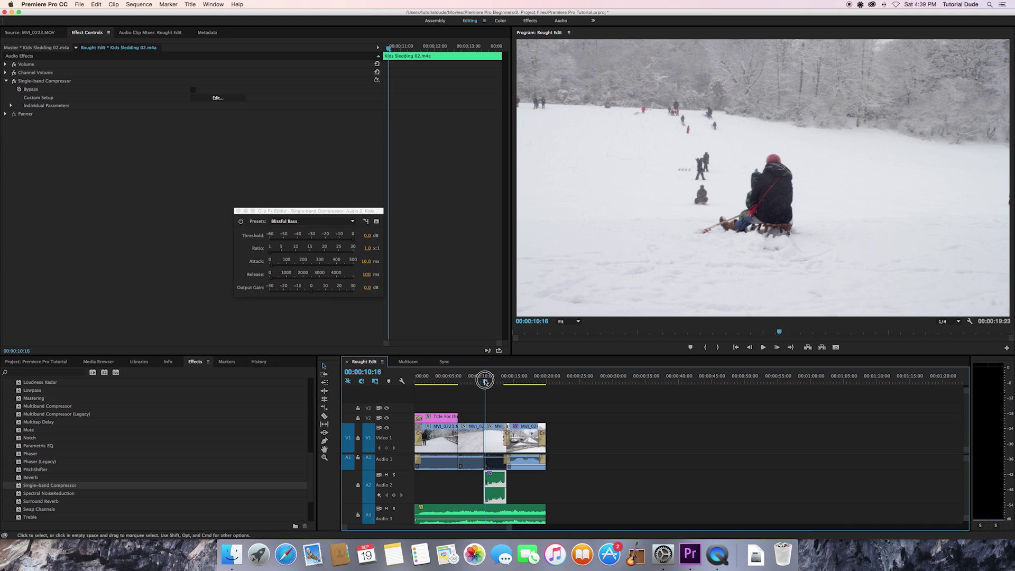
key("space")
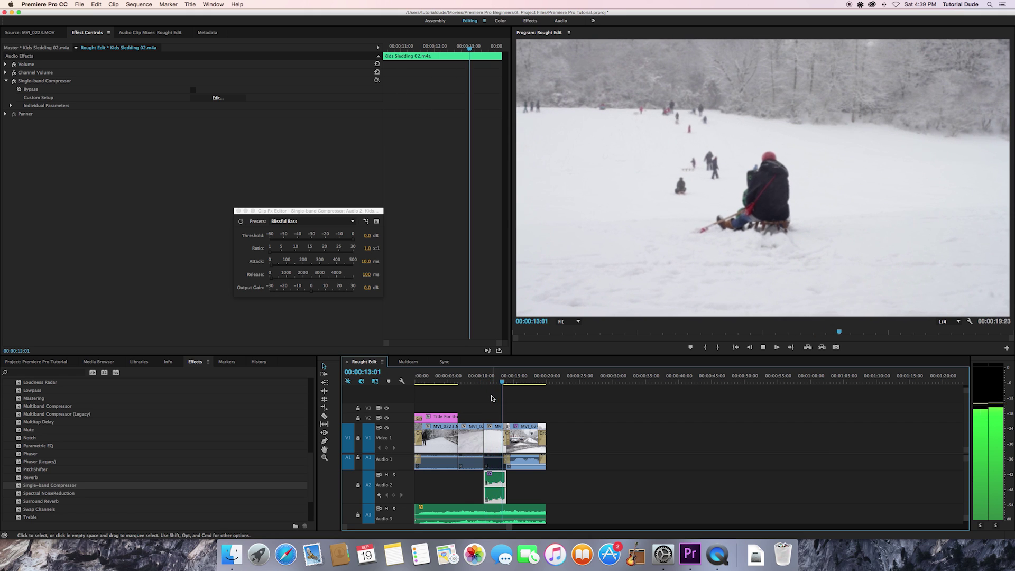
key("space")
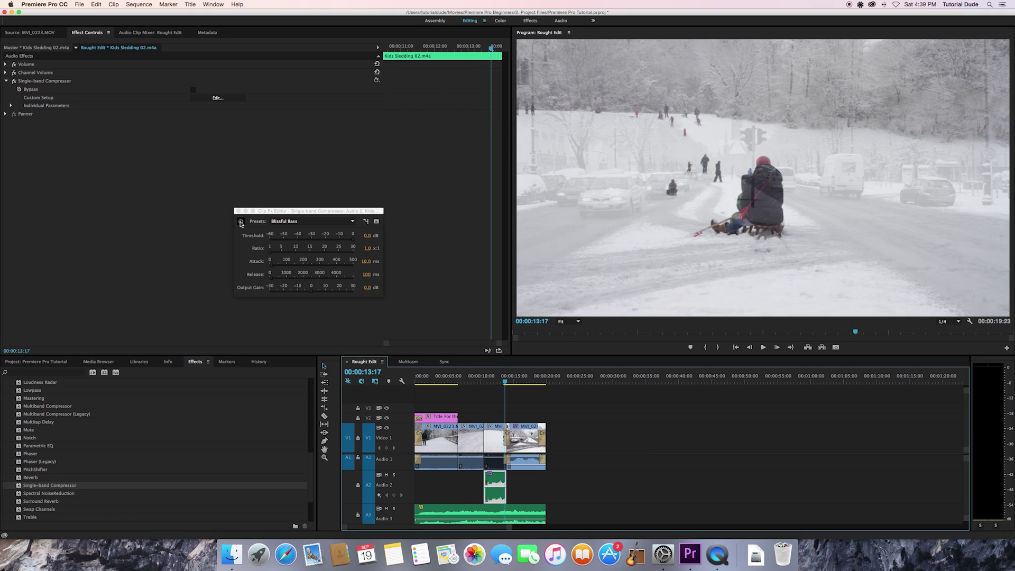
Step: Turn the compressor's bypass on and off again, replaying the sledding clip in each state to compare the sound
left_click(241, 222)
left_click(487, 382)
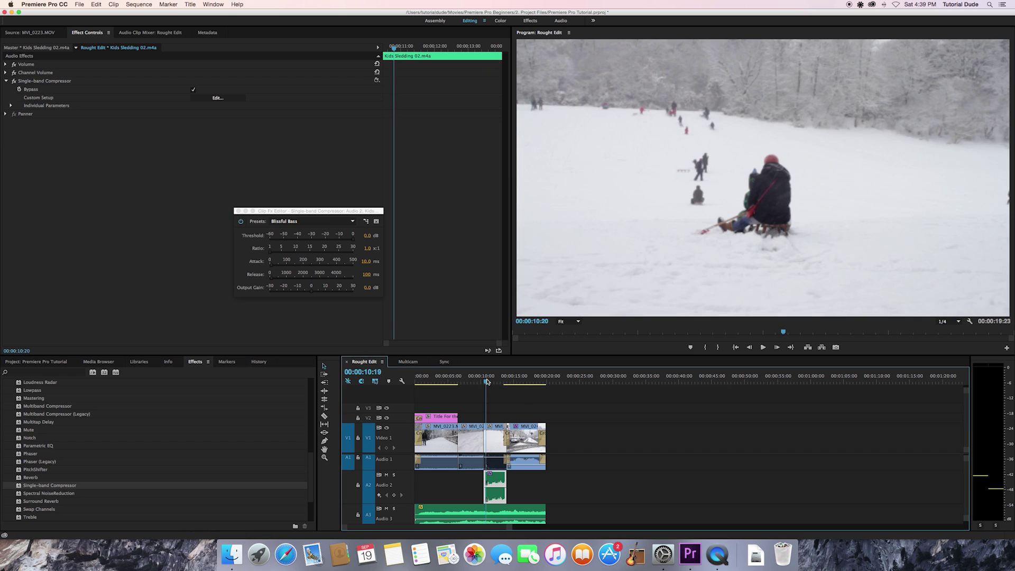
key("space")
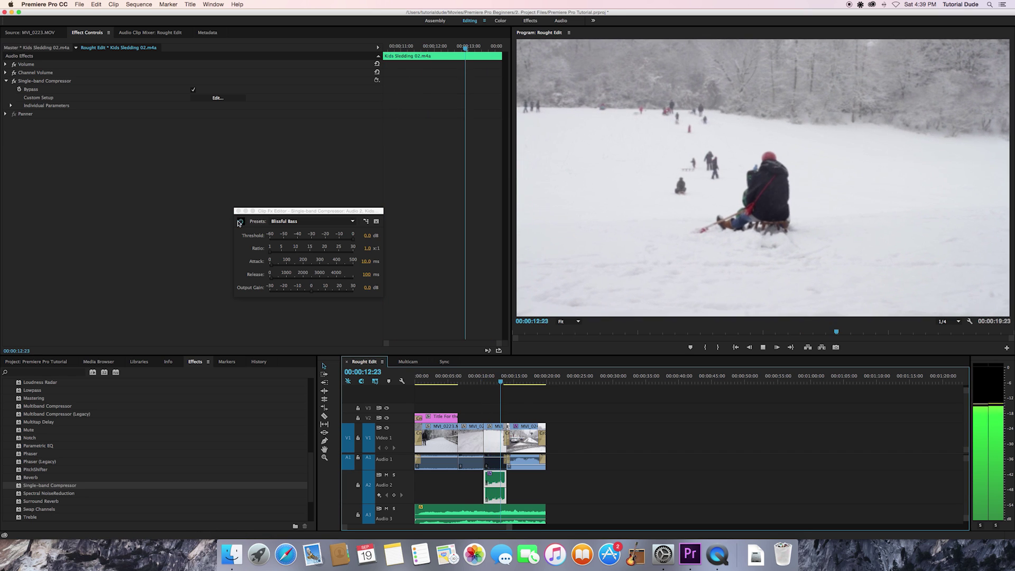
key("space")
left_click(239, 222)
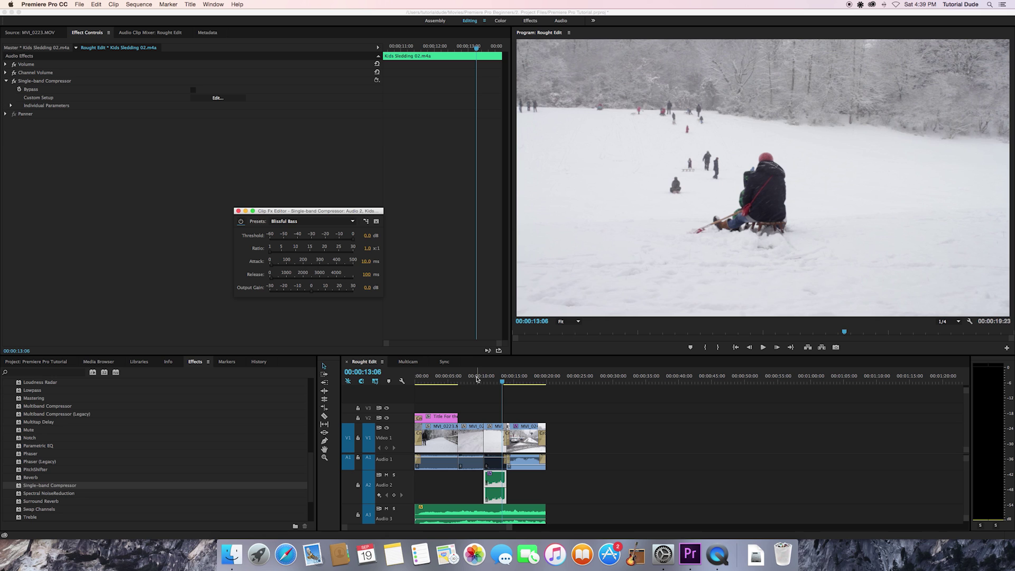
left_click(478, 379)
key("space")
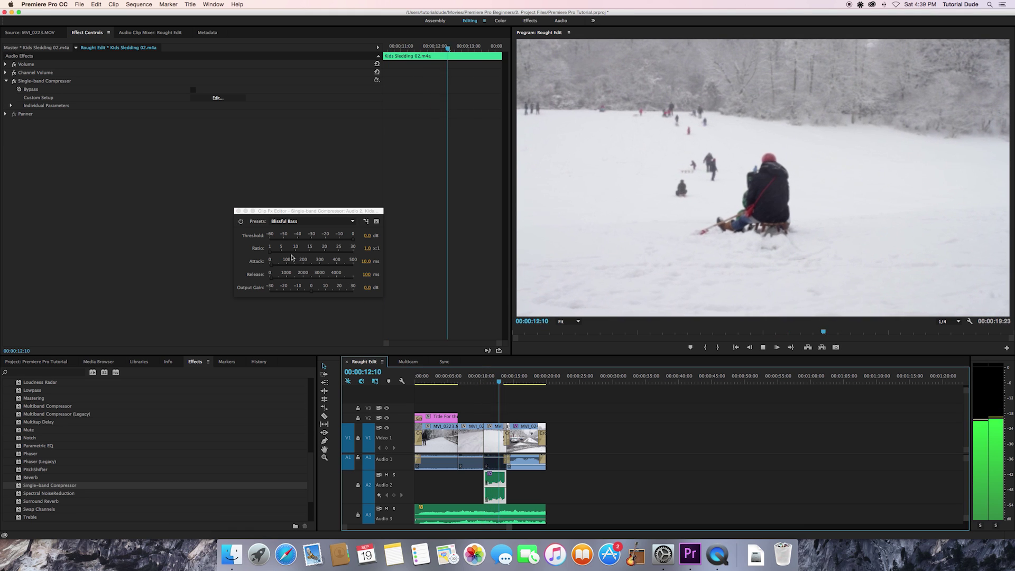
Step: Choose the Vocal Booster preset, turn on the compressor's bypass and play the sledding clip from about 11 seconds
left_click(311, 222)
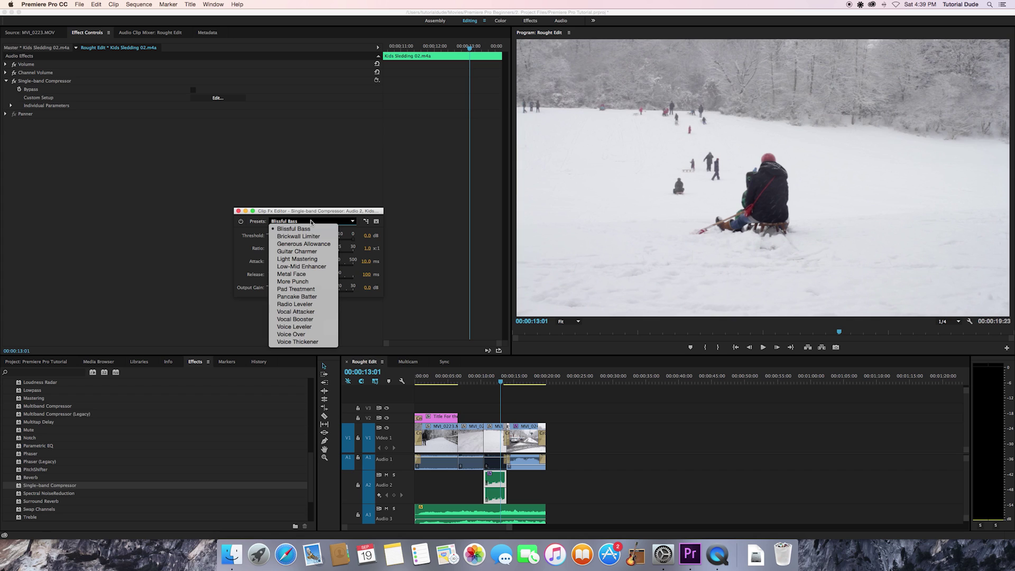
left_click(316, 321)
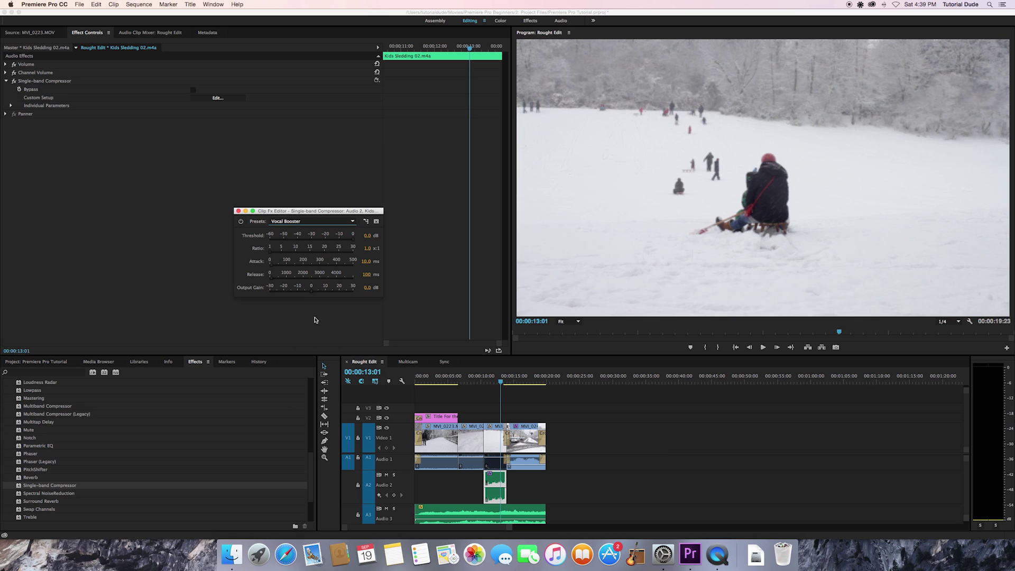
left_click(240, 222)
left_click(490, 387)
key("space")
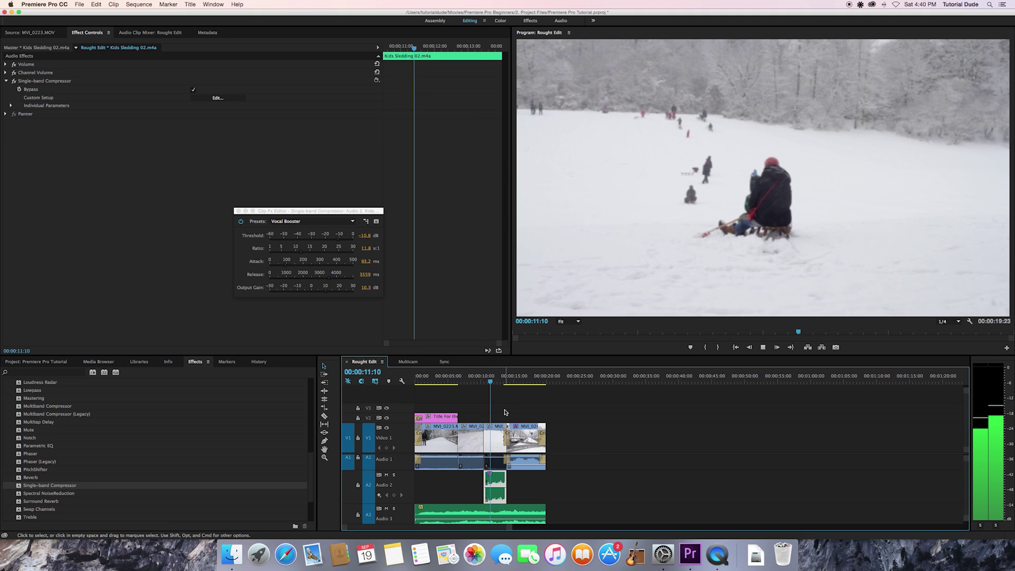
Step: Stop playback, switch the Single-band Compressor to the Vocal Attacker preset and save the project
left_click(303, 222)
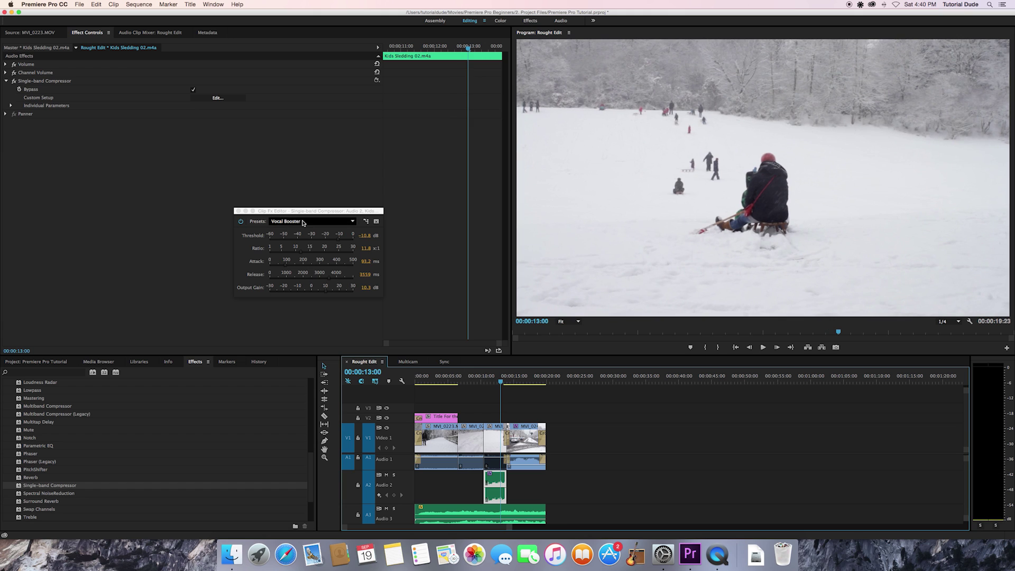
left_click(303, 222)
left_click(303, 312)
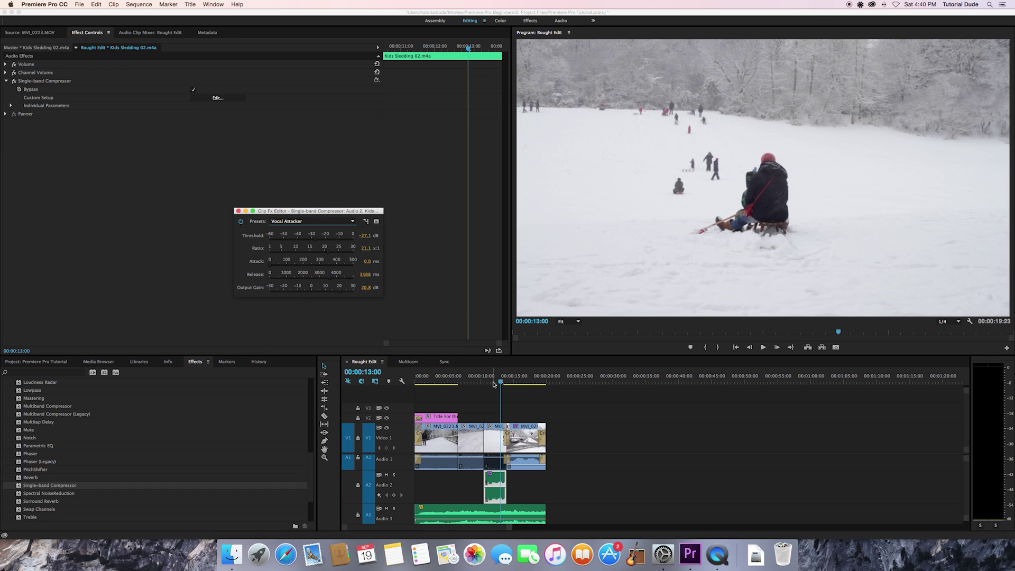
key("super+s")
Step: Play the sledding clip from its start to hear the Vocal Attacker preset
left_click(486, 378)
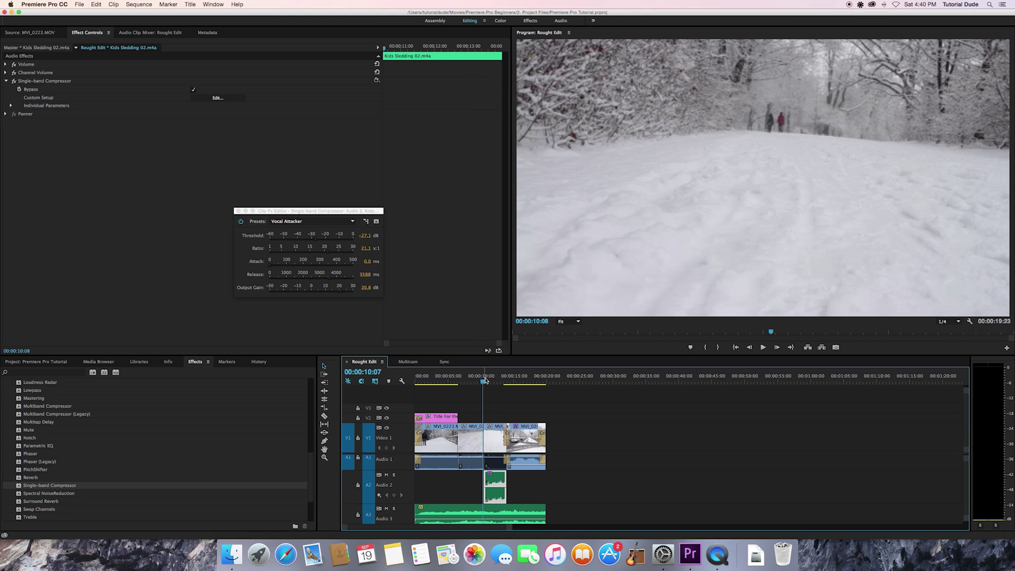
key("space")
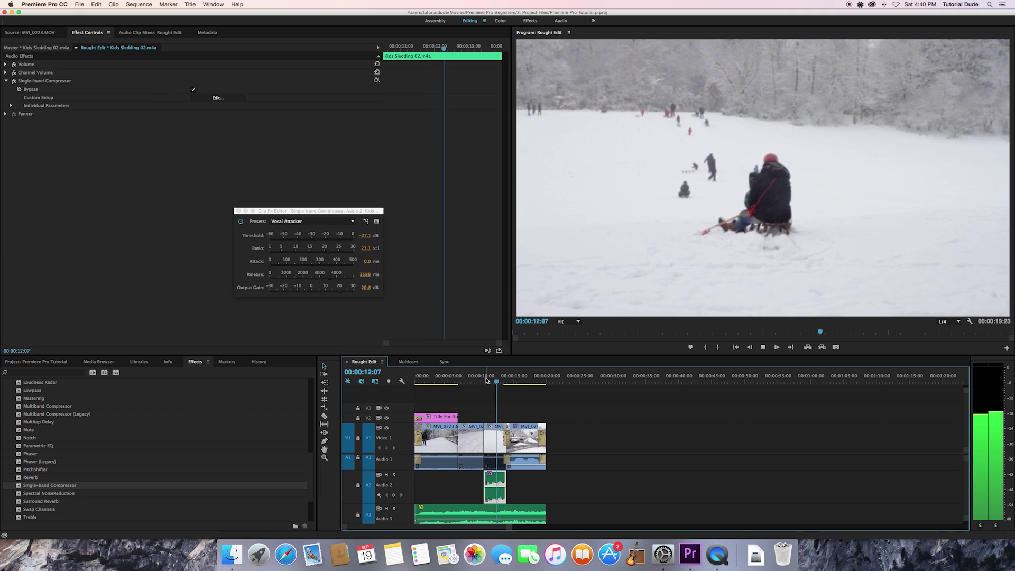
key("space")
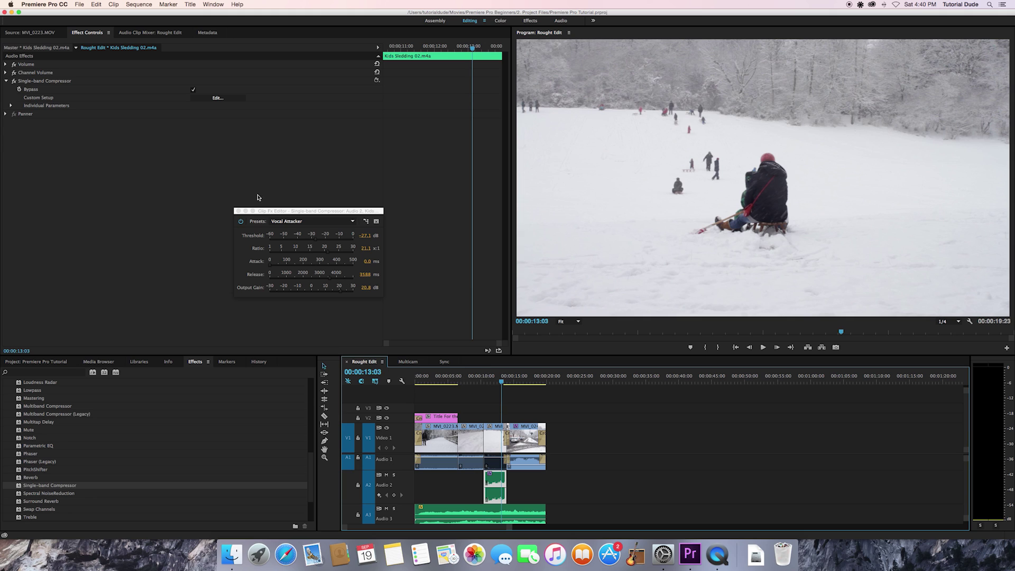
Step: Close the compressor's editor and delete the Single-band Compressor from Kids Sledding 02.m4a
left_click(238, 211)
left_click(35, 82)
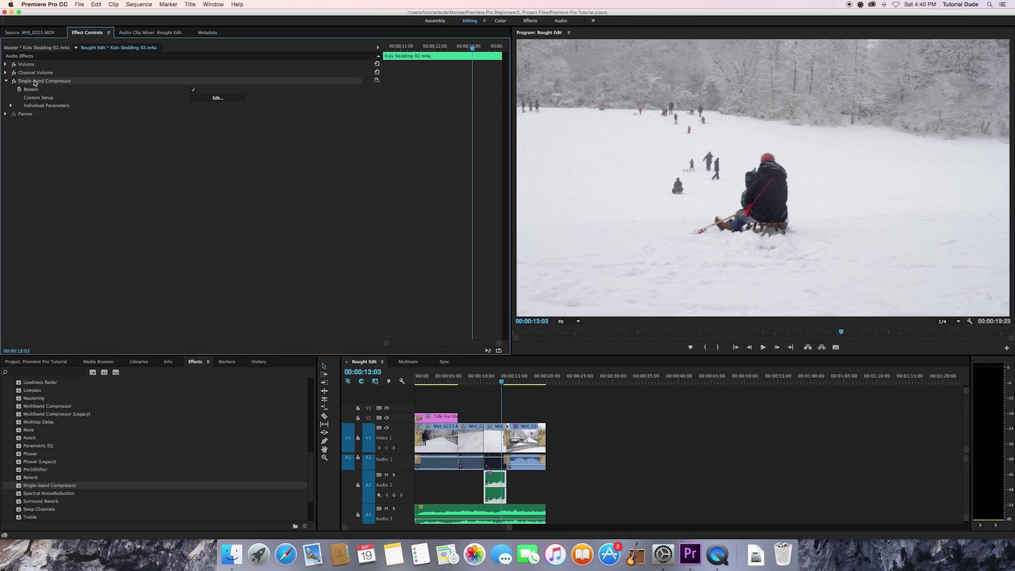
key("Delete")
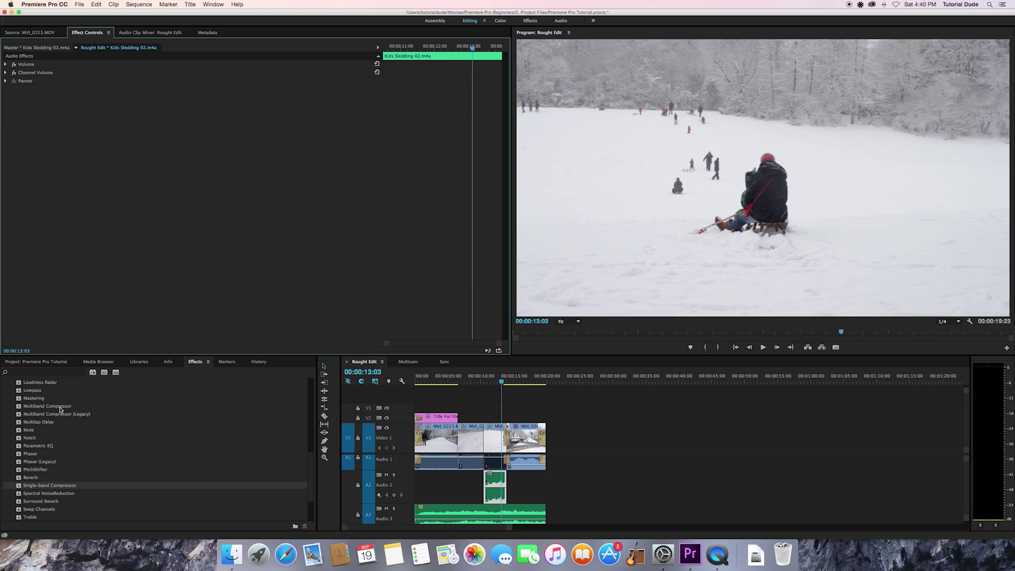
Step: Apply the Multiband Compressor effect to Kids Sledding 02.m4a and open its custom setup
left_click_drag(60, 409, 134, 194)
left_click_drag(136, 192, 135, 192)
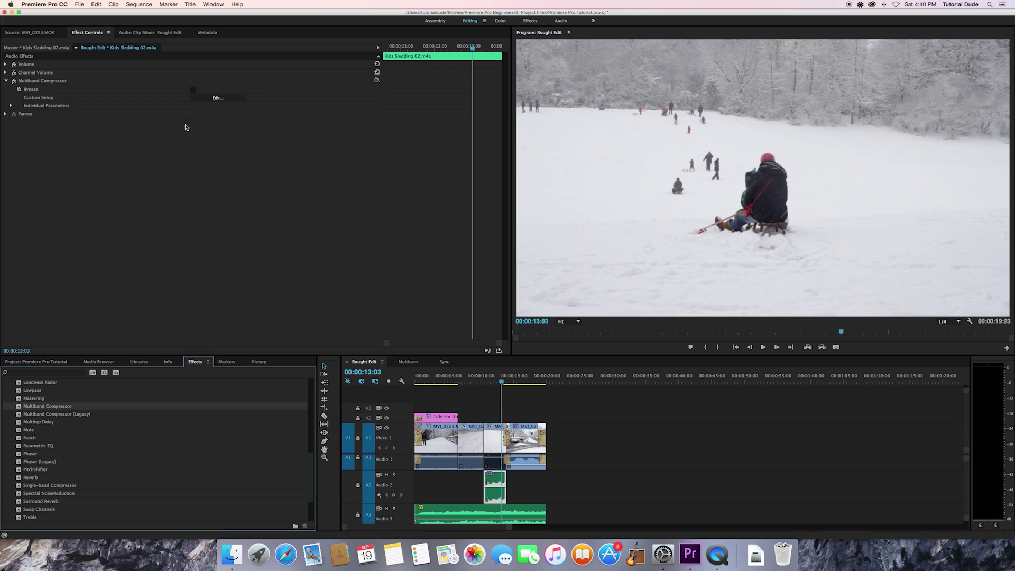
left_click(217, 99)
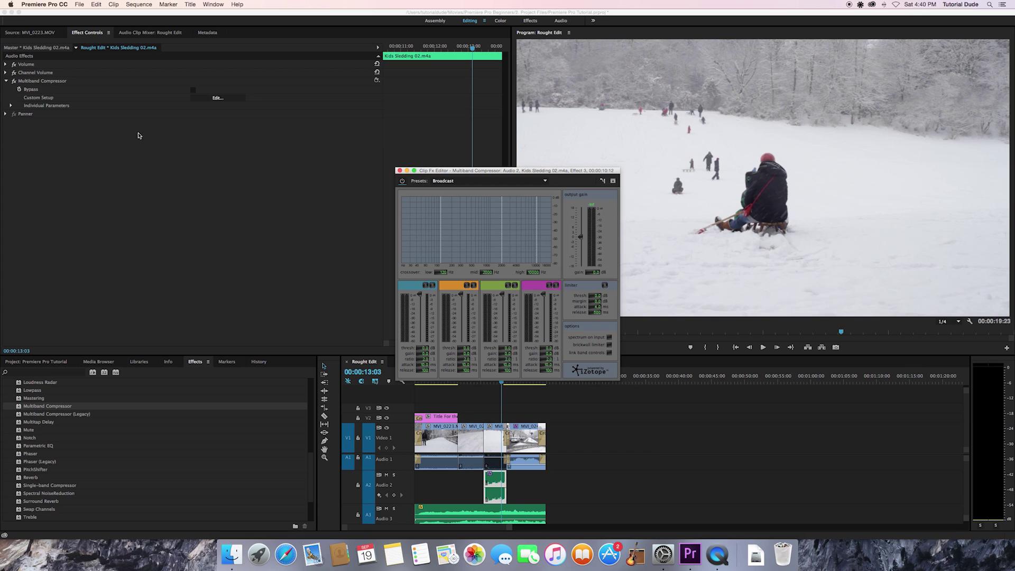
Step: Browse the Multiband Compressor's presets, keeping its editor clear of the timeline and the playhead at the sledding clip's start
left_click(485, 383)
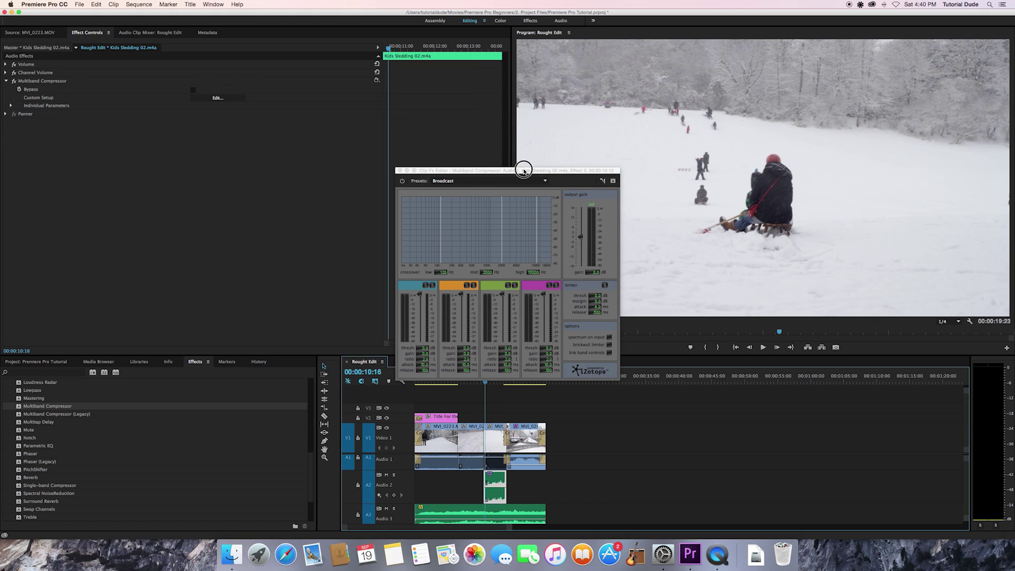
left_click_drag(524, 170, 438, 131)
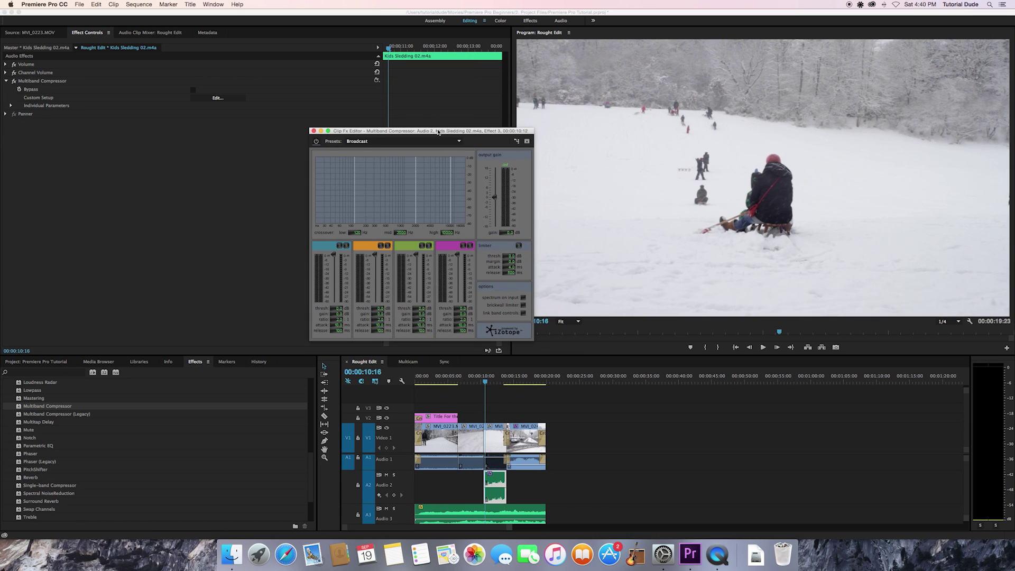
left_click(408, 142)
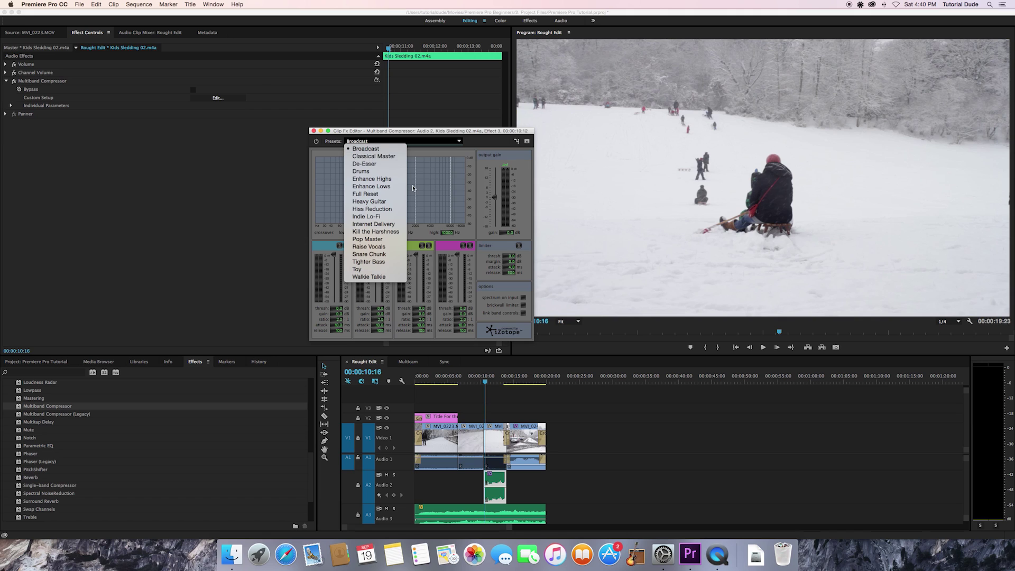
left_click(429, 159)
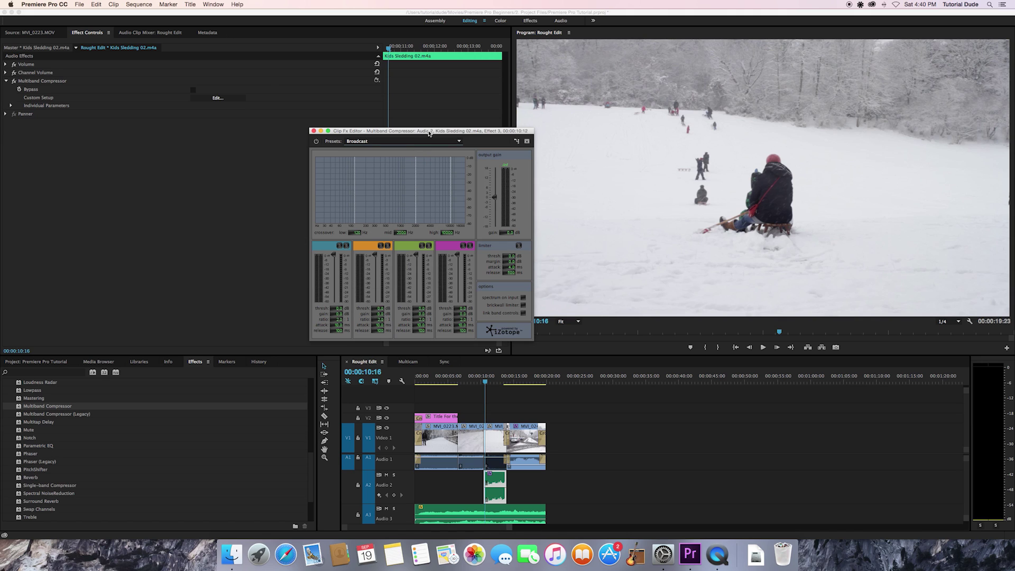
left_click(485, 382)
left_click_drag(485, 382, 485, 383)
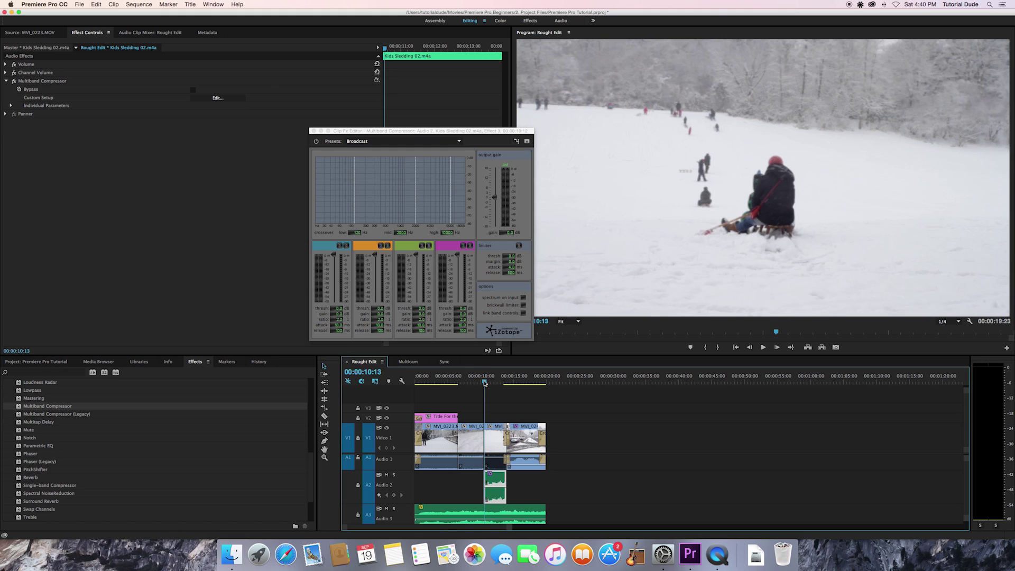
Step: Choose the Walkie Talkie preset for the Multiband Compressor and turn on its bypass
left_click(395, 141)
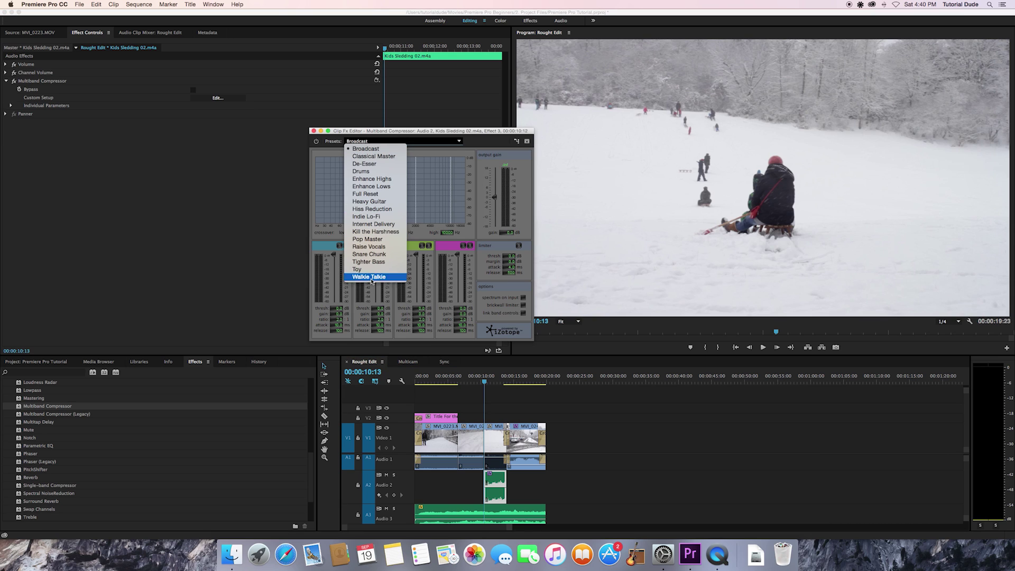
left_click(401, 298)
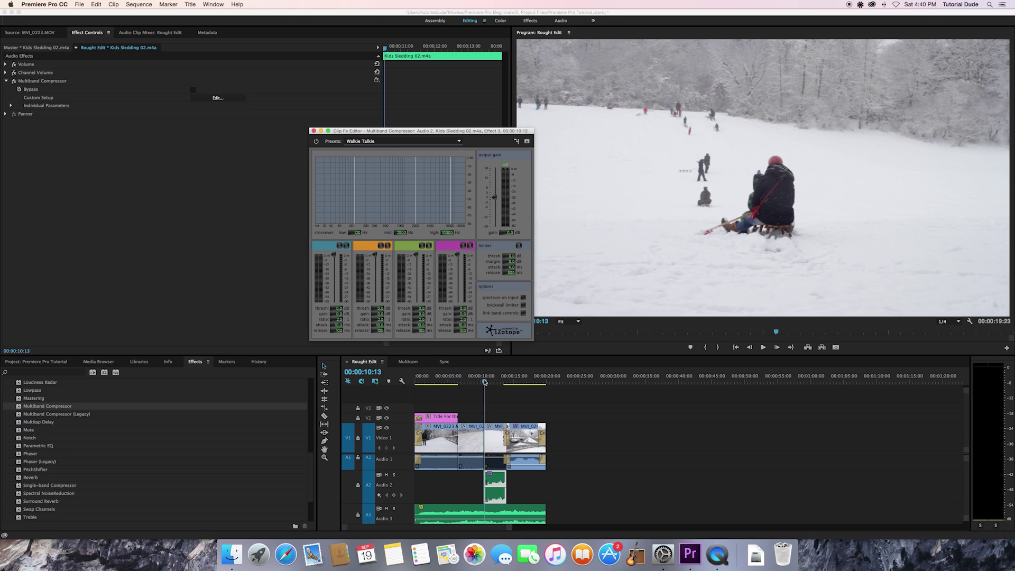
left_click(315, 141)
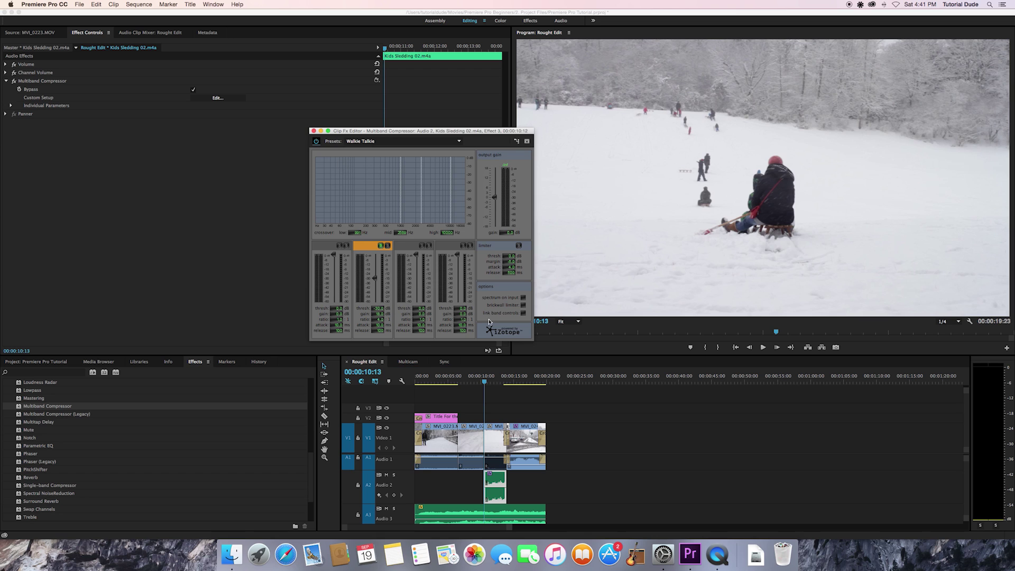
Step: Solo the Audio 2 track and replay the sledding clip from its start to hear its audio alone
key("space")
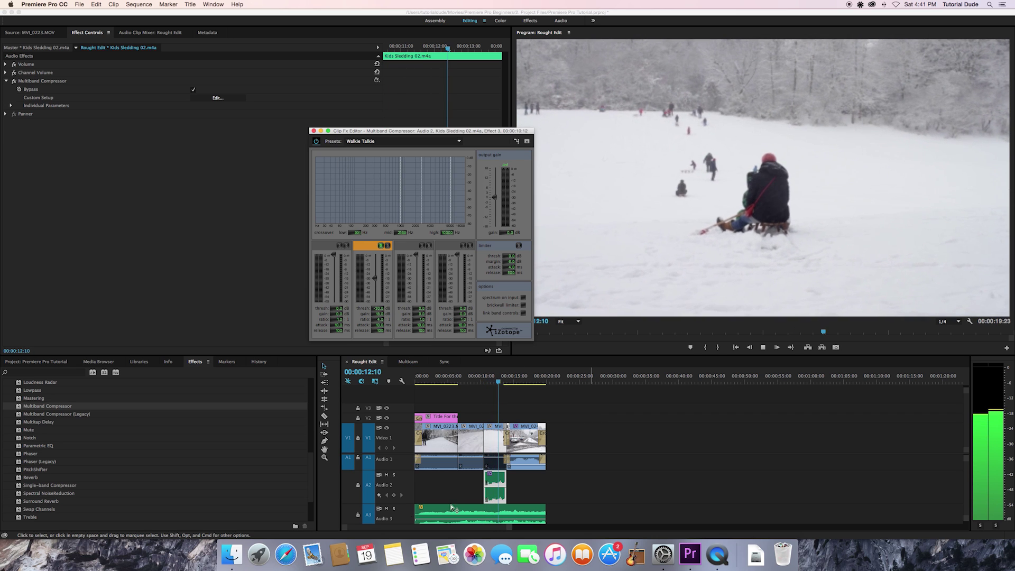
left_click(420, 485)
left_click(394, 475)
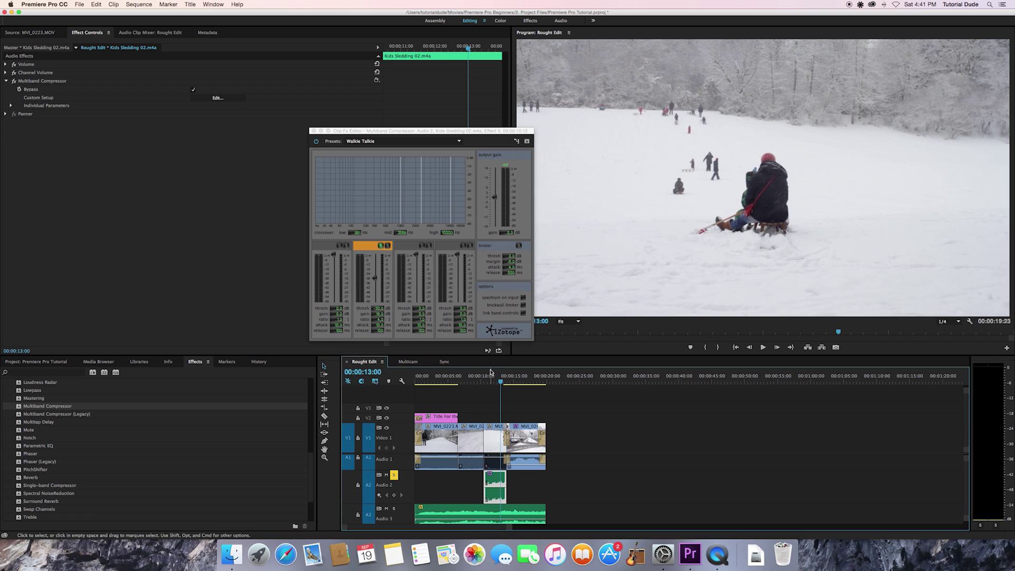
left_click(483, 377)
key("space")
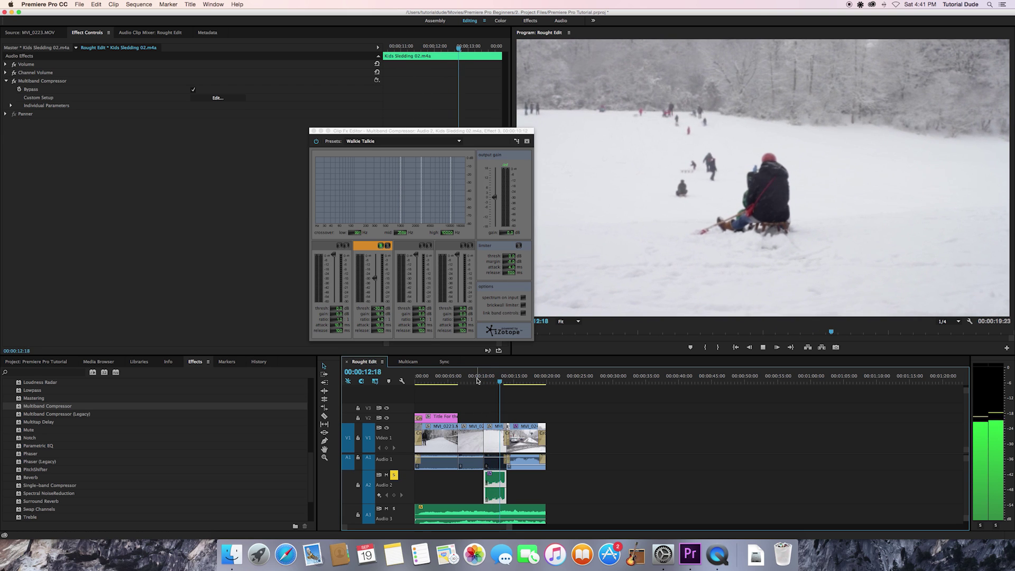
Step: Turn off the Multiband Compressor's bypass and replay the sledding clip from its start to hear the Walkie Talkie preset
key("space")
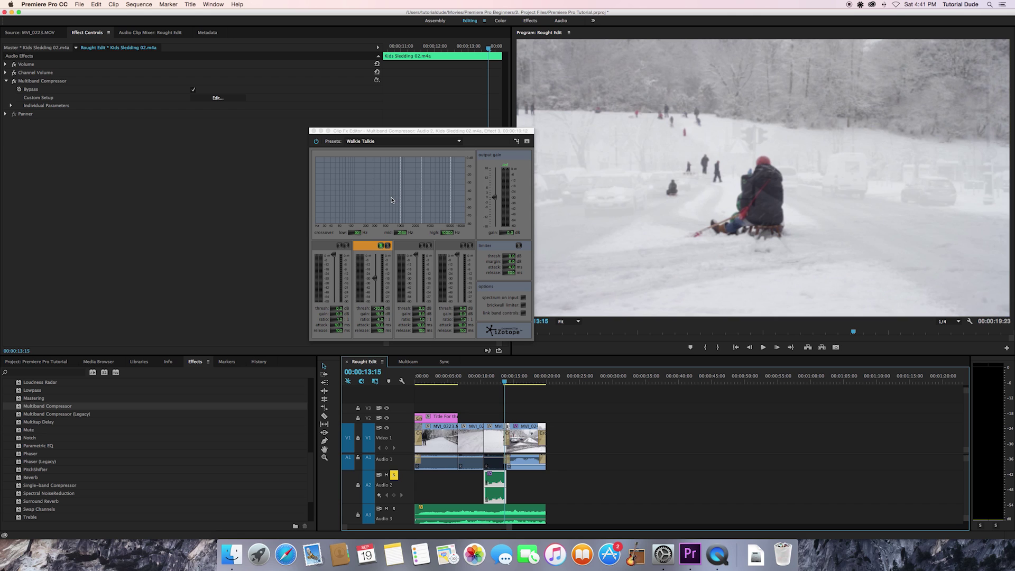
left_click(316, 141)
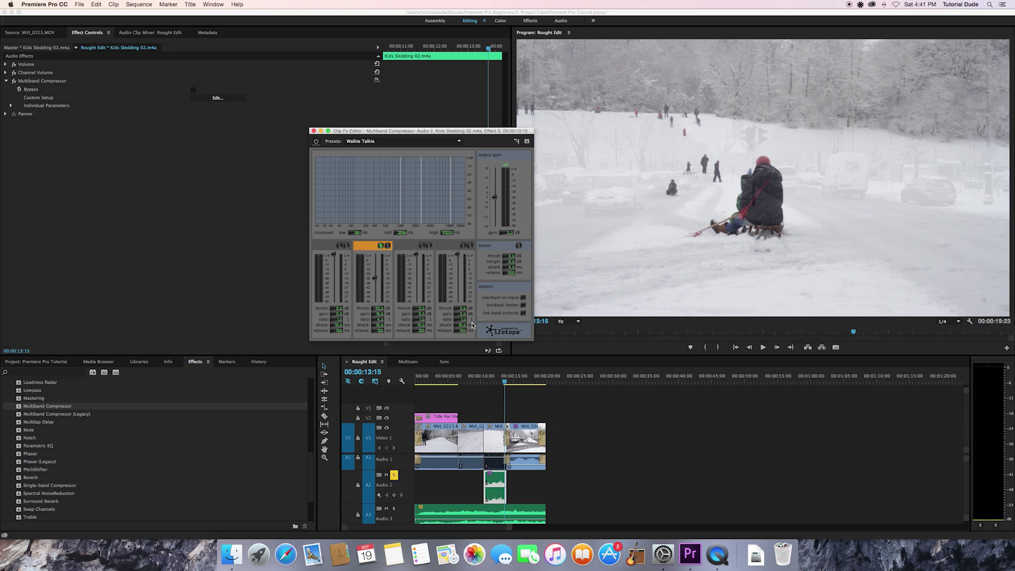
left_click(481, 383)
key("space")
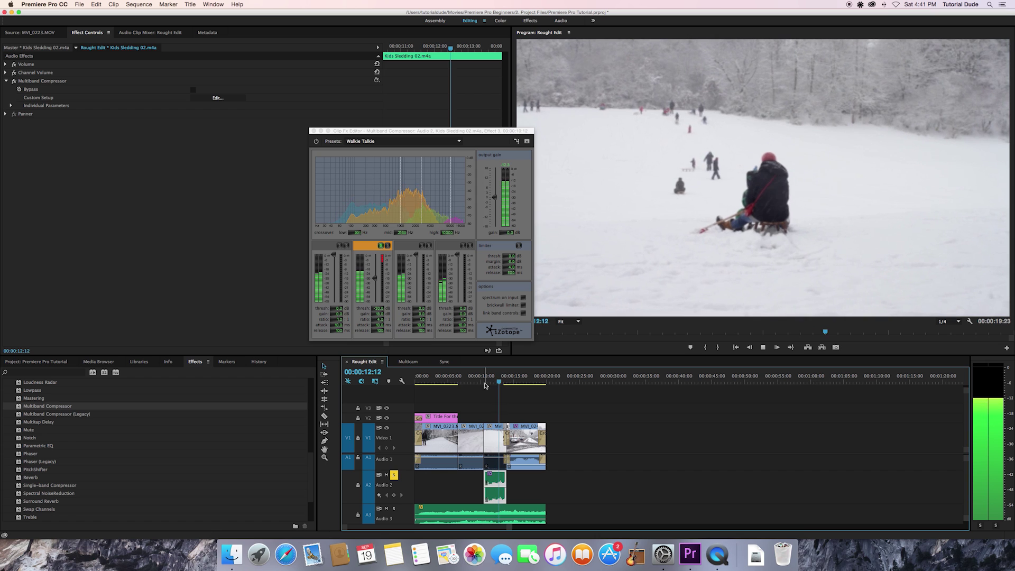
key("space")
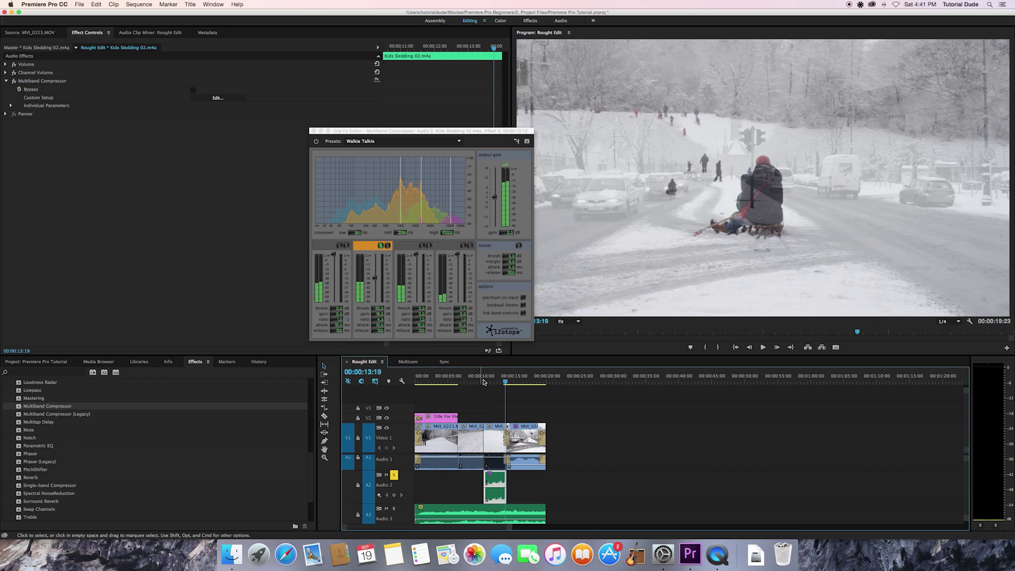
left_click(484, 382)
key("space")
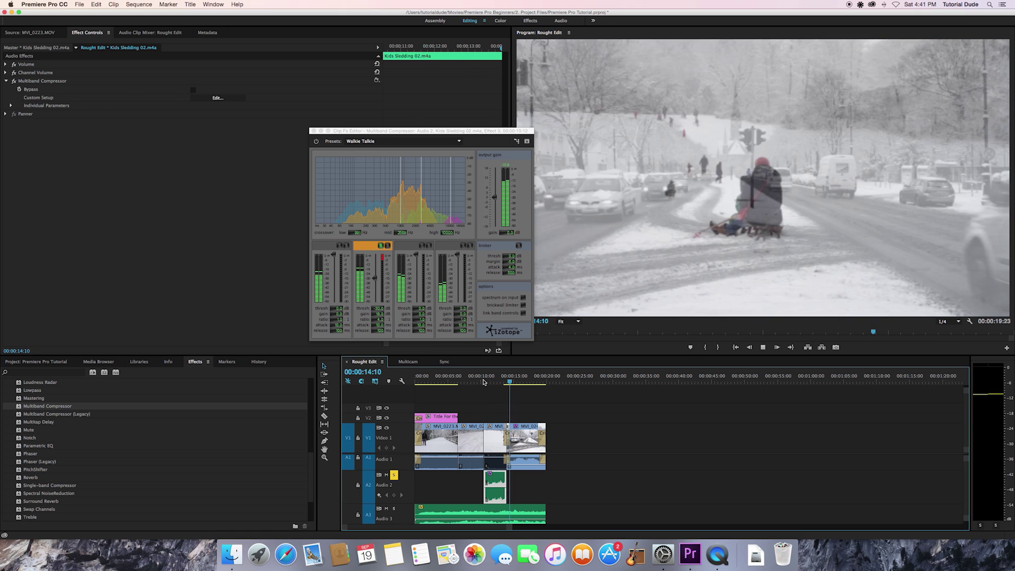
key("space")
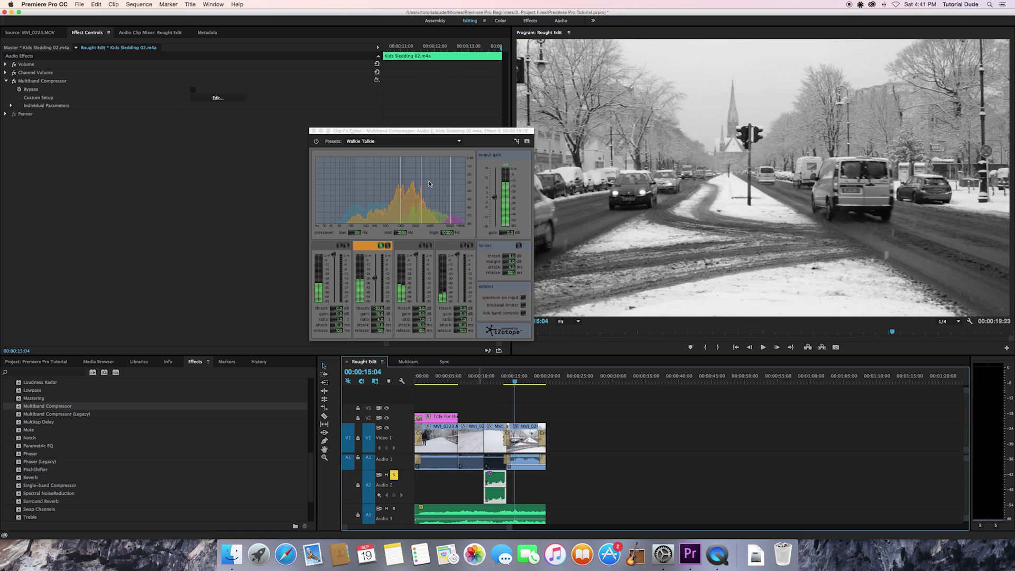
Step: Try the Enhance Highs preset, switch the Multiband Compressor to Enhance Lows, and listen to the sledding clip before closing the effect editor
left_click(418, 141)
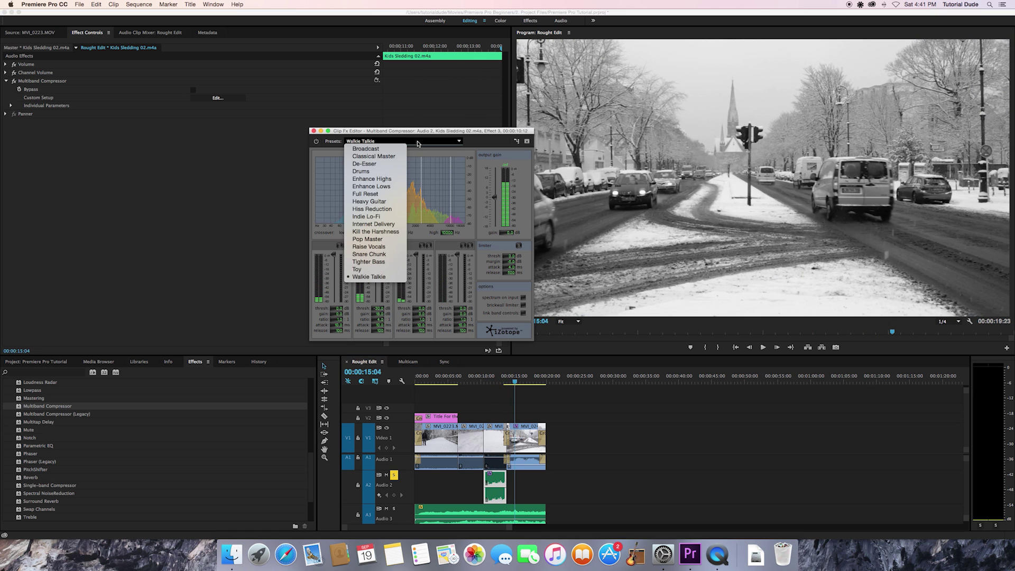
left_click(389, 178)
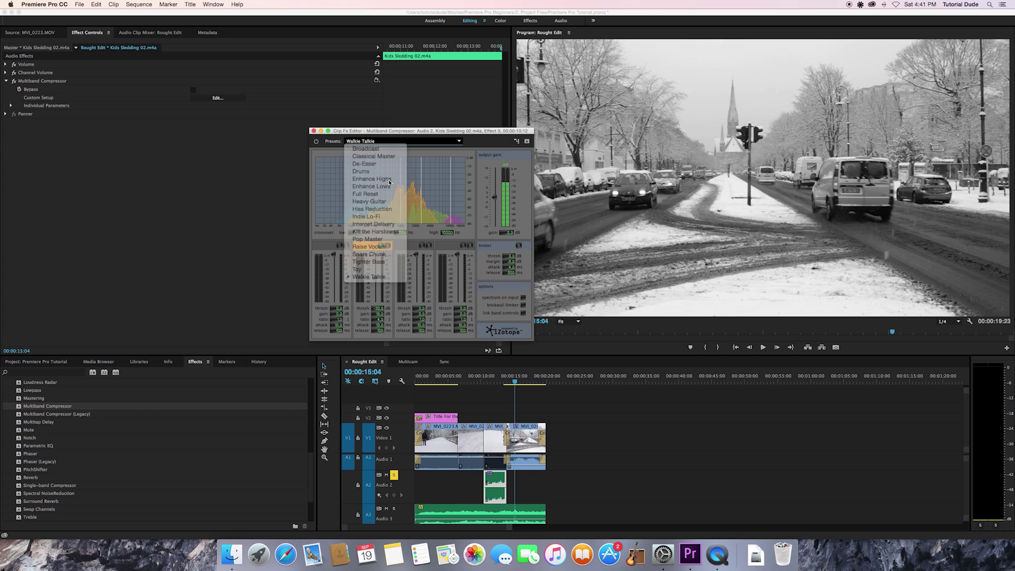
left_click(380, 141)
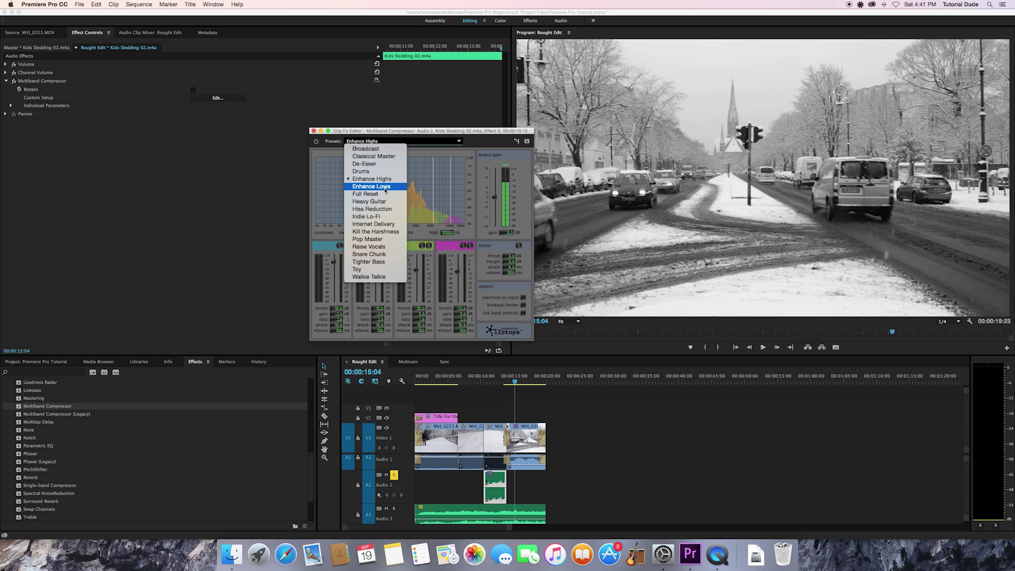
left_click(383, 186)
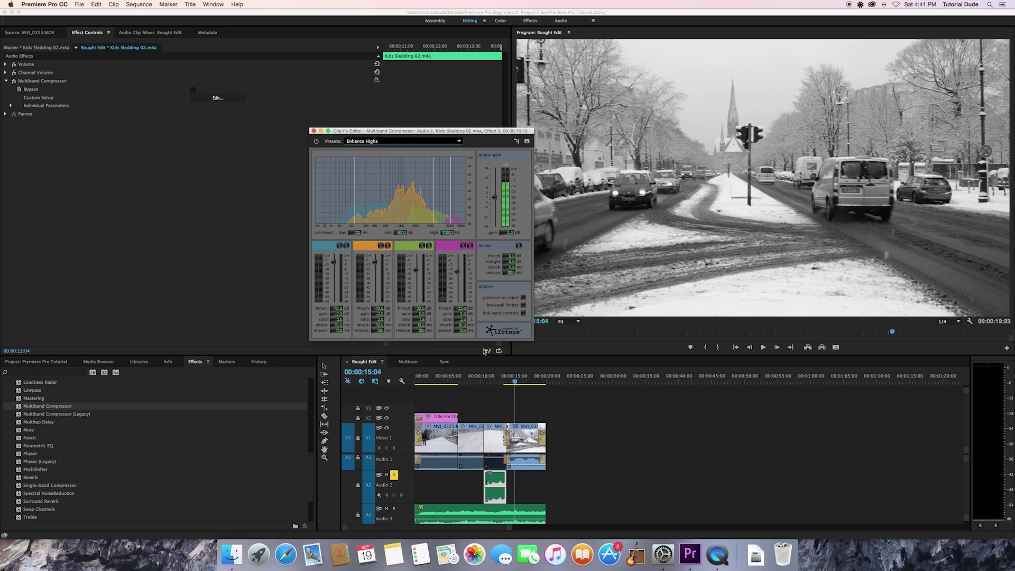
left_click(486, 382)
key("space")
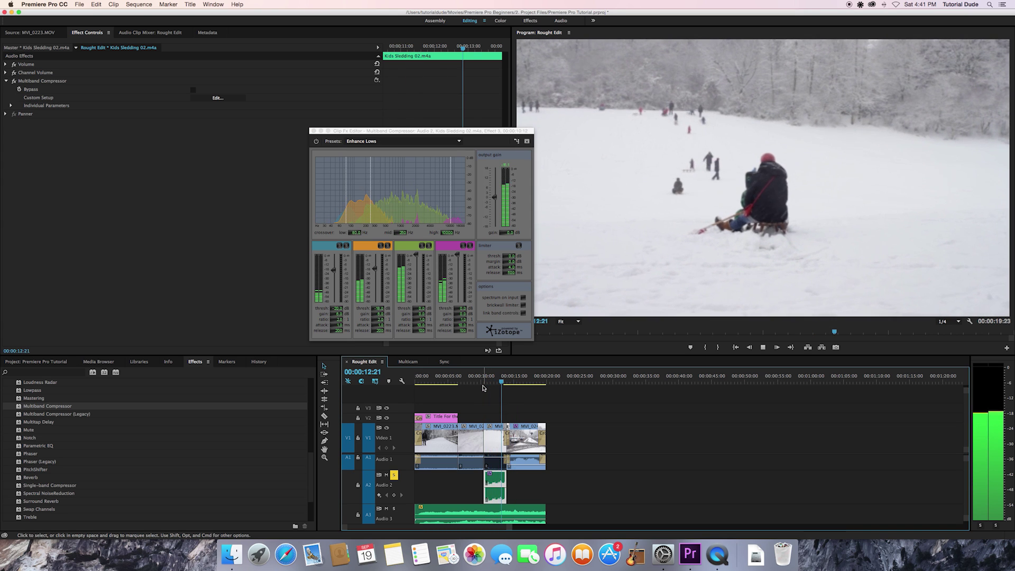
key("space")
left_click(313, 131)
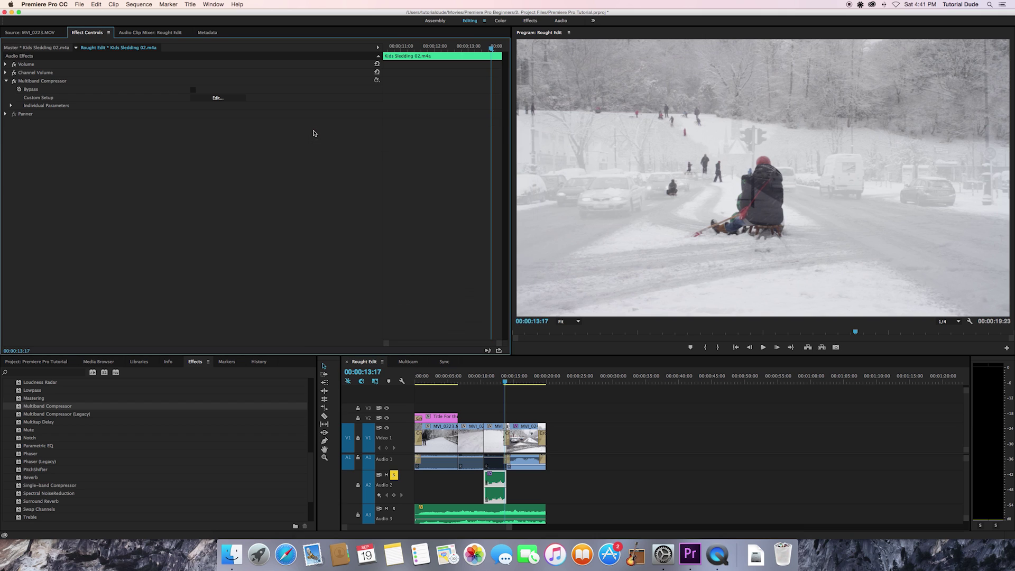
Step: Unsolo the Audio 2 track and play the sequence from 00:00:06:11 to its end with all audio tracks
left_click(529, 463)
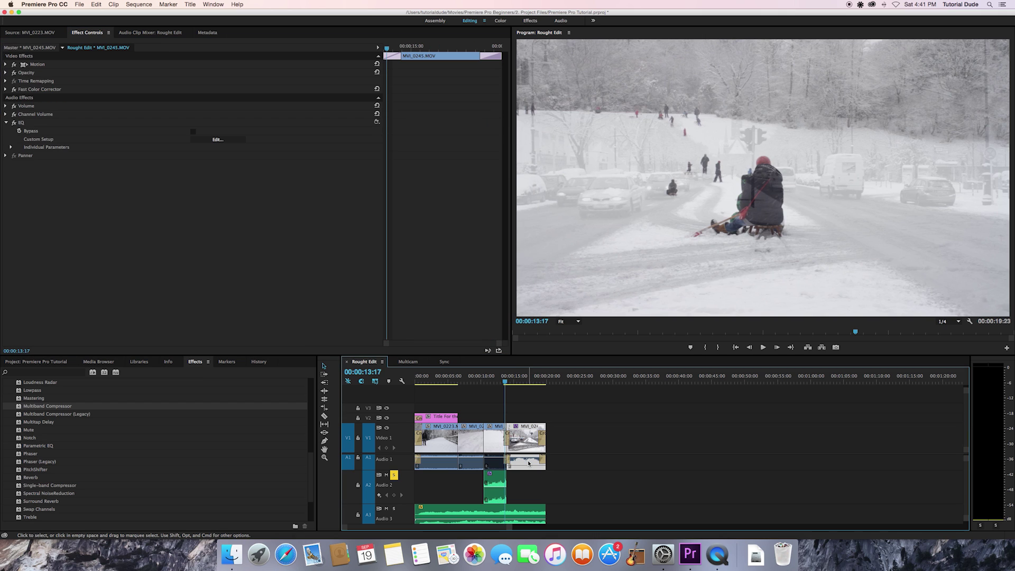
left_click(480, 377)
key("space")
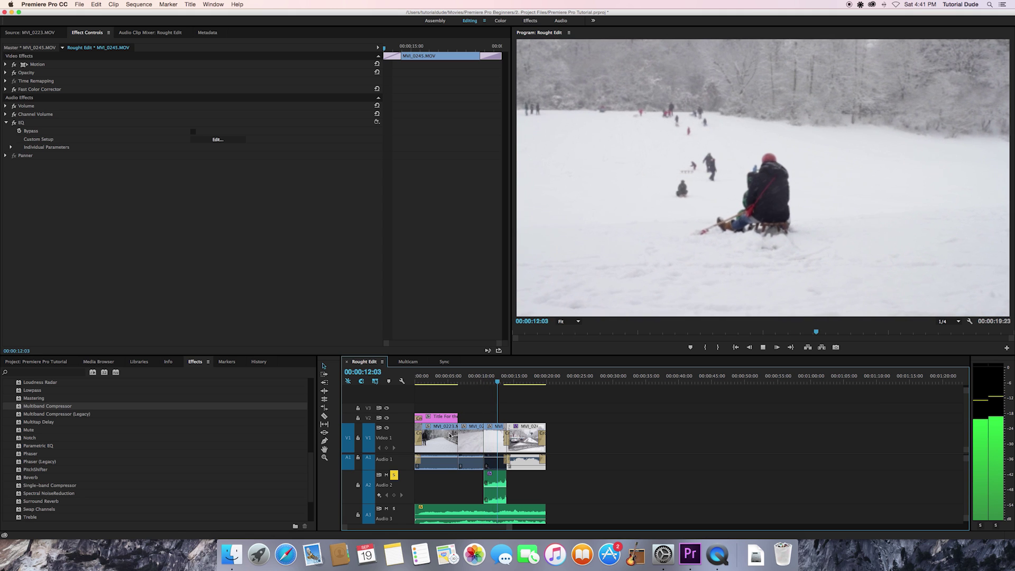
key("space")
left_click(458, 378)
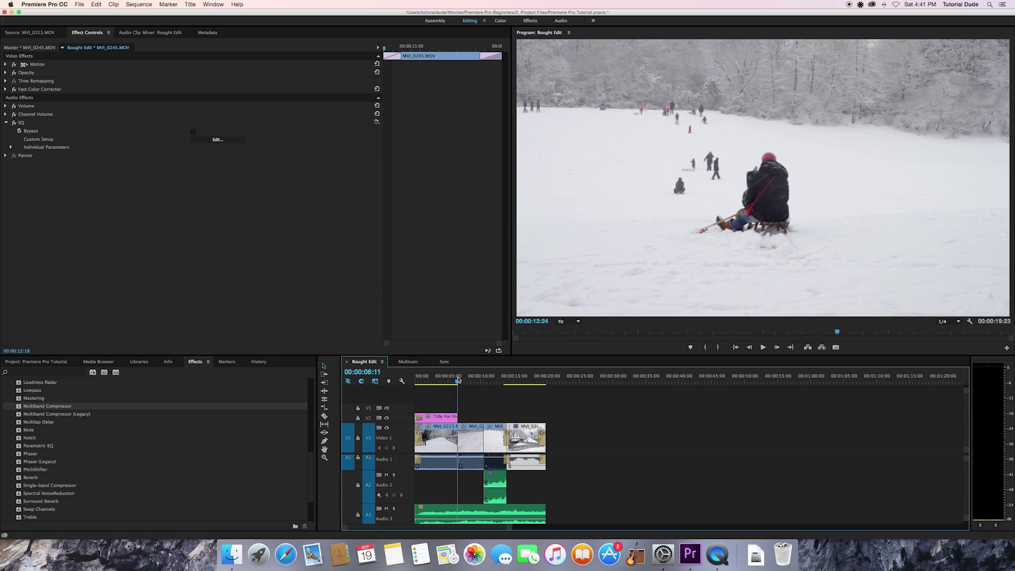
key("space")
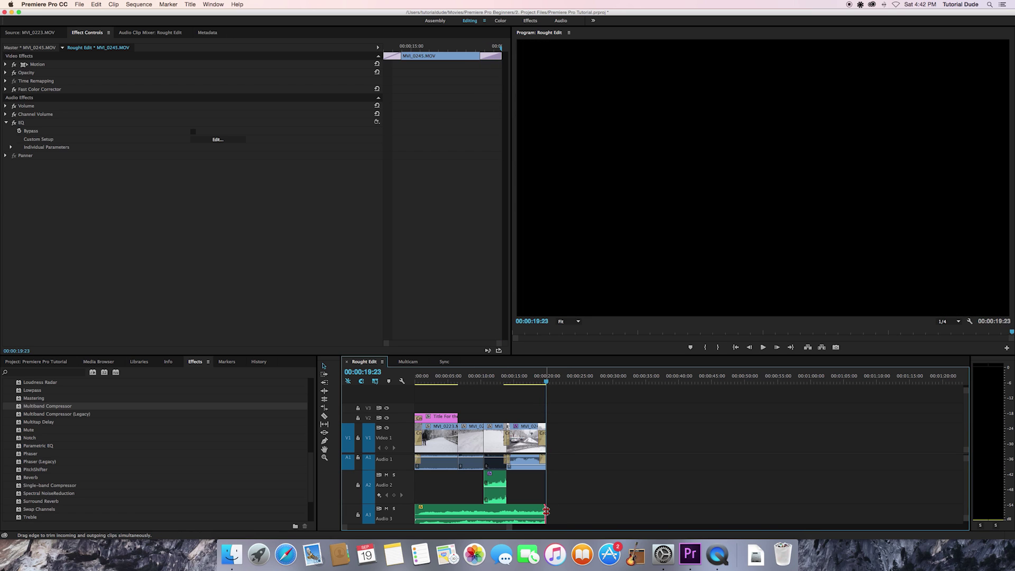
Step: Add an audio transition at the end of the Audio 3 music clip and play the ending from about 00:00:18:01
left_click(536, 394)
left_click(534, 377)
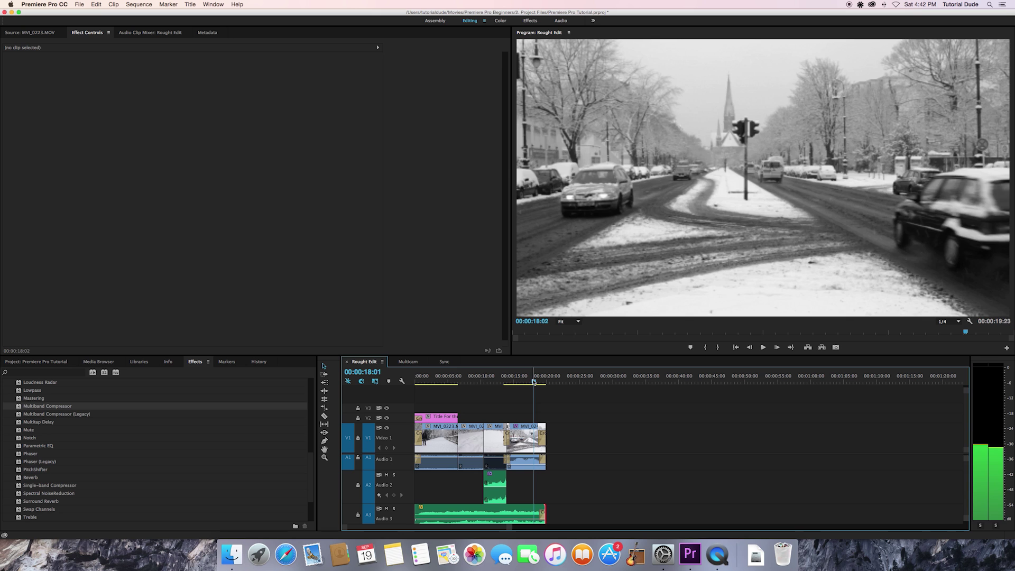
key("space")
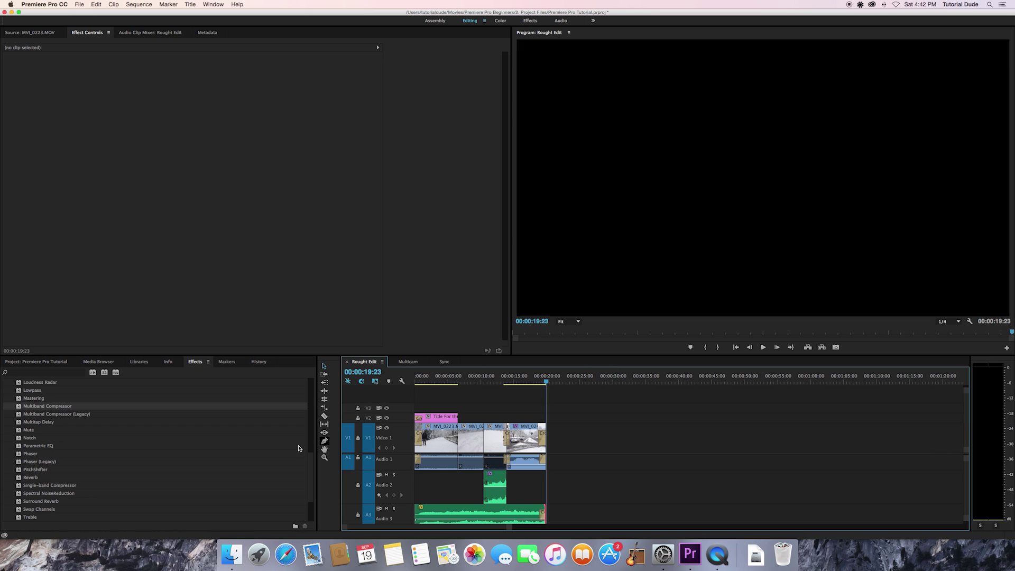
Step: Look through the available audio effects, from Analog Delay down to Volume
left_click_drag(314, 453, 312, 442)
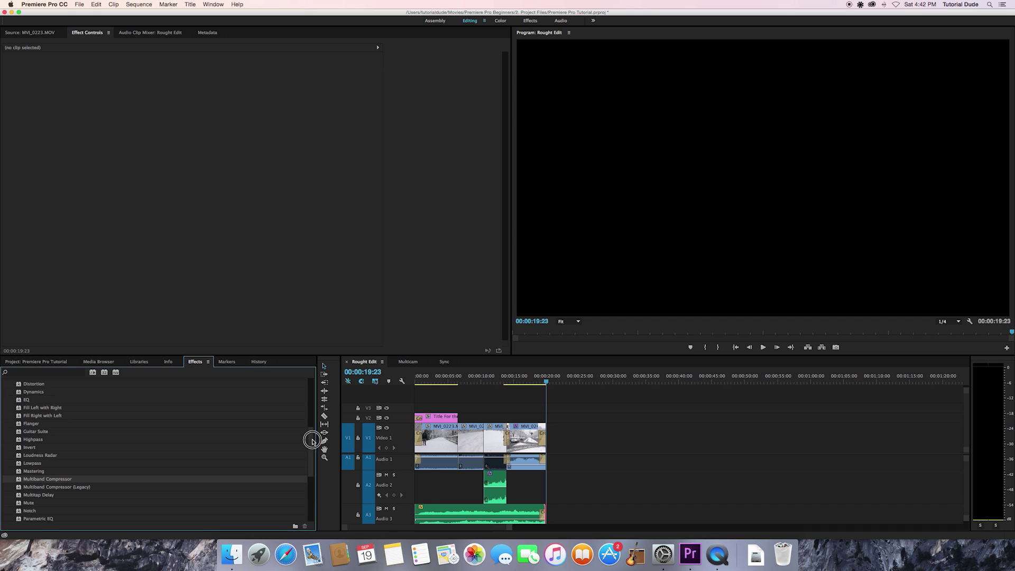
left_click_drag(312, 442, 315, 391)
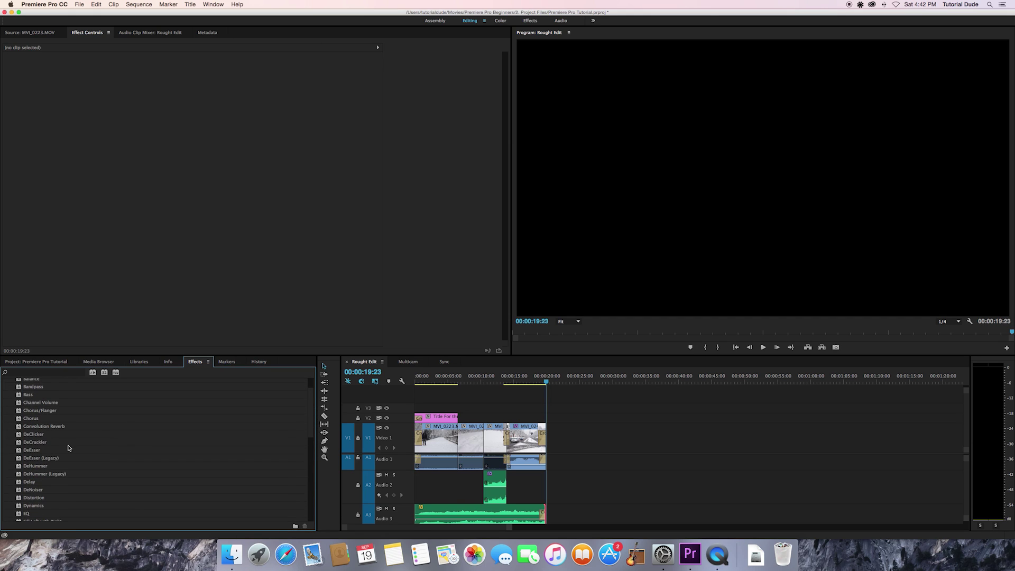
scroll(68, 448, "up", 2)
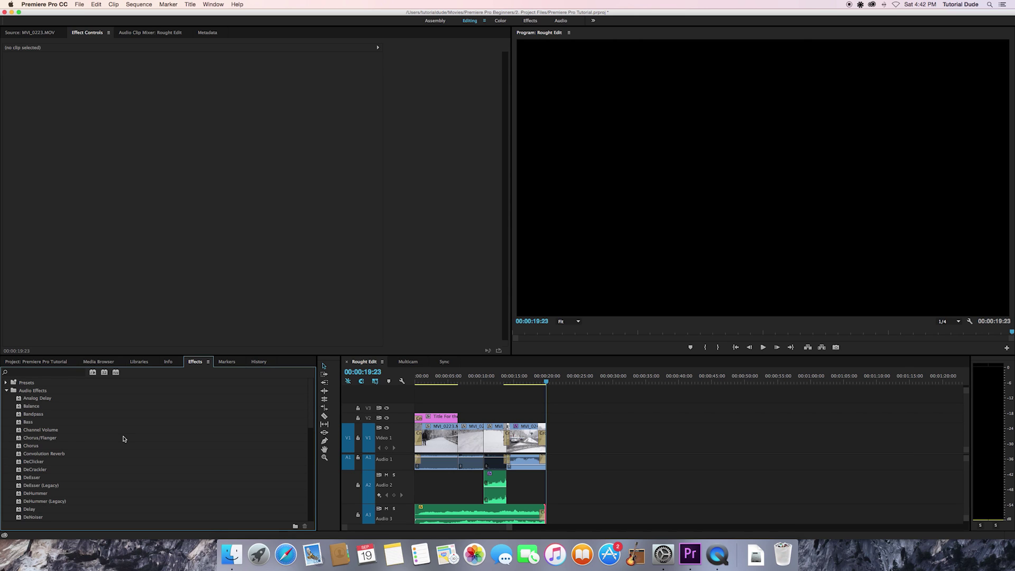
scroll(116, 429, "down", 5)
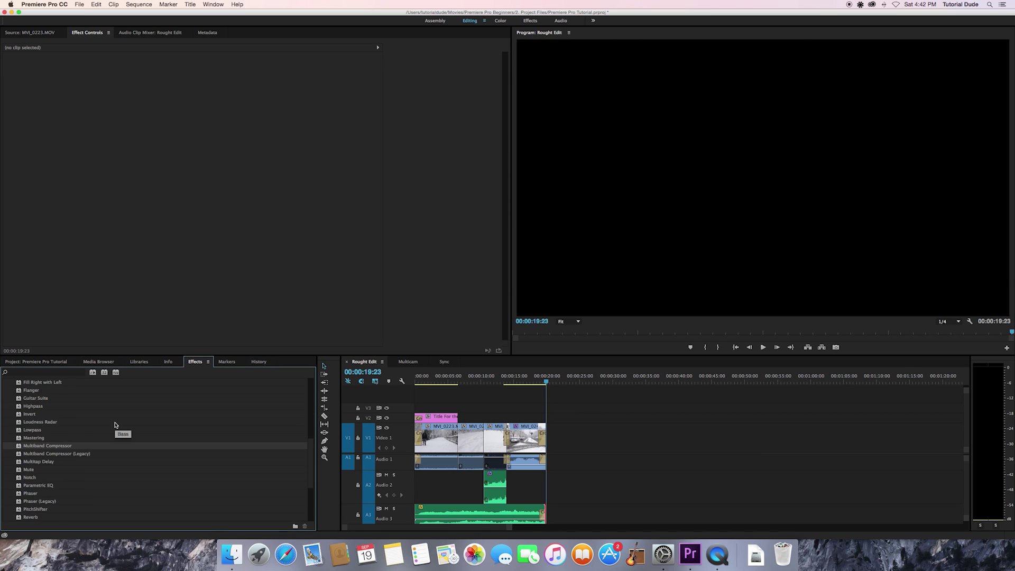
scroll(116, 425, "down", 3)
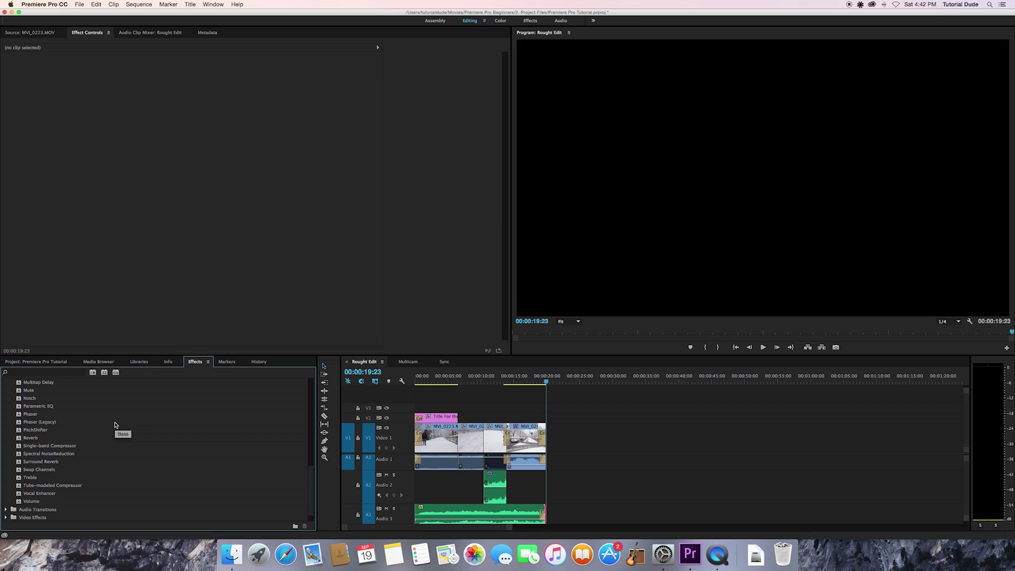